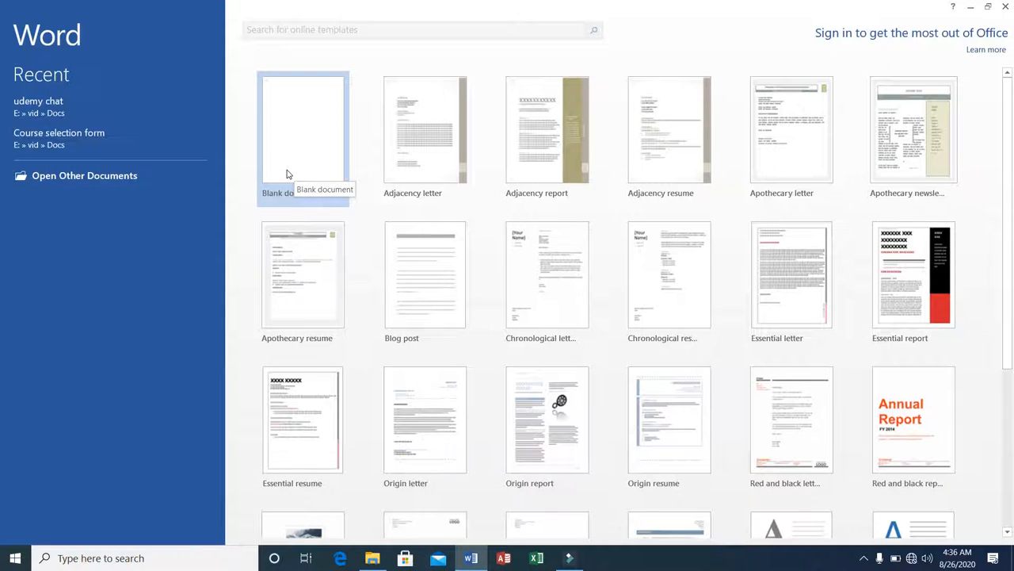
# Open a blank document and enable the Developer tab in the ribbon customization options
pyautogui.click(287, 173)
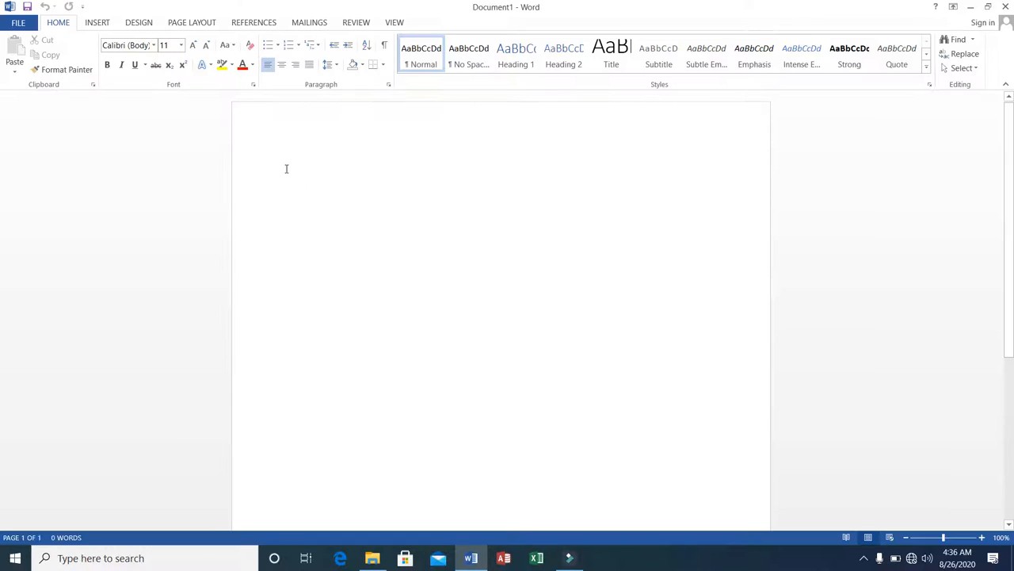
pyautogui.click(19, 24)
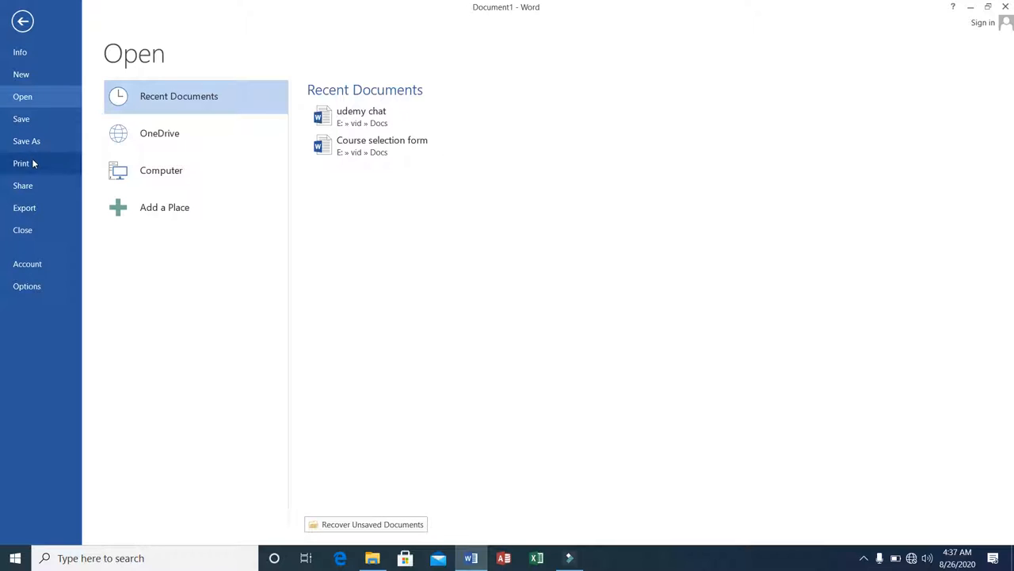
pyautogui.click(44, 290)
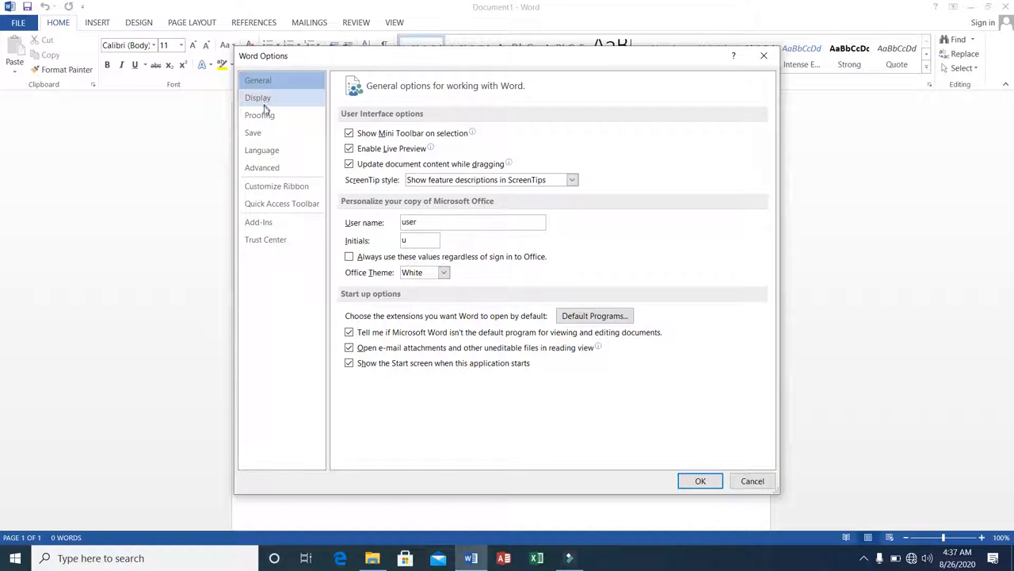
pyautogui.click(279, 189)
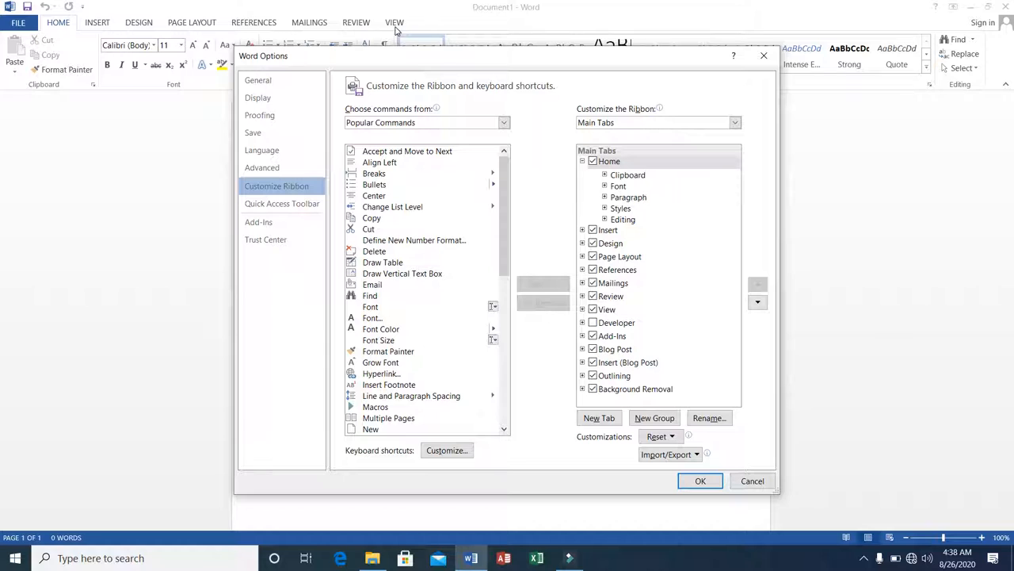
pyautogui.click(593, 322)
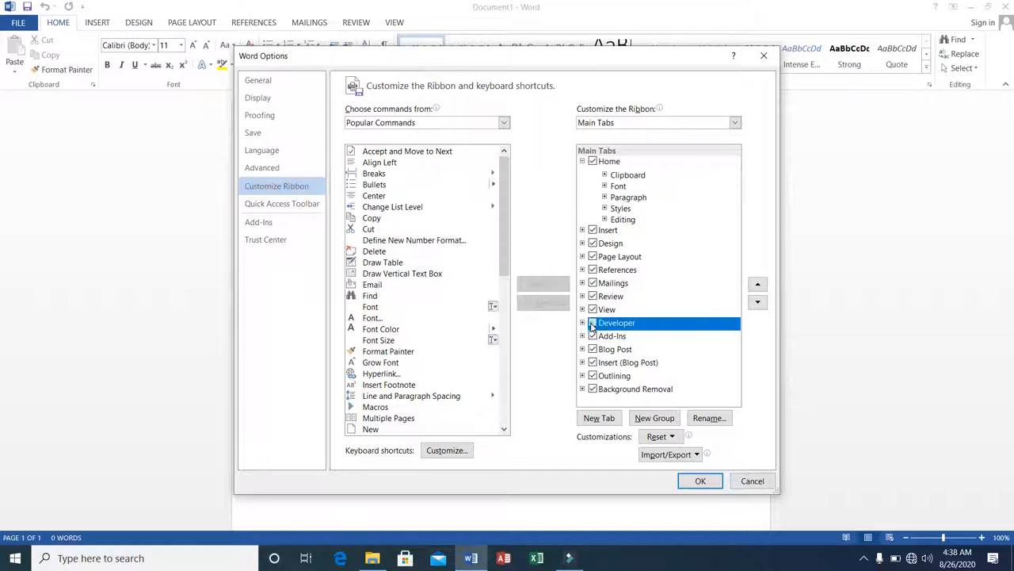
pyautogui.click(697, 481)
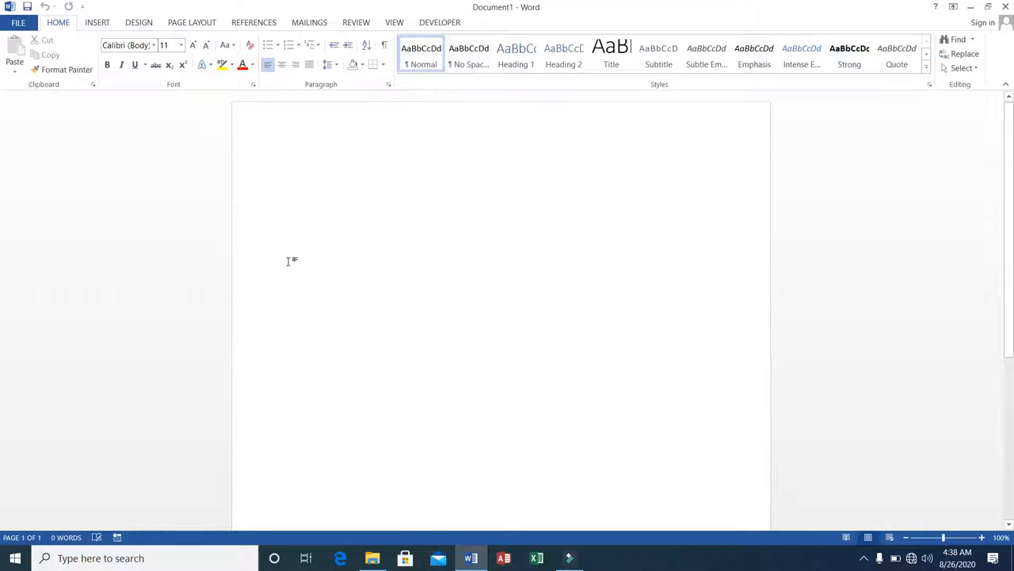
# Type the sentence "Welcome to MS-Office course." at the top of the document
pyautogui.write('We')
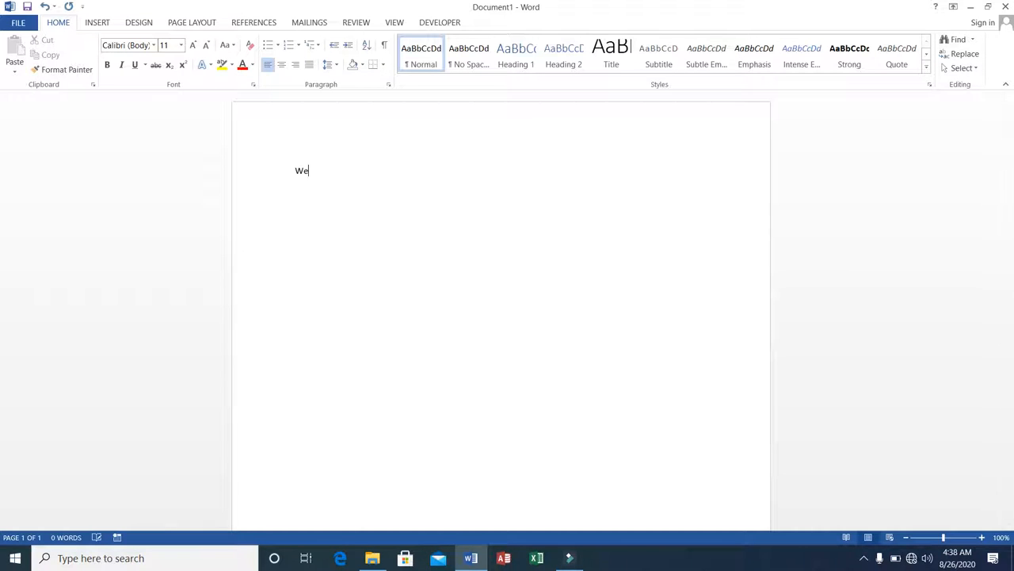
pyautogui.write('lcome to MS-Office course.')
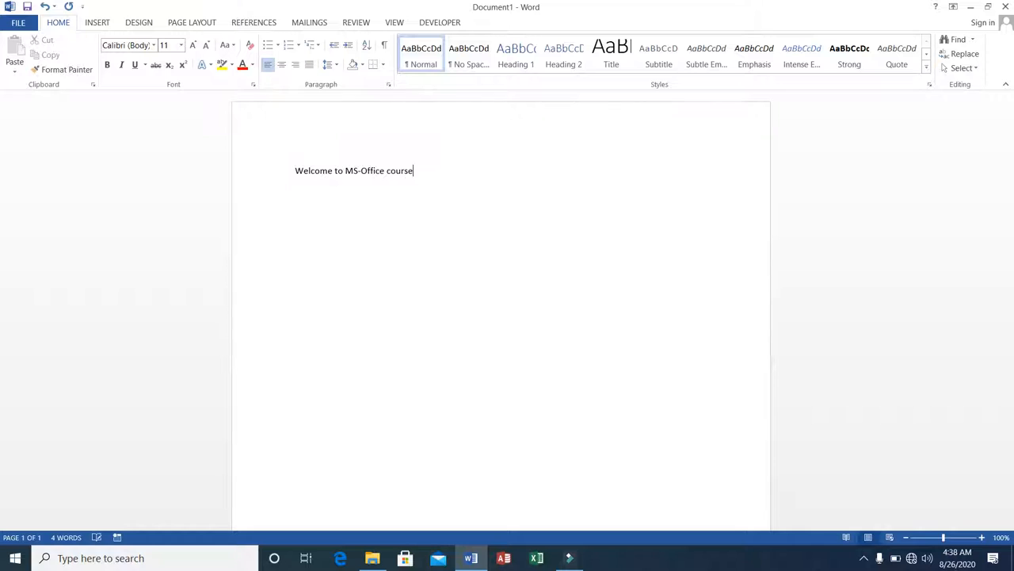
# Save the document to the Desktop with the file name "report of current courses"
pyautogui.click(293, 170)
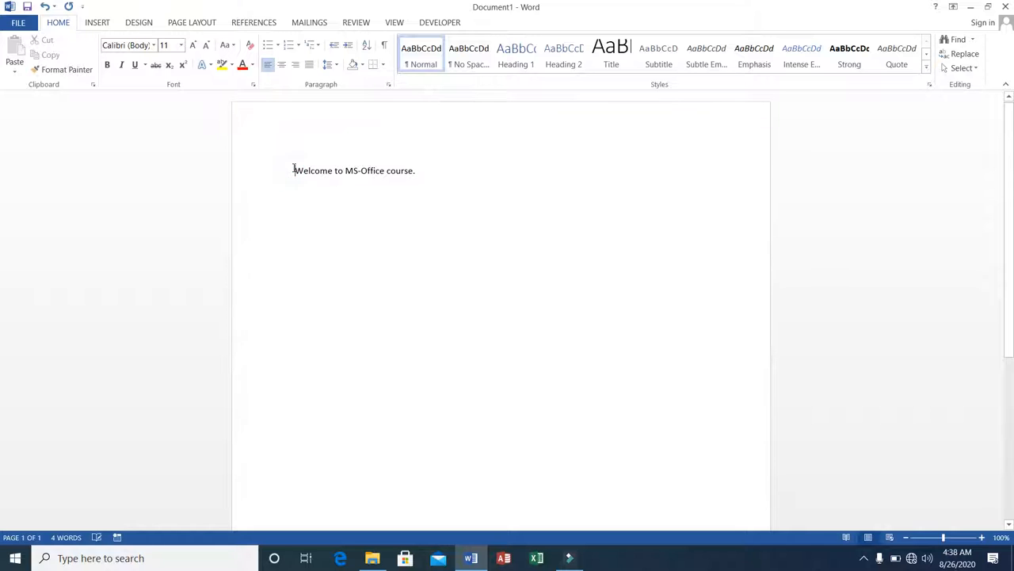
pyautogui.click(17, 23)
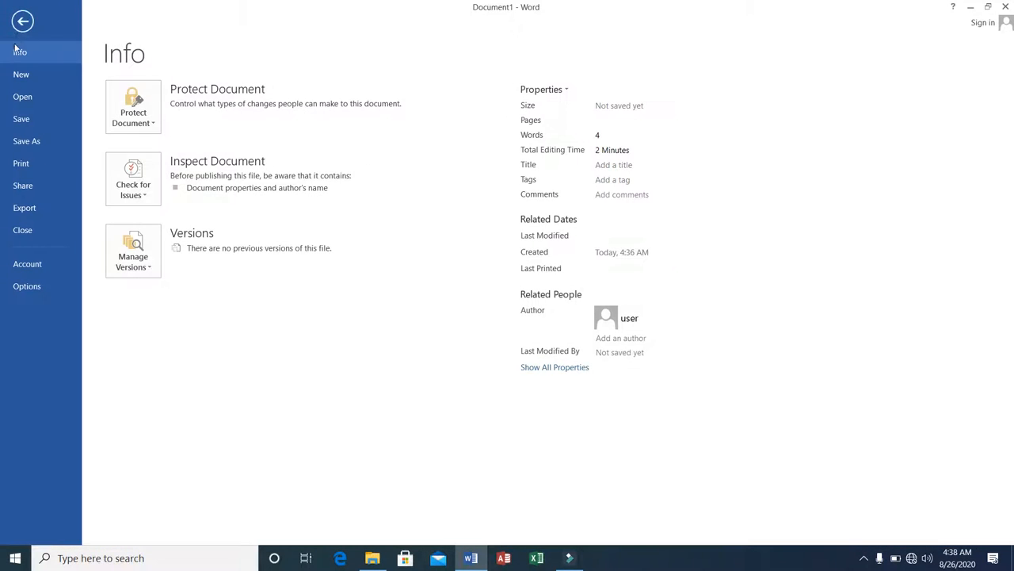
pyautogui.click(21, 118)
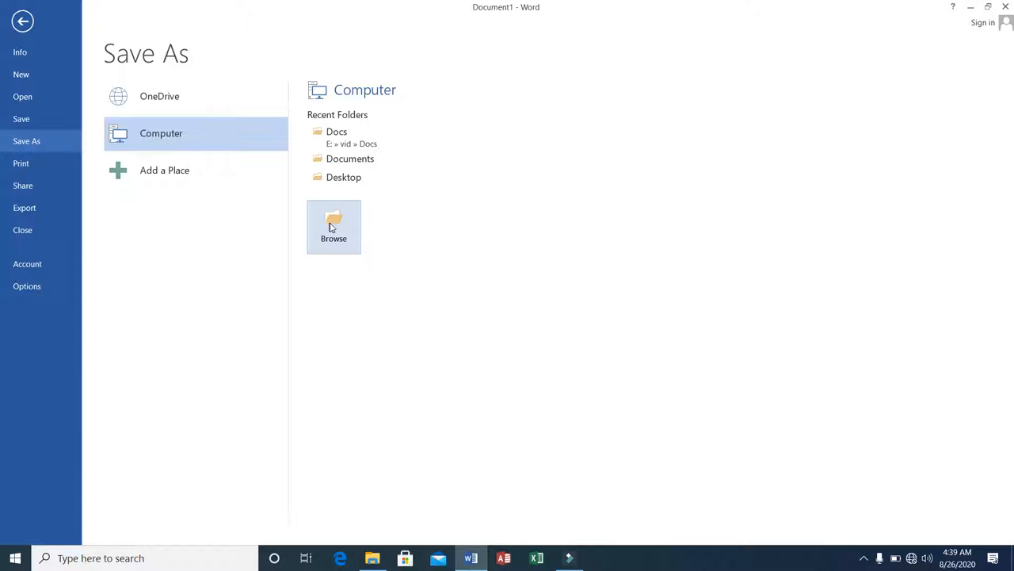
pyautogui.click(333, 181)
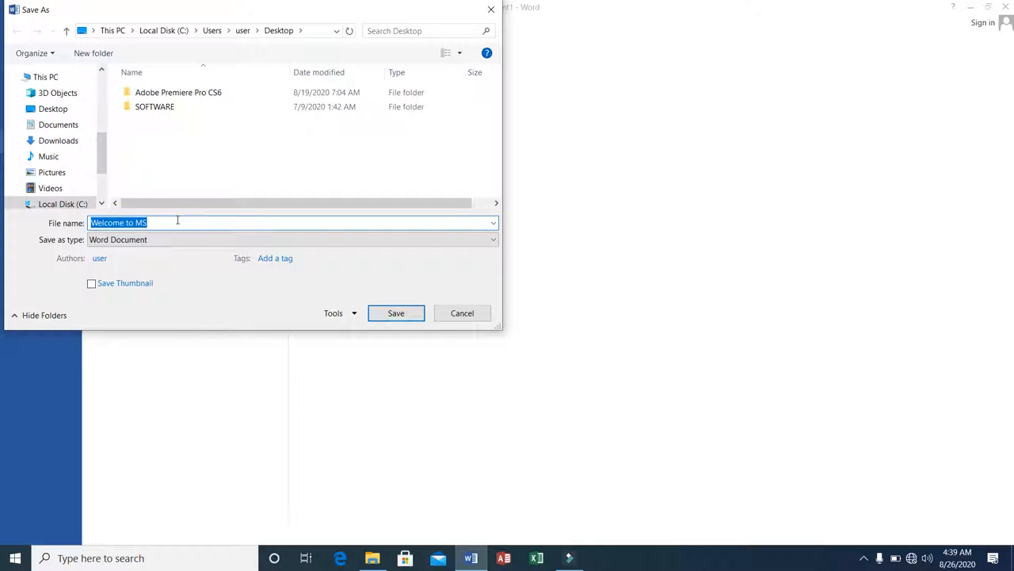
pyautogui.write('report')
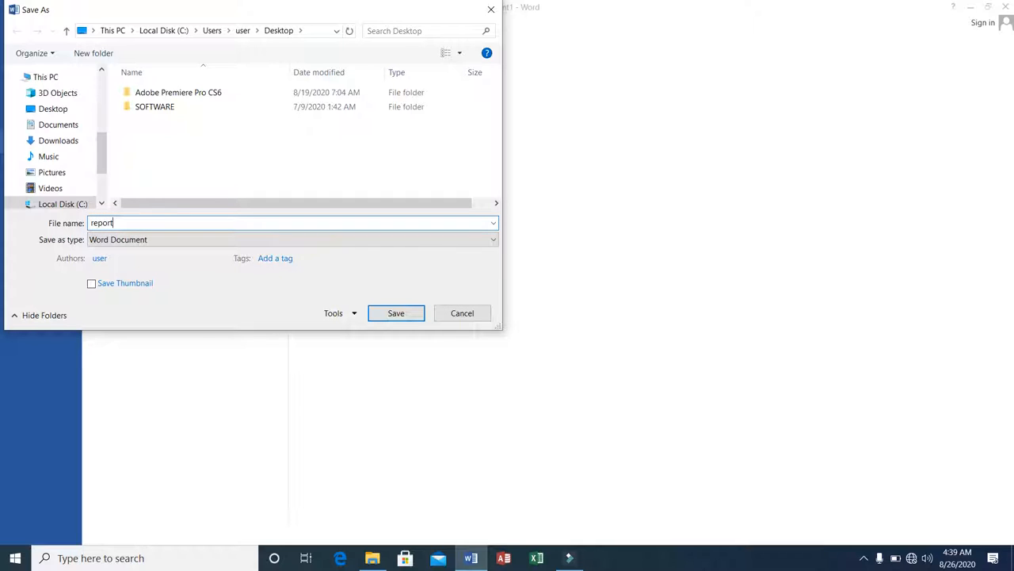
pyautogui.write(' of current copurs')
pyautogui.press('BackSpace')
pyautogui.press('BackSpace')
pyautogui.press('BackSpace')
pyautogui.press('BackSpace')
pyautogui.press('BackSpace')
pyautogui.write('ses')
pyautogui.click(393, 317)
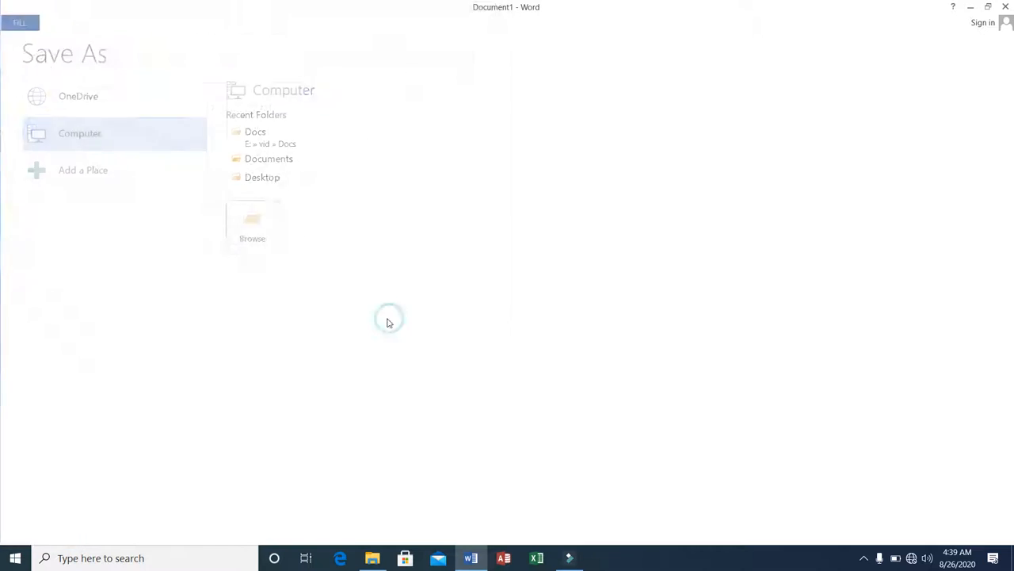
# Minimize the document window to view the saved file on the desktop, then return to the document
pyautogui.click(969, 10)
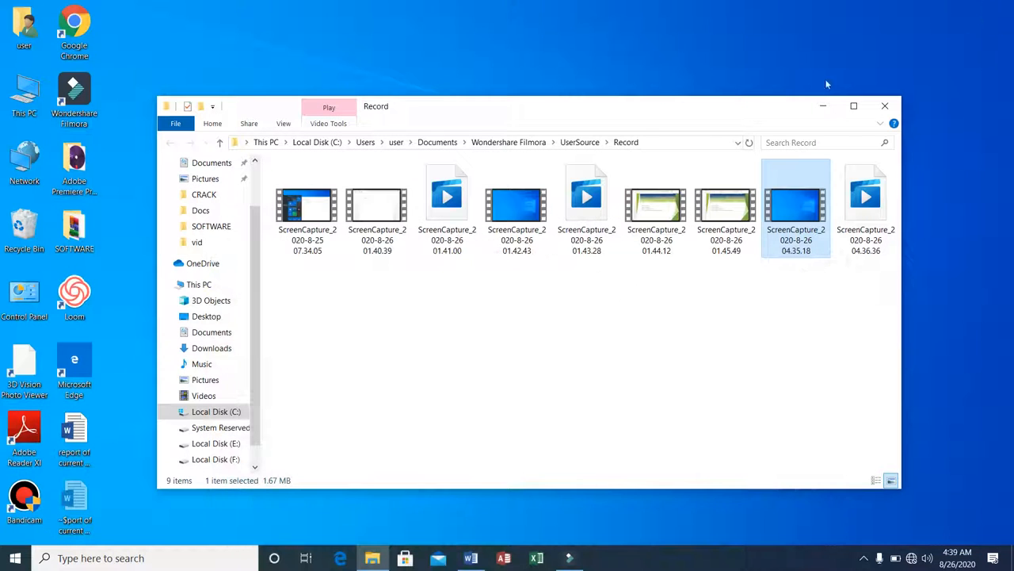
pyautogui.click(885, 107)
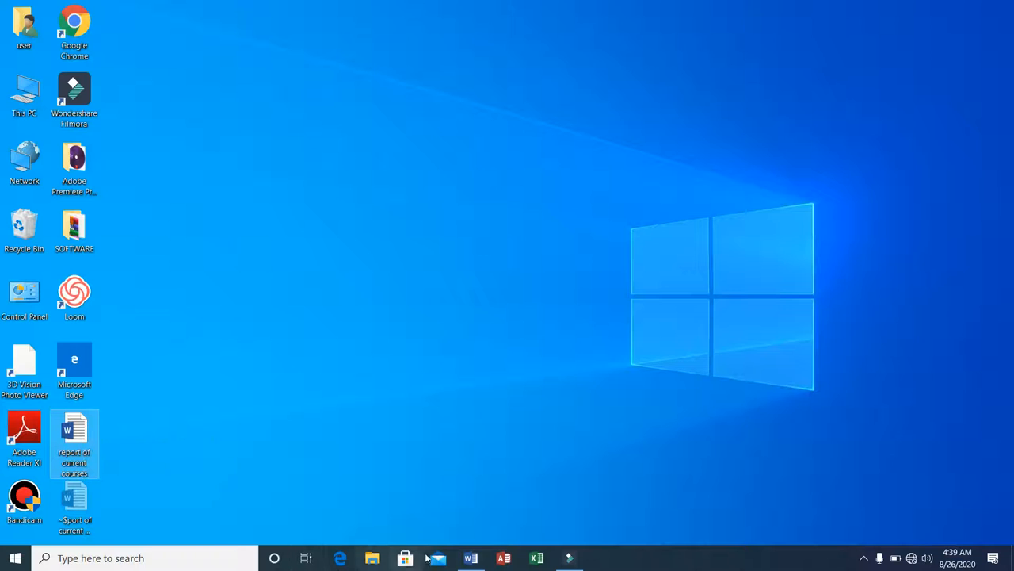
pyautogui.click(480, 558)
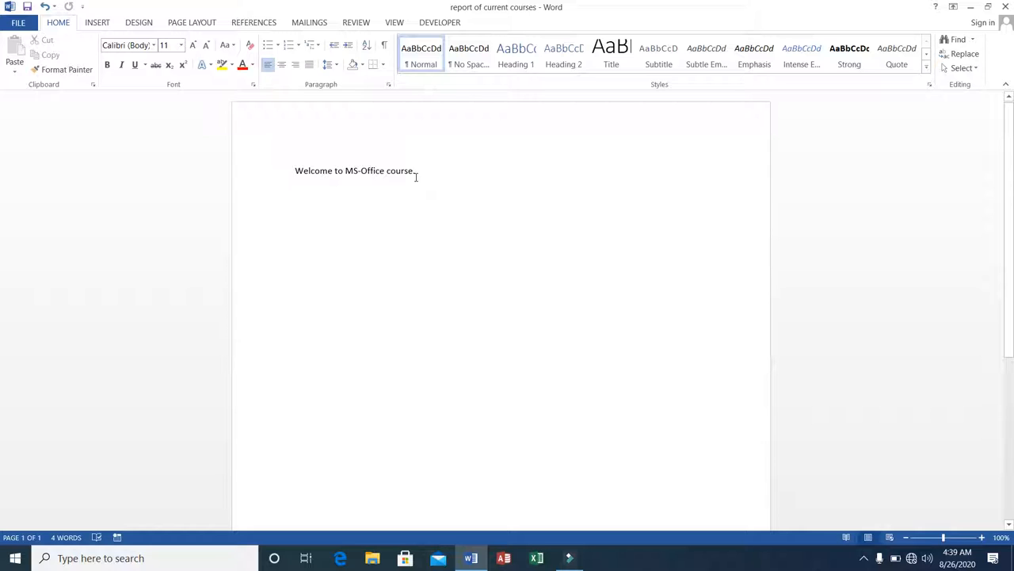
pyautogui.press('Home')
pyautogui.hotkey('shift', 'Right')
pyautogui.hotkey('shift', 'Right')
pyautogui.hotkey('shift', 'Right')
pyautogui.hotkey('shift', 'Right')
pyautogui.hotkey('shift', 'Right')
pyautogui.hotkey('shift', 'Right')
pyautogui.hotkey('shift', 'Right')
pyautogui.hotkey('shift', 'Right')
pyautogui.hotkey('shift', 'Right')
pyautogui.hotkey('shift', 'Right')
pyautogui.hotkey('shift', 'Right')
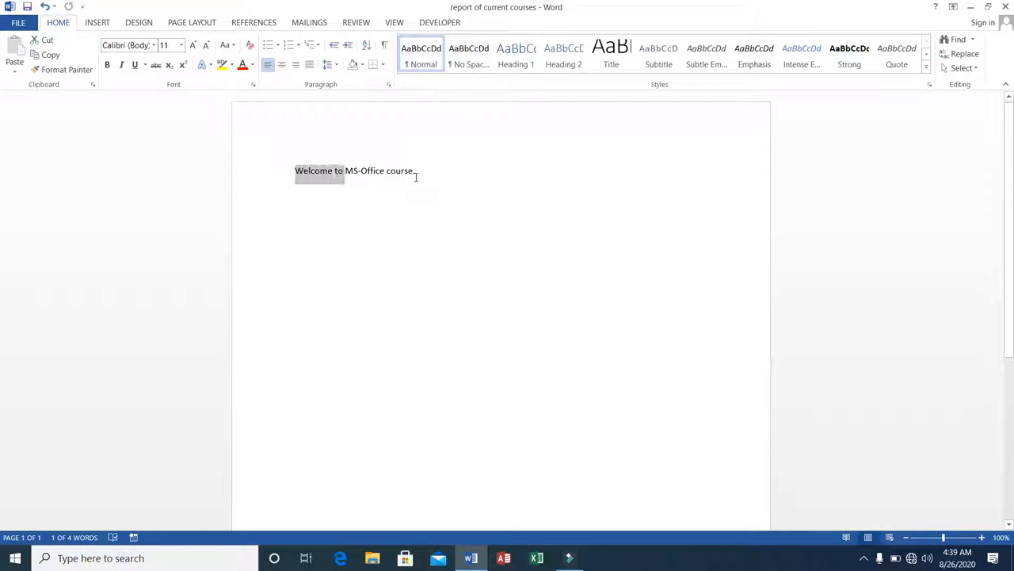
pyautogui.click(428, 175)
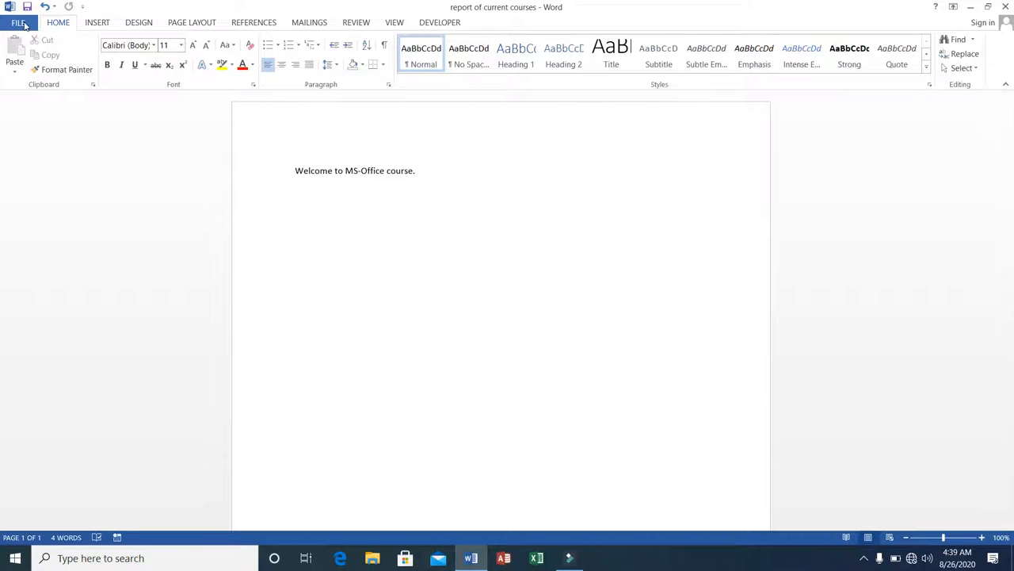
# Save a copy of the document to the Desktop under the name "report about students"
pyautogui.click(19, 24)
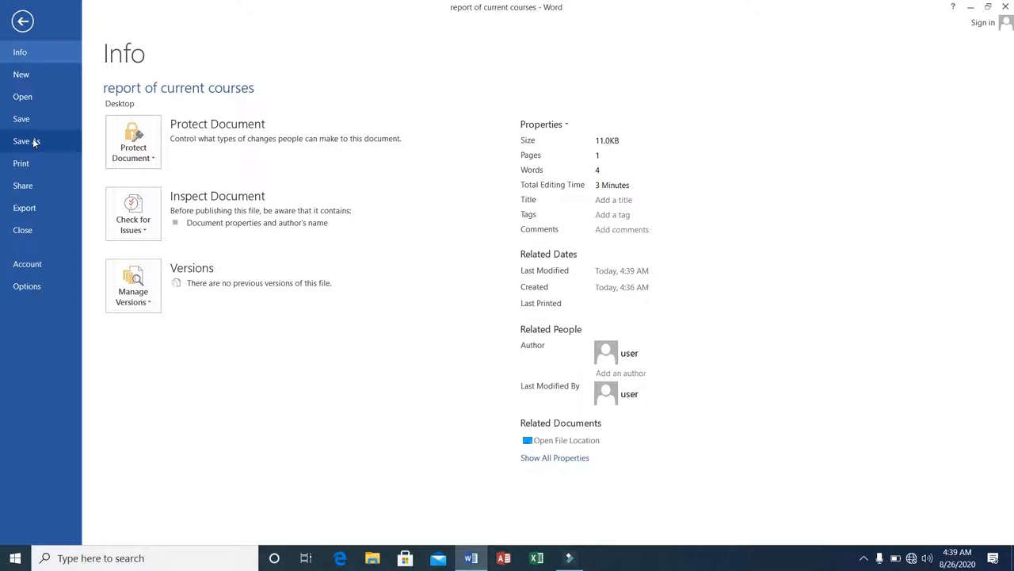
pyautogui.click(34, 143)
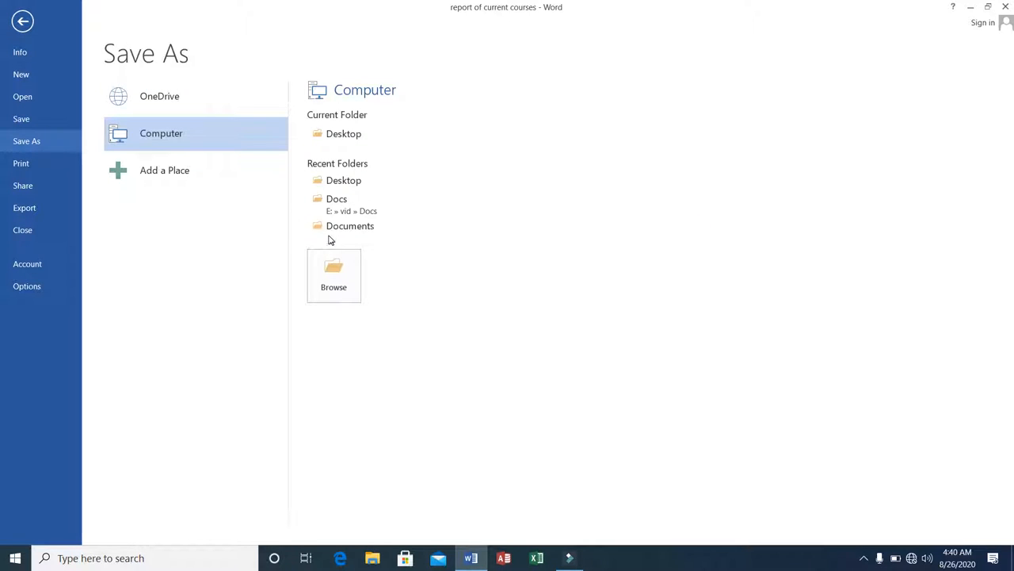
pyautogui.click(331, 131)
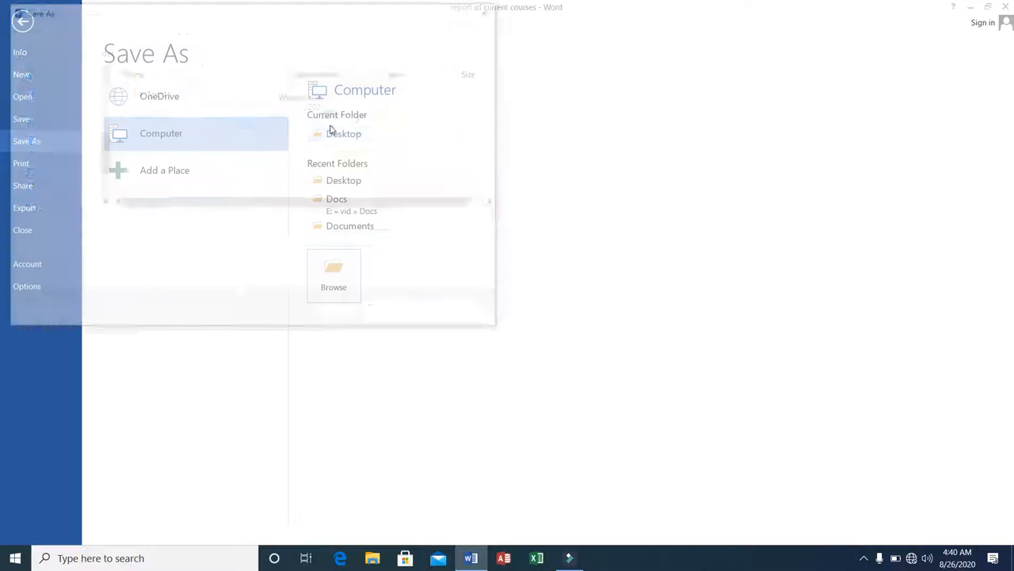
pyautogui.click(224, 216)
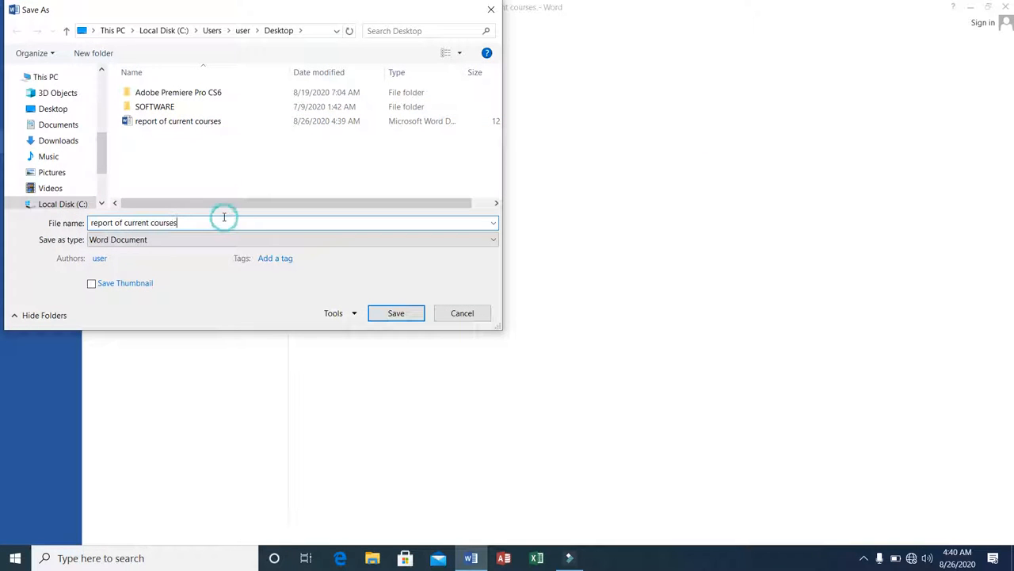
pyautogui.write('-copy')
pyautogui.press('BackSpace')
pyautogui.press('BackSpace')
pyautogui.press('BackSpace')
pyautogui.press('BackSpace')
pyautogui.press('BackSpace')
pyautogui.press('BackSpace')
pyautogui.press('BackSpace')
pyautogui.press('BackSpace')
pyautogui.press('BackSpace')
pyautogui.press('BackSpace')
pyautogui.press('BackSpace')
pyautogui.press('BackSpace')
pyautogui.press('BackSpace')
pyautogui.press('BackSpace')
pyautogui.press('BackSpace')
pyautogui.press('BackSpace')
pyautogui.press('BackSpace')
pyautogui.press('BackSpace')
pyautogui.press('BackSpace')
pyautogui.press('BackSpace')
pyautogui.write('re')
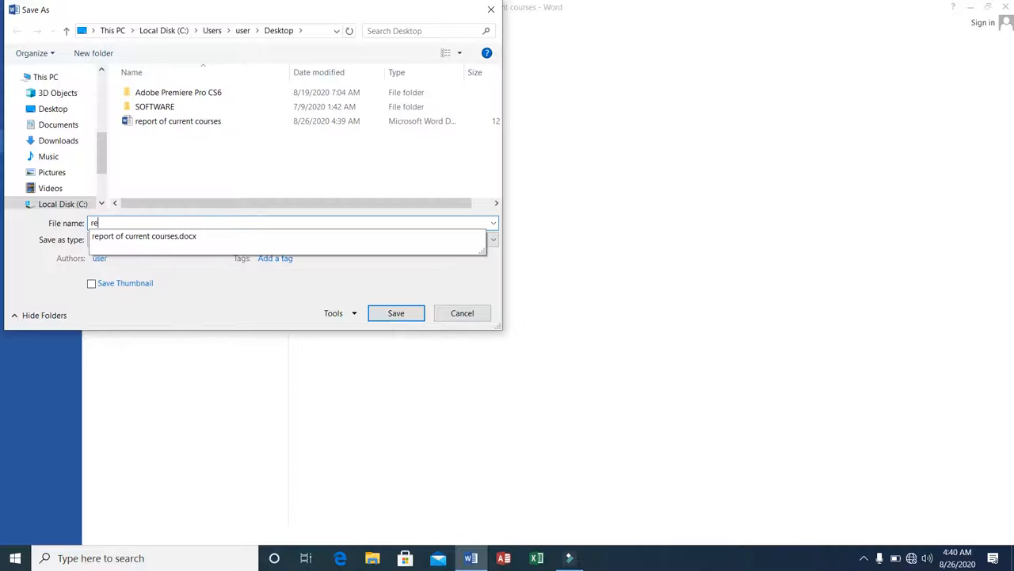
pyautogui.write('port about ')
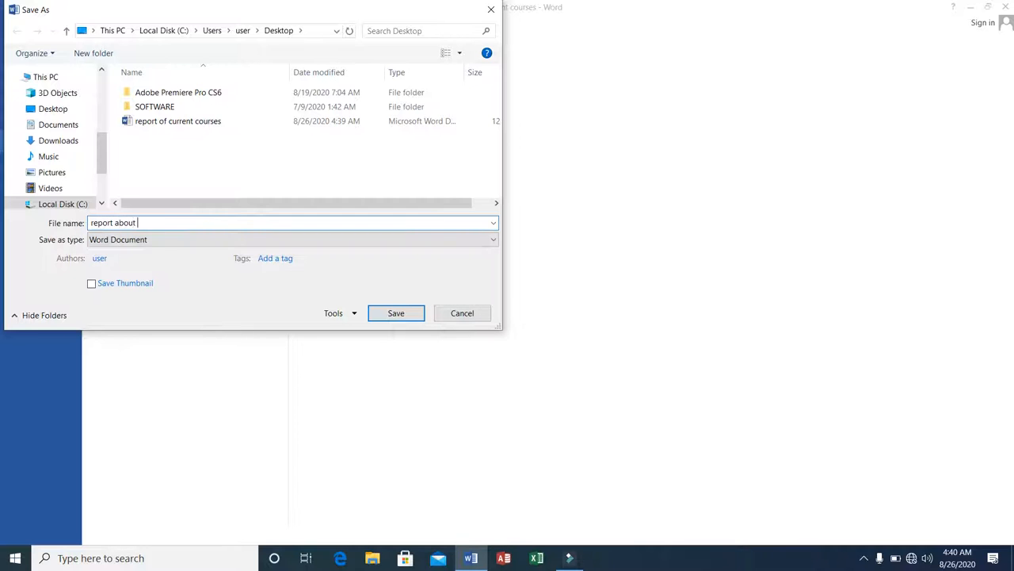
pyautogui.write('students')
pyautogui.click(388, 313)
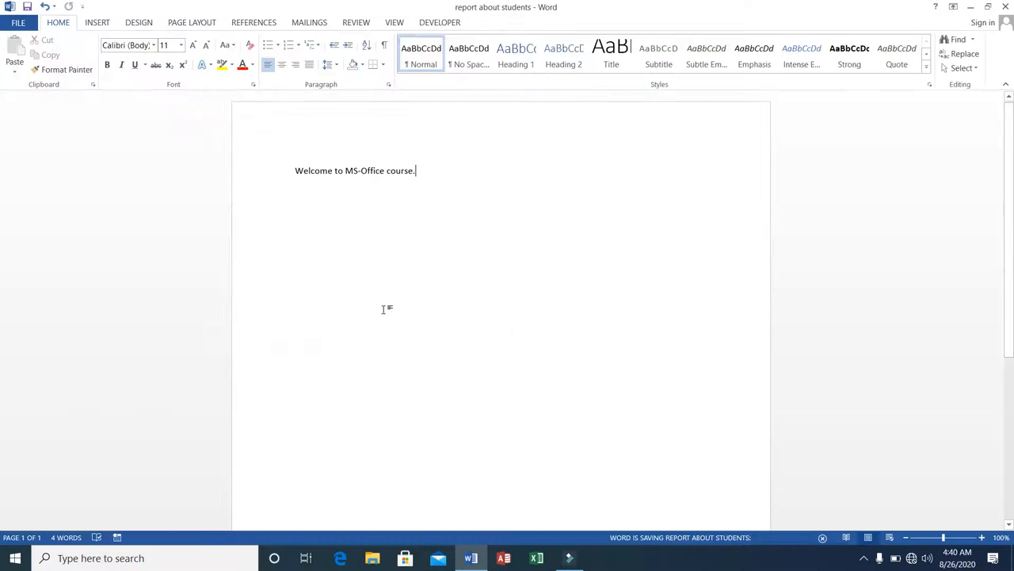
# Minimize the document to view both saved files on the desktop, then reopen the document window
pyautogui.click(971, 9)
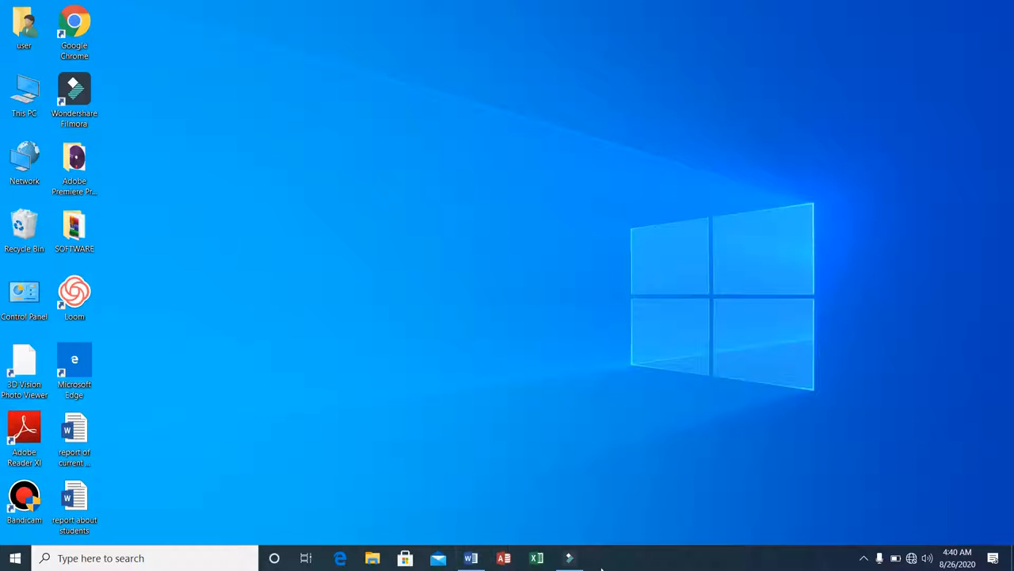
pyautogui.click(470, 558)
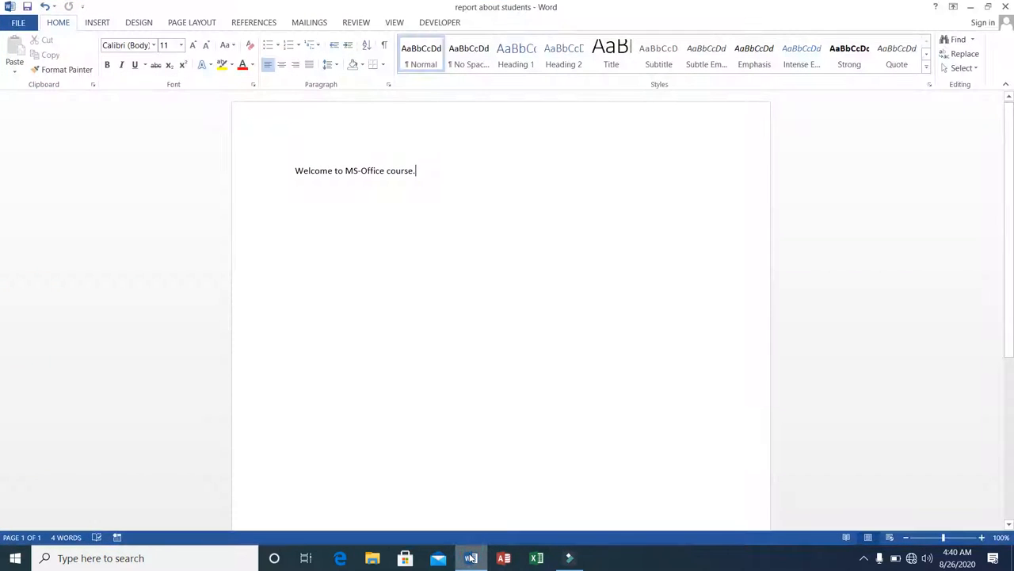
pyautogui.click(293, 169)
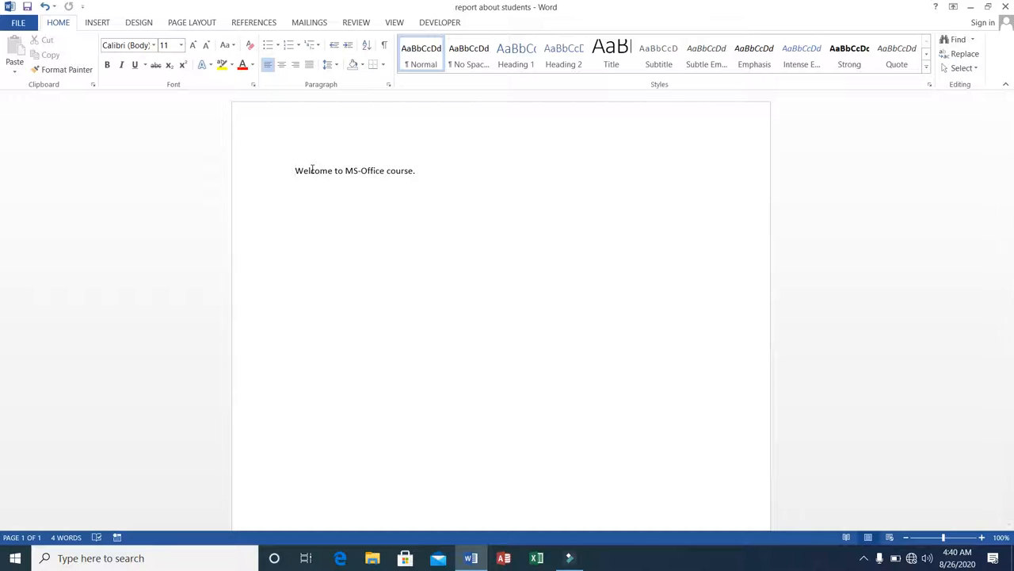
pyautogui.click(967, 7)
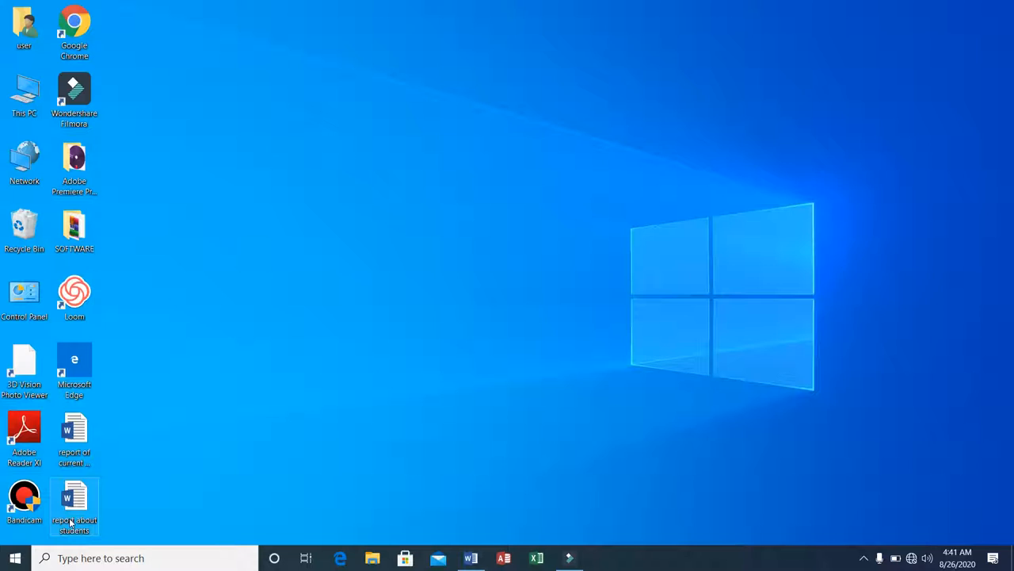
pyautogui.click(471, 560)
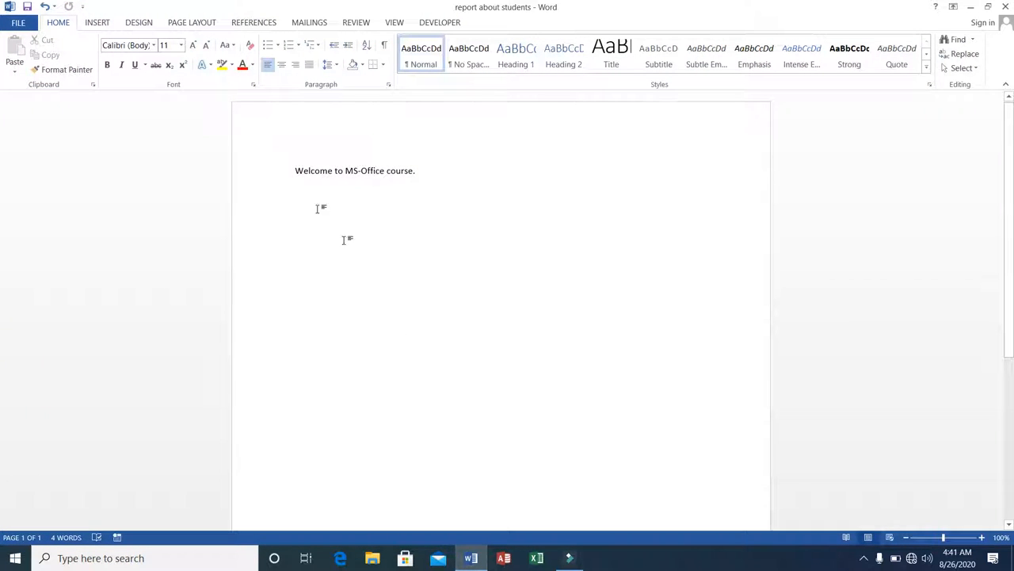
# Select the whole sentence "Welcome to MS-Office course." word by word from its start
pyautogui.click(294, 169)
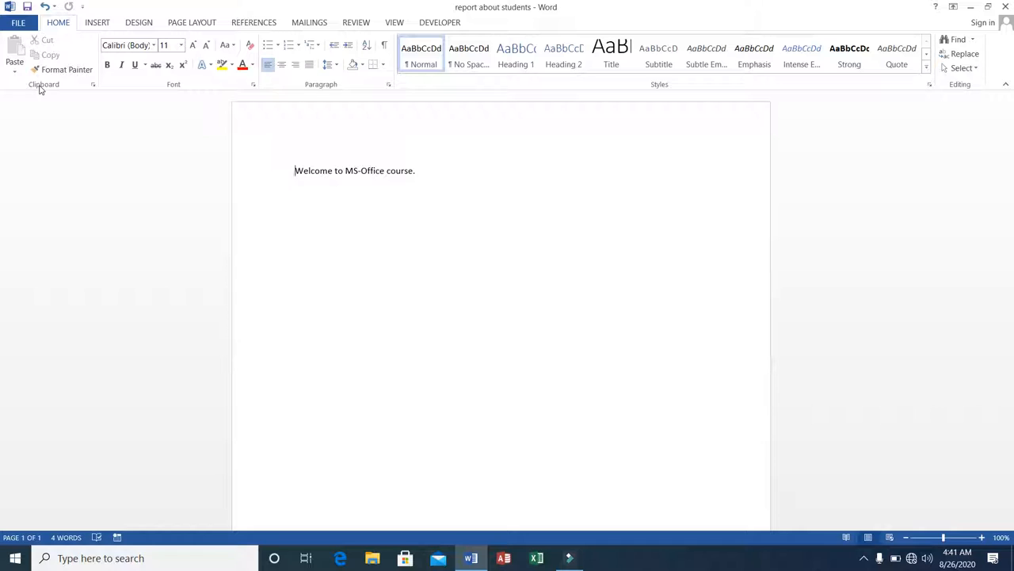
pyautogui.click(294, 168)
pyautogui.hotkey('shift', 'Right')
pyautogui.hotkey('shift', 'Right')
pyautogui.hotkey('shift', 'Right')
pyautogui.hotkey('shift', 'Right')
pyautogui.hotkey('shift', 'Right')
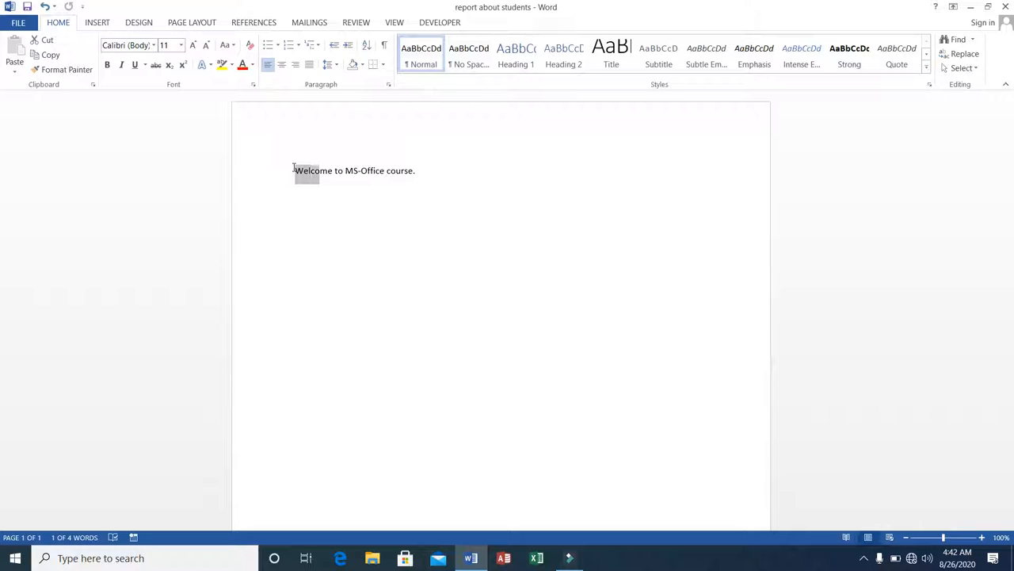
pyautogui.hotkey('shift', 'Right')
pyautogui.hotkey('shift', 'Right')
pyautogui.hotkey('shift', 'Right')
pyautogui.hotkey('shift', 'Right')
pyautogui.hotkey('shift', 'Right')
pyautogui.hotkey('shift', 'Right')
pyautogui.hotkey('shift', 'Right')
pyautogui.hotkey('shift', 'Right')
pyautogui.hotkey('shift', 'Right')
pyautogui.hotkey('shift', 'Right')
pyautogui.hotkey('shift', 'Right')
pyautogui.hotkey('shift', 'Right')
pyautogui.hotkey('shift', 'Right')
pyautogui.hotkey('shift', 'Right')
pyautogui.hotkey('shift', 'Right')
pyautogui.hotkey('shift', 'Right')
pyautogui.hotkey('shift', 'Right')
pyautogui.hotkey('shift', 'Right')
pyautogui.hotkey('shift', 'Right')
pyautogui.hotkey('shift', 'Right')
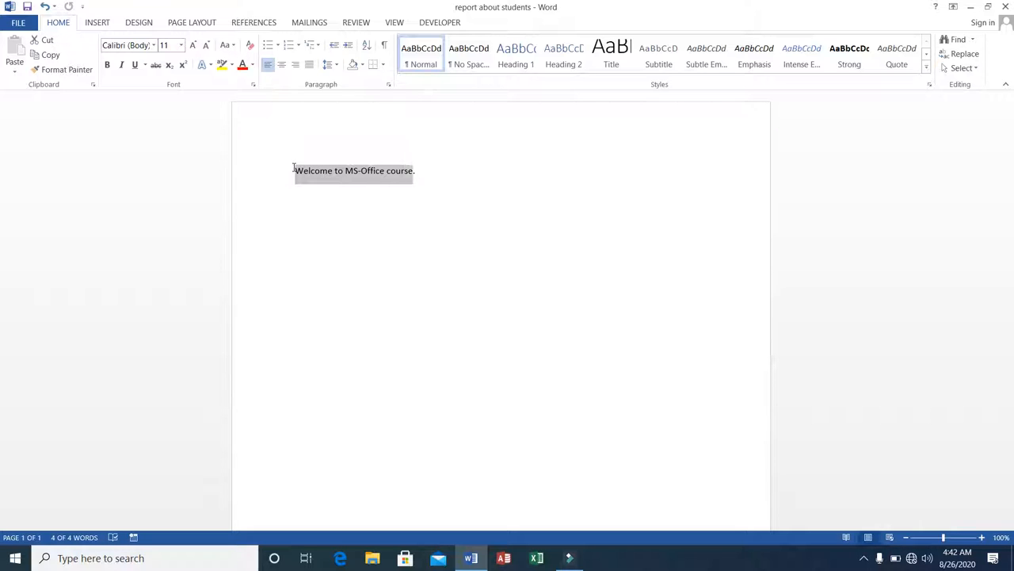
# Copy the selected sentence "Welcome to MS-Office course." to the clipboard
pyautogui.hotkey('shift', 'Right')
pyautogui.hotkey('shift', 'Right')
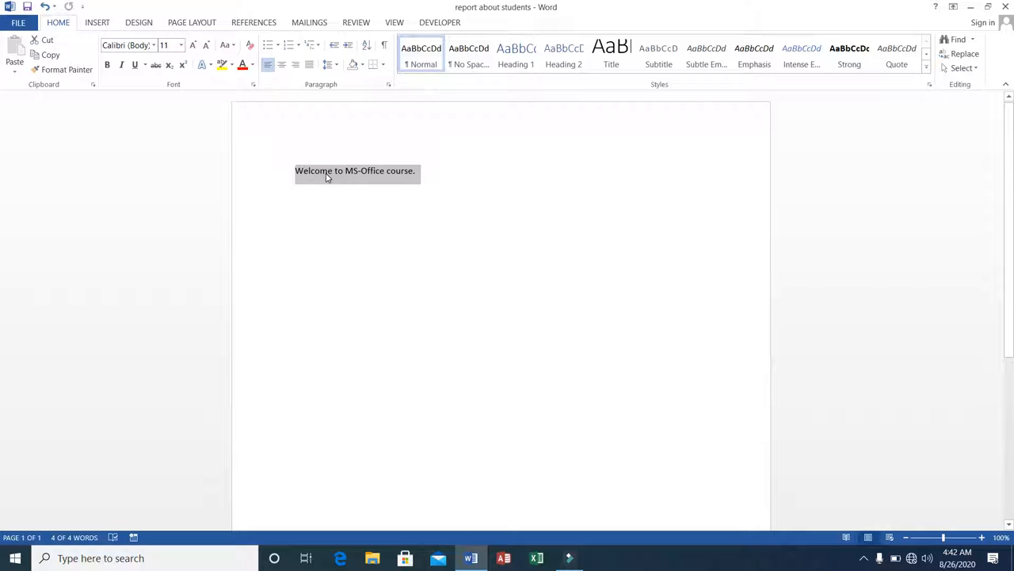
pyautogui.rightClick(326, 177)
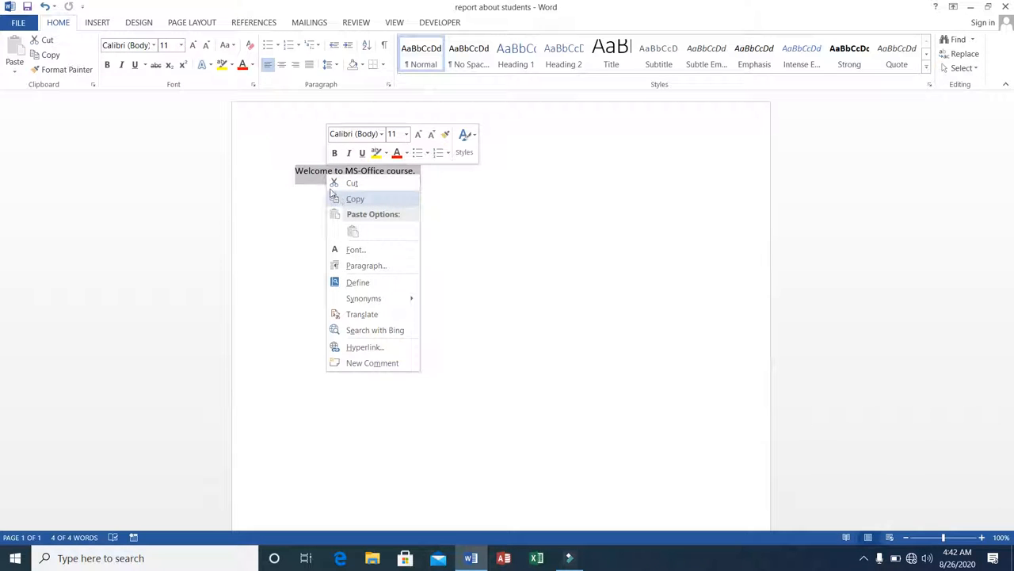
pyautogui.click(50, 56)
pyautogui.click(51, 55)
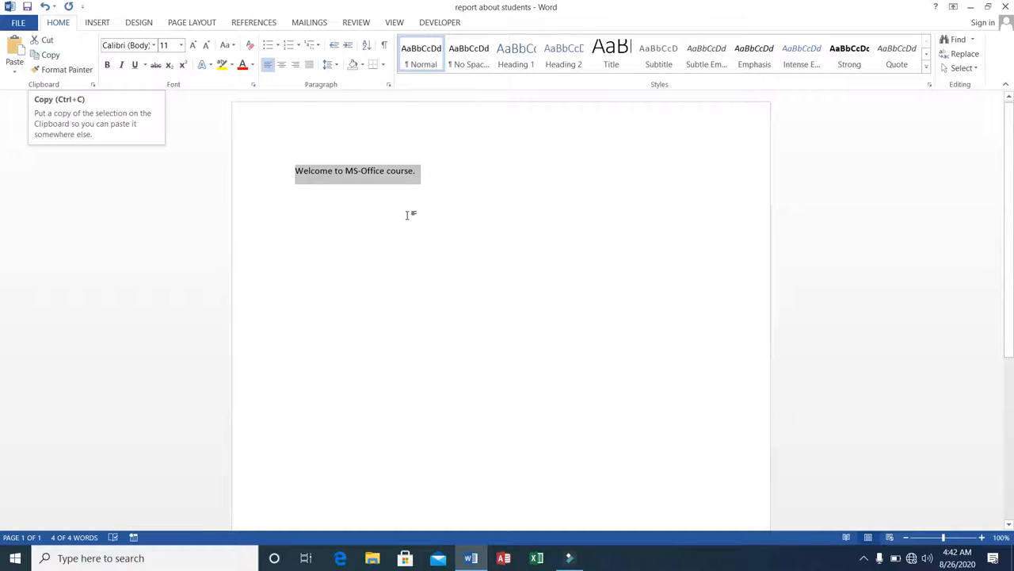
# Paste a copy of the sentence on a new line below it, keeping source formatting
pyautogui.click(429, 178)
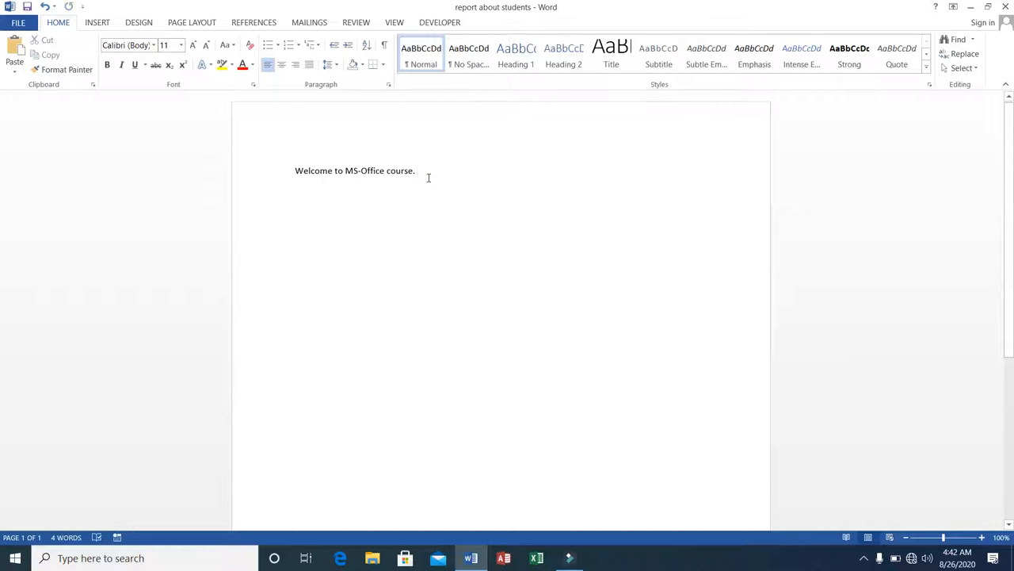
pyautogui.press('Return')
pyautogui.click(13, 75)
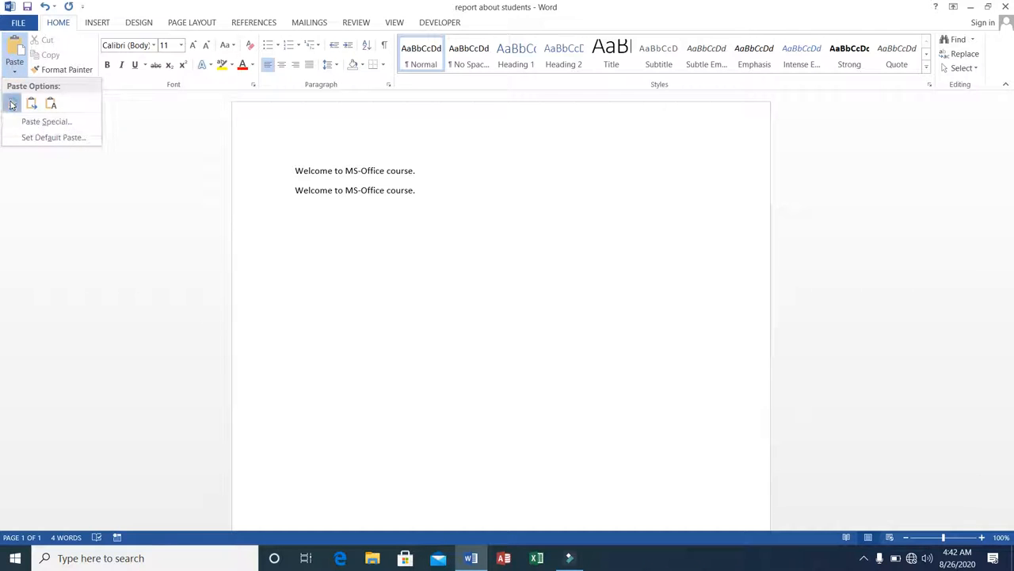
pyautogui.click(11, 103)
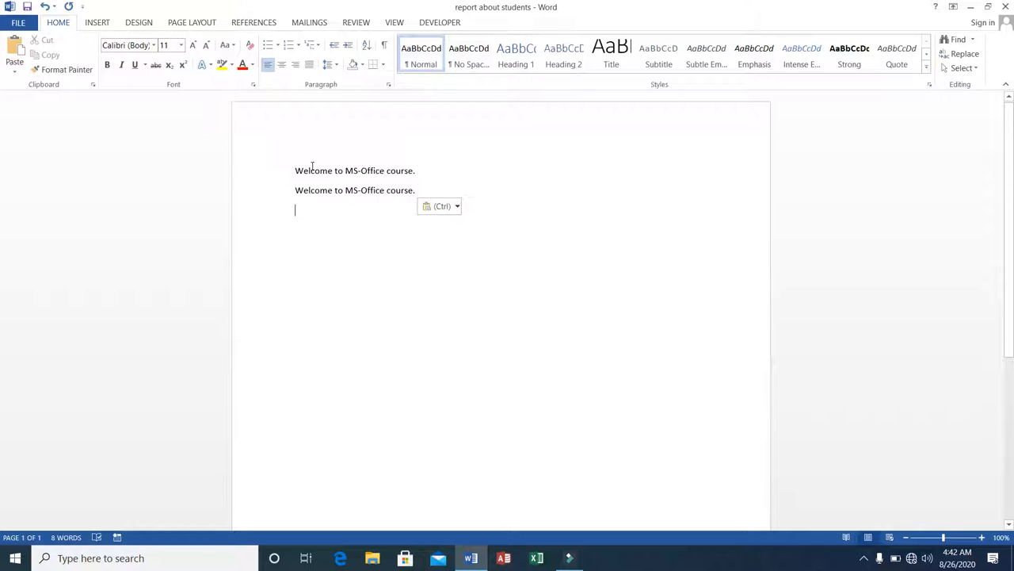
# Paste another copy of the sentence on a third line
pyautogui.click(291, 170)
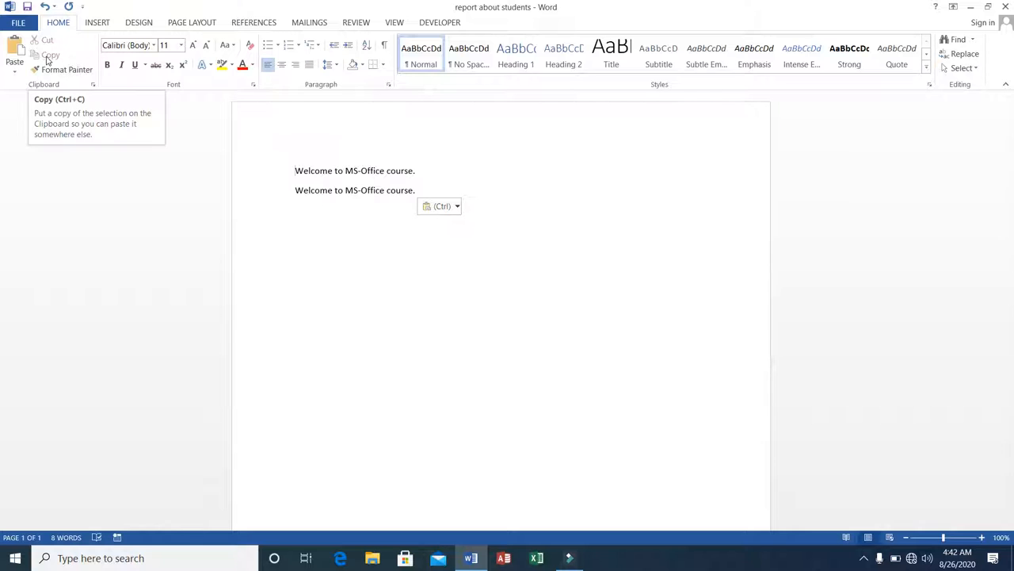
pyautogui.click(294, 189)
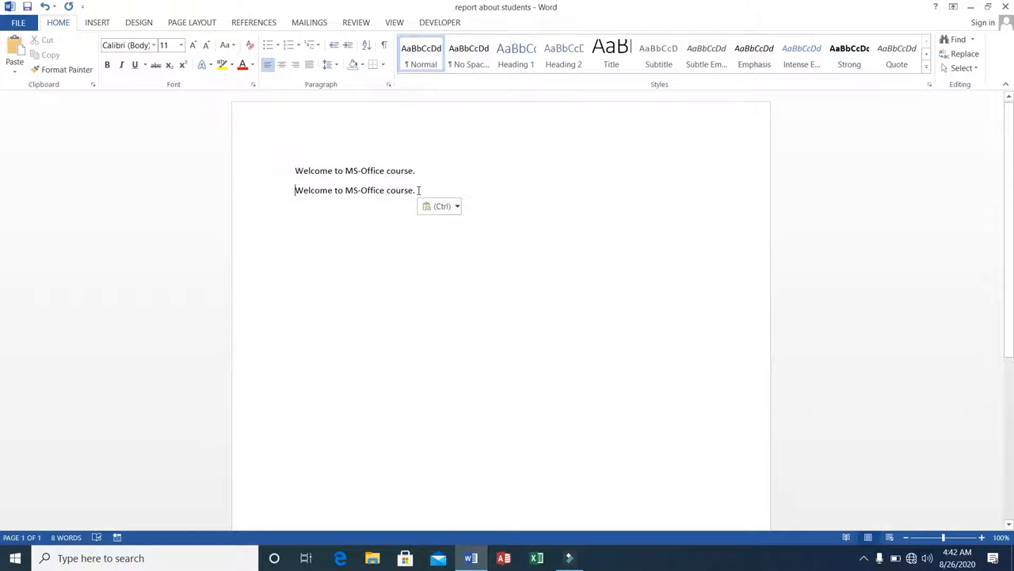
pyautogui.press('Return')
pyautogui.click(14, 65)
pyautogui.click(13, 103)
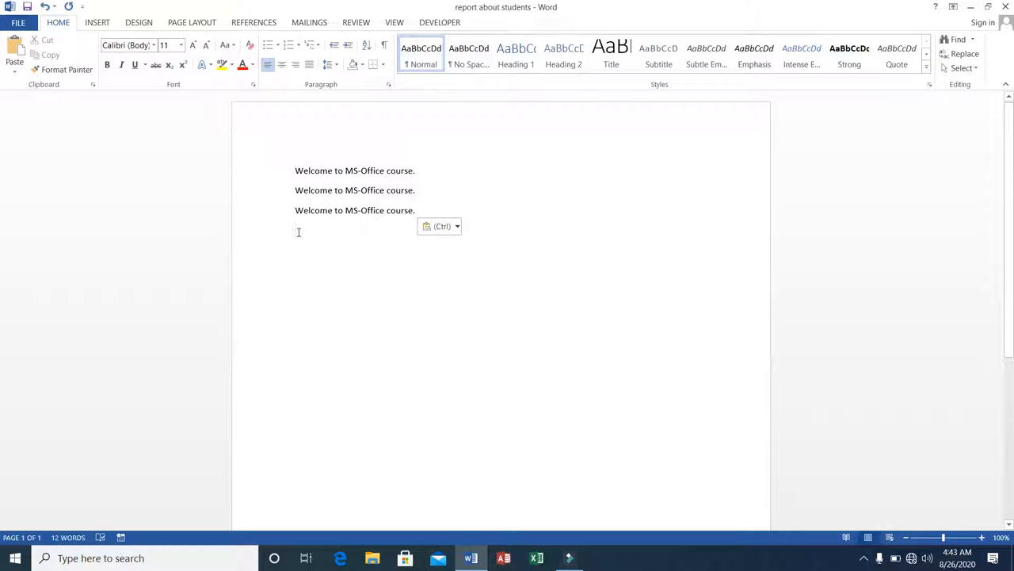
# Select and delete the two pasted copies of the sentence
pyautogui.click(295, 189)
pyautogui.hotkey('shift', 'Down')
pyautogui.hotkey('shift', 'Down')
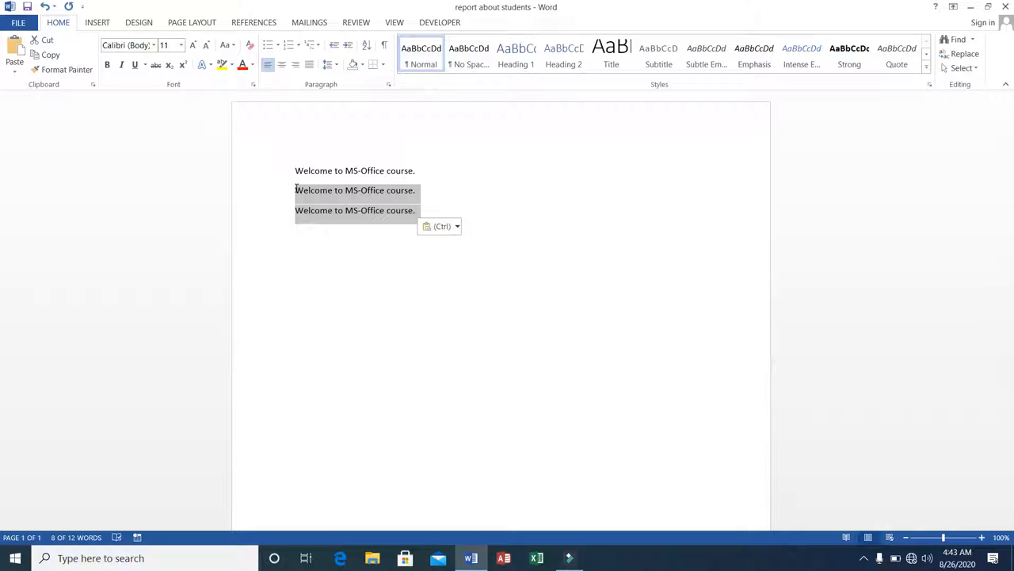
pyautogui.press('Delete')
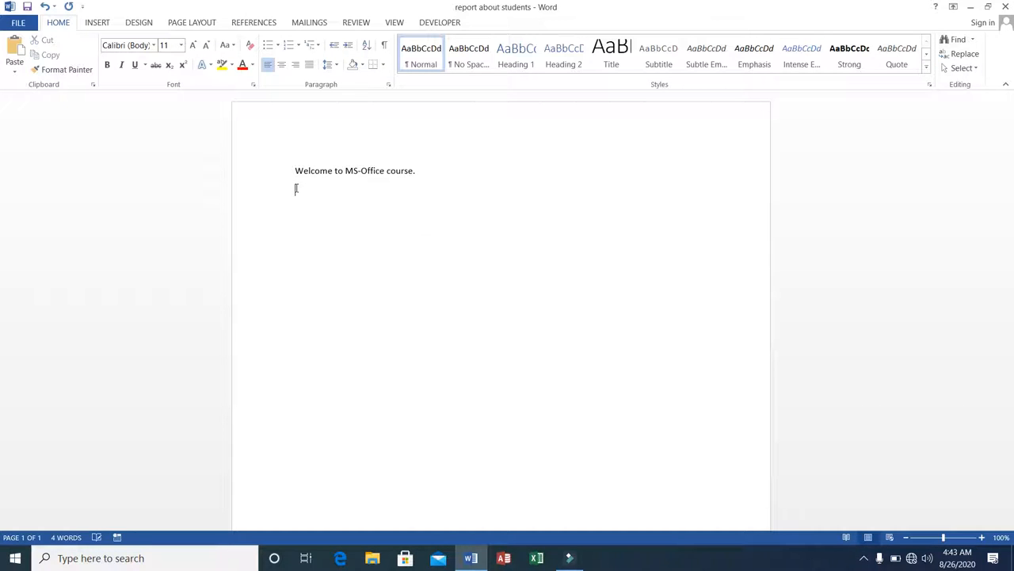
# Select the sentence "Welcome to MS-Office course." and cut it from the document
pyautogui.click(296, 188)
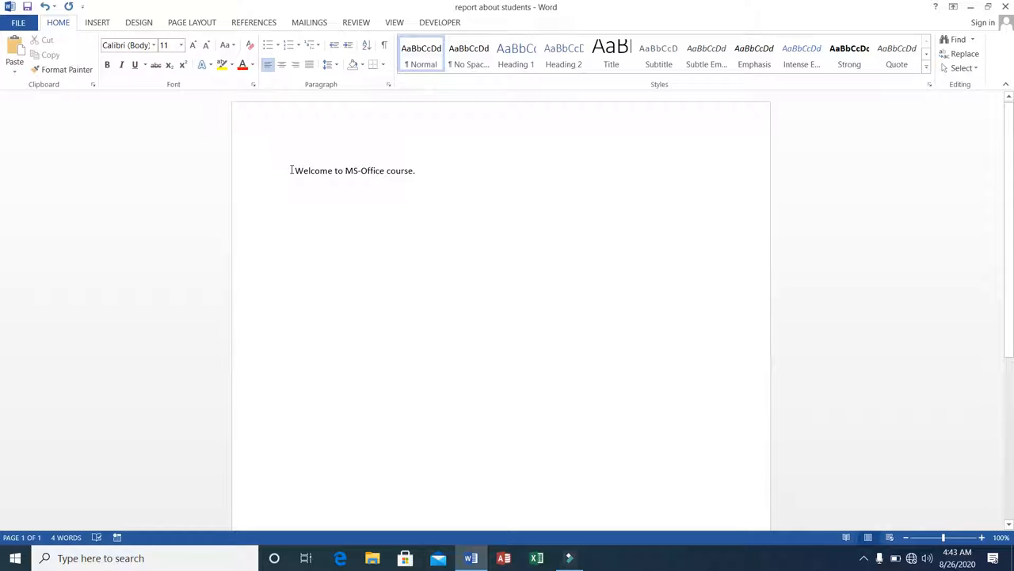
pyautogui.click(293, 169)
pyautogui.hotkey('shift', 'Right')
pyautogui.hotkey('shift', 'Right')
pyautogui.hotkey('shift', 'Right')
pyautogui.hotkey('shift', 'Right')
pyautogui.hotkey('shift', 'Right')
pyautogui.hotkey('shift', 'Right')
pyautogui.hotkey('shift', 'Right')
pyautogui.hotkey('shift', 'Right')
pyautogui.hotkey('shift', 'Right')
pyautogui.hotkey('shift', 'Right')
pyautogui.hotkey('shift', 'Right')
pyautogui.hotkey('shift', 'Right')
pyautogui.hotkey('shift', 'Right')
pyautogui.hotkey('shift', 'Right')
pyautogui.hotkey('shift', 'Right')
pyautogui.hotkey('shift', 'Right')
pyautogui.hotkey('shift', 'Right')
pyautogui.hotkey('shift', 'Right')
pyautogui.hotkey('shift', 'Right')
pyautogui.hotkey('shift', 'Right')
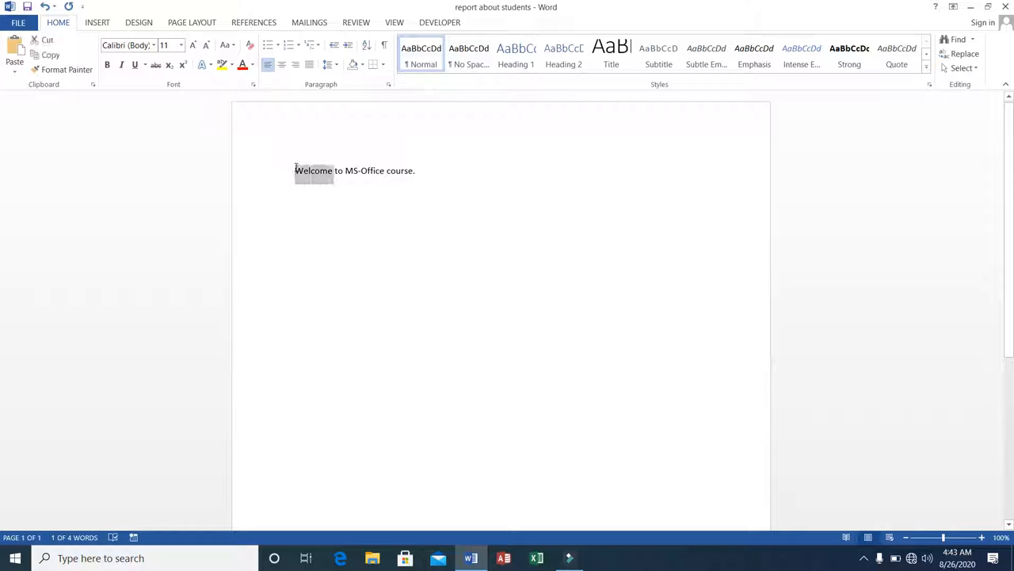
pyautogui.hotkey('shift', 'Left')
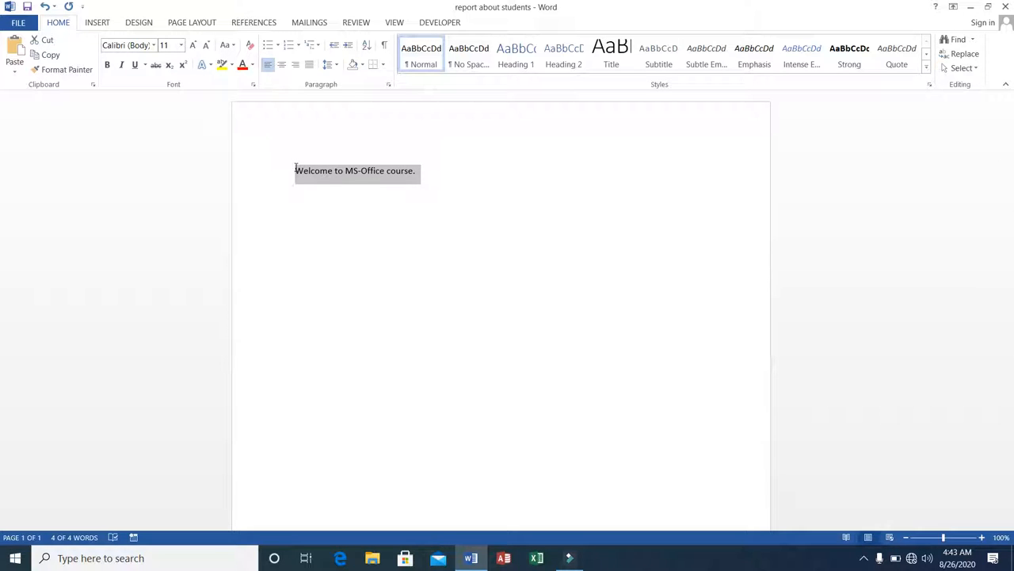
pyautogui.click(47, 41)
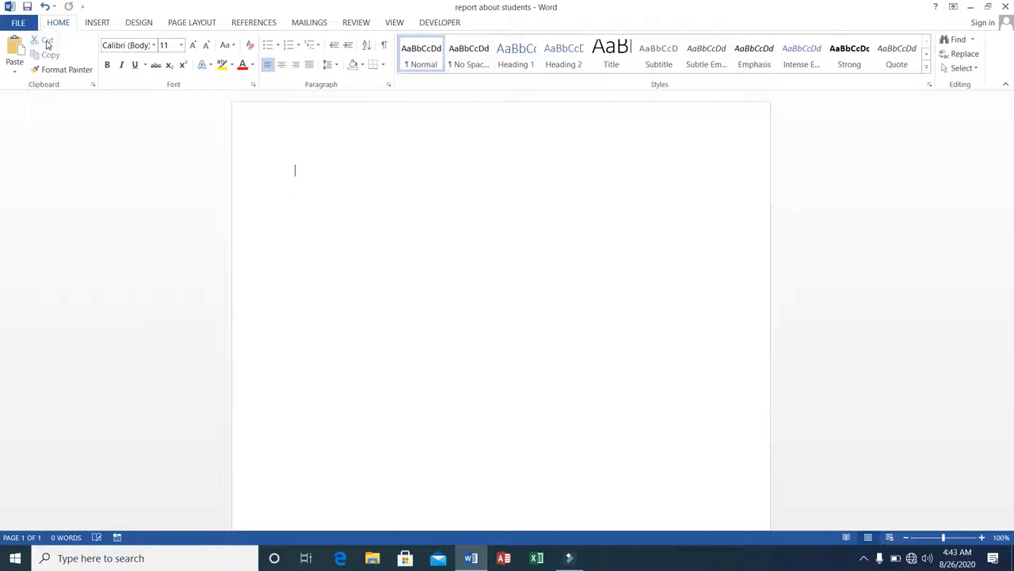
# Paste the cut sentence twice a few lines down the page, keeping source formatting
pyautogui.press('Return')
pyautogui.press('Return')
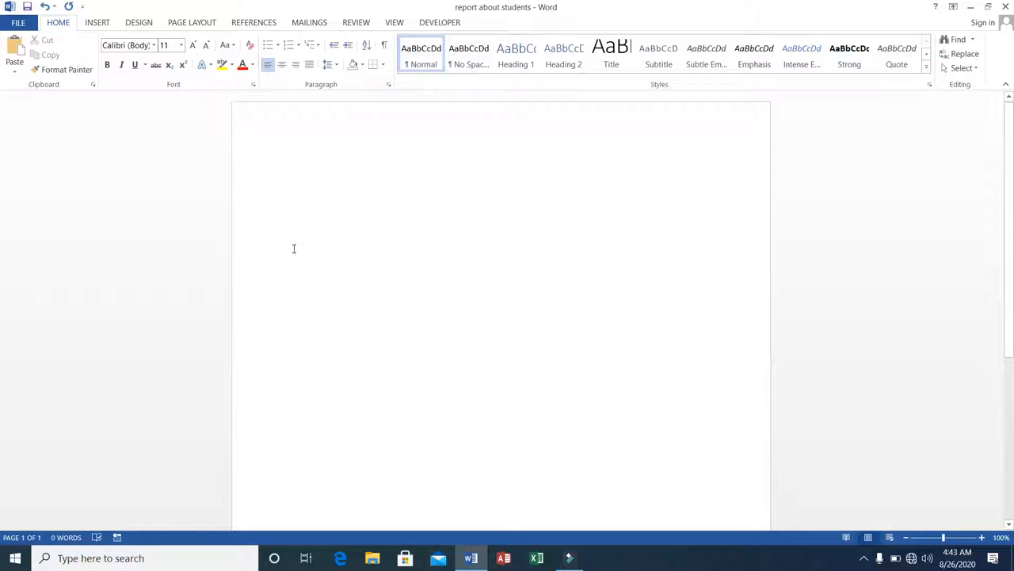
pyautogui.click(15, 74)
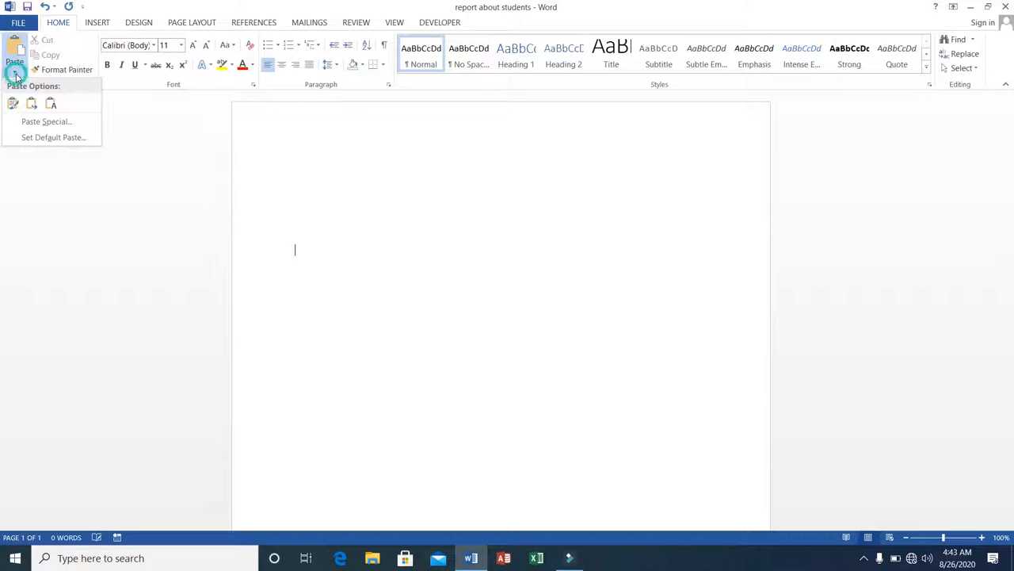
pyautogui.click(13, 103)
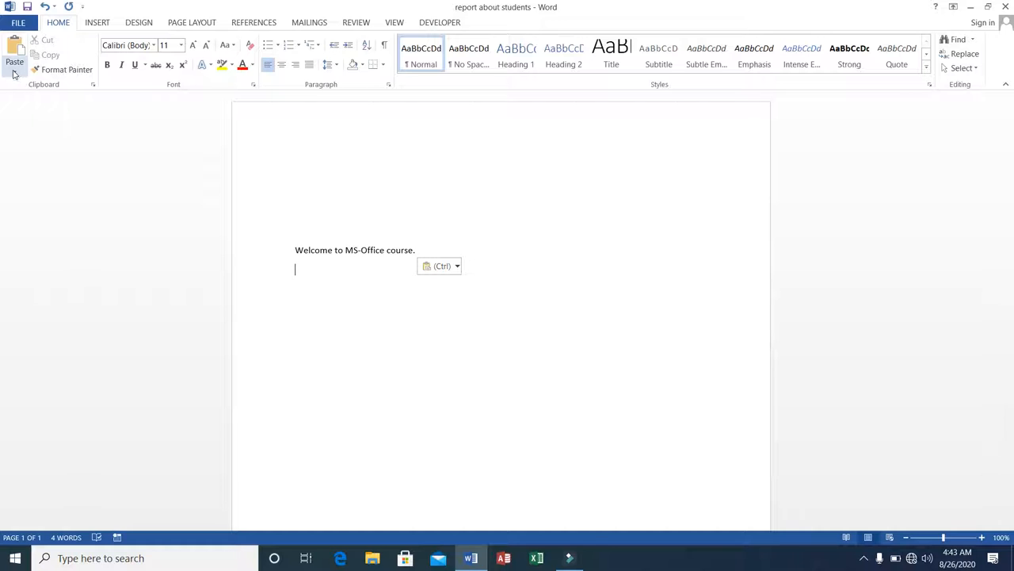
pyautogui.click(15, 74)
pyautogui.click(15, 104)
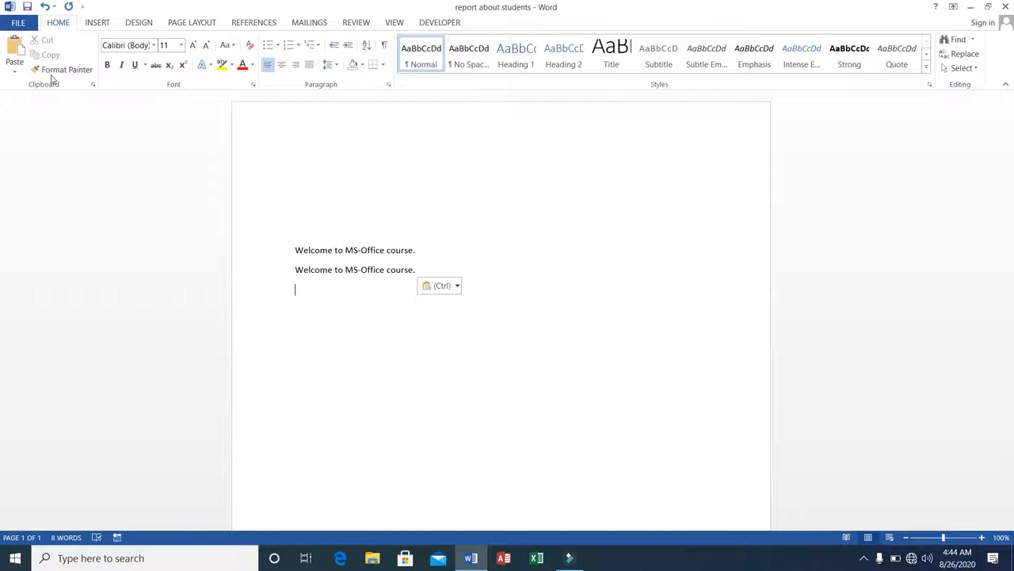
# Delete the empty lines above the two pasted sentences
pyautogui.click(293, 168)
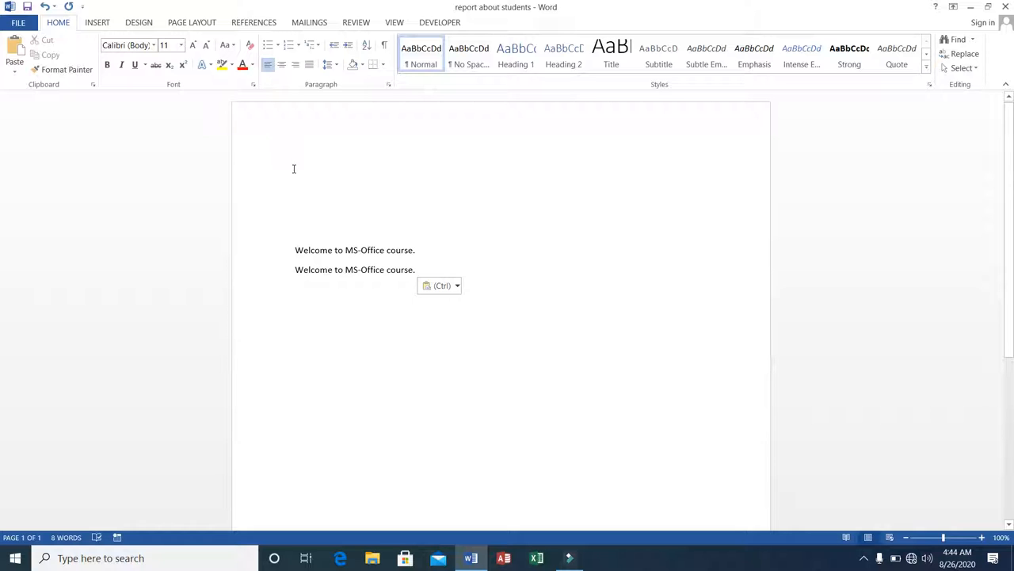
pyautogui.press('Delete')
pyautogui.press('Delete')
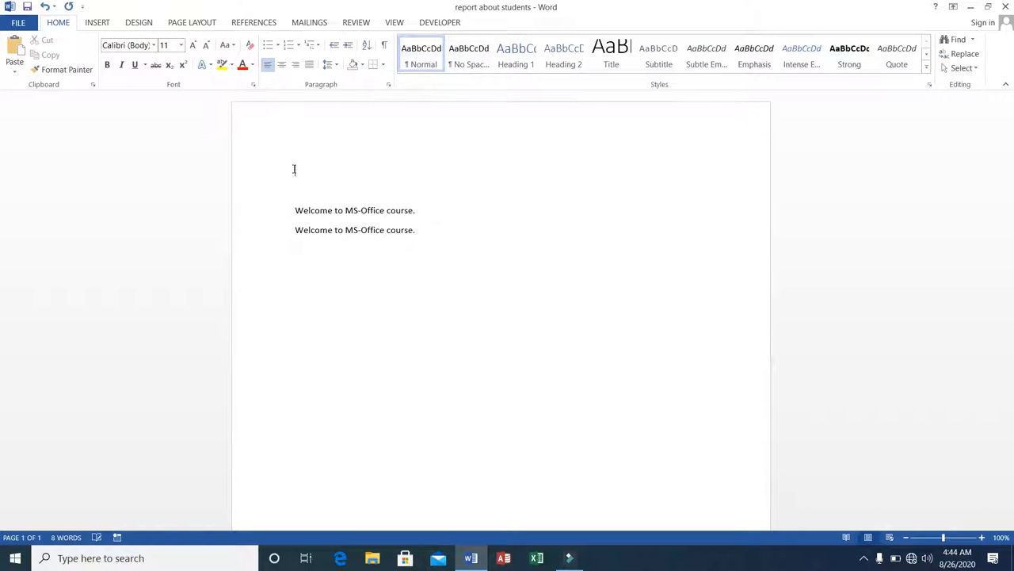
pyautogui.press('Delete')
pyautogui.press('Delete')
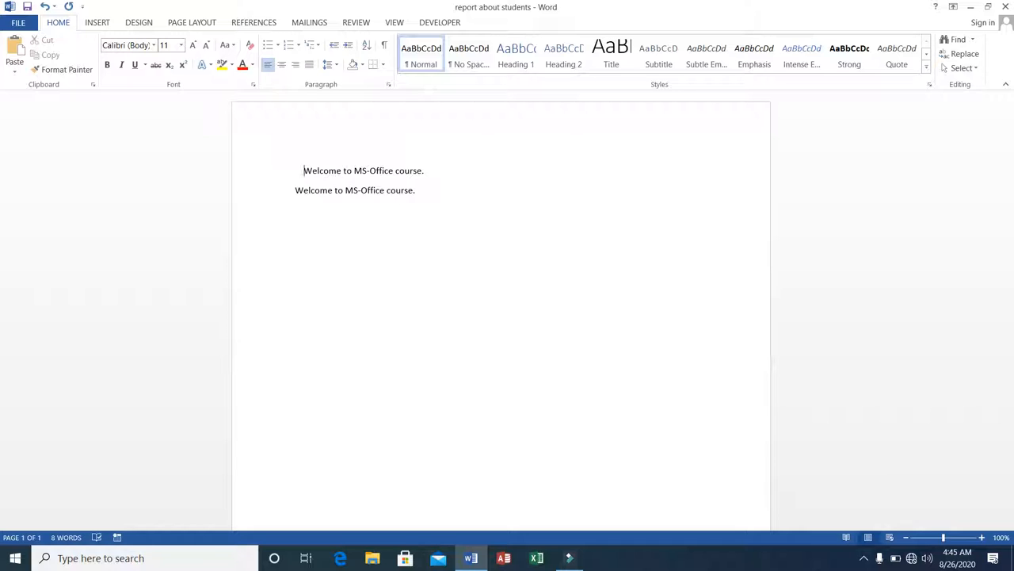
# Indent the first sentence with three tabs, then remove the indentation to align it with the second sentence
pyautogui.press('Tab')
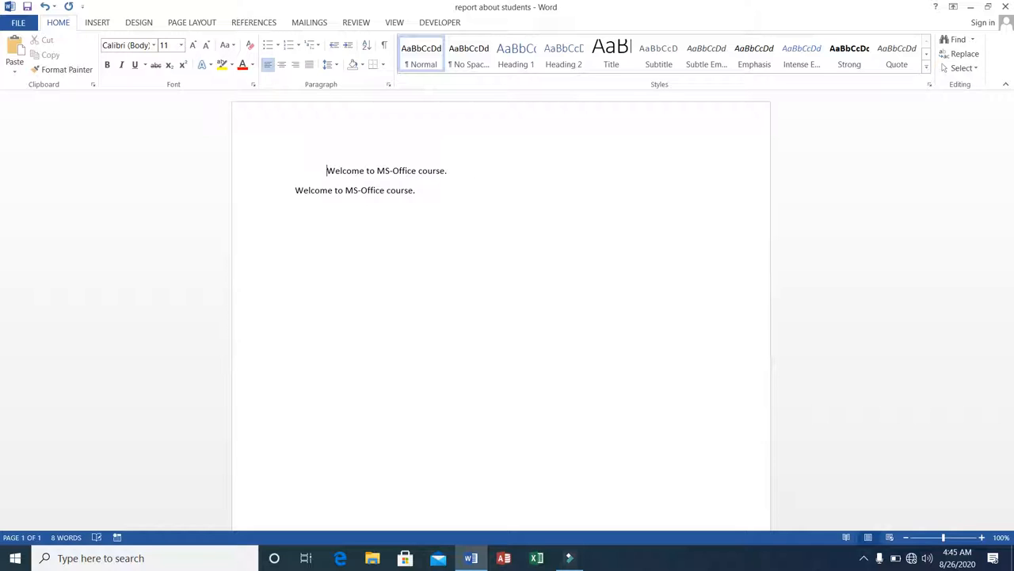
pyautogui.press('Tab')
pyautogui.press('Tab')
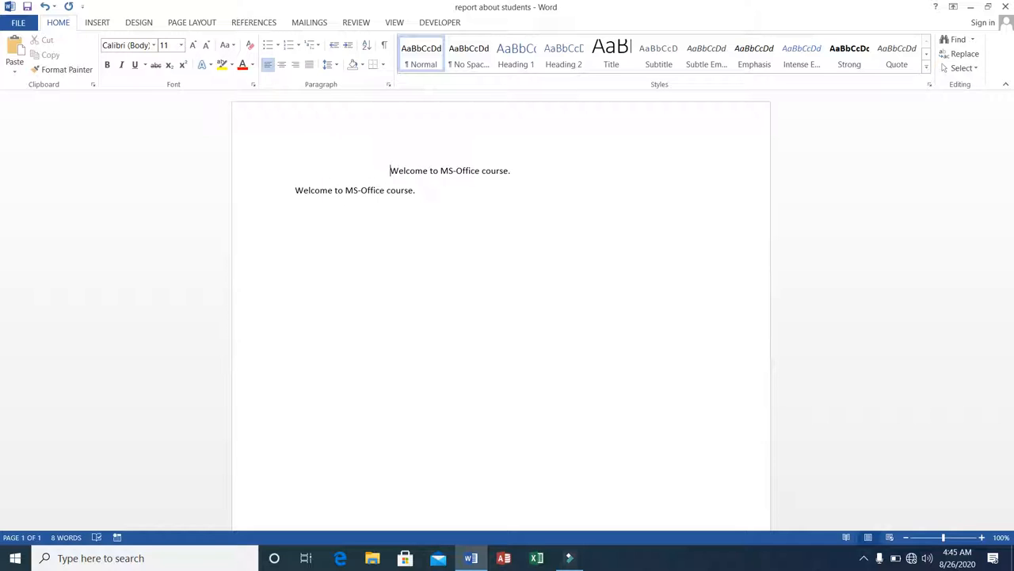
pyautogui.press('BackSpace')
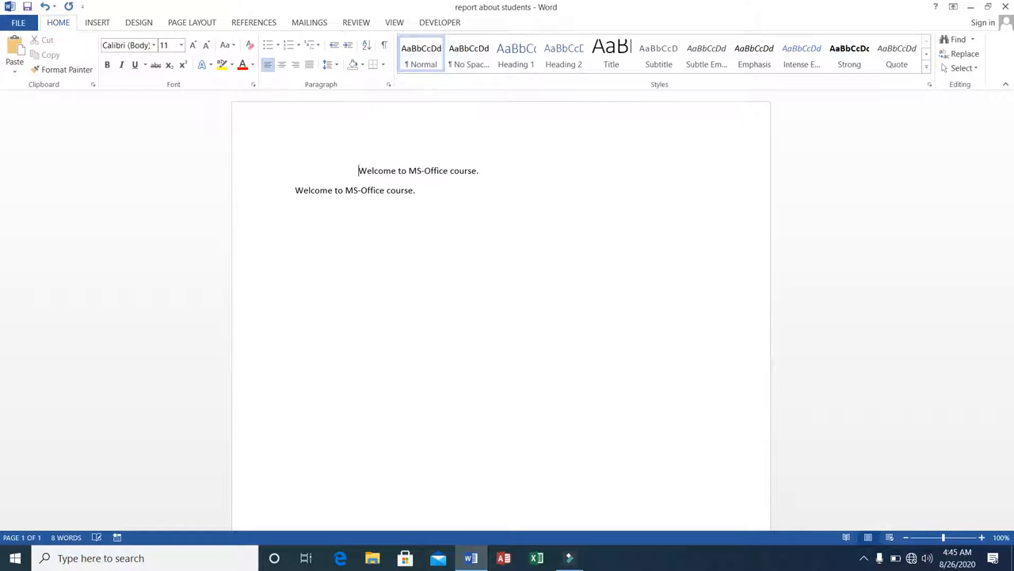
pyautogui.press('BackSpace')
pyautogui.press('BackSpace')
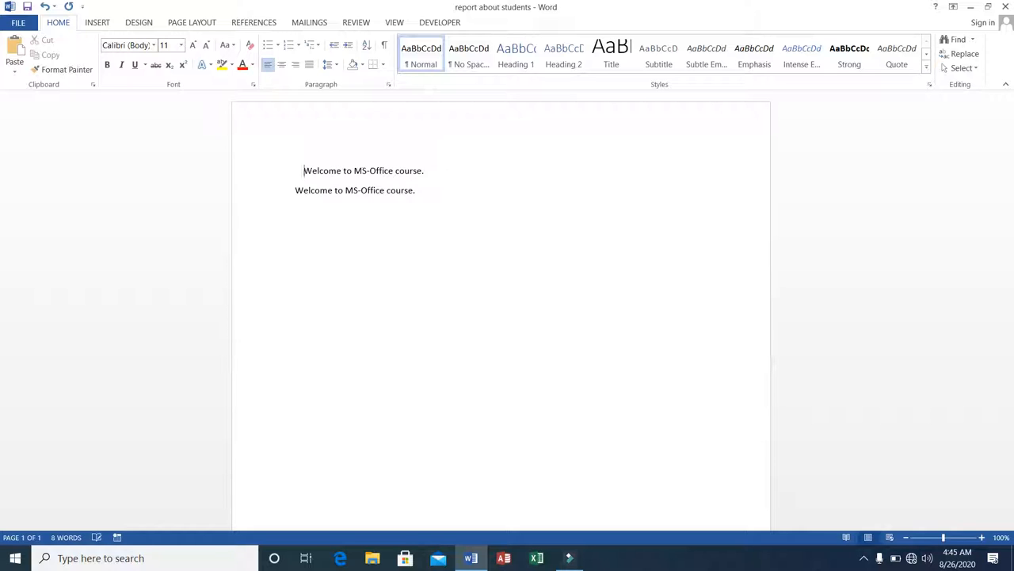
pyautogui.press('BackSpace')
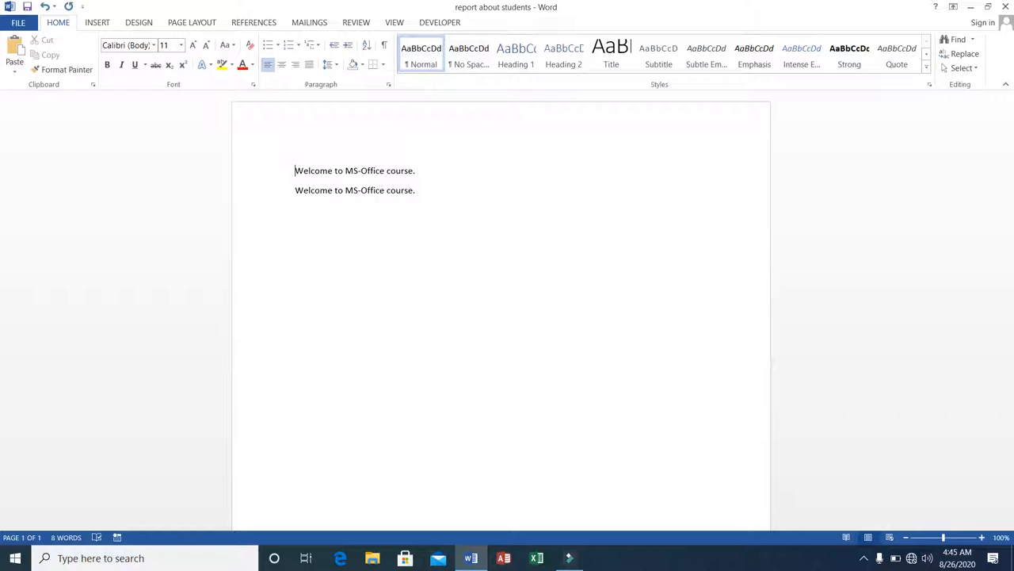
# Select the first sentence by dragging across it, then deselect it
pyautogui.click(291, 167)
pyautogui.click(291, 167)
pyautogui.moveTo(292, 167); pyautogui.dragTo(419, 171)
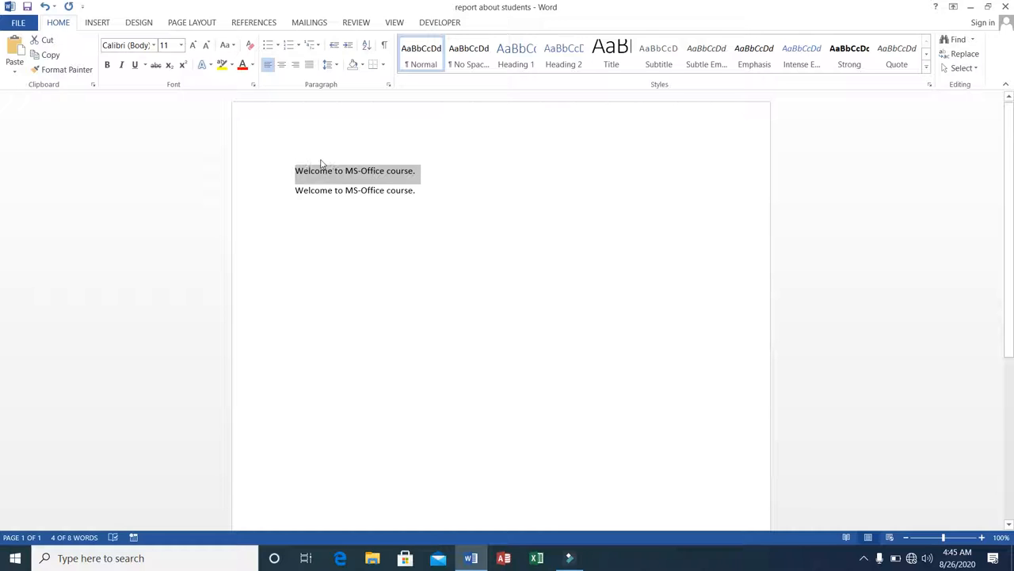
pyautogui.click(292, 170)
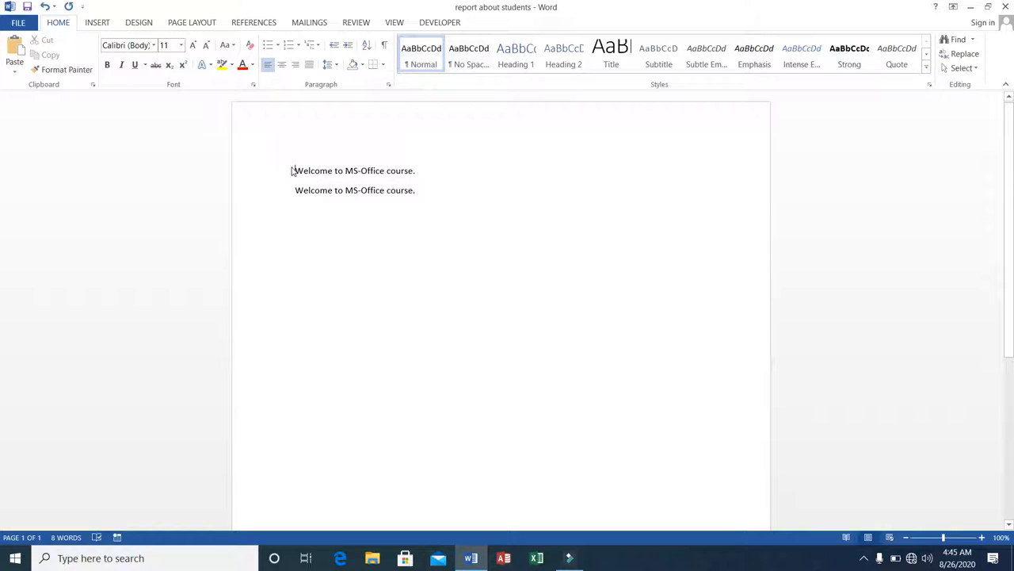
# Select both sentences with the keyboard, then select the first sentence again by dragging and deselect
pyautogui.hotkey('shift', 'Right')
pyautogui.hotkey('shift', 'Right')
pyautogui.hotkey('shift', 'Right')
pyautogui.hotkey('shift', 'Right')
pyautogui.hotkey('shift', 'Right')
pyautogui.hotkey('shift', 'Right')
pyautogui.hotkey('shift', 'Right')
pyautogui.hotkey('shift', 'Right')
pyautogui.hotkey('shift', 'Right')
pyautogui.hotkey('shift', 'Right')
pyautogui.hotkey('shift', 'Right')
pyautogui.hotkey('shift', 'Right')
pyautogui.hotkey('shift', 'Right')
pyautogui.hotkey('shift', 'Right')
pyautogui.hotkey('shift', 'Right')
pyautogui.hotkey('shift', 'Right')
pyautogui.hotkey('shift', 'Right')
pyautogui.hotkey('shift', 'Right')
pyautogui.hotkey('shift', 'Right')
pyautogui.hotkey('shift', 'Right')
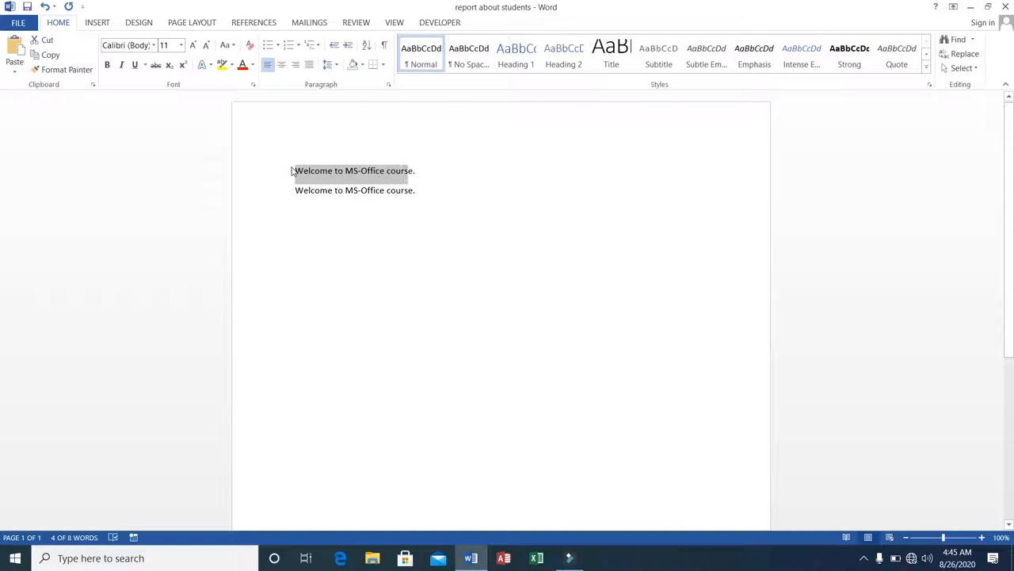
pyautogui.hotkey('shift', 'Right')
pyautogui.hotkey('shift', 'Right')
pyautogui.hotkey('shift', 'Right')
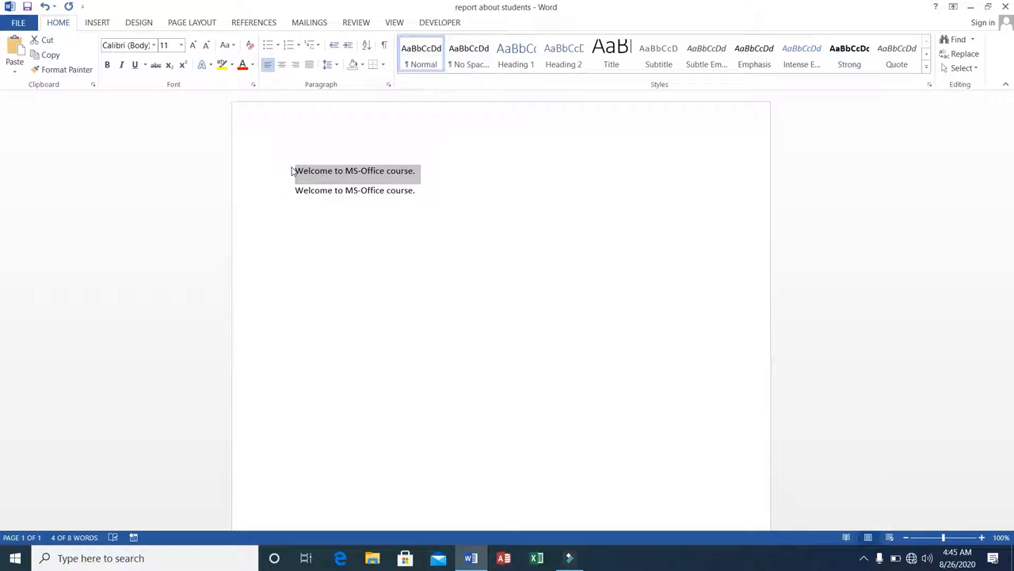
pyautogui.hotkey('shift', 'Down')
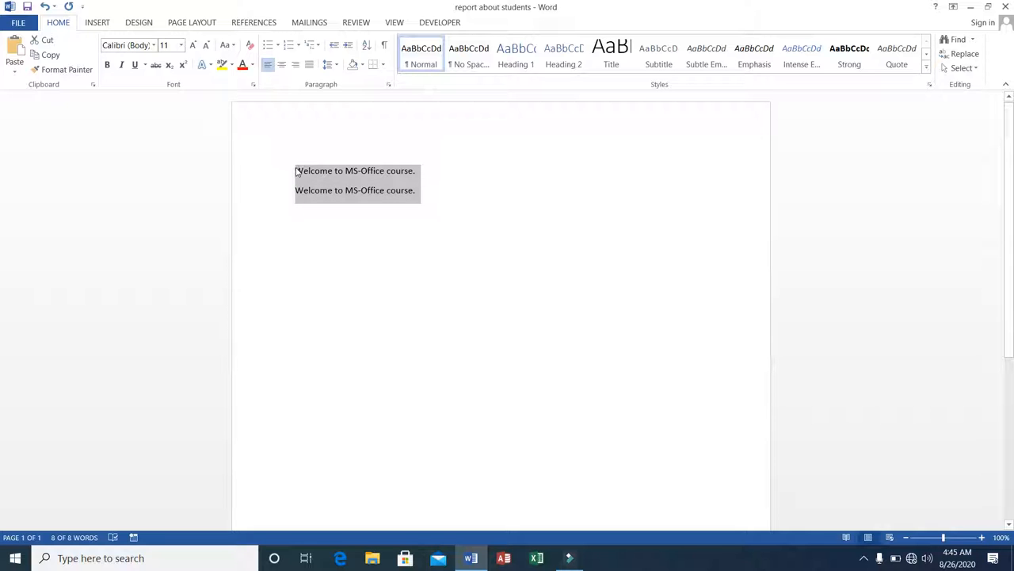
pyautogui.click(295, 171)
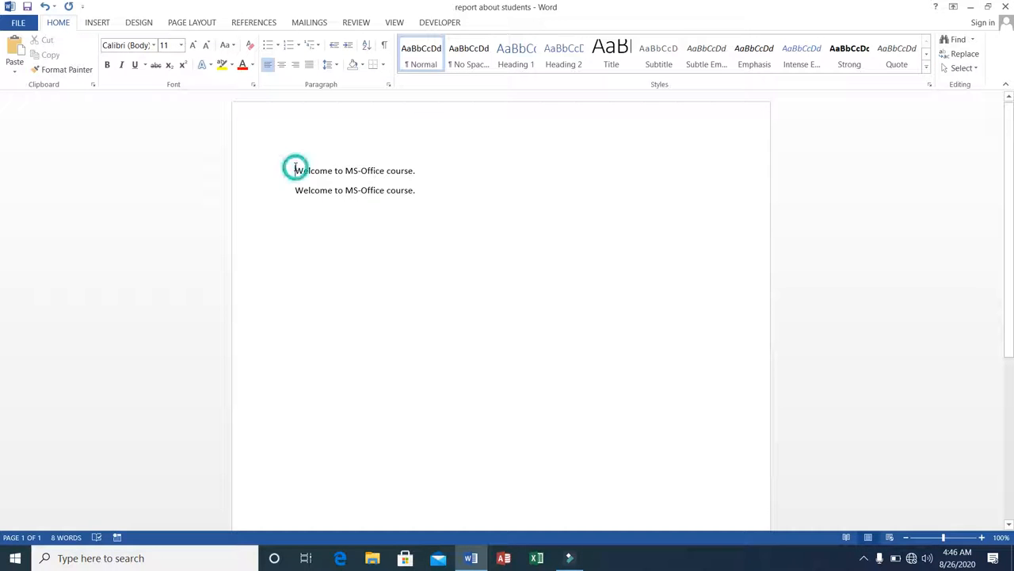
pyautogui.moveTo(294, 169); pyautogui.dragTo(401, 175)
pyautogui.hotkey('ctrl', 'c')
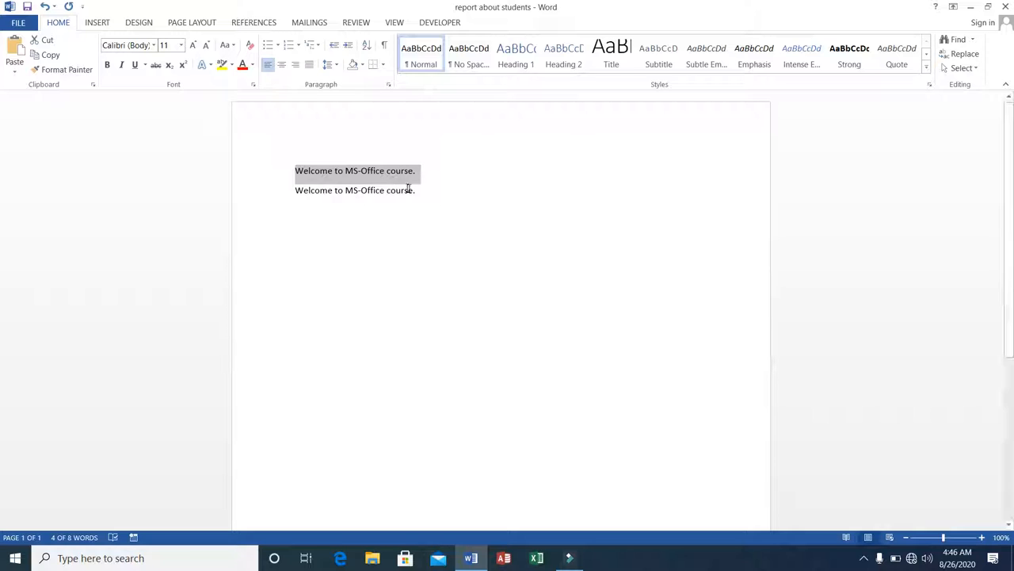
pyautogui.click(420, 191)
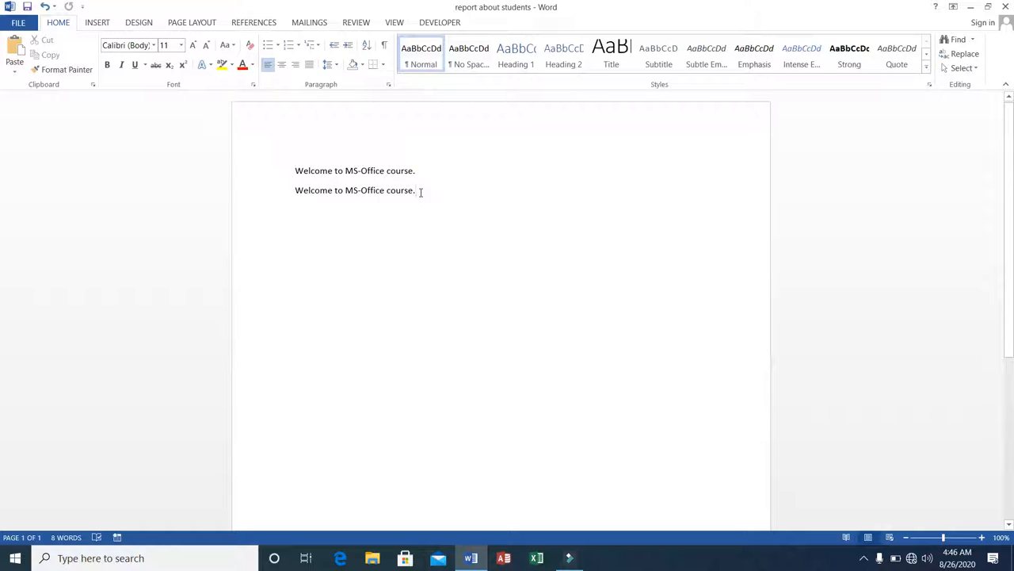
# Add three blank lines below the sentences and paste the copied sentence there
pyautogui.press('Return')
pyautogui.press('Return')
pyautogui.press('Return')
pyautogui.hotkey('ctrl', 'v')
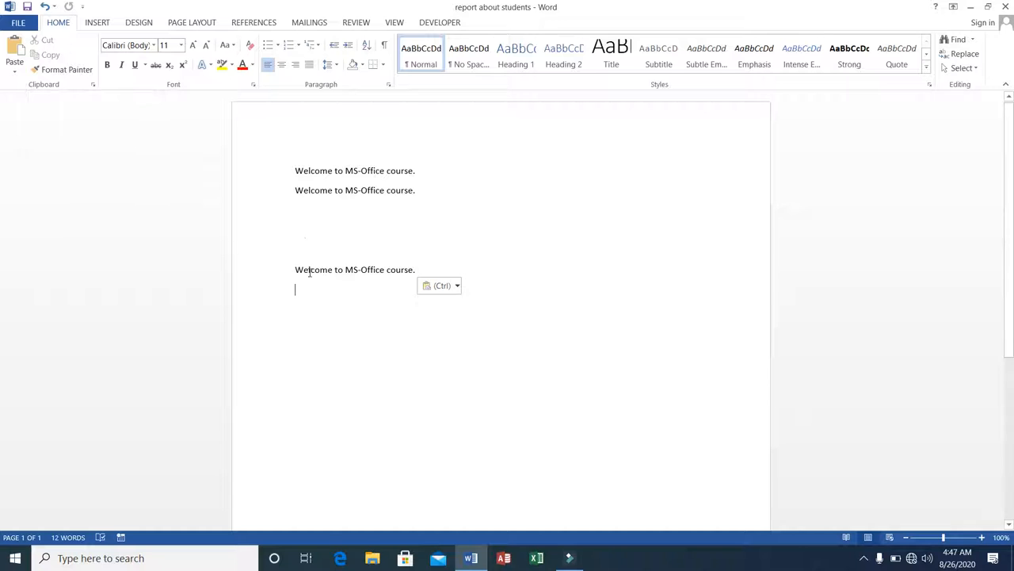
# Select the first sentence and delete it
pyautogui.click(291, 165)
pyautogui.moveTo(291, 166); pyautogui.dragTo(442, 168)
pyautogui.hotkey('ctrl', 'c')
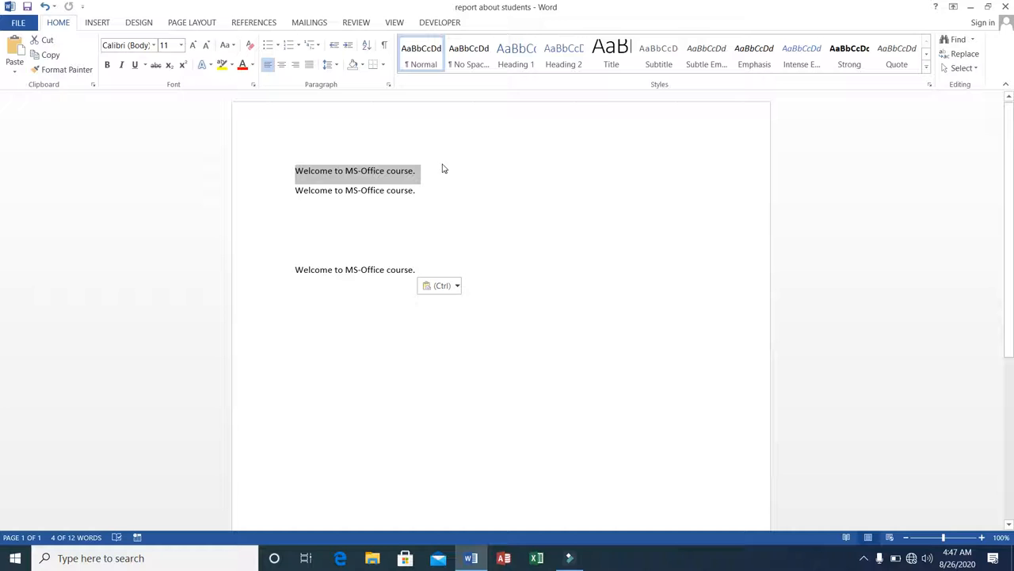
pyautogui.press('Delete')
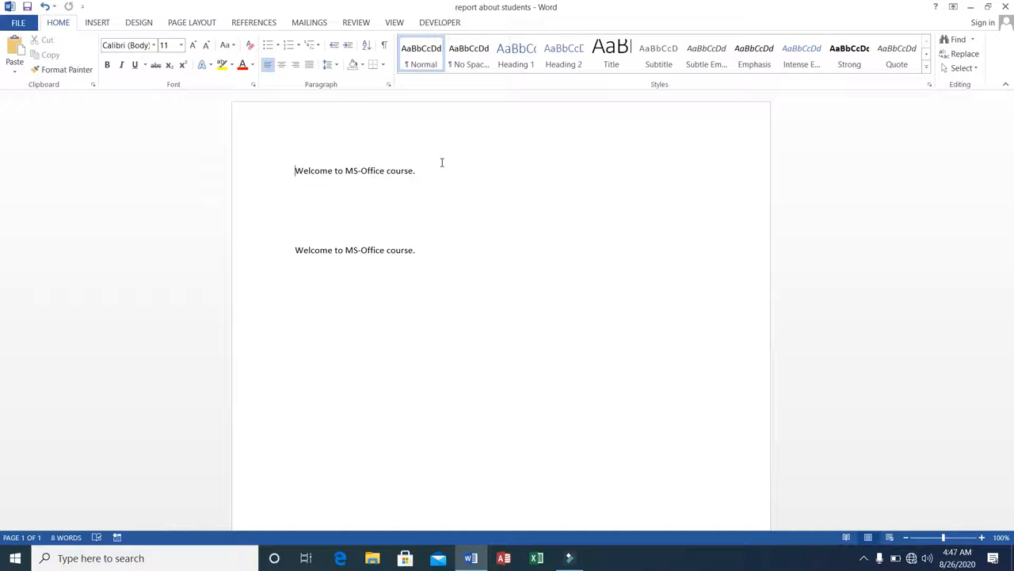
# Add two blank lines after the second sentence and paste the sentence three times on consecutive lines
pyautogui.click(436, 247)
pyautogui.press('Return')
pyautogui.press('Return')
pyautogui.click(298, 307)
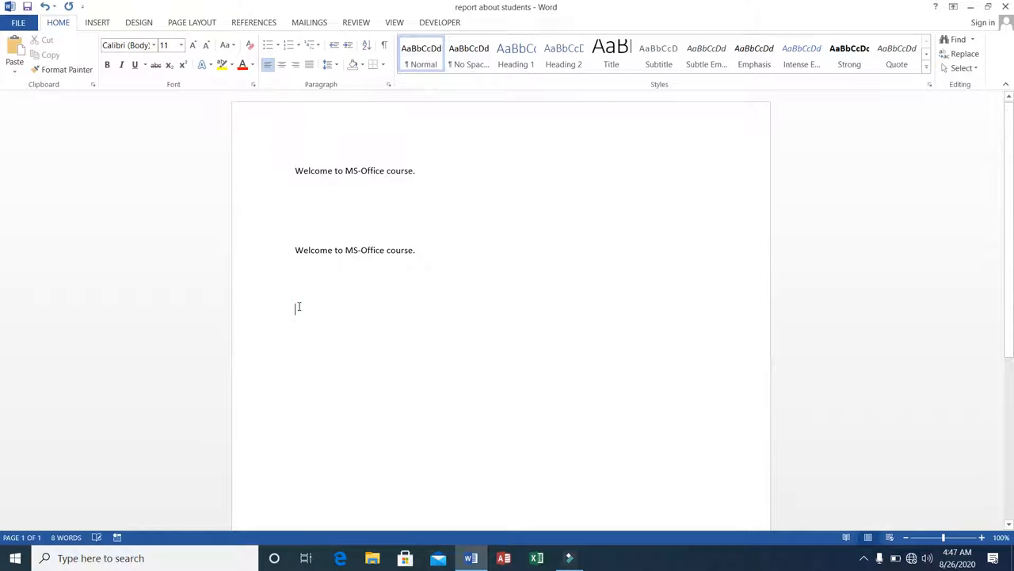
pyautogui.rightClick(298, 306)
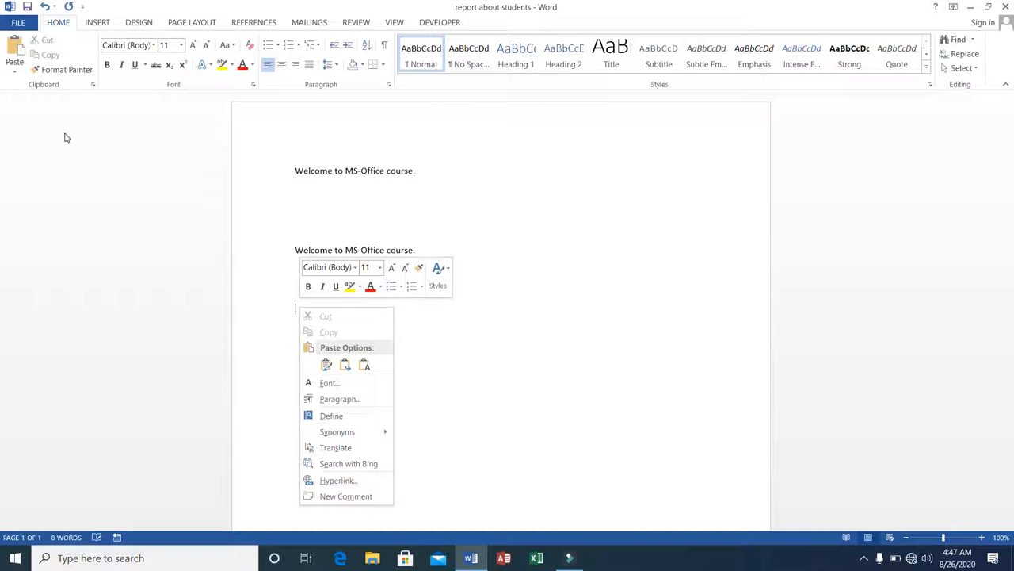
pyautogui.click(294, 308)
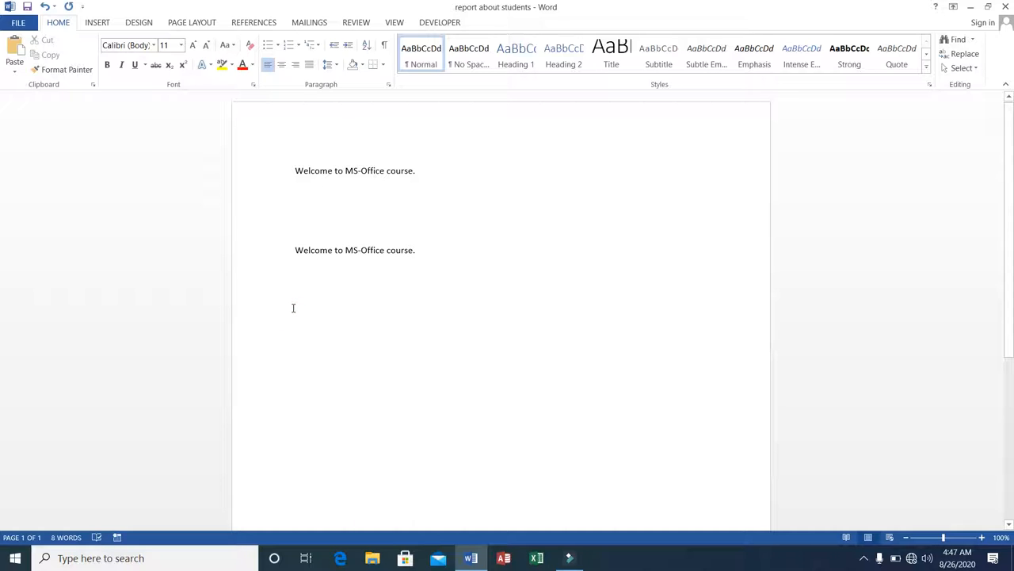
pyautogui.hotkey('ctrl', 'v')
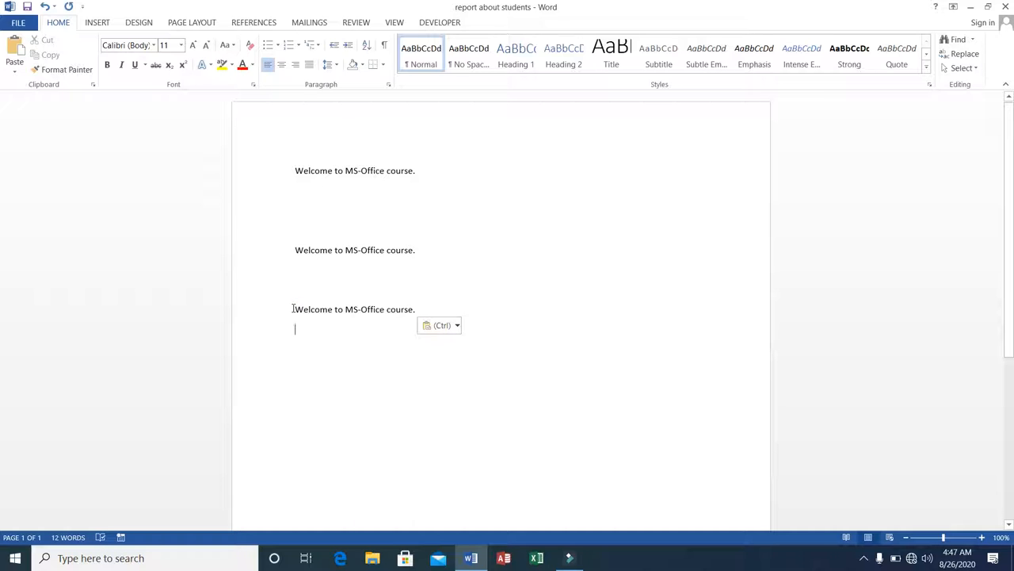
pyautogui.hotkey('ctrl', 'v')
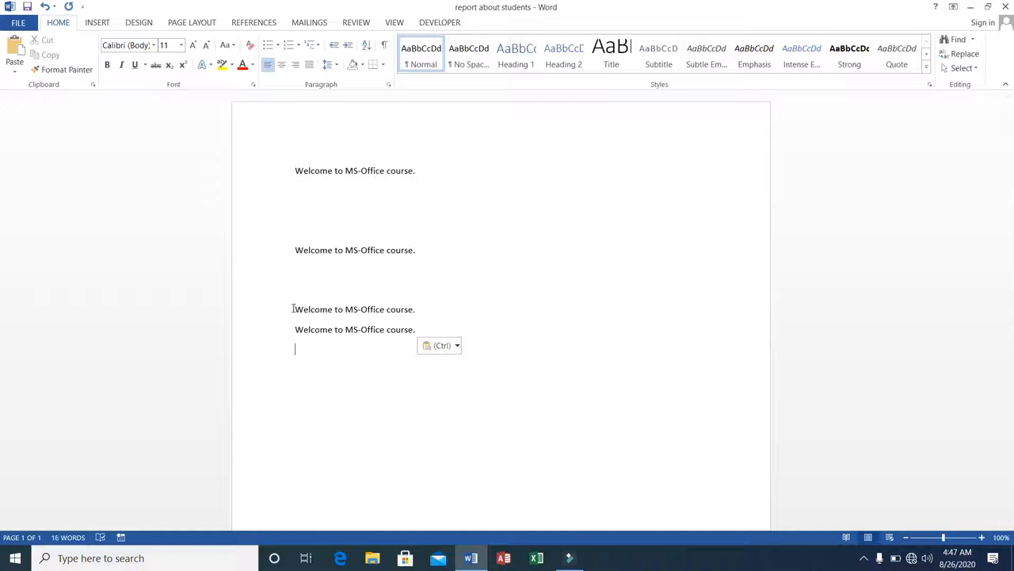
pyautogui.hotkey('ctrl', 'v')
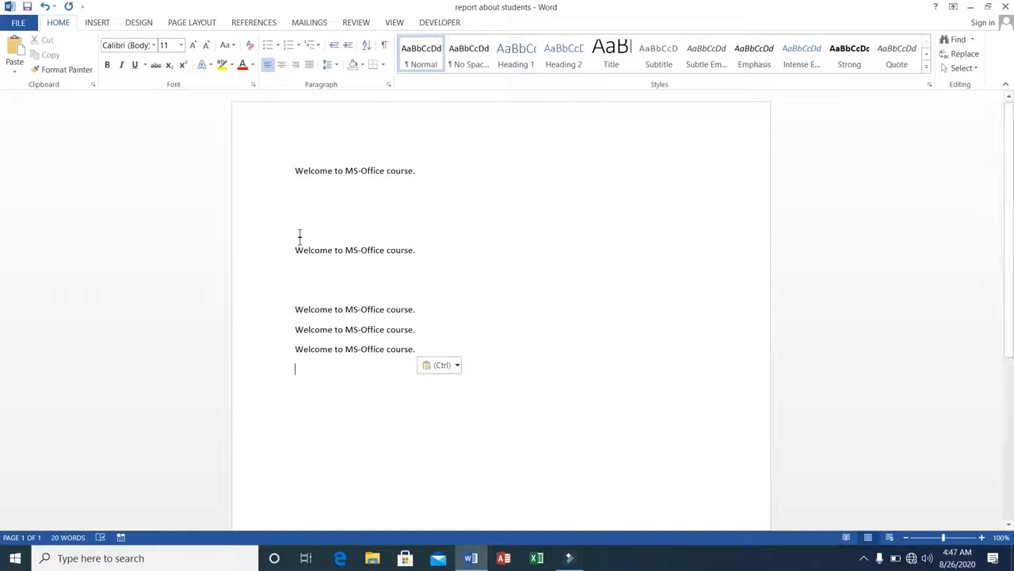
# Select all the text from the first sentence to the last and copy it
pyautogui.click(294, 168)
pyautogui.click(294, 168)
pyautogui.moveTo(294, 168); pyautogui.dragTo(418, 352)
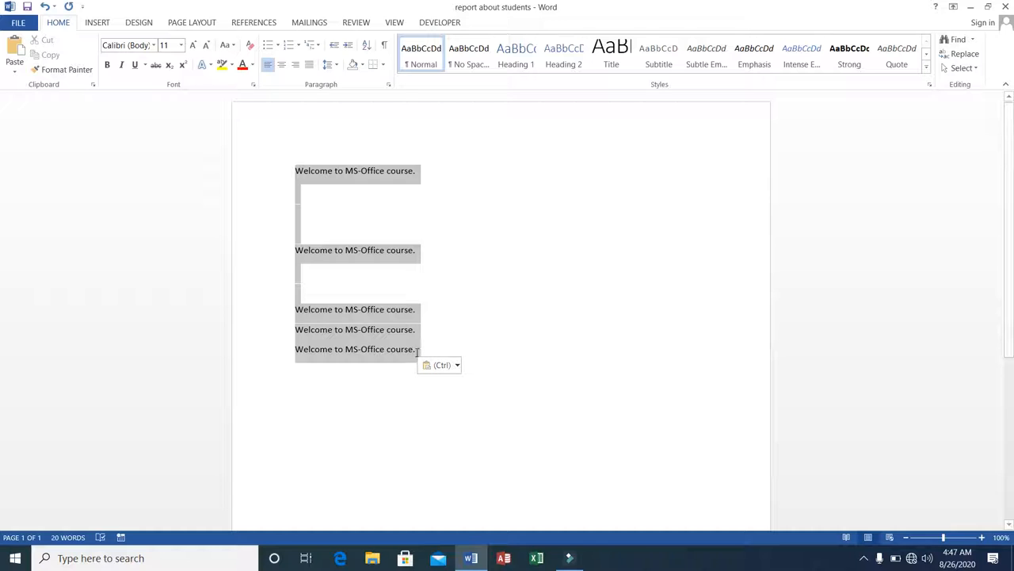
pyautogui.rightClick(329, 253)
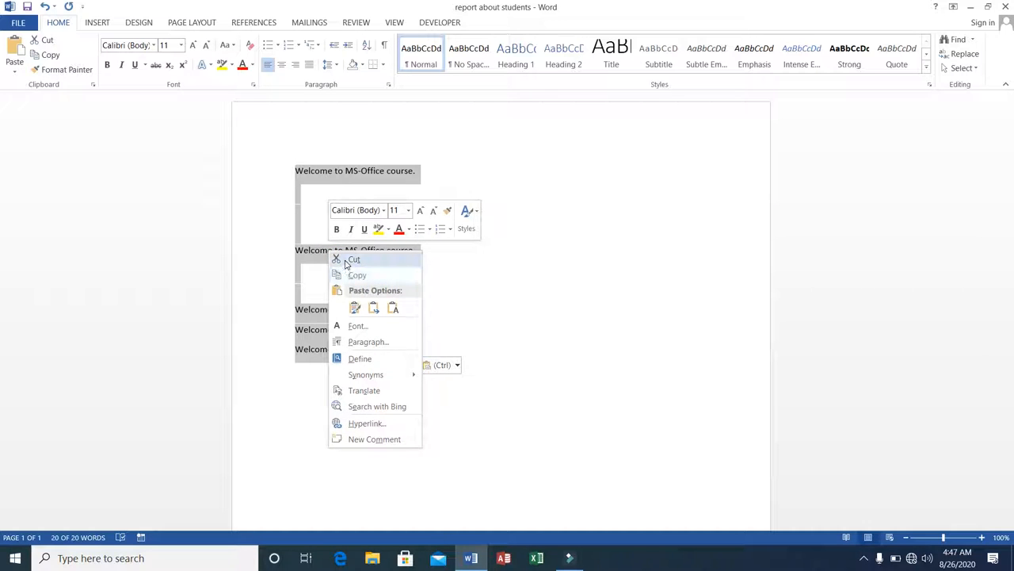
pyautogui.click(347, 275)
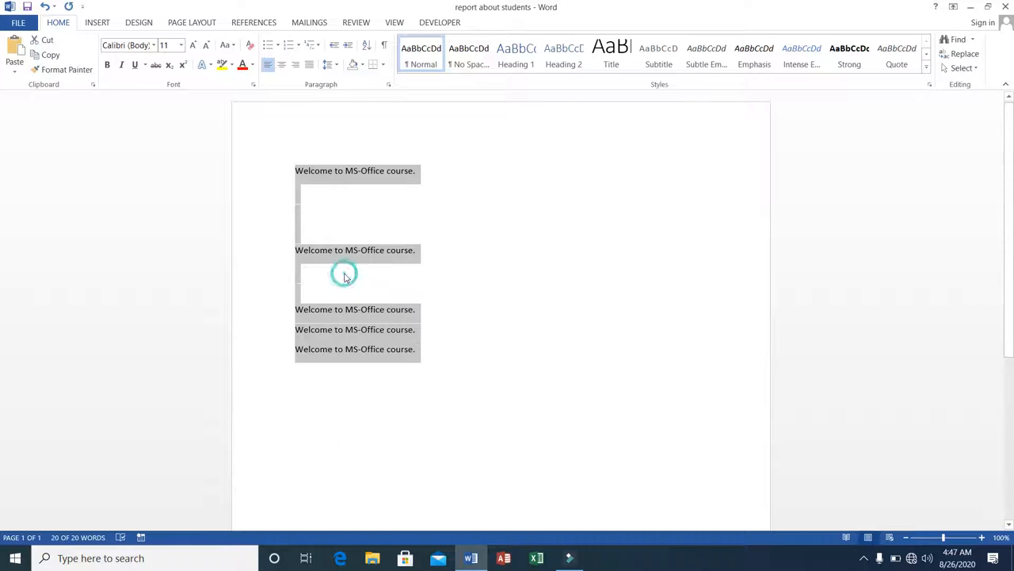
# Paste the copied text below the last line, keeping the source formatting
pyautogui.click(321, 396)
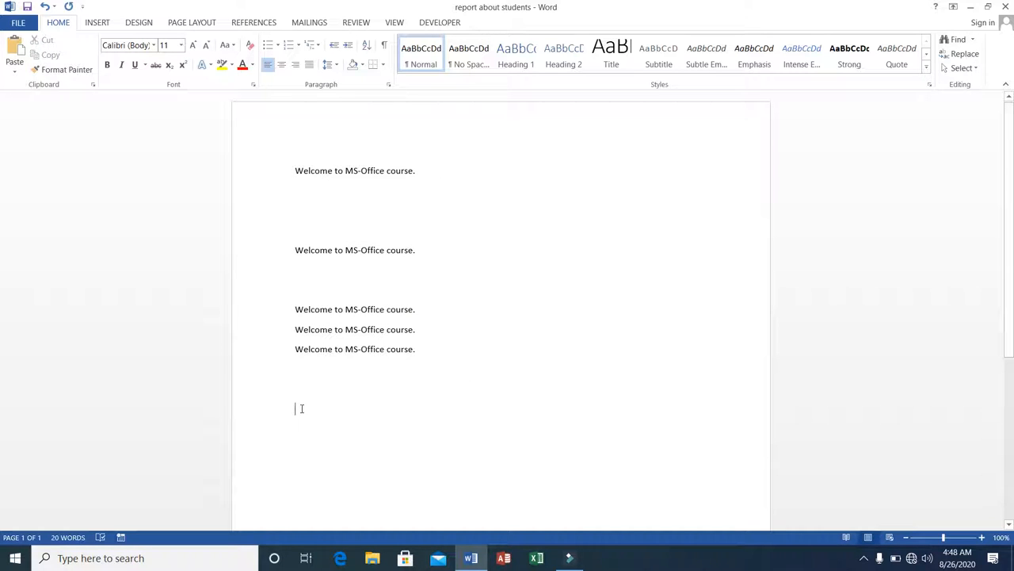
pyautogui.rightClick(301, 408)
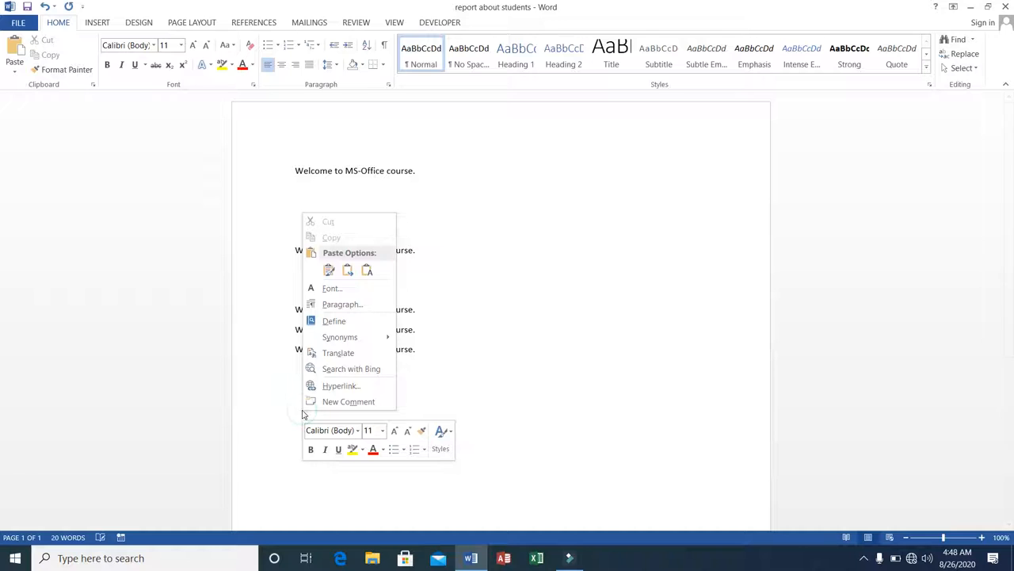
pyautogui.click(331, 271)
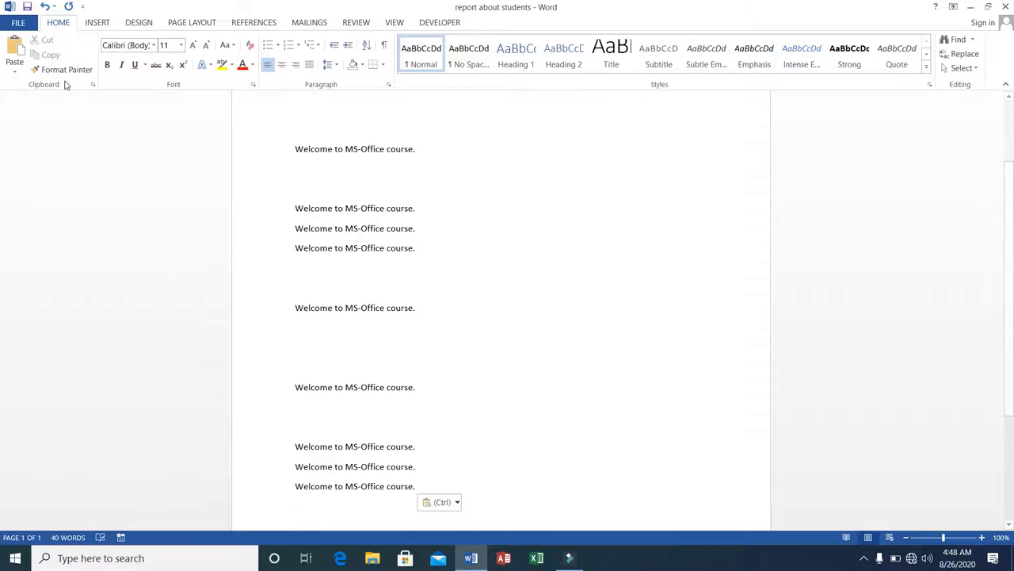
# Select all the text, delete it, and undo the deletion
pyautogui.click(294, 148)
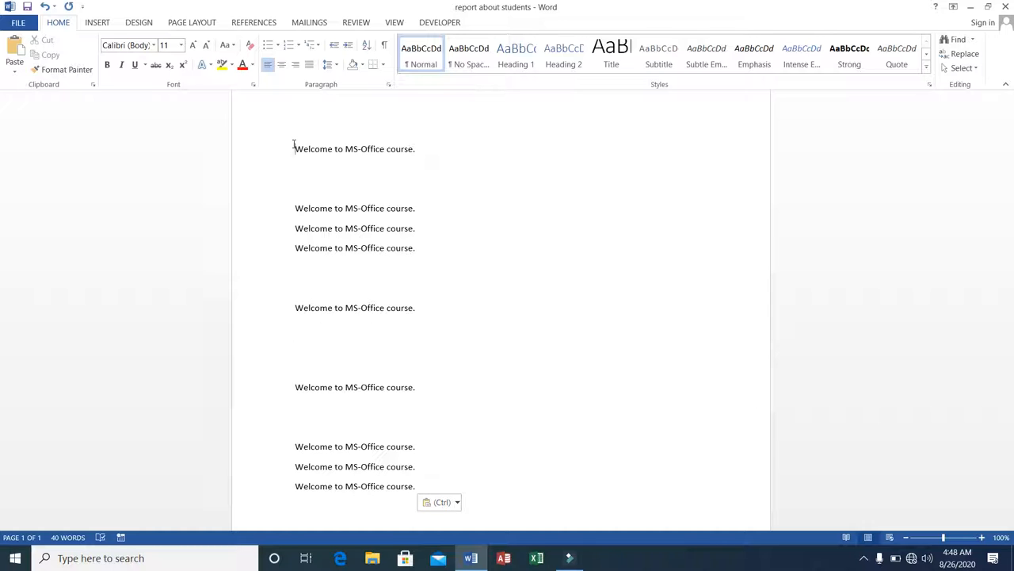
pyautogui.click(293, 145)
pyautogui.moveTo(293, 145); pyautogui.dragTo(420, 487)
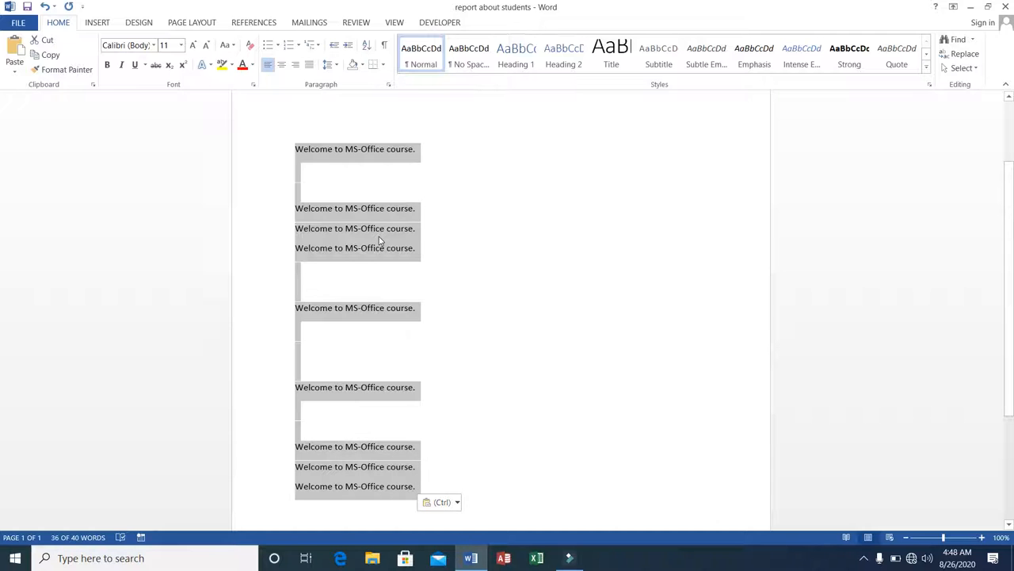
pyautogui.press('Delete')
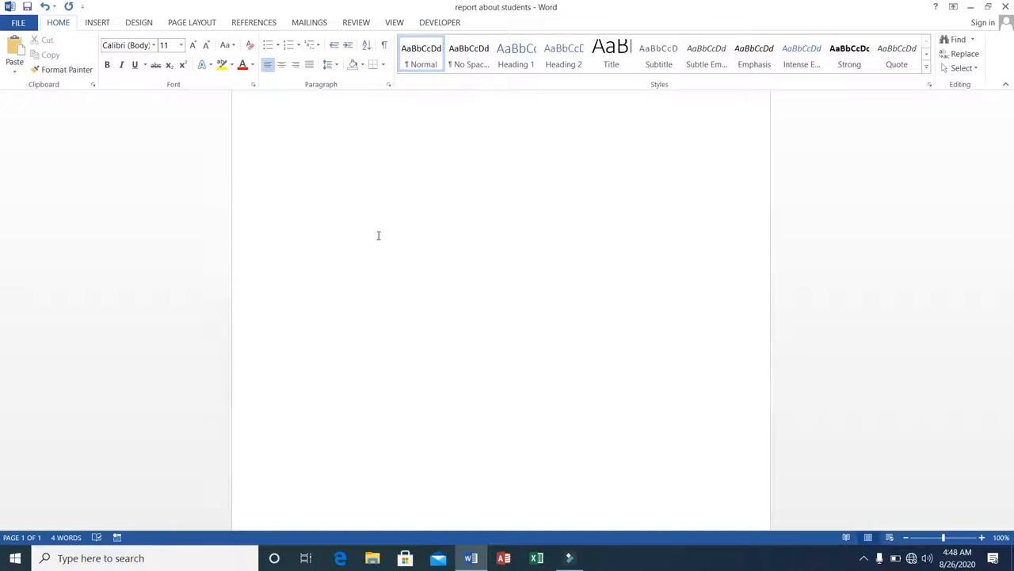
pyautogui.hotkey('ctrl', 'z')
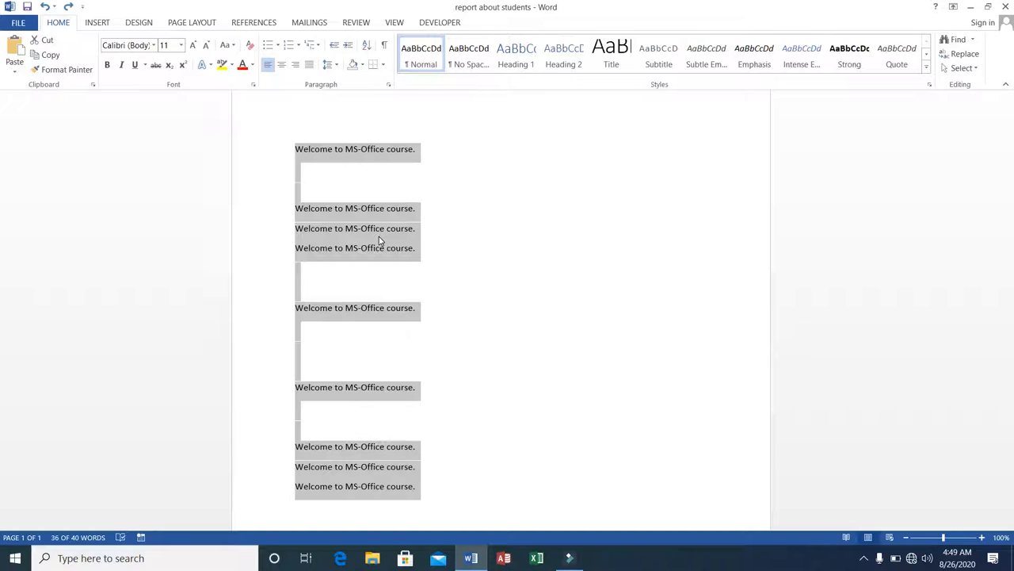
# Cut the selected text and undo the cut
pyautogui.rightClick(378, 236)
pyautogui.click(391, 249)
pyautogui.hotkey('ctrl', 'z')
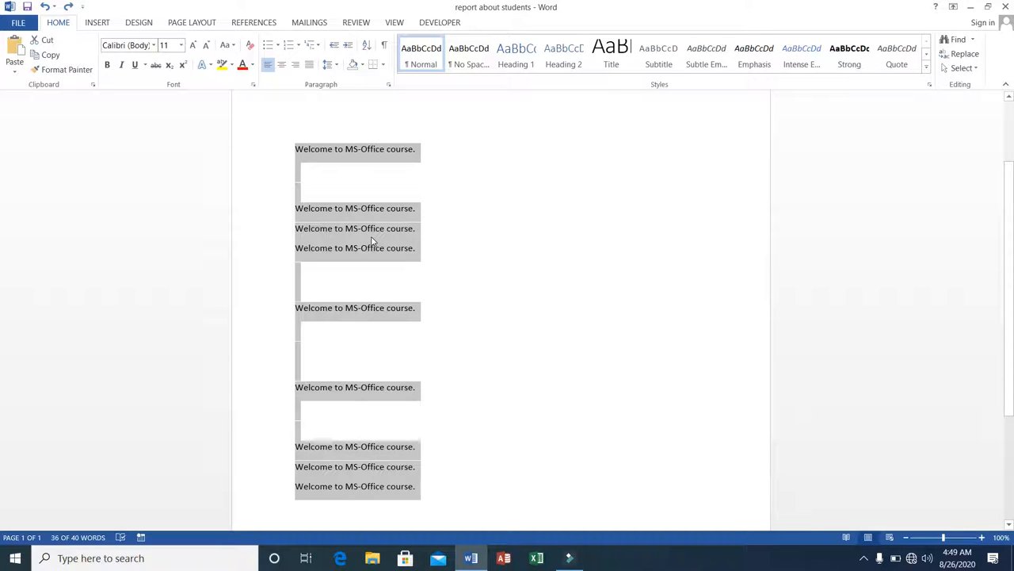
# Delete all the selected text from the document
pyautogui.rightClick(371, 238)
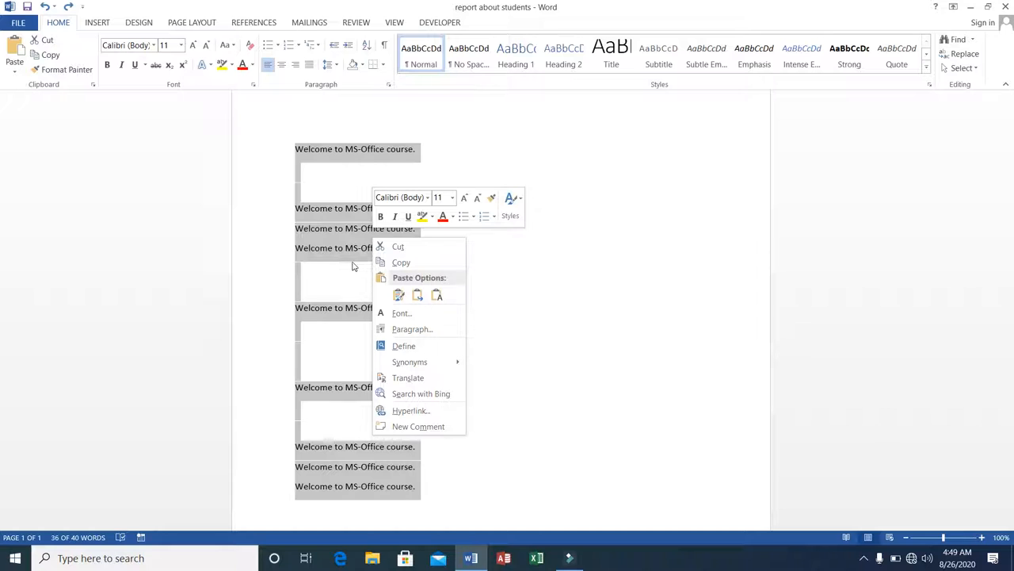
pyautogui.click(296, 146)
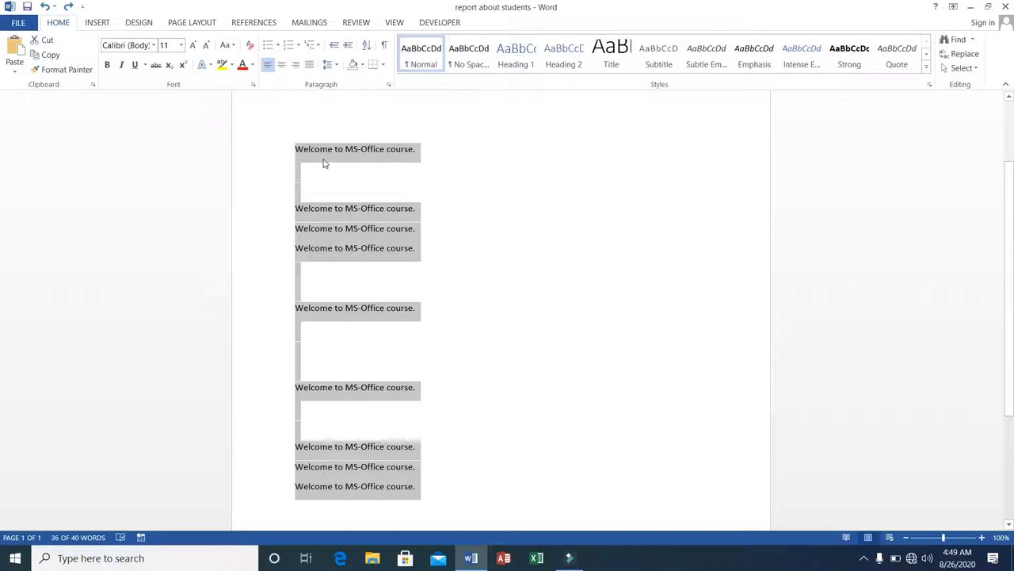
pyautogui.press('Delete')
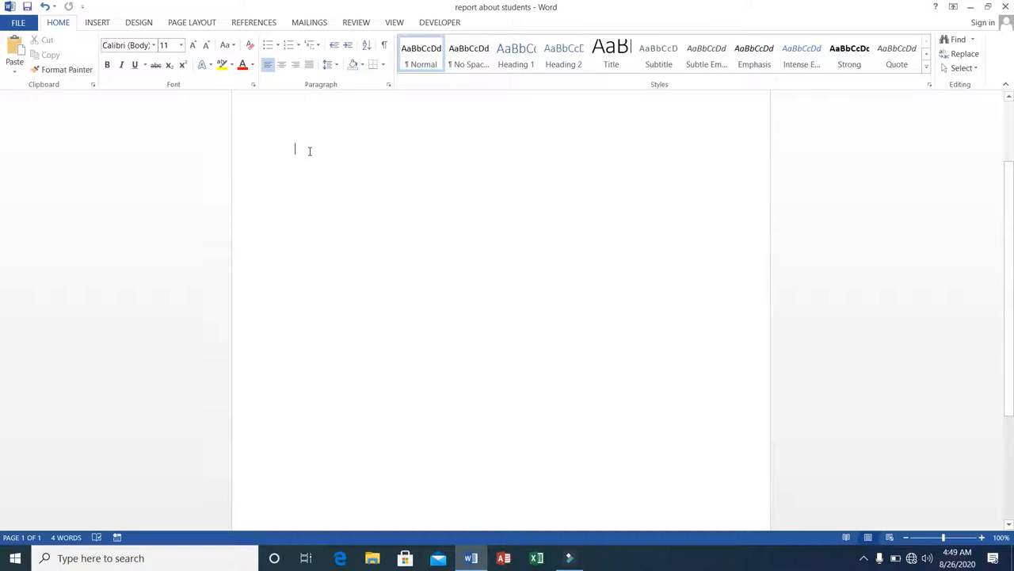
# Type Welcome to MS-Office at the start of the empty page
pyautogui.rightClick(310, 151)
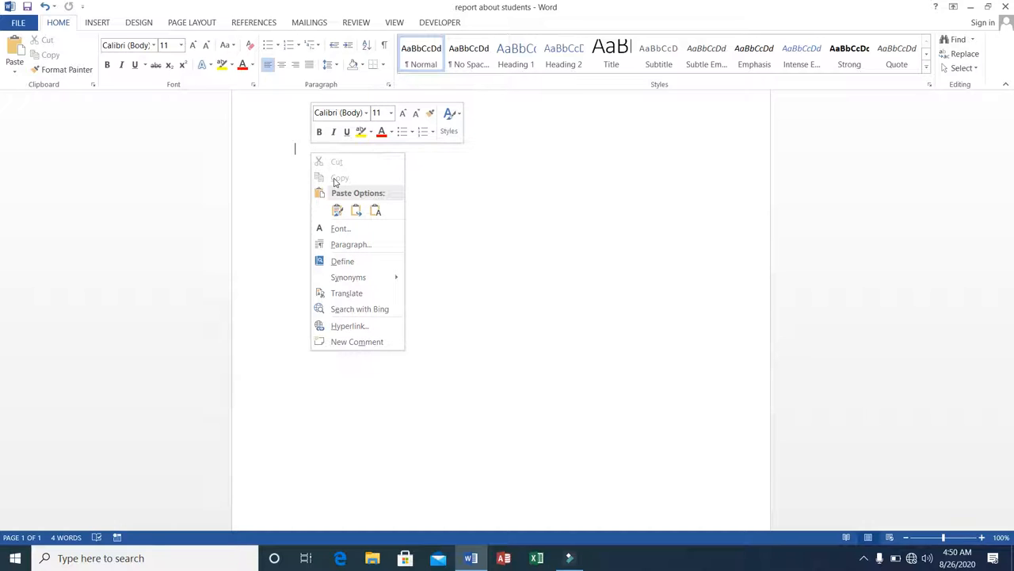
pyautogui.click(296, 148)
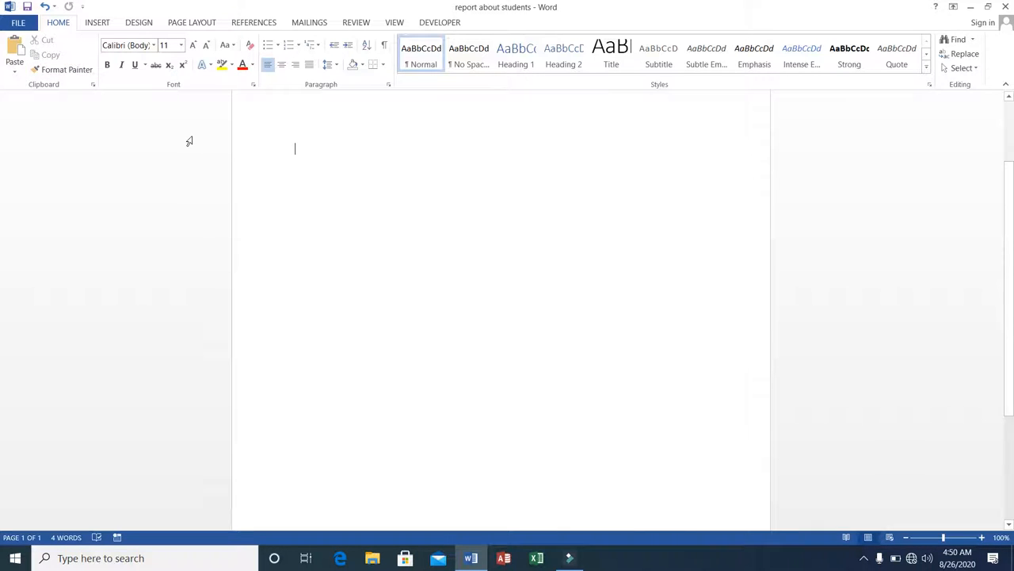
pyautogui.write('W')
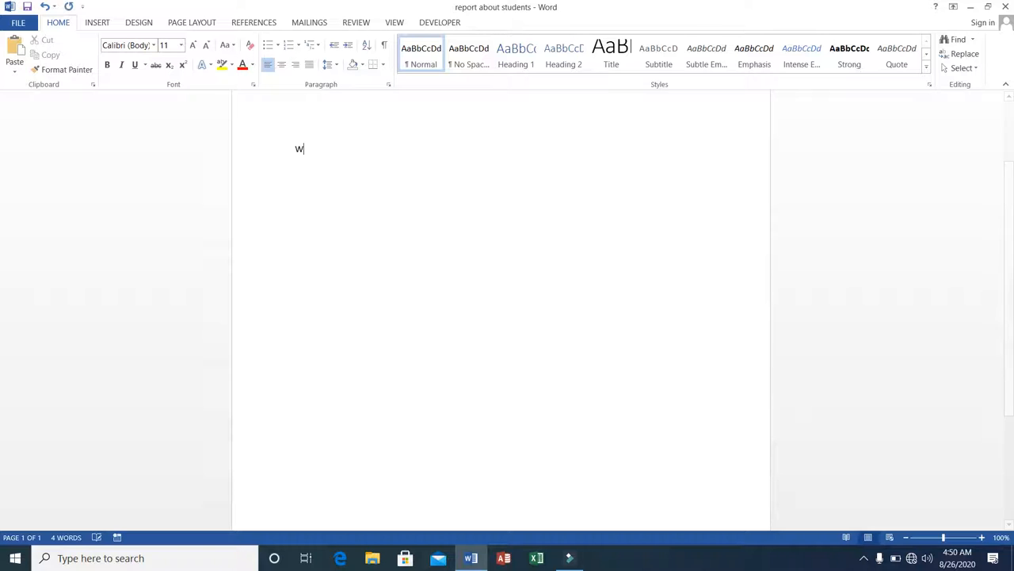
pyautogui.write('elcome to')
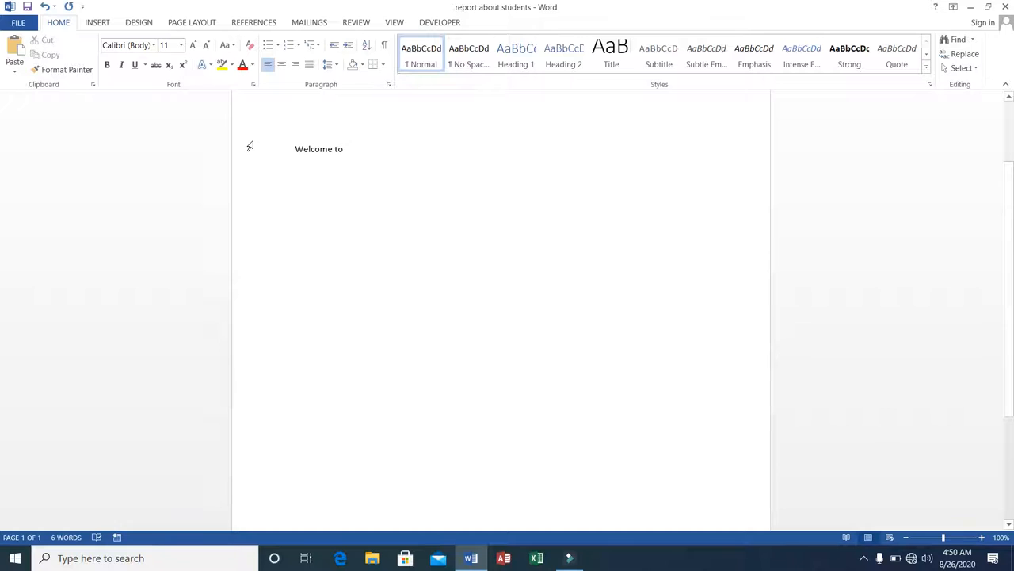
pyautogui.write(' MS-Office')
# Select the Welcome to MS-Office line and copy it
pyautogui.doubleClick(296, 149)
pyautogui.moveTo(297, 146); pyautogui.dragTo(399, 156)
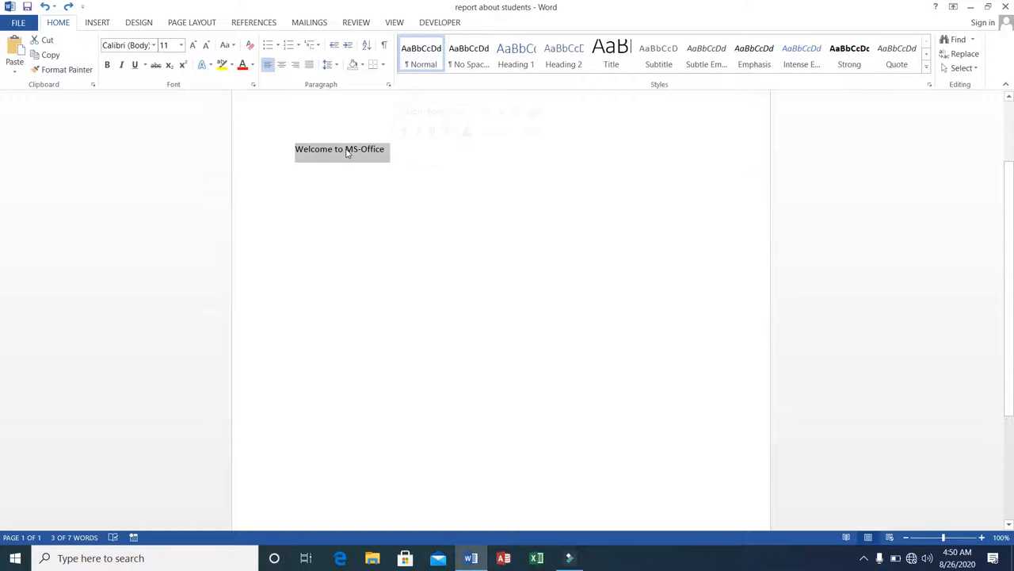
pyautogui.rightClick(346, 150)
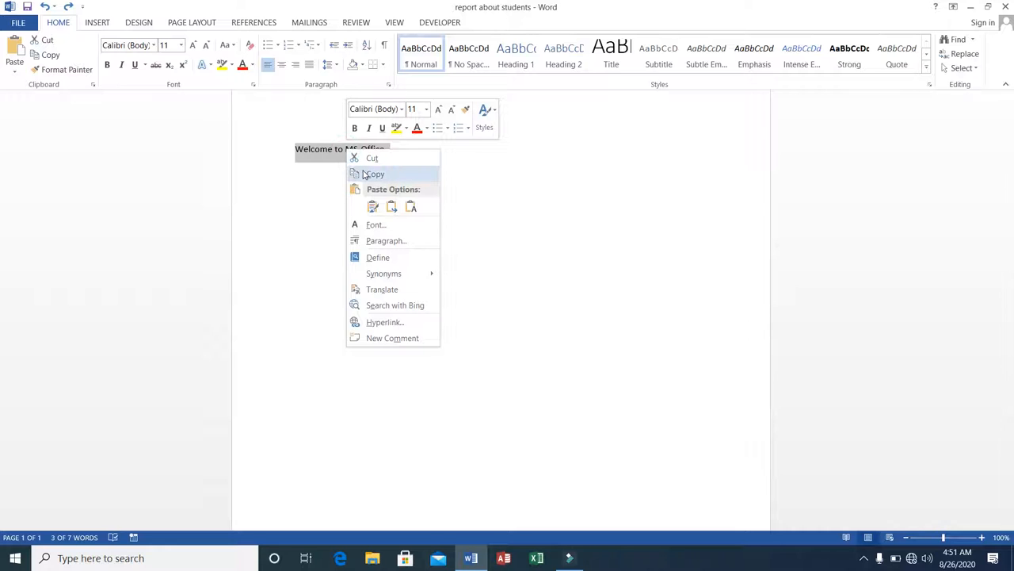
pyautogui.click(50, 55)
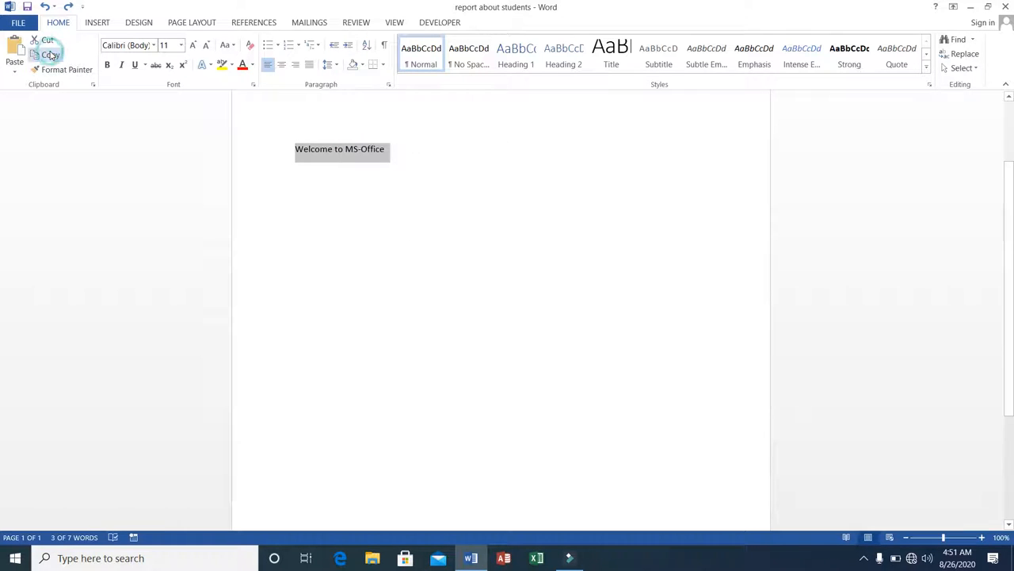
# Paste the copied line twice on the lines below it, keeping source formatting
pyautogui.click(314, 168)
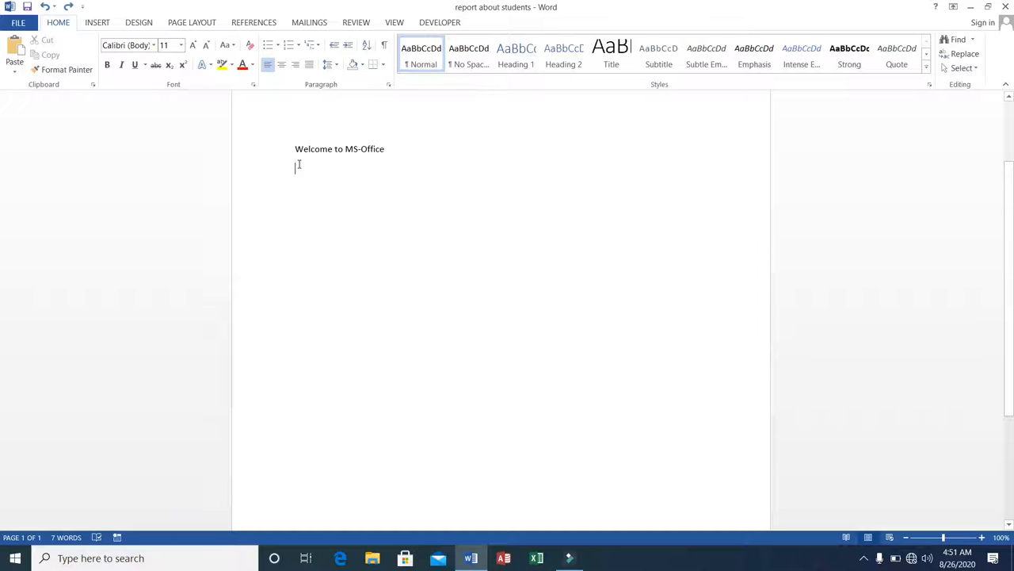
pyautogui.rightClick(299, 165)
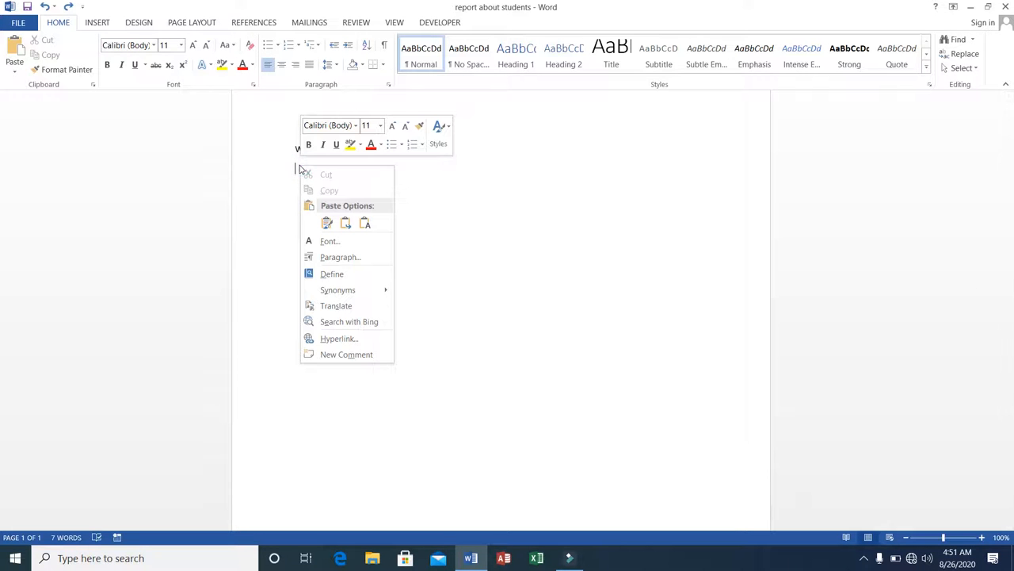
pyautogui.click(15, 71)
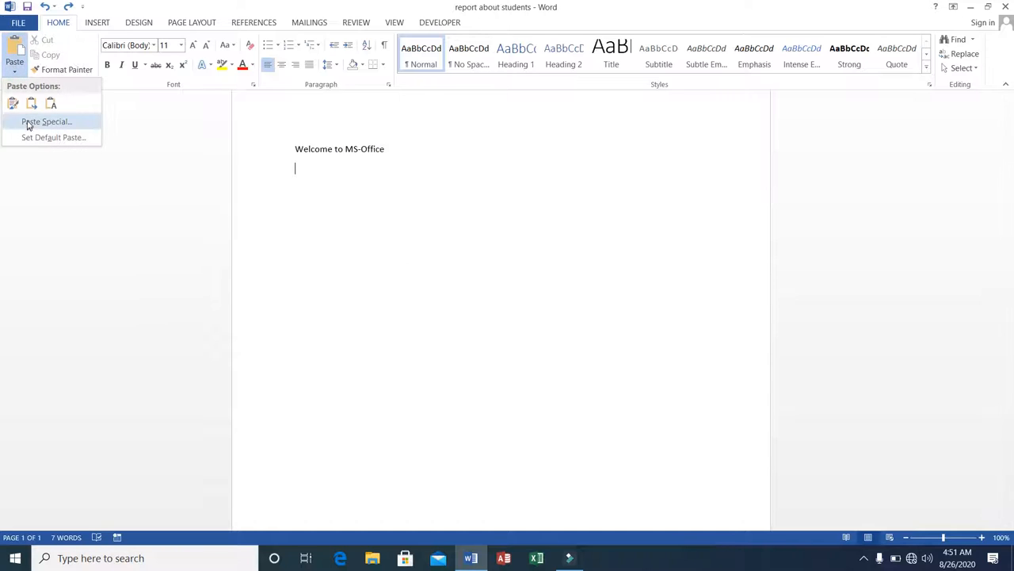
pyautogui.click(13, 103)
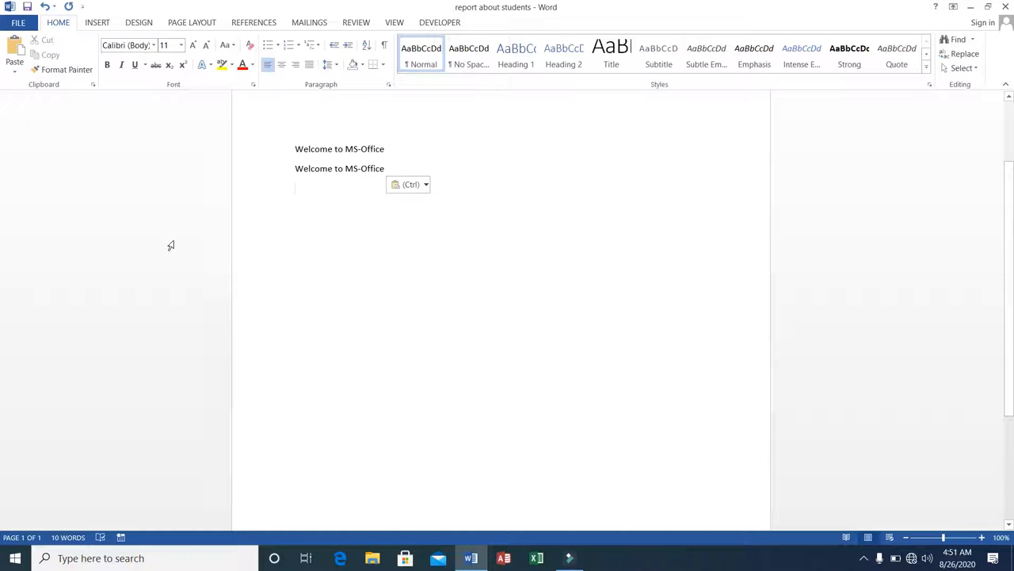
pyautogui.hotkey('ctrl', 'v')
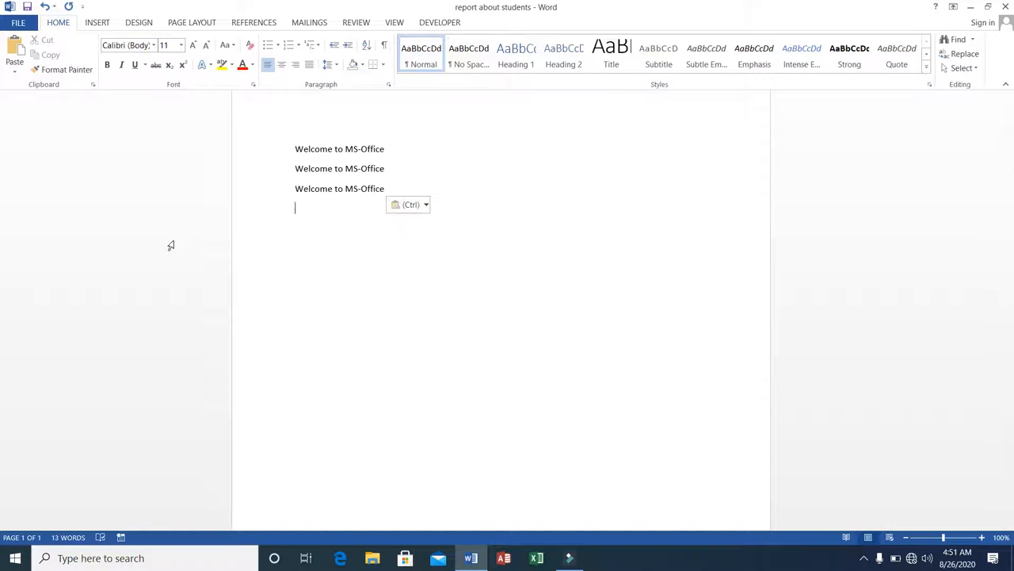
# Paste the copied line once more on the next empty line
pyautogui.hotkey('ctrl', 'v')
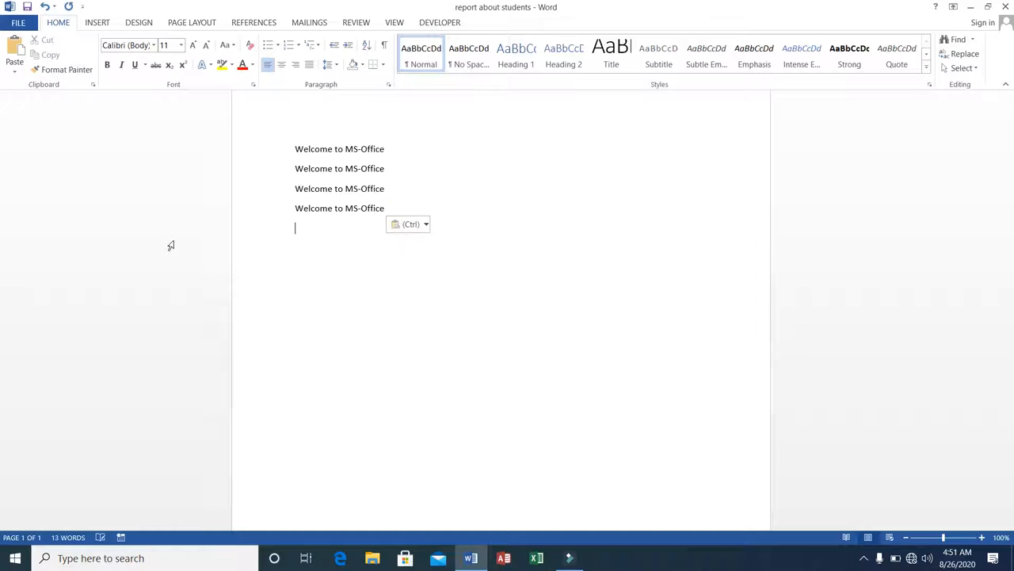
# Make the first Welcome to MS-Office line bold
pyautogui.click(296, 147)
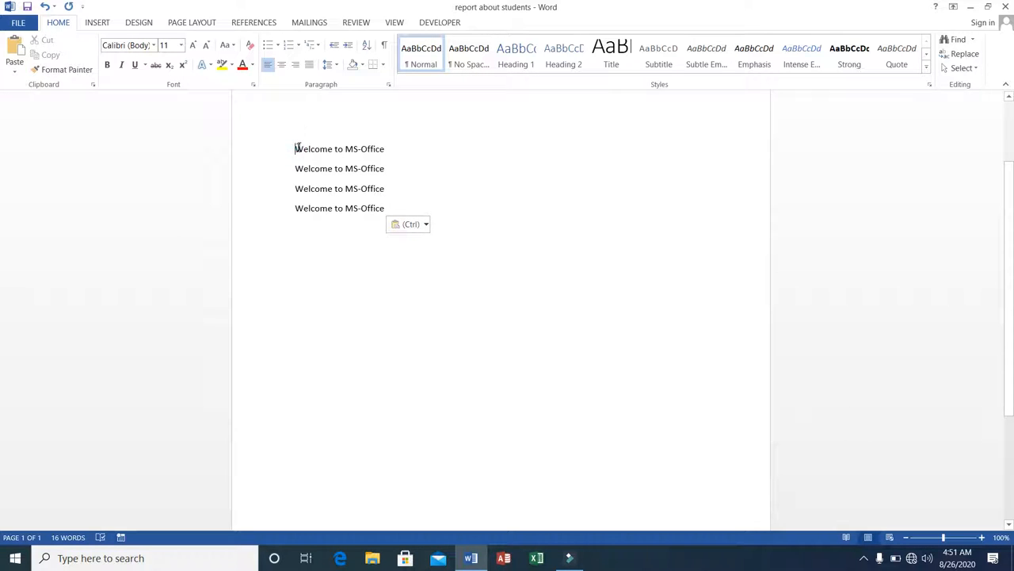
pyautogui.moveTo(298, 148); pyautogui.dragTo(384, 144)
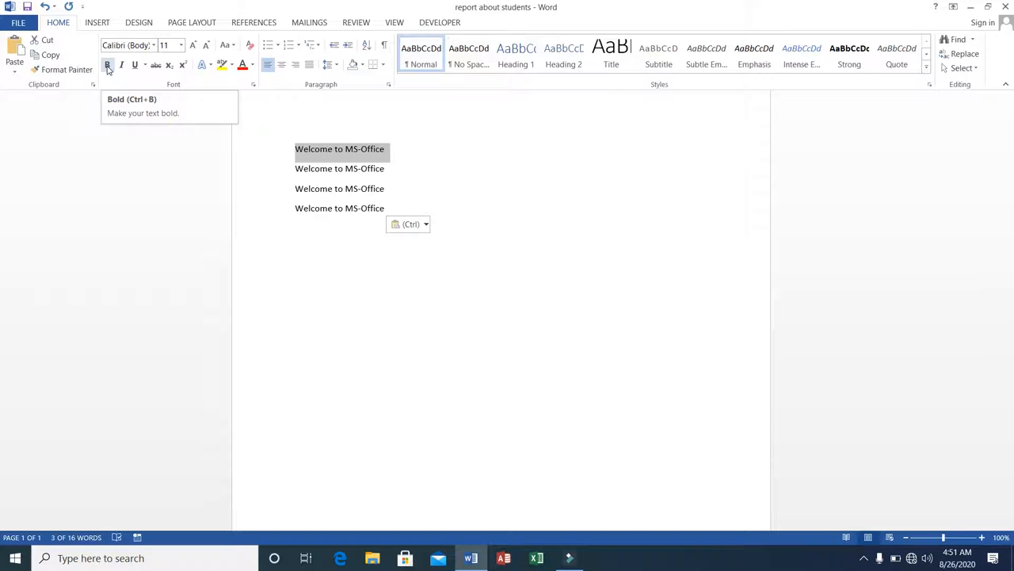
pyautogui.click(108, 65)
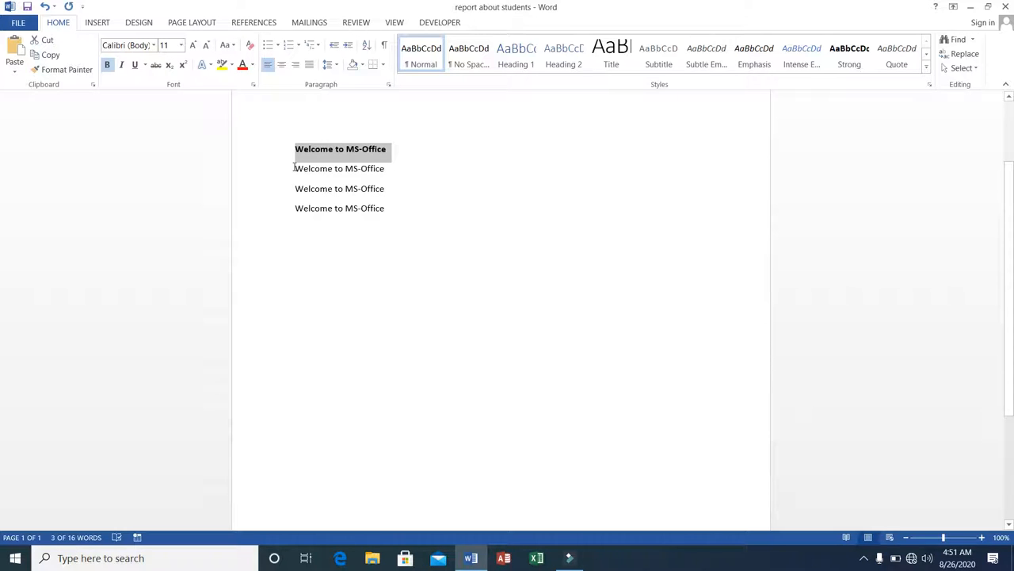
# Make the second Welcome to MS-Office line italic
pyautogui.click(293, 167)
pyautogui.click(293, 167)
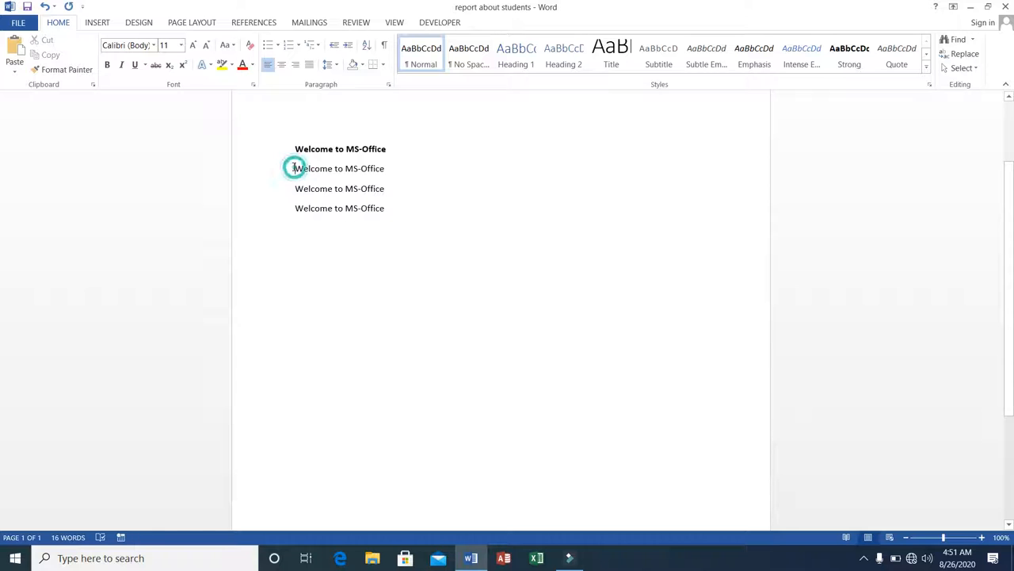
pyautogui.moveTo(293, 167); pyautogui.dragTo(389, 175)
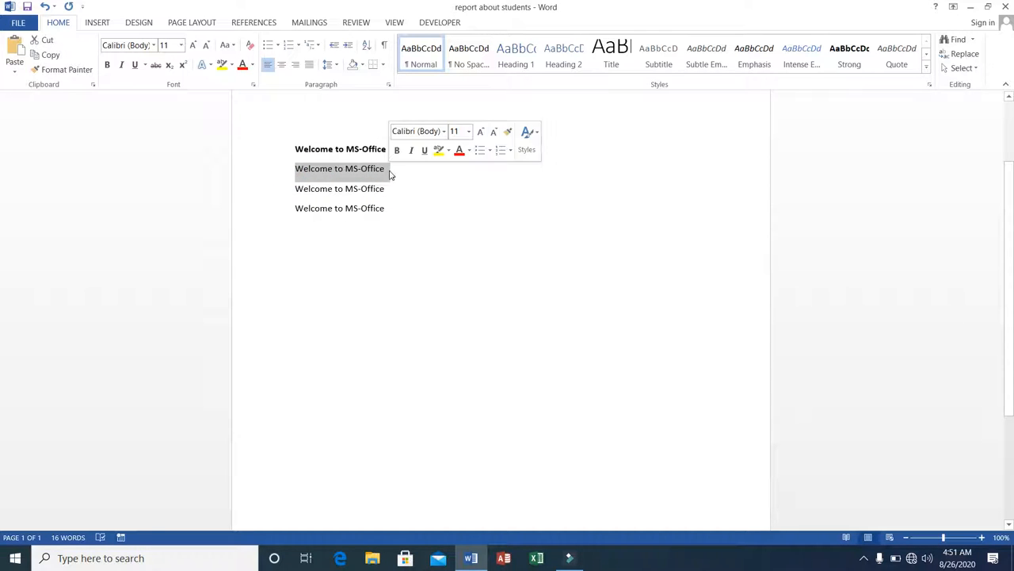
pyautogui.click(121, 66)
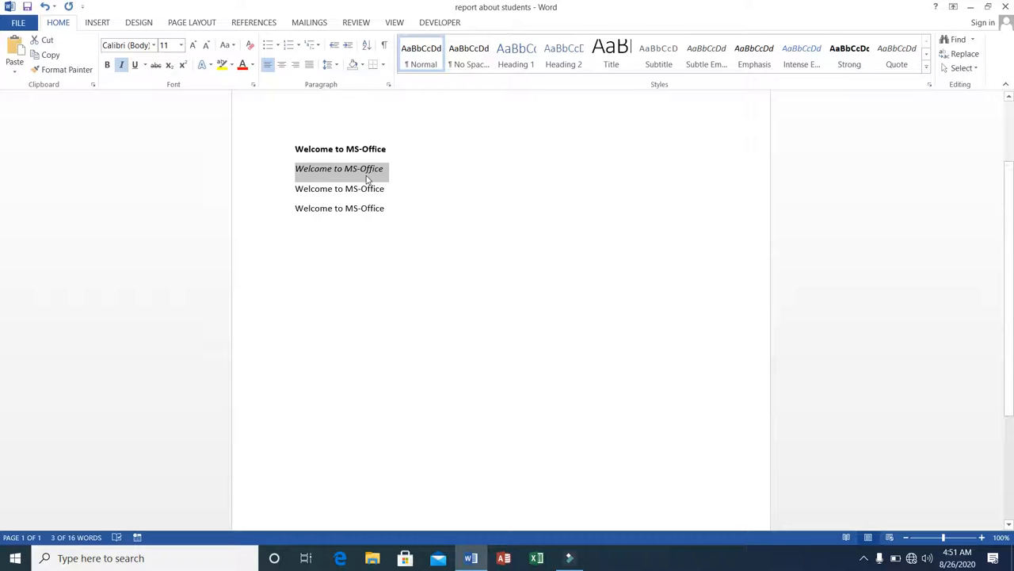
# Underline the third Welcome to MS-Office line
pyautogui.click(294, 189)
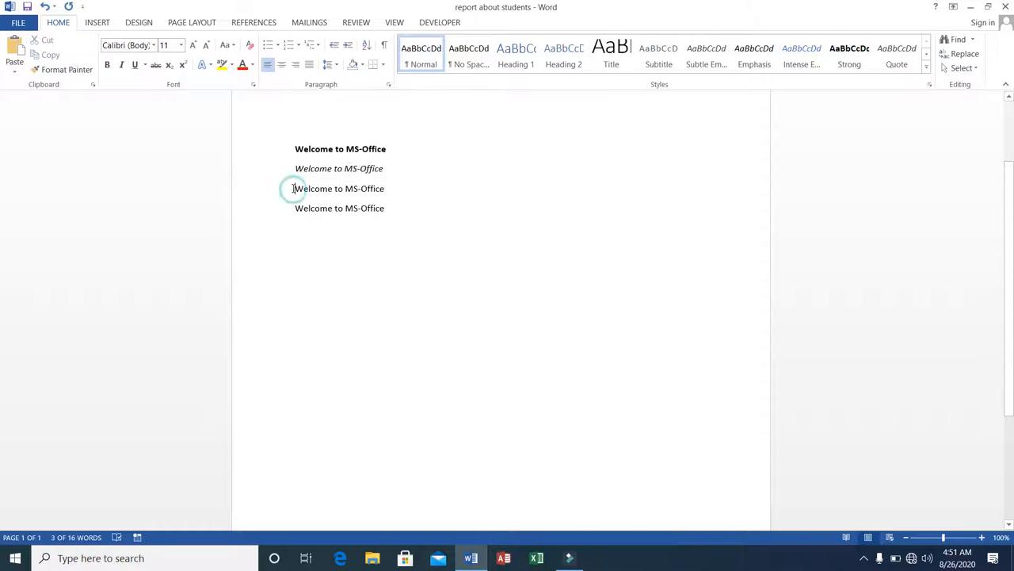
pyautogui.moveTo(294, 188); pyautogui.dragTo(389, 190)
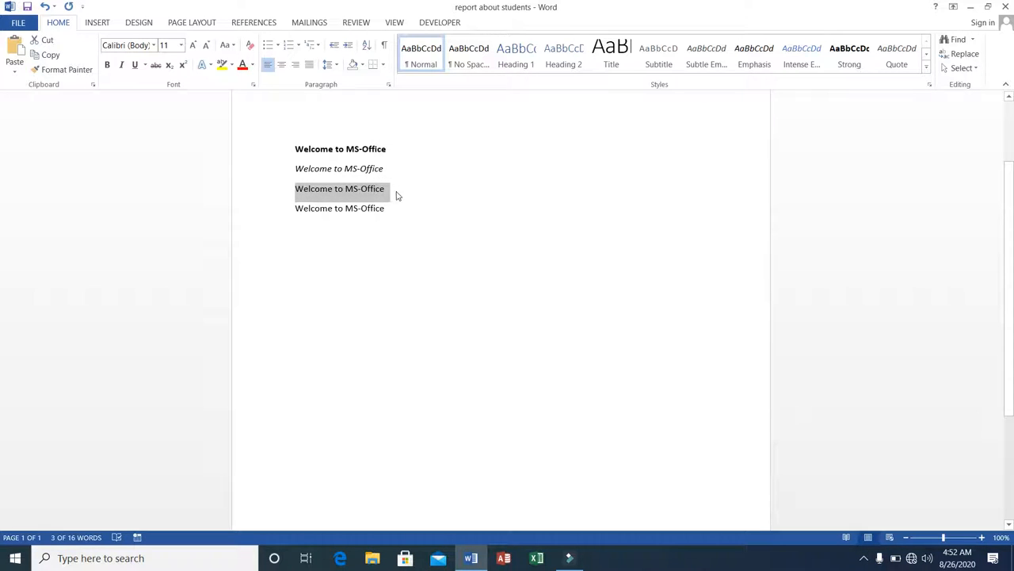
pyautogui.click(136, 65)
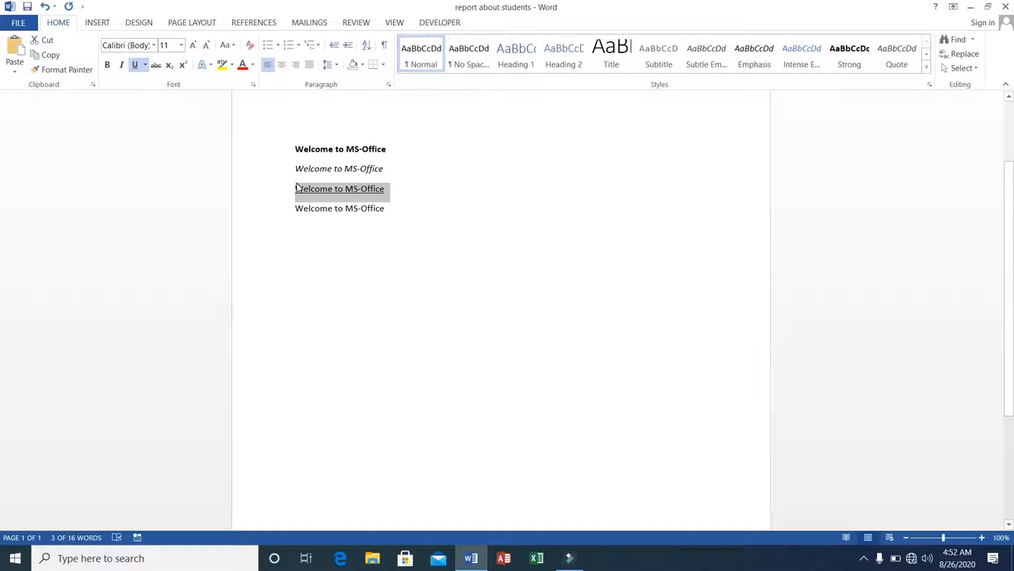
# Apply strikethrough to the fourth Welcome to MS-Office line
pyautogui.click(290, 207)
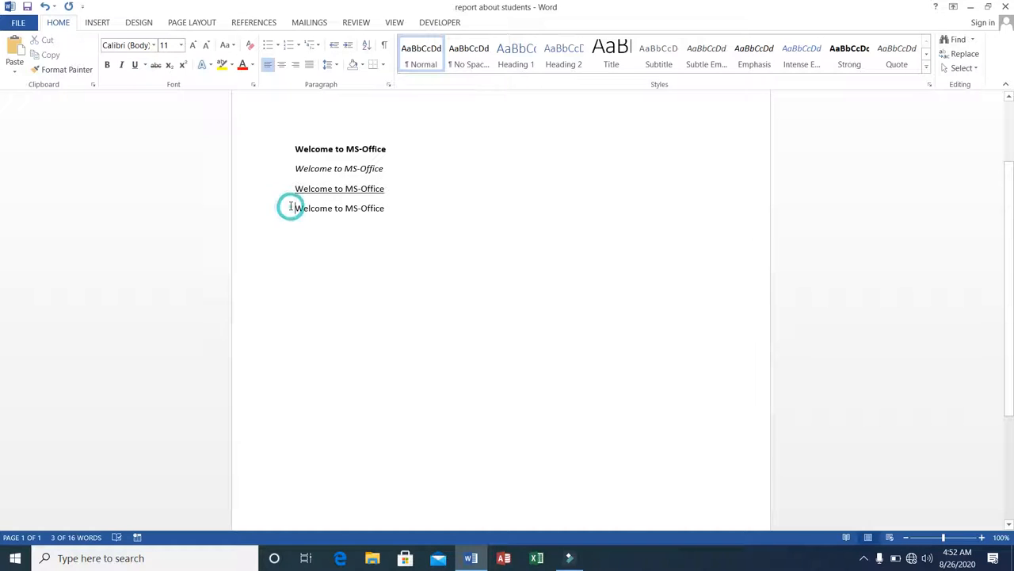
pyautogui.moveTo(290, 207); pyautogui.dragTo(383, 207)
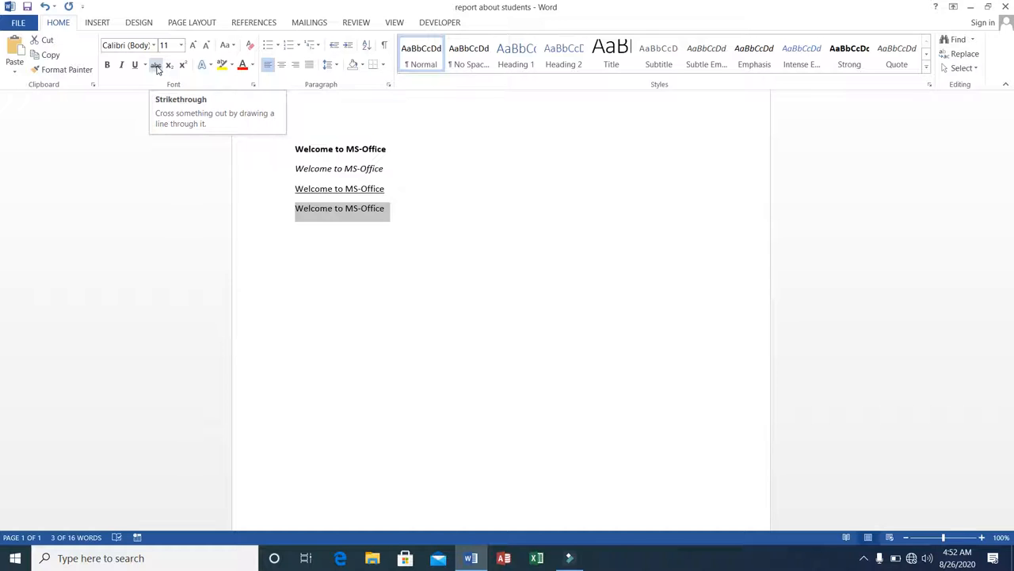
pyautogui.click(157, 65)
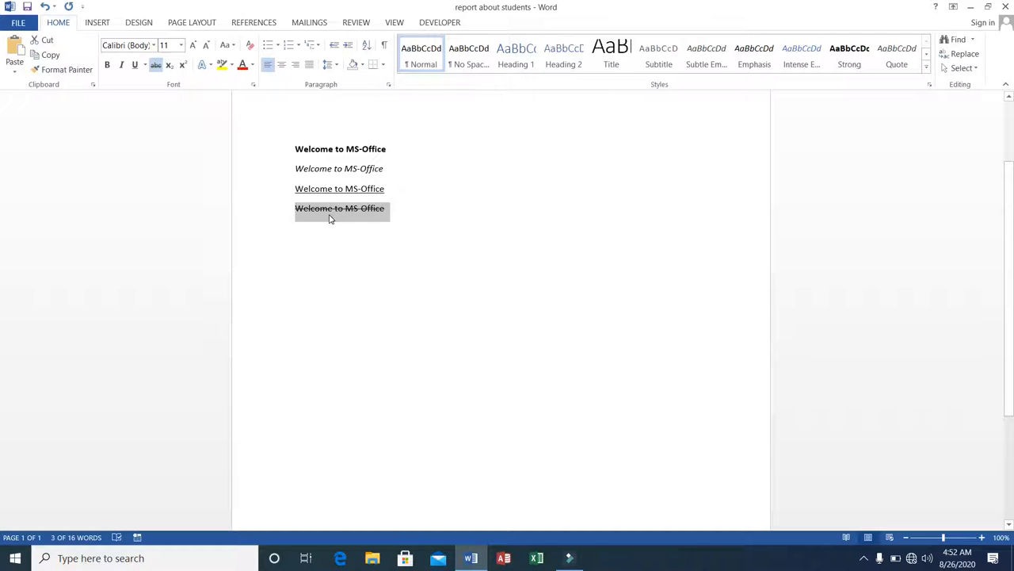
# Set the first line's font size to 48
pyautogui.click(292, 148)
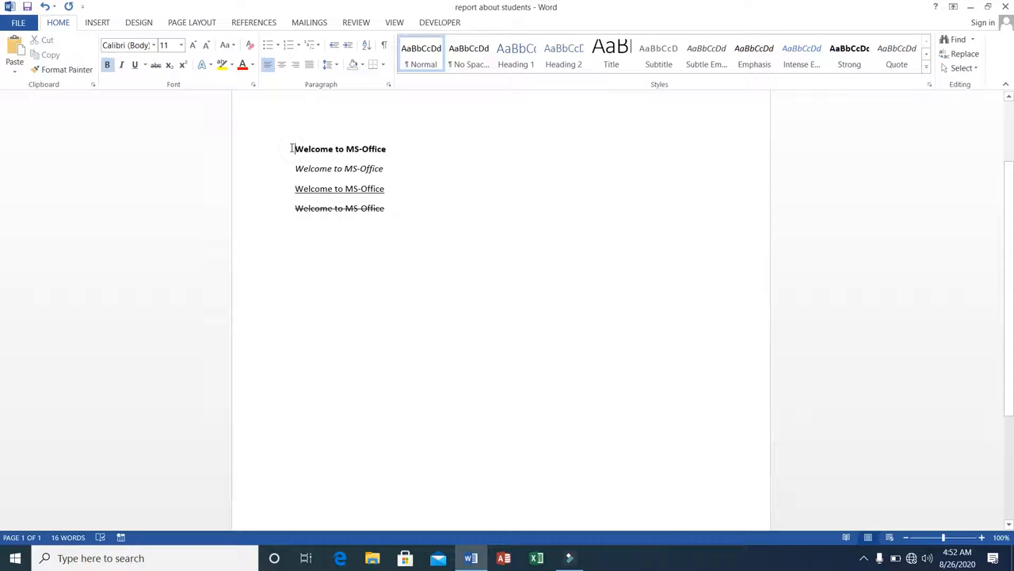
pyautogui.click(291, 148)
pyautogui.moveTo(297, 143); pyautogui.dragTo(388, 149)
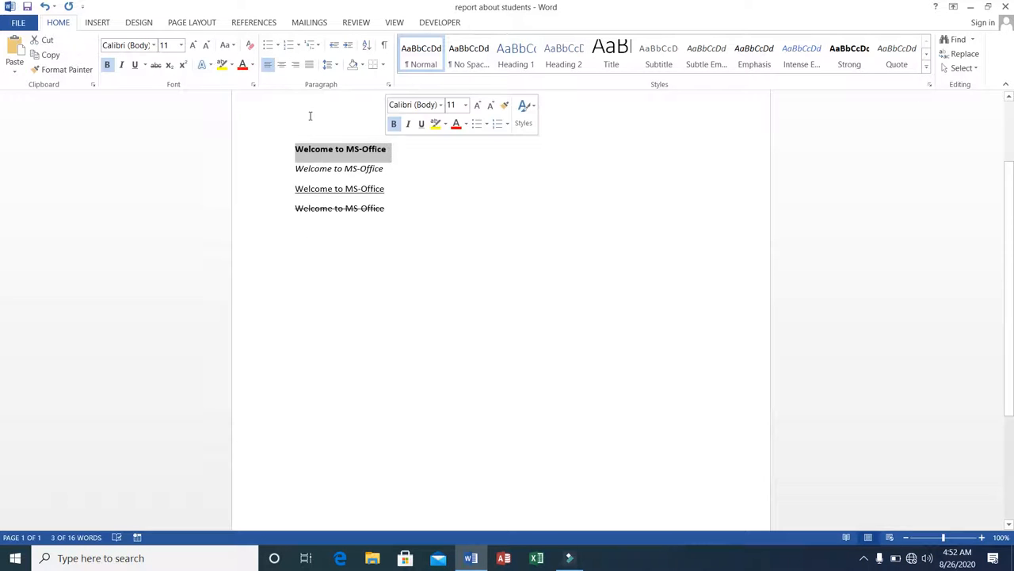
pyautogui.click(154, 45)
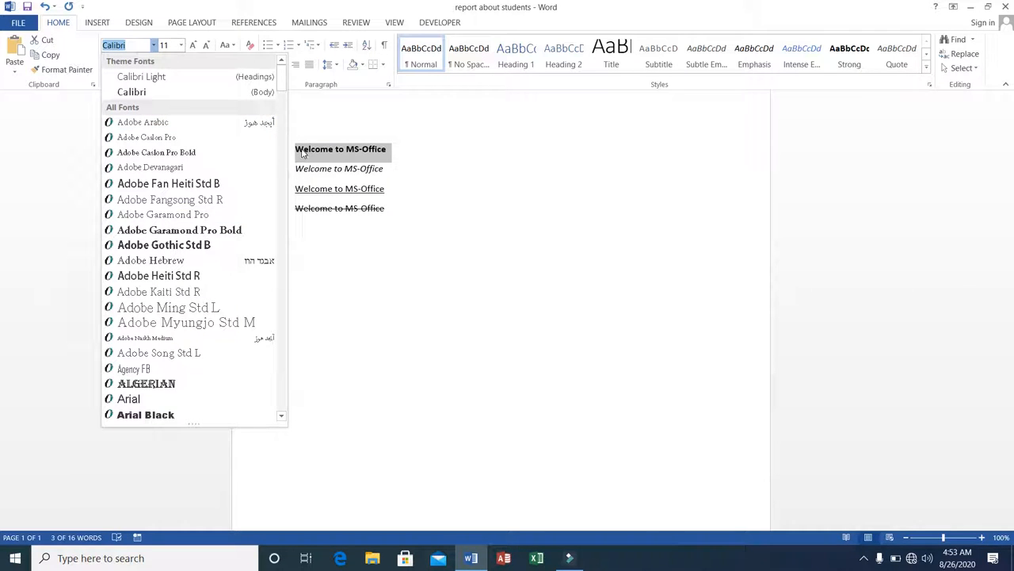
pyautogui.press('Escape')
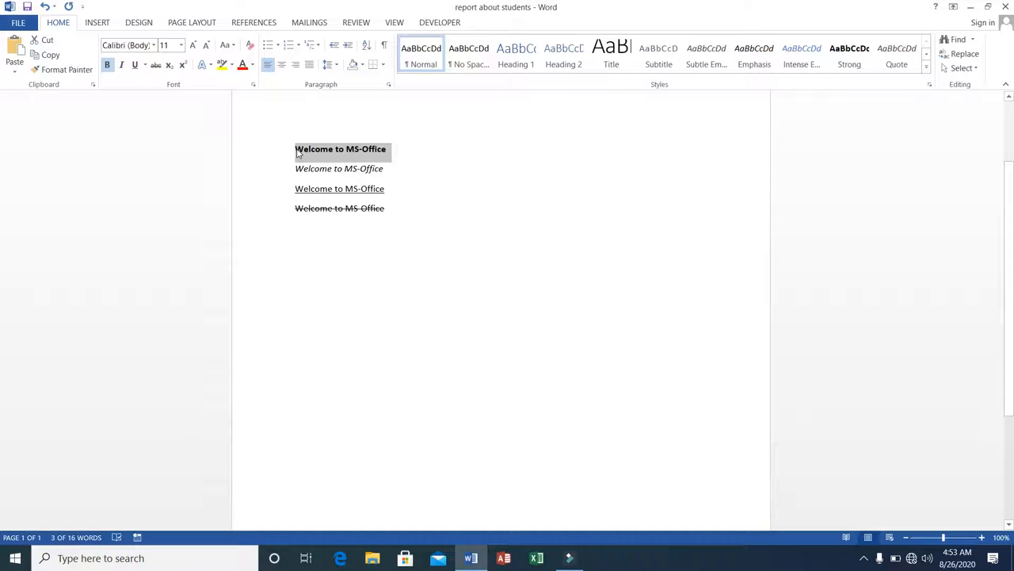
pyautogui.click(182, 46)
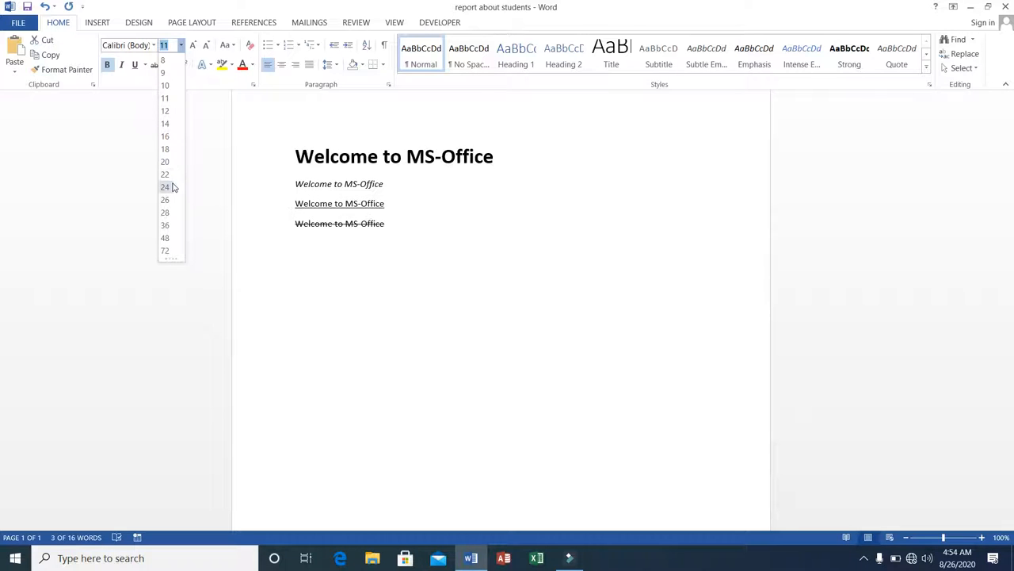
pyautogui.click(168, 238)
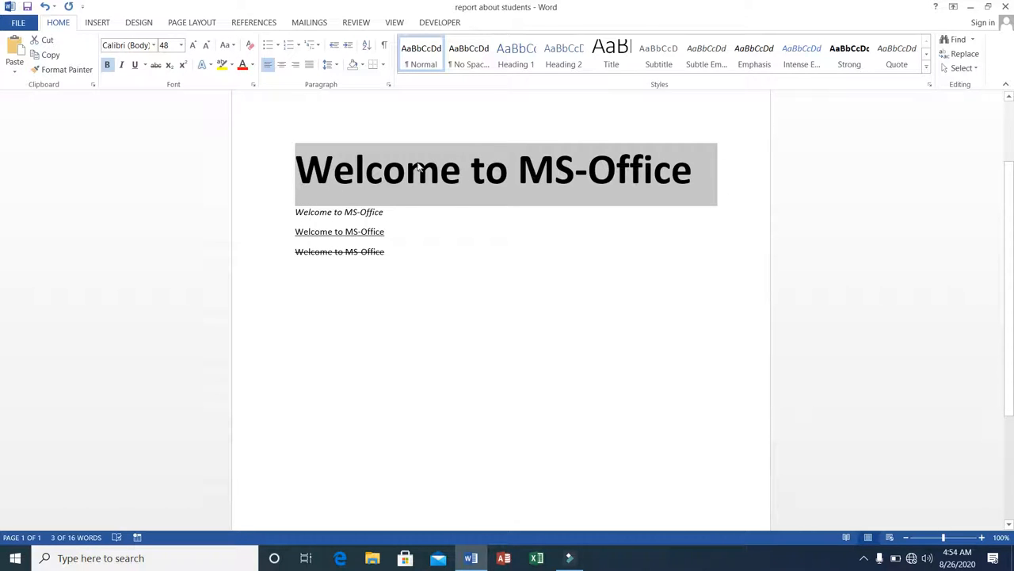
# Set the first line's font size to 20
pyautogui.click(181, 47)
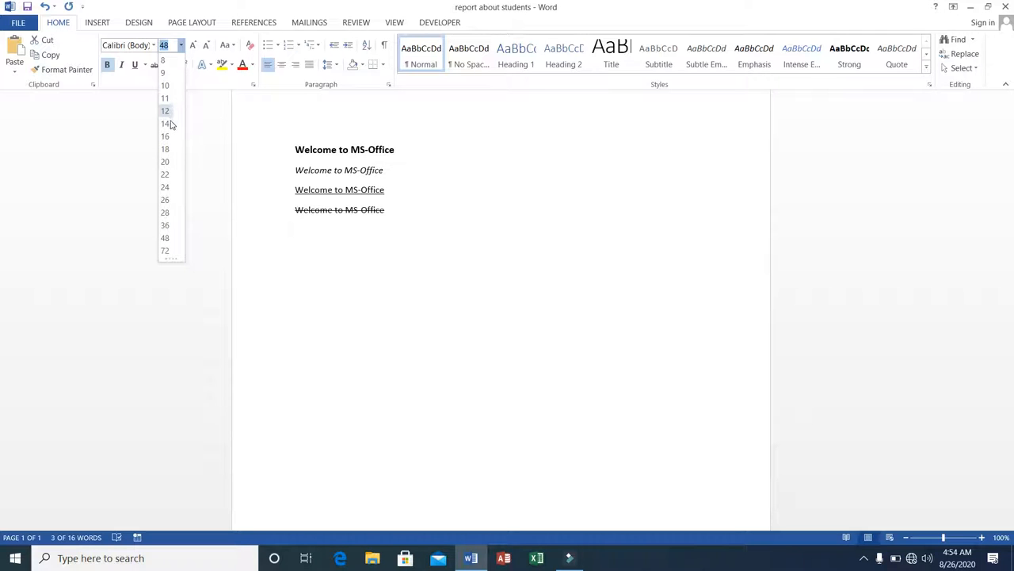
pyautogui.click(166, 161)
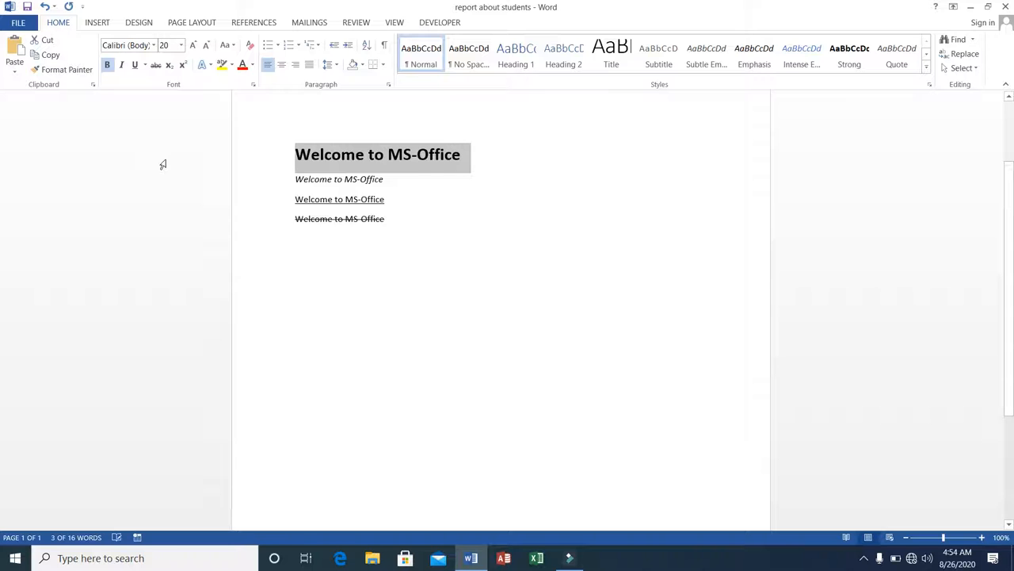
pyautogui.click(301, 157)
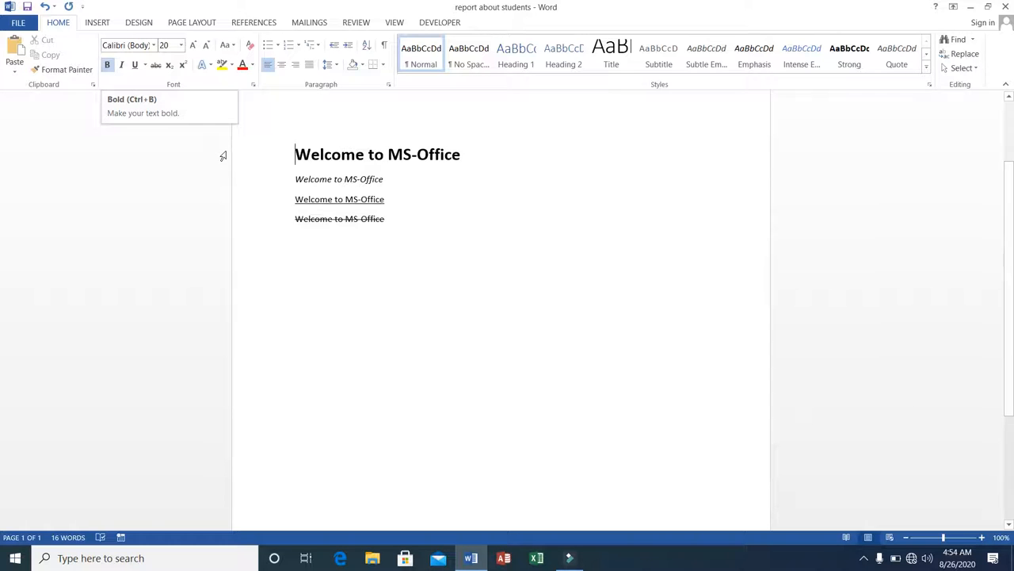
pyautogui.click(292, 179)
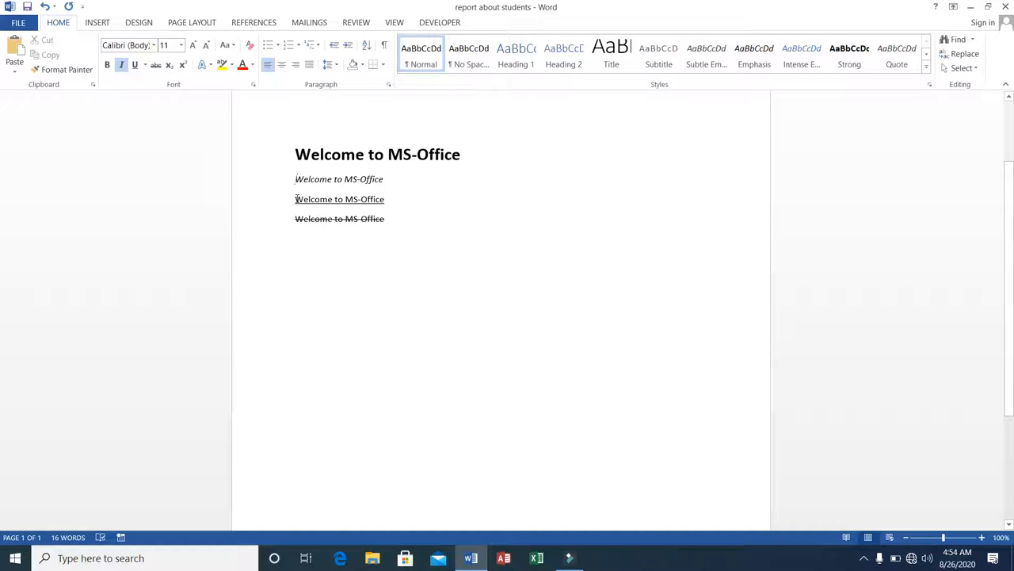
pyautogui.click(295, 200)
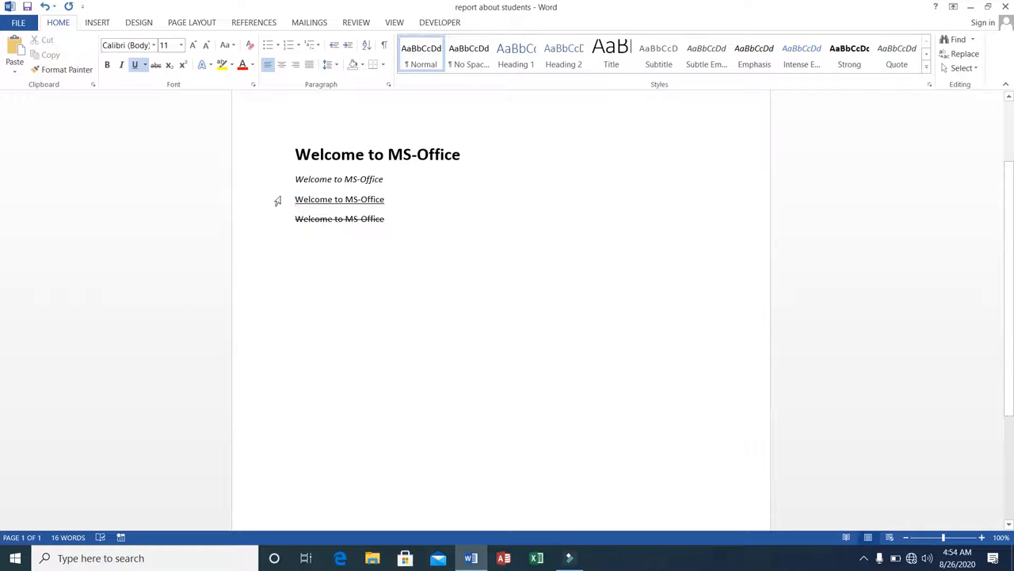
pyautogui.click(318, 218)
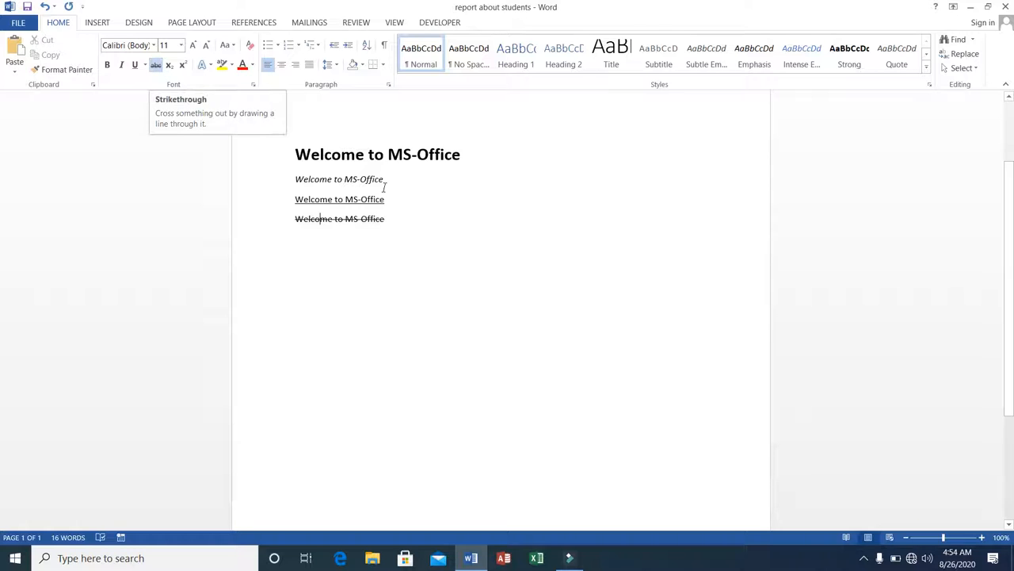
# Add italic, underline and strikethrough to the bold first line
pyautogui.click(293, 154)
pyautogui.click(293, 153)
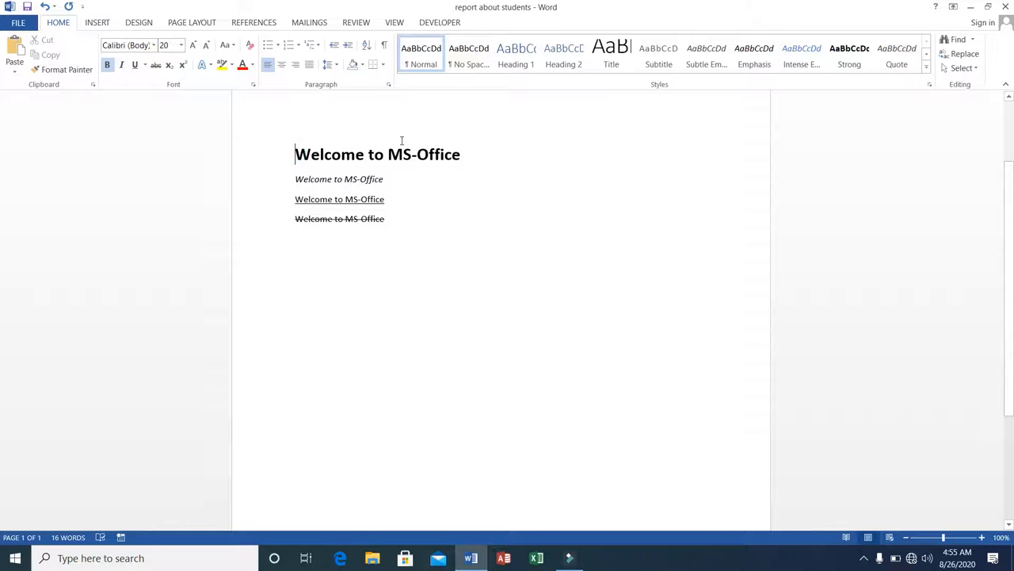
pyautogui.moveTo(295, 154); pyautogui.dragTo(468, 154)
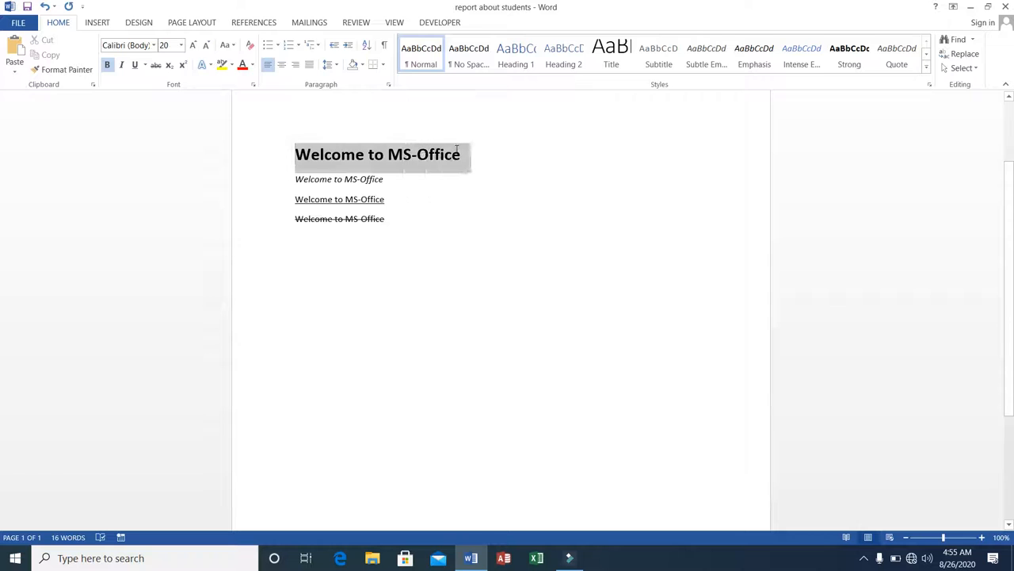
pyautogui.click(121, 65)
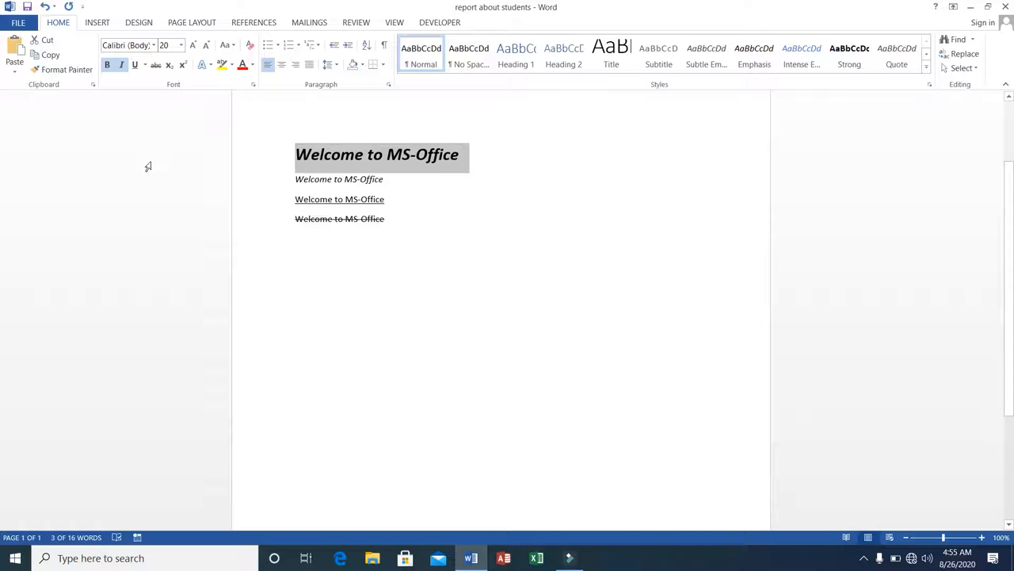
pyautogui.click(134, 66)
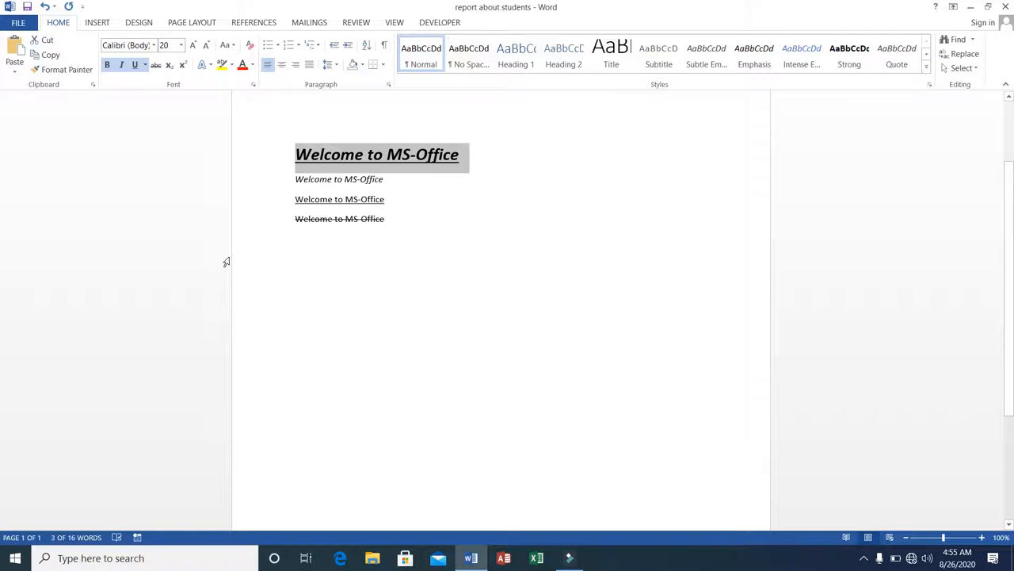
pyautogui.click(156, 66)
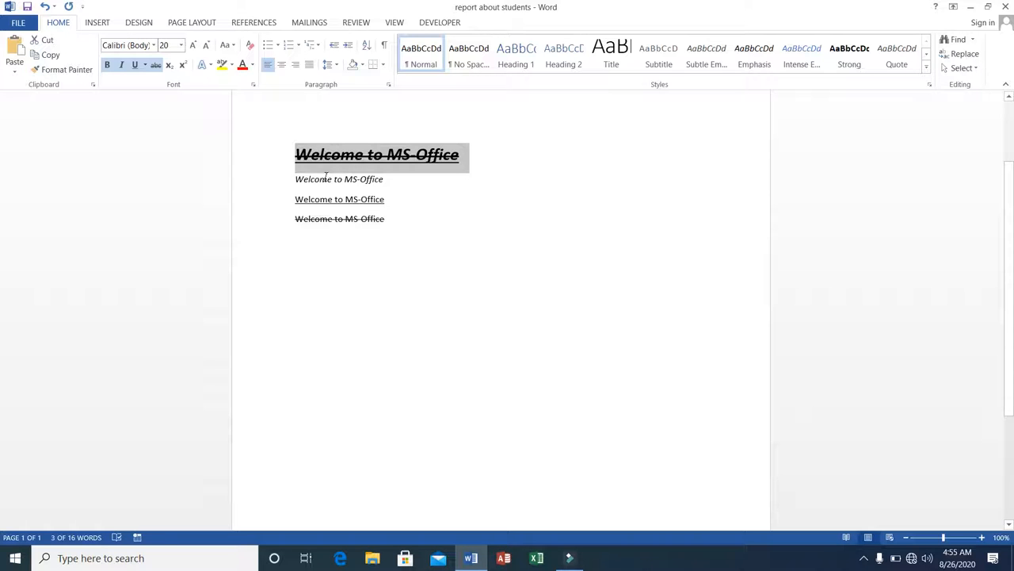
pyautogui.click(325, 176)
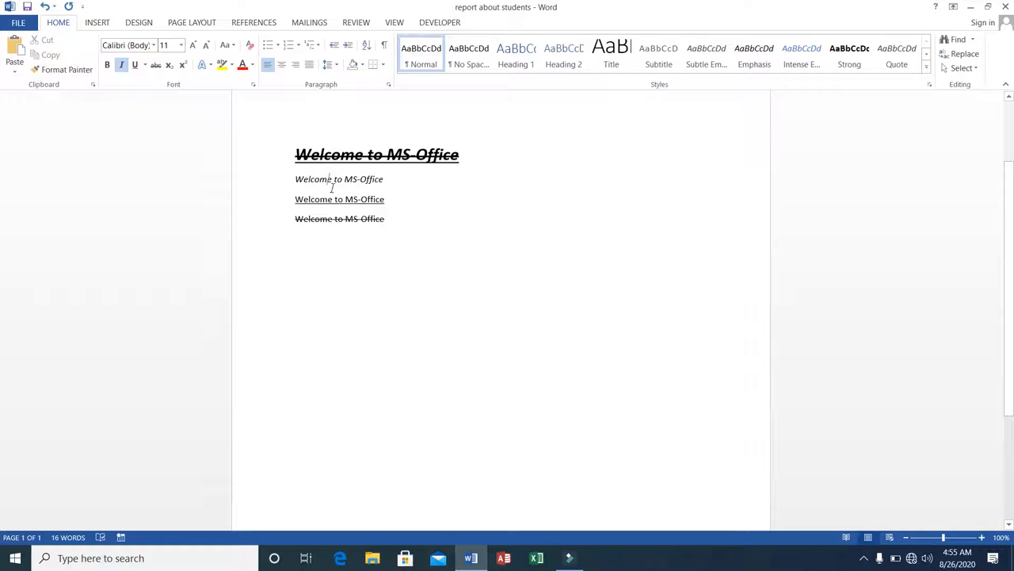
# Add bold, underline and strikethrough to the word to in the second line
pyautogui.click(333, 187)
pyautogui.doubleClick(333, 179)
pyautogui.click(336, 179)
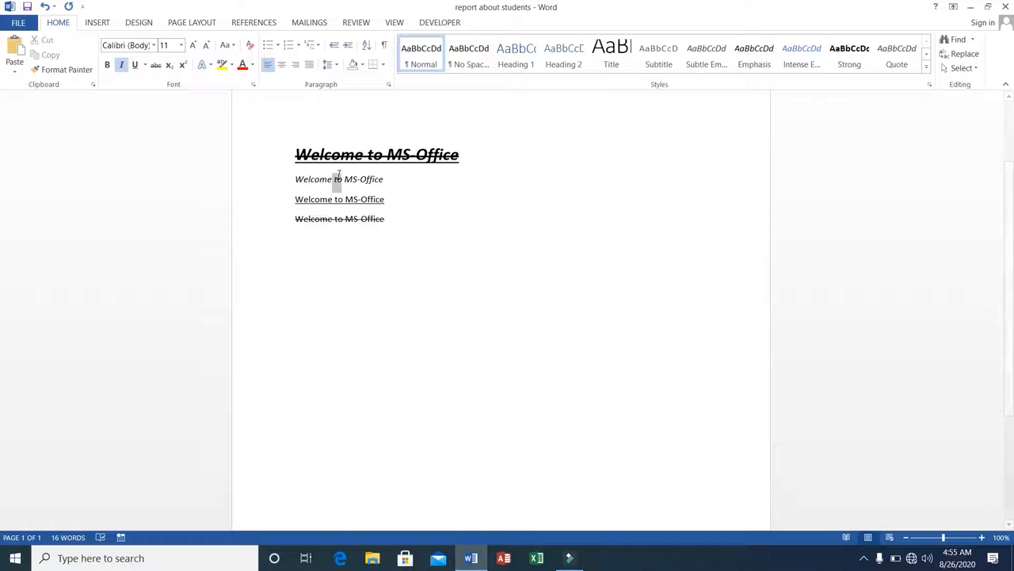
pyautogui.doubleClick(337, 179)
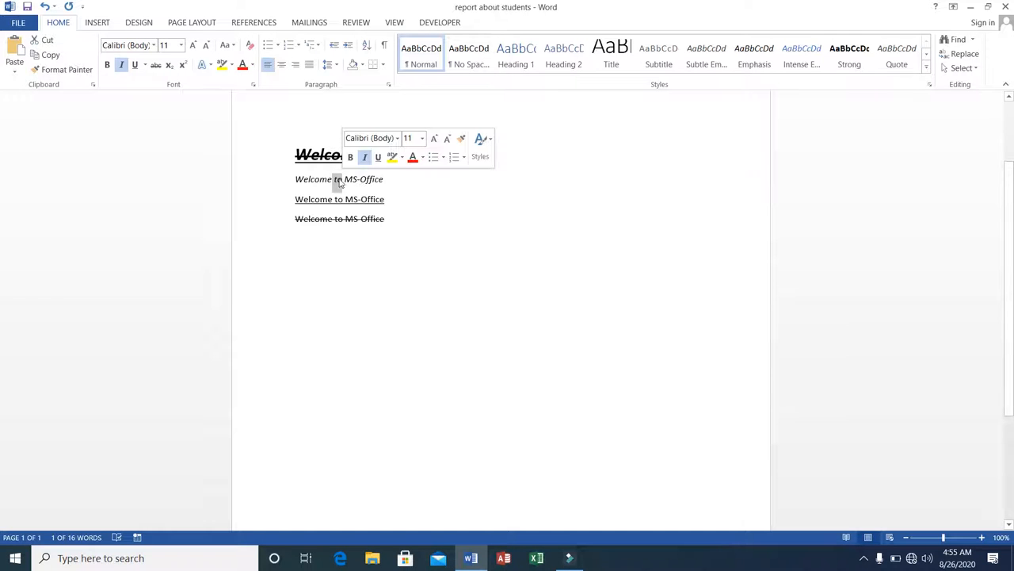
pyautogui.click(109, 65)
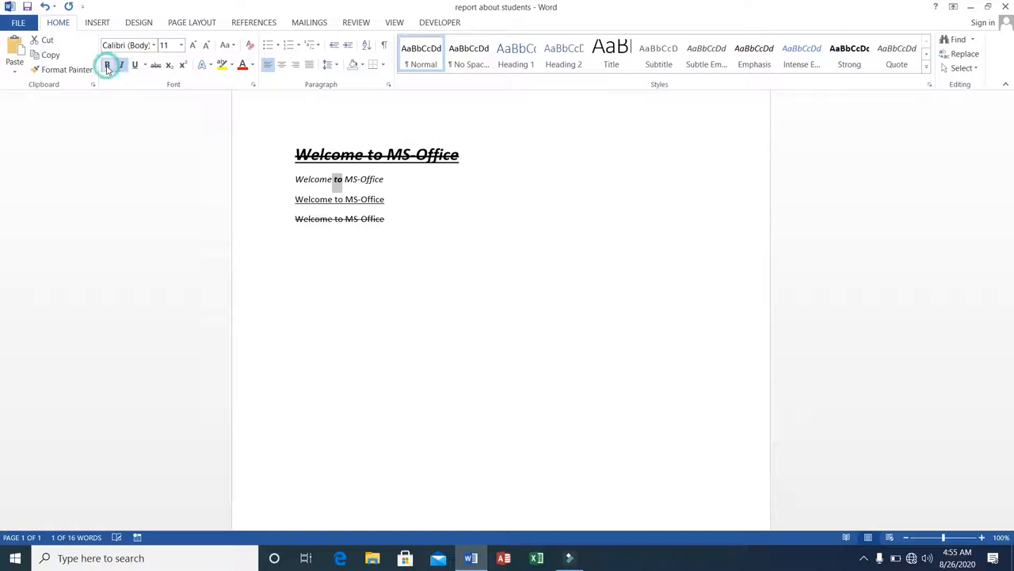
pyautogui.click(135, 68)
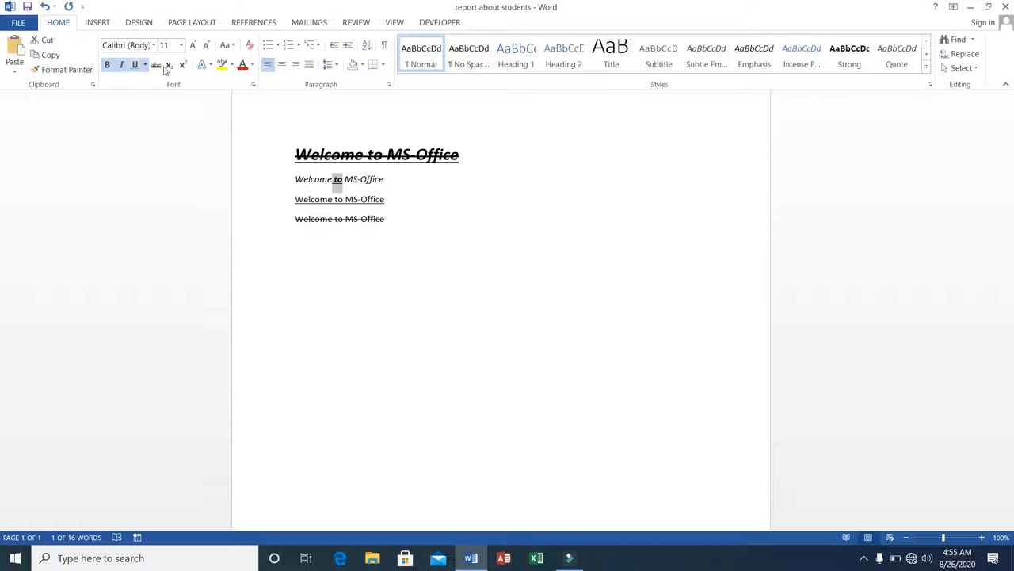
pyautogui.click(156, 67)
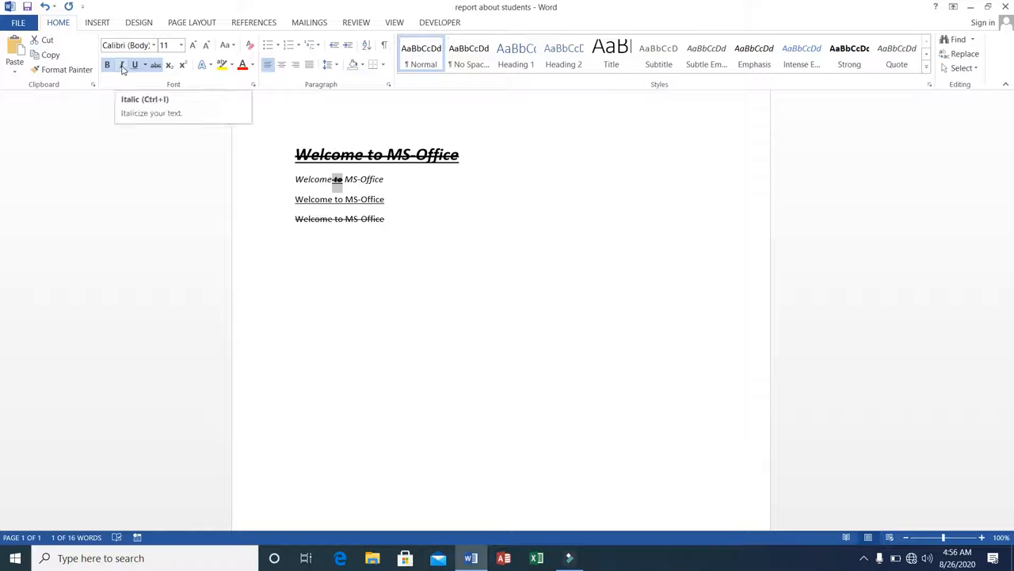
# Apply italic to the selected word to in the second line
pyautogui.click(122, 65)
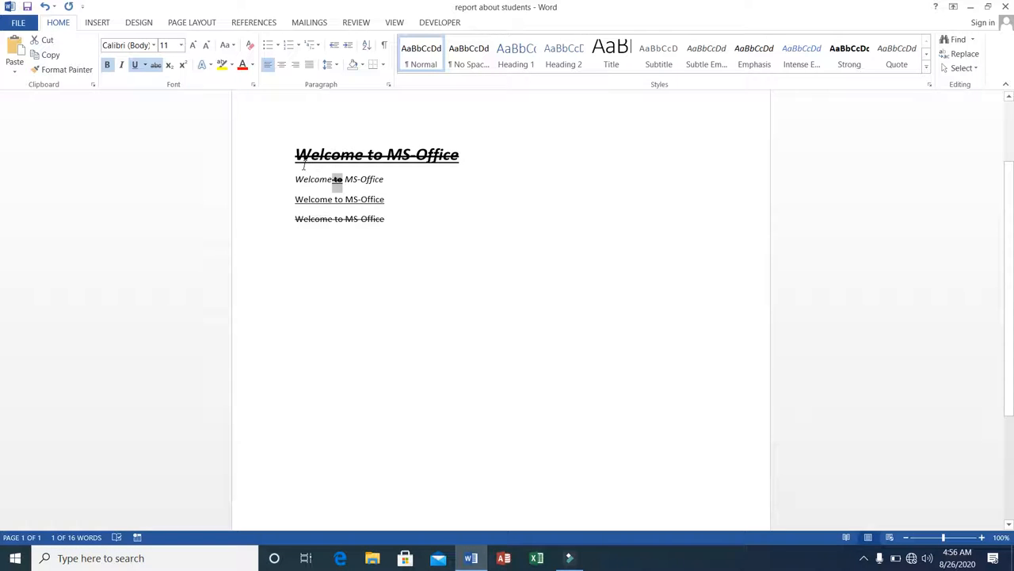
pyautogui.click(180, 46)
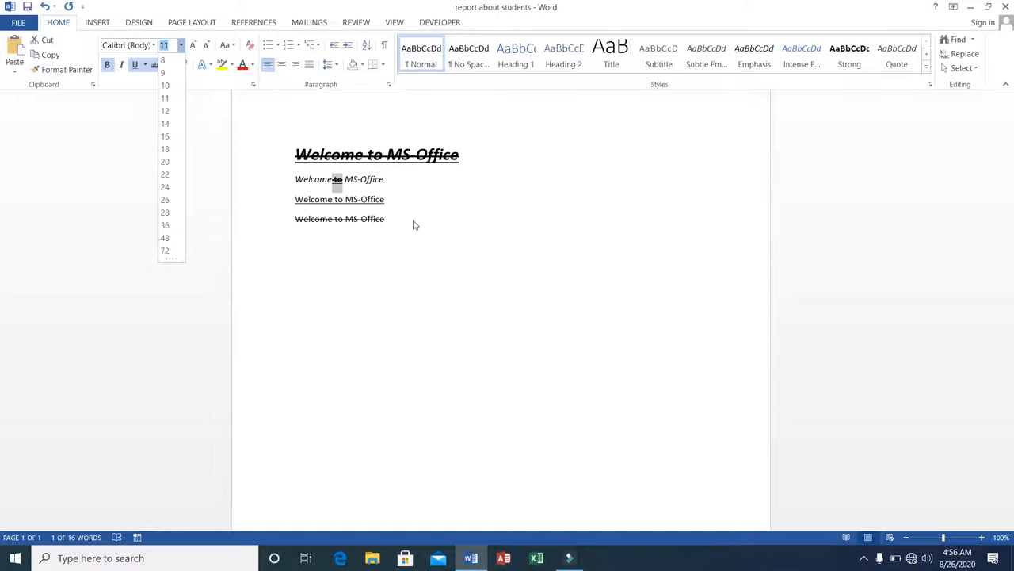
pyautogui.click(400, 222)
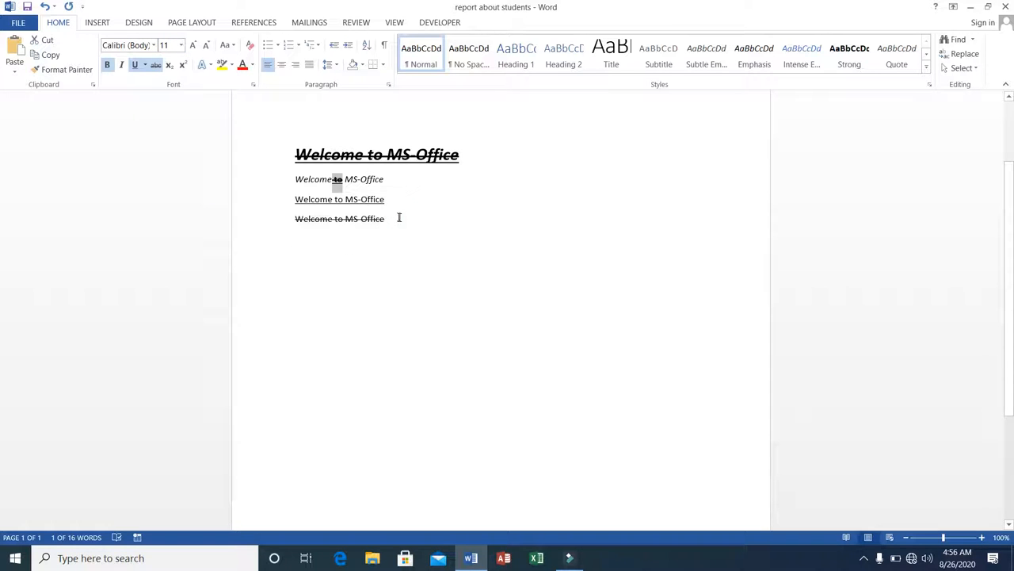
# Select all four Welcome to MS-Office lines and delete them
pyautogui.click(292, 150)
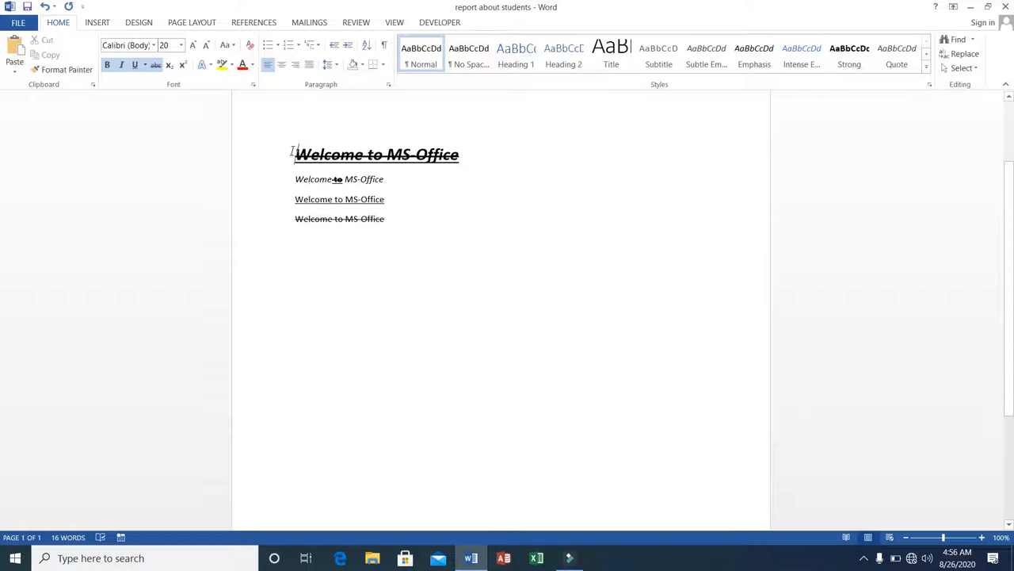
pyautogui.hotkey('shift', 'Down')
pyautogui.hotkey('shift', 'Down')
pyautogui.hotkey('shift', 'Down')
pyautogui.hotkey('shift', 'Down')
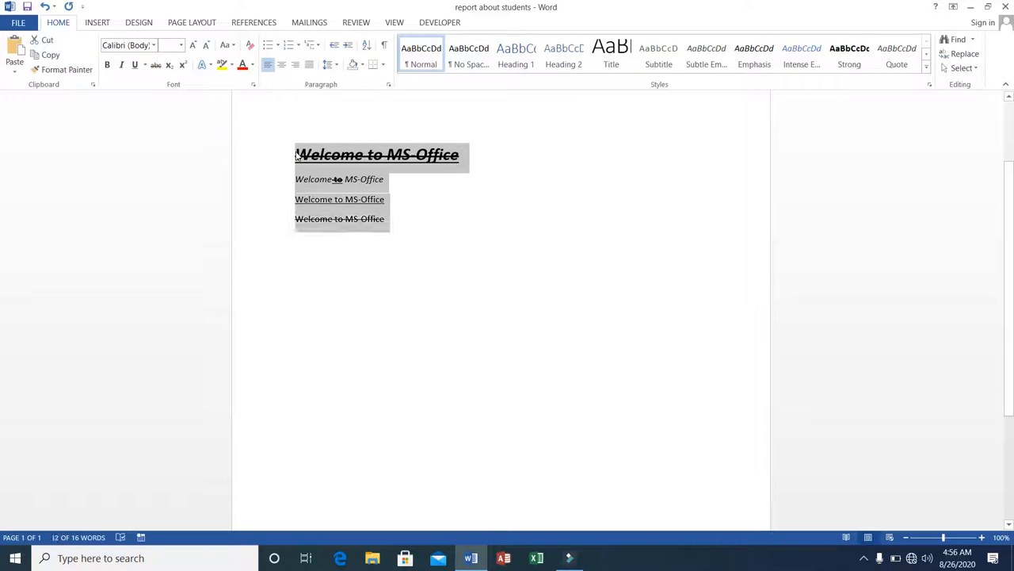
pyautogui.press('Delete')
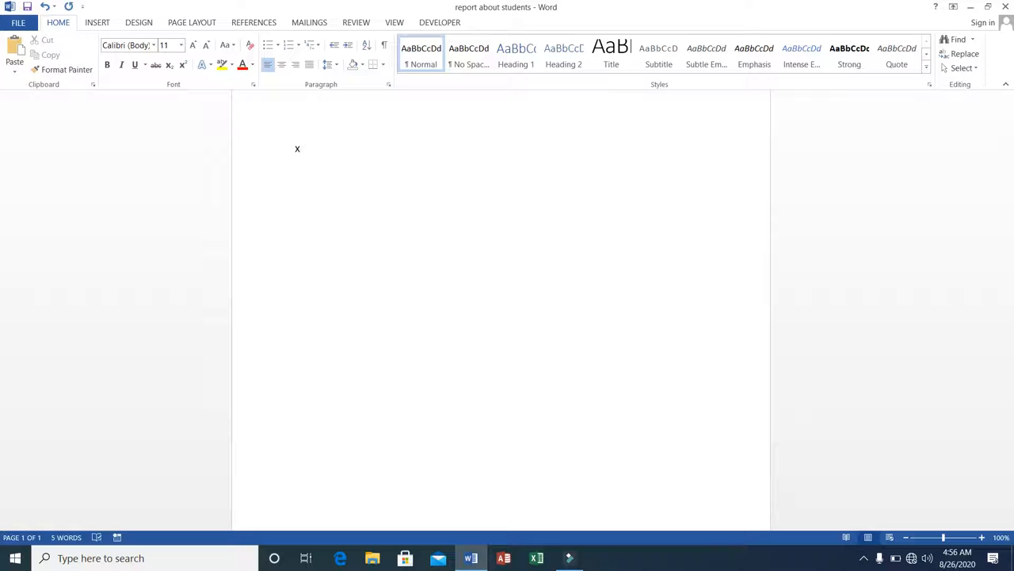
pyautogui.press('BackSpace')
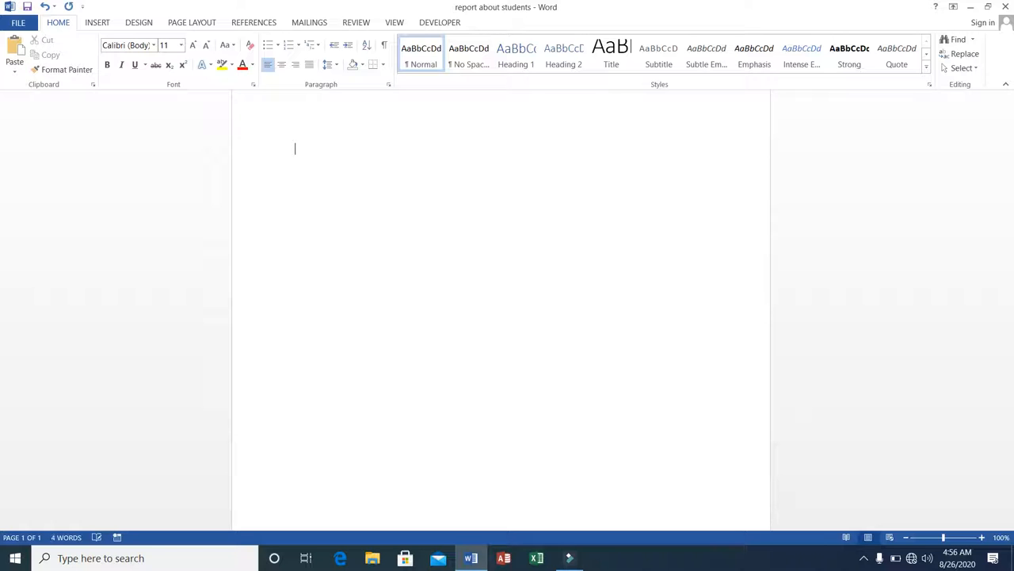
# Set the font size to 18 and type a capital X
pyautogui.click(182, 45)
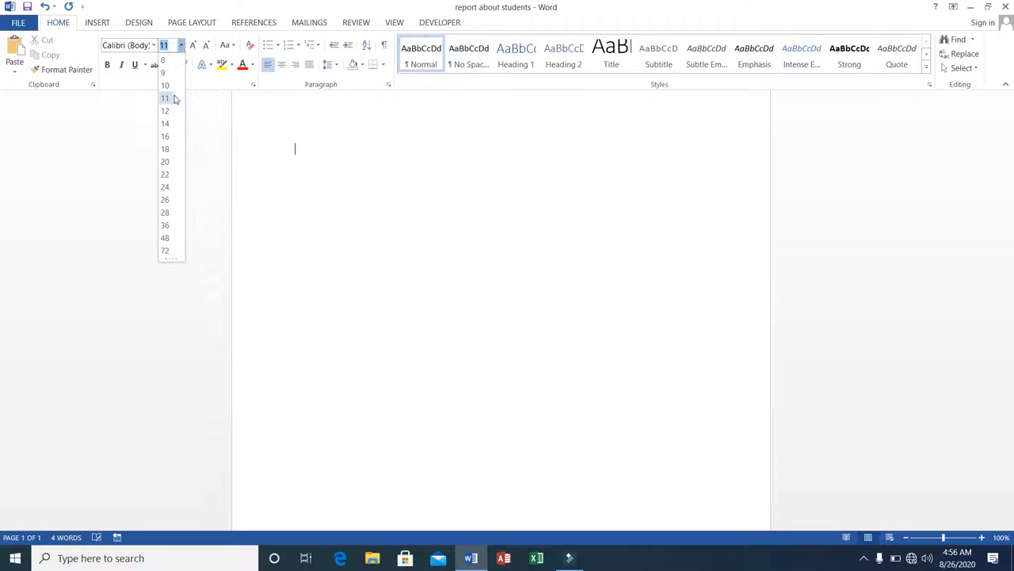
pyautogui.click(167, 149)
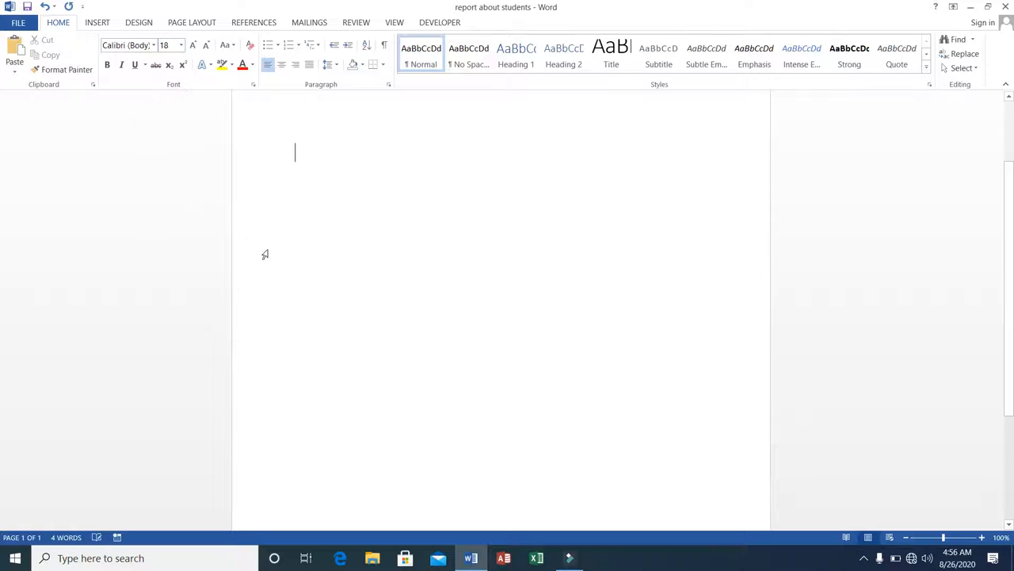
pyautogui.write('X')
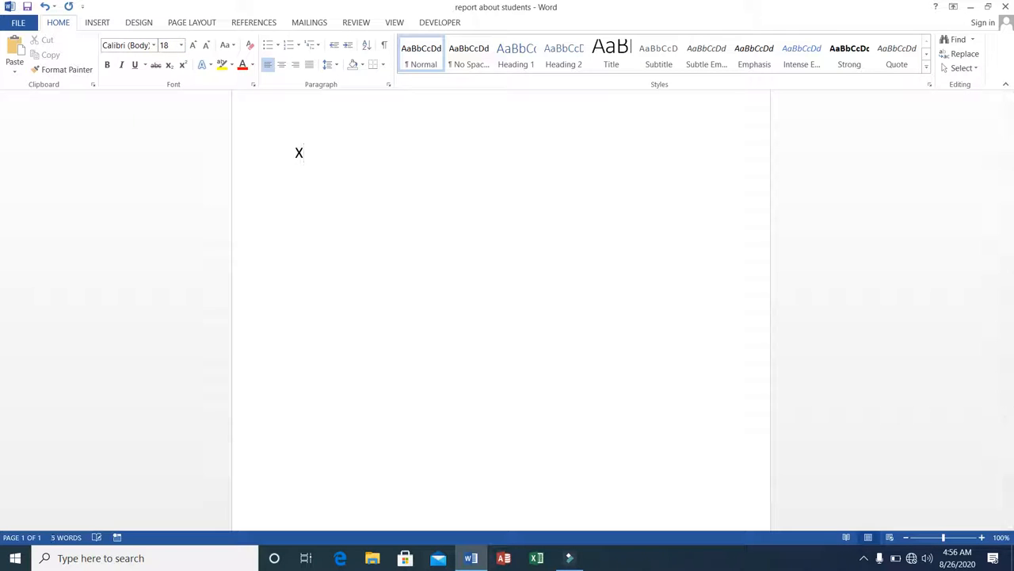
pyautogui.write('2')
pyautogui.press('Left')
pyautogui.press('Delete')
pyautogui.write('2')
pyautogui.press('BackSpace')
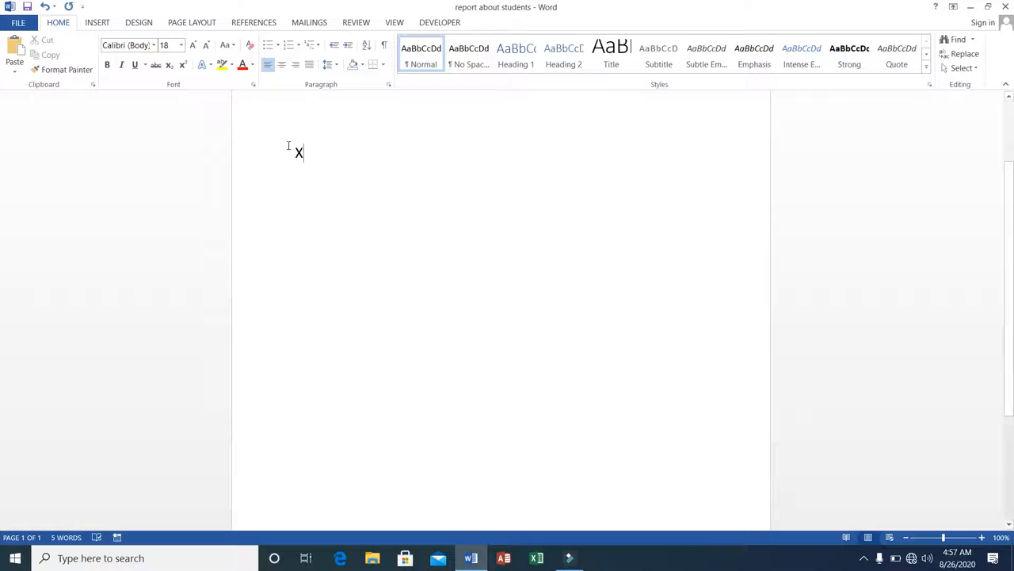
# Turn on subscript and add 4 as a subscript after the X
pyautogui.click(168, 67)
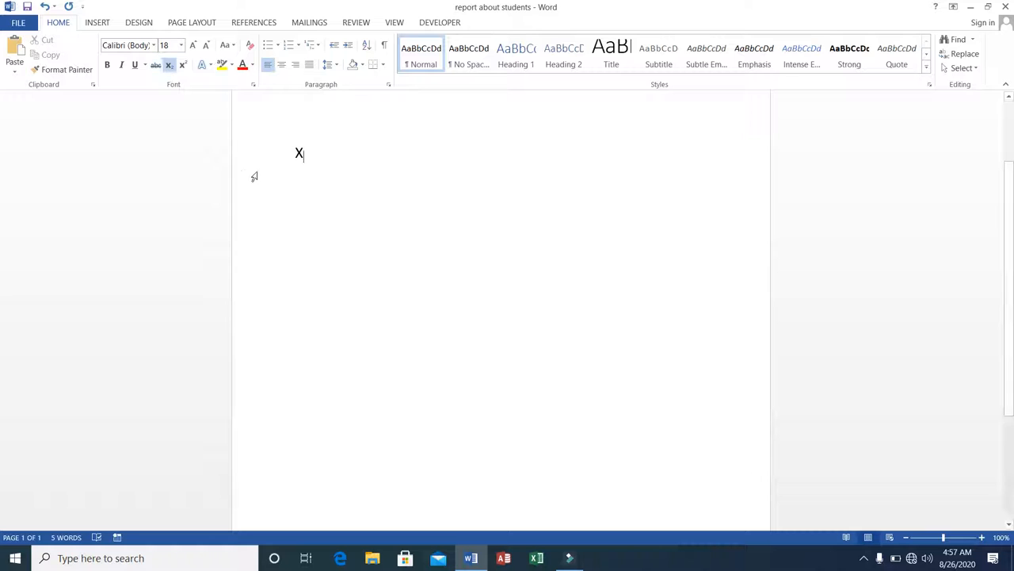
pyautogui.write('2')
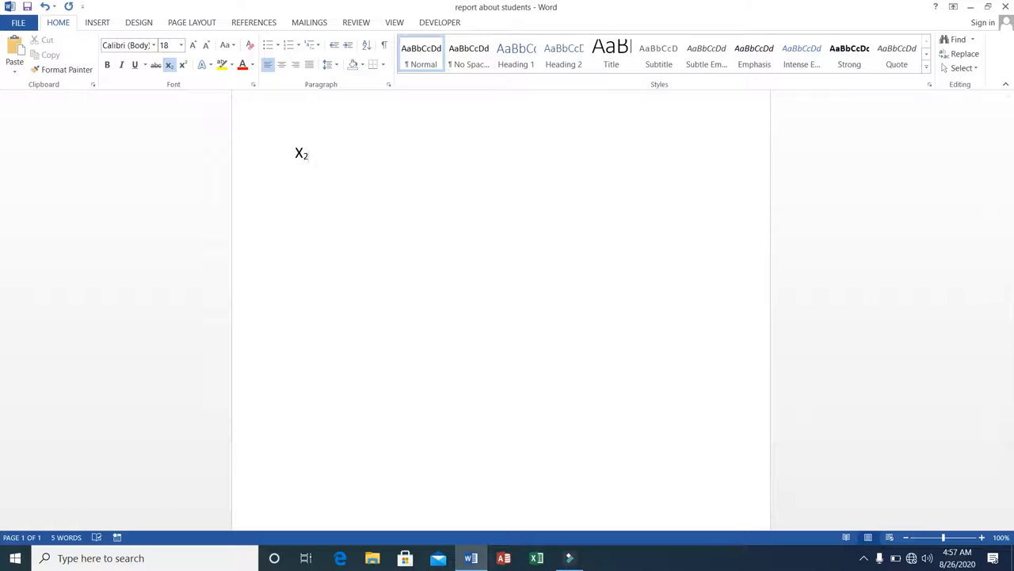
pyautogui.press('BackSpace')
pyautogui.write('3')
pyautogui.press('BackSpace')
pyautogui.write('4')
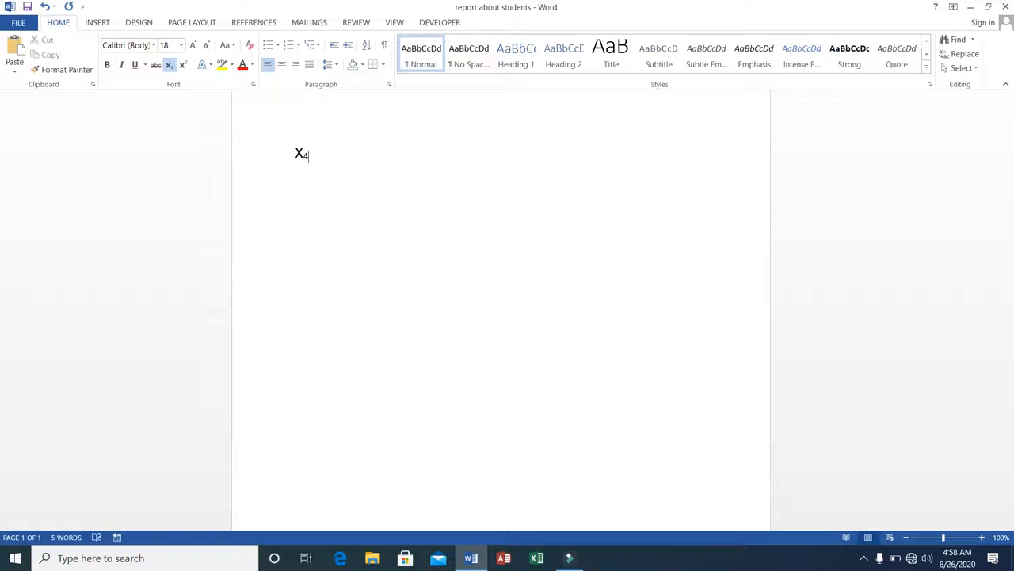
# Complete the formula as X4+Y5=0, with 5 as a subscript and the rest normal text
pyautogui.click(170, 68)
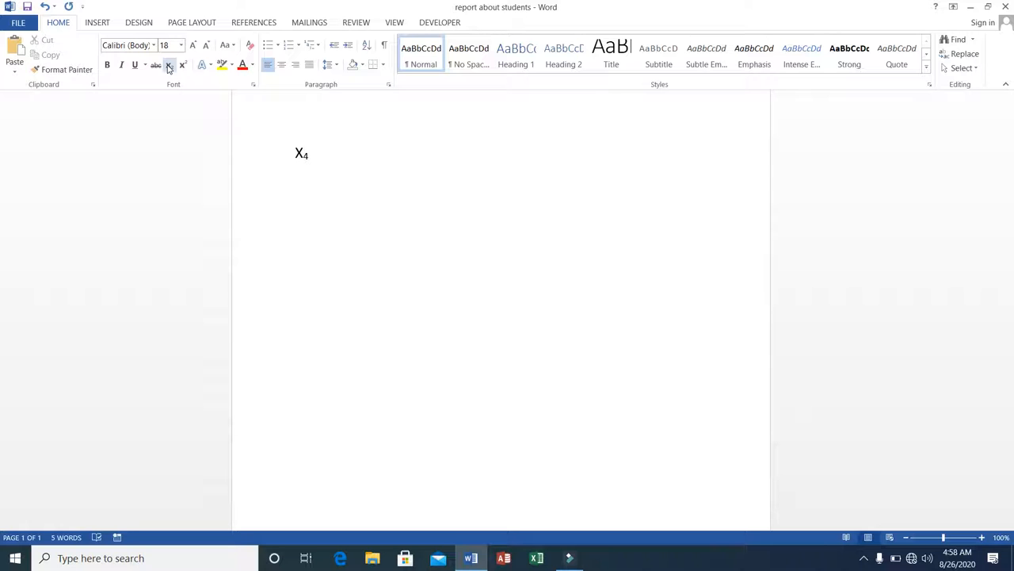
pyautogui.write('+Y5')
pyautogui.press('BackSpace')
pyautogui.click(169, 67)
pyautogui.write('5')
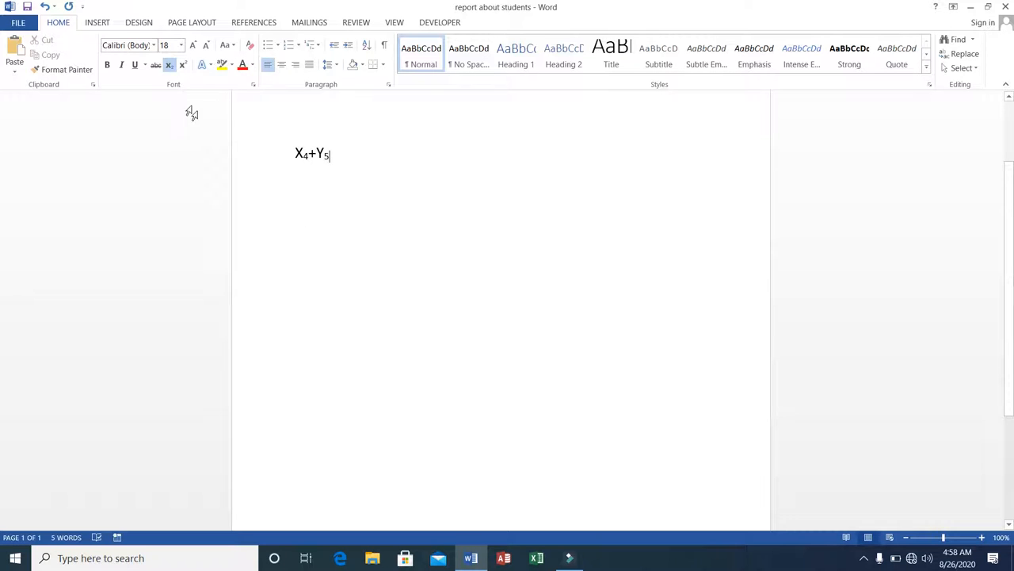
pyautogui.click(169, 66)
pyautogui.write('=0')
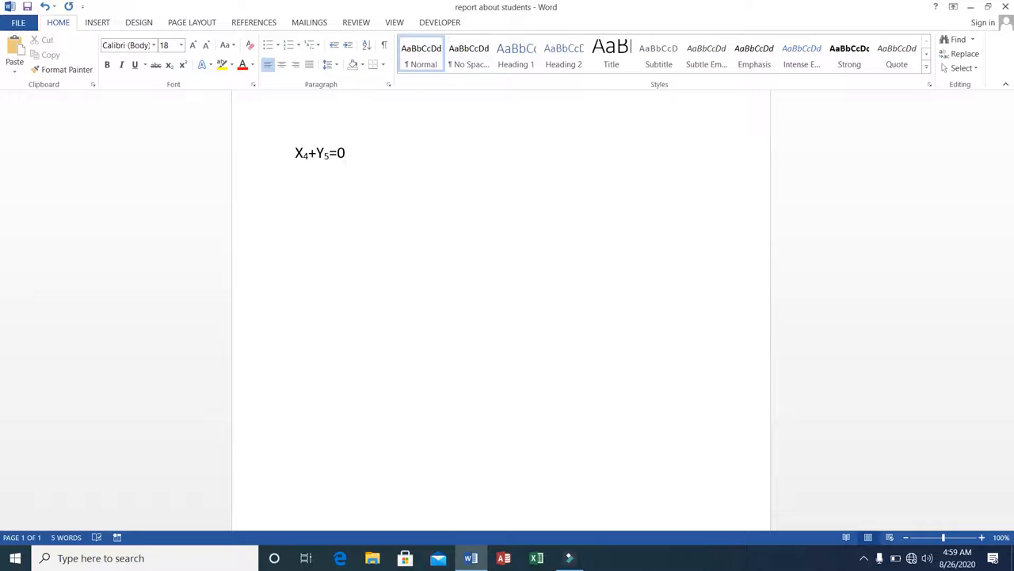
# Delete the subscript formula and the text before it
pyautogui.press('BackSpace')
pyautogui.press('BackSpace')
pyautogui.press('BackSpace')
pyautogui.press('BackSpace')
pyautogui.press('BackSpace')
pyautogui.press('BackSpace')
pyautogui.press('BackSpace')
pyautogui.press('BackSpace')
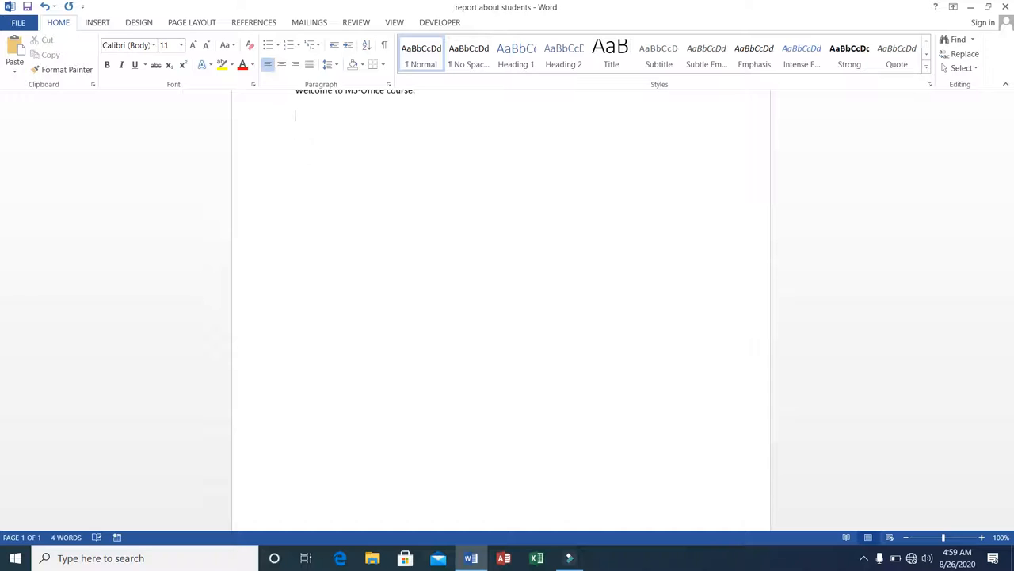
pyautogui.press('BackSpace')
pyautogui.press('BackSpace')
pyautogui.press('BackSpace')
pyautogui.press('BackSpace')
pyautogui.press('BackSpace')
pyautogui.press('BackSpace')
pyautogui.press('BackSpace')
pyautogui.press('BackSpace')
pyautogui.press('BackSpace')
pyautogui.press('BackSpace')
pyautogui.press('BackSpace')
pyautogui.press('BackSpace')
pyautogui.press('BackSpace')
pyautogui.press('BackSpace')
pyautogui.press('BackSpace')
pyautogui.press('BackSpace')
pyautogui.press('BackSpace')
pyautogui.press('BackSpace')
pyautogui.press('BackSpace')
pyautogui.press('BackSpace')
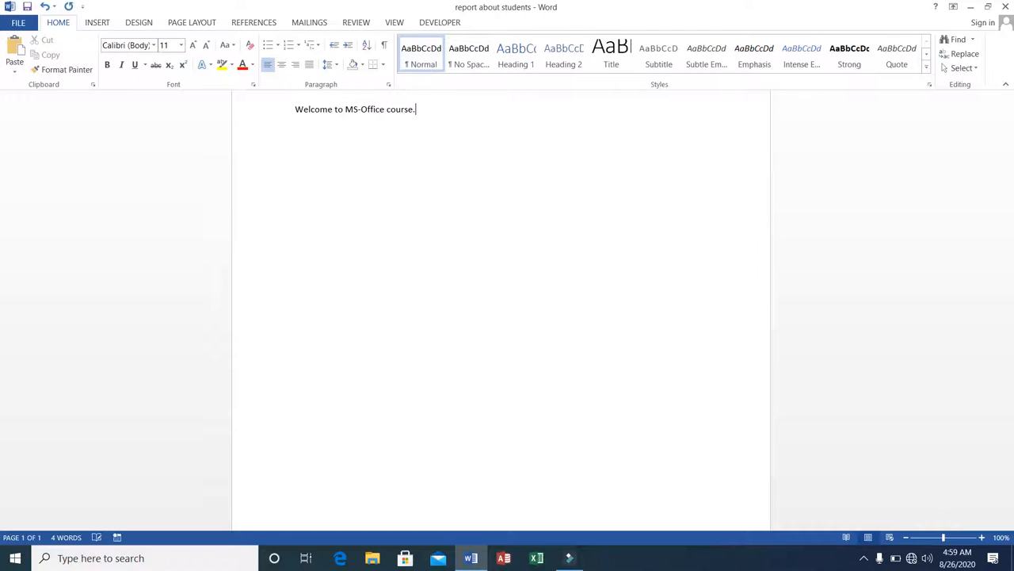
pyautogui.press('BackSpace')
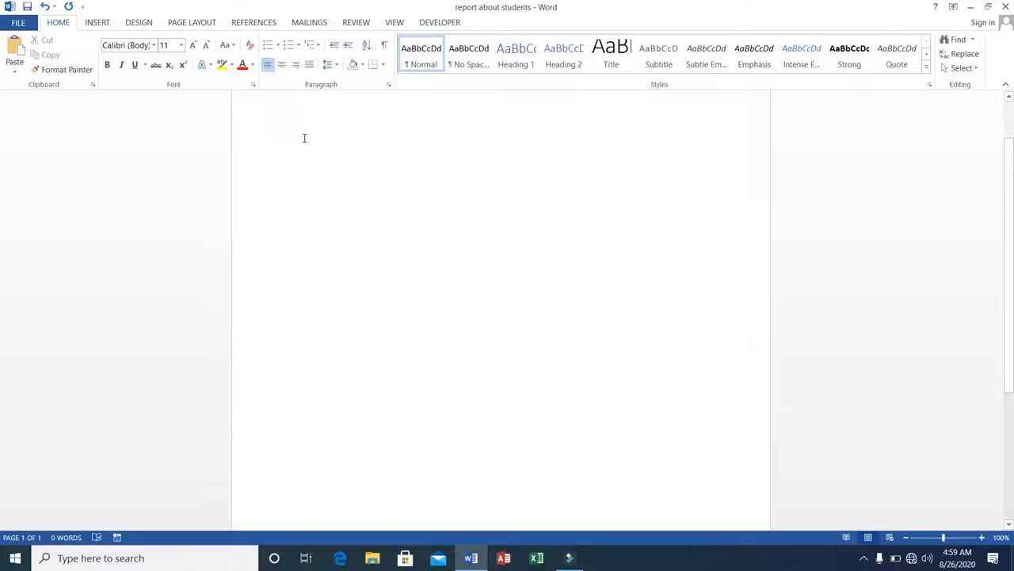
# Type x followed by 5 as a superscript
pyautogui.write('x')
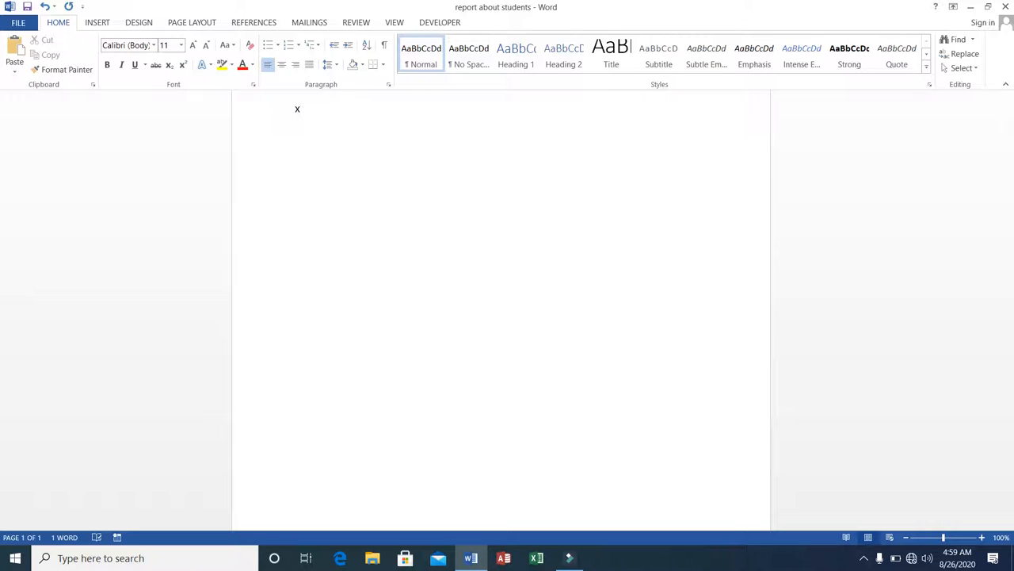
pyautogui.write('5')
pyautogui.press('BackSpace')
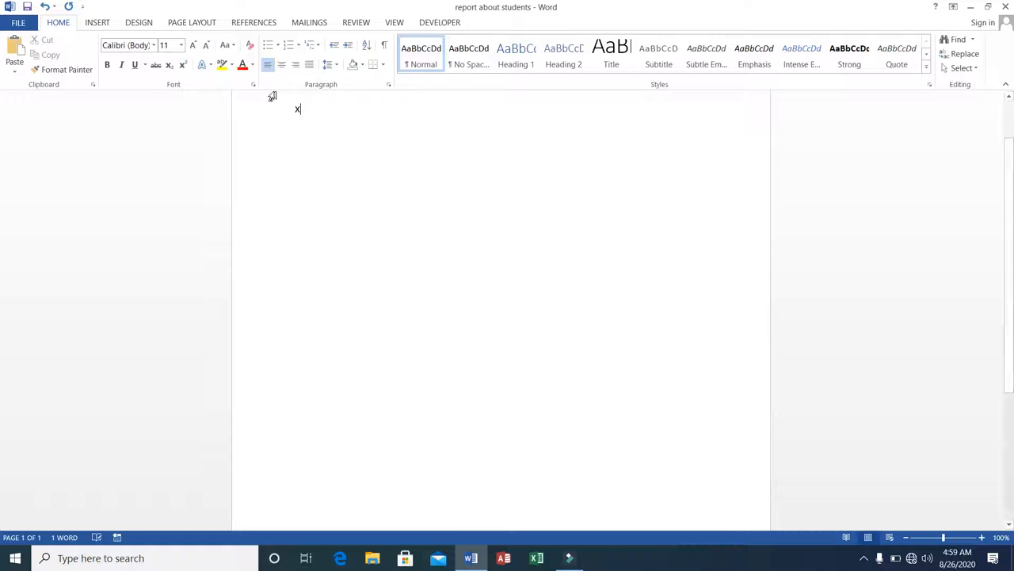
pyautogui.click(184, 67)
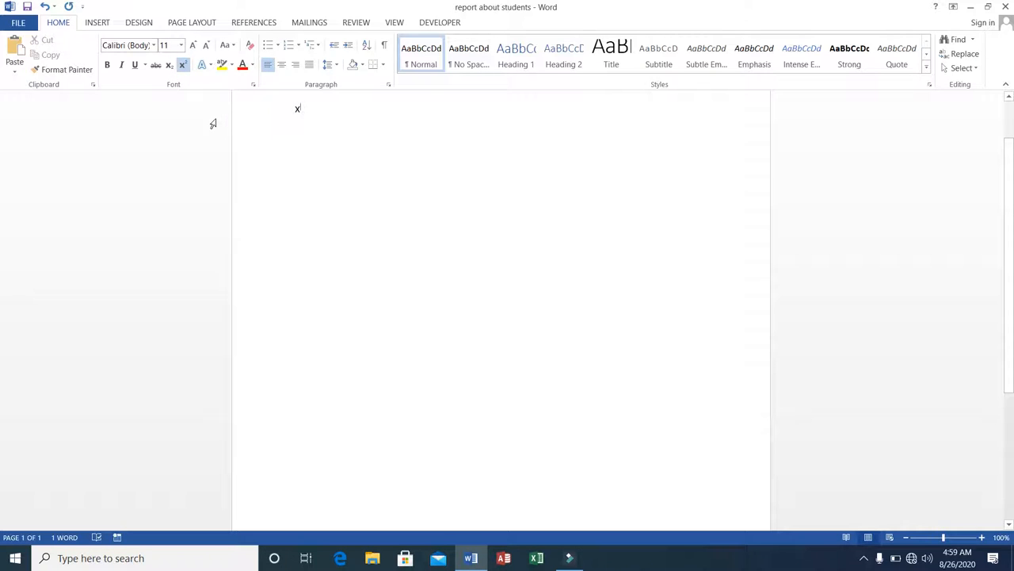
pyautogui.write('5-z')
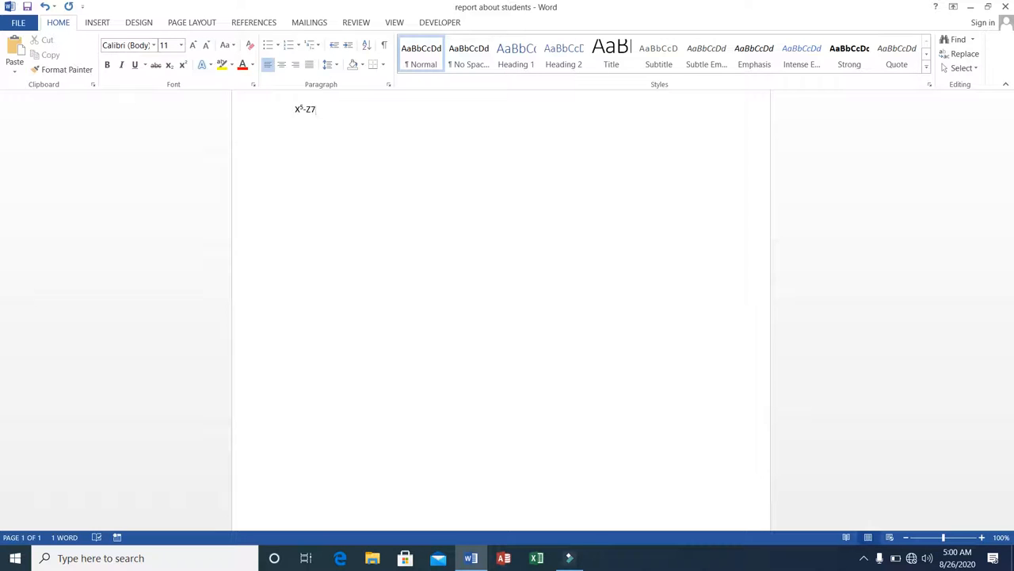
# Turn superscript off and delete the superscript expression
pyautogui.click(182, 64)
pyautogui.press('BackSpace')
pyautogui.press('BackSpace')
pyautogui.press('BackSpace')
pyautogui.press('BackSpace')
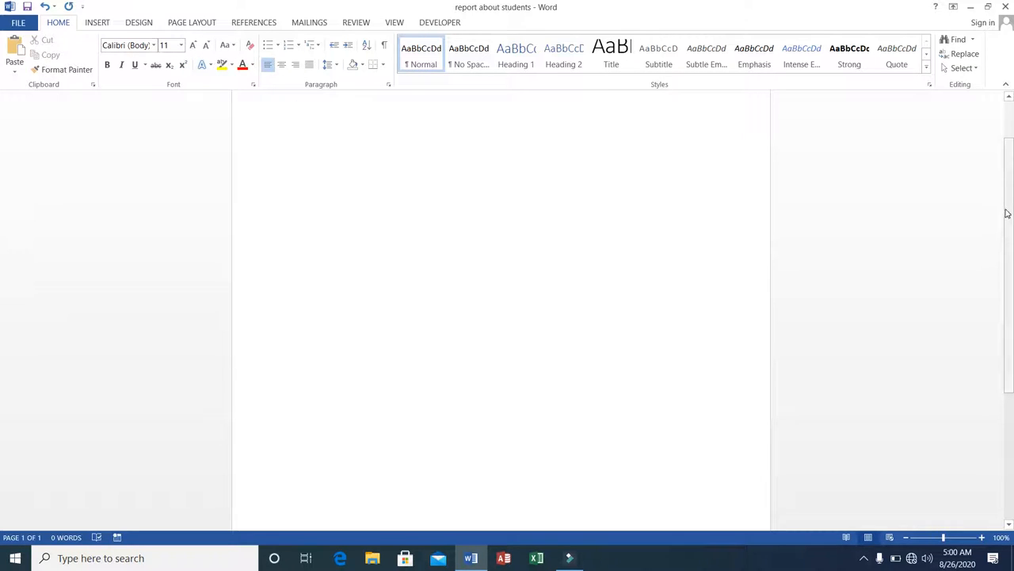
# Type the line Welcome to Office at the top of the page
pyautogui.scroll(2, 1007, 212)
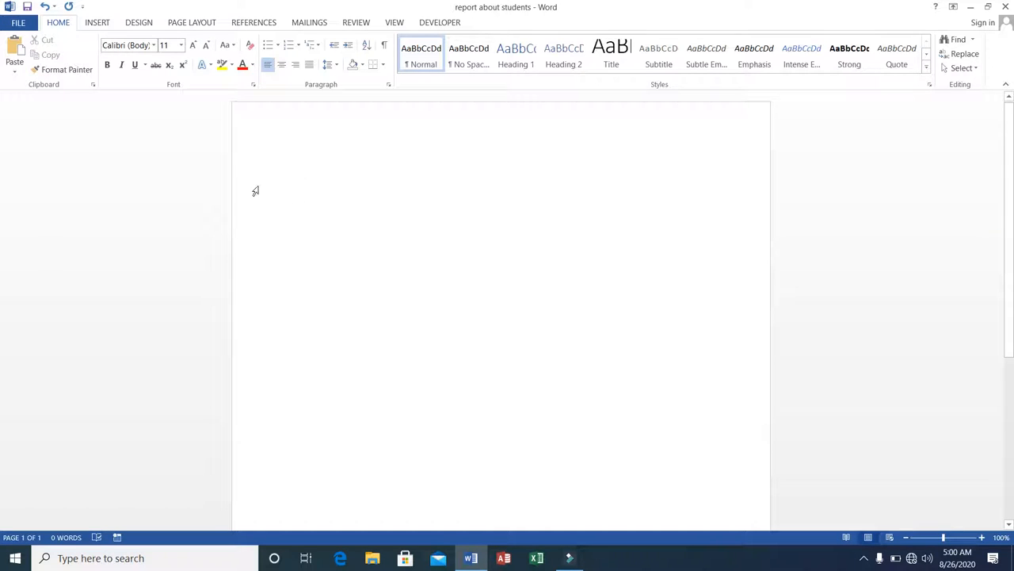
pyautogui.write('Wel')
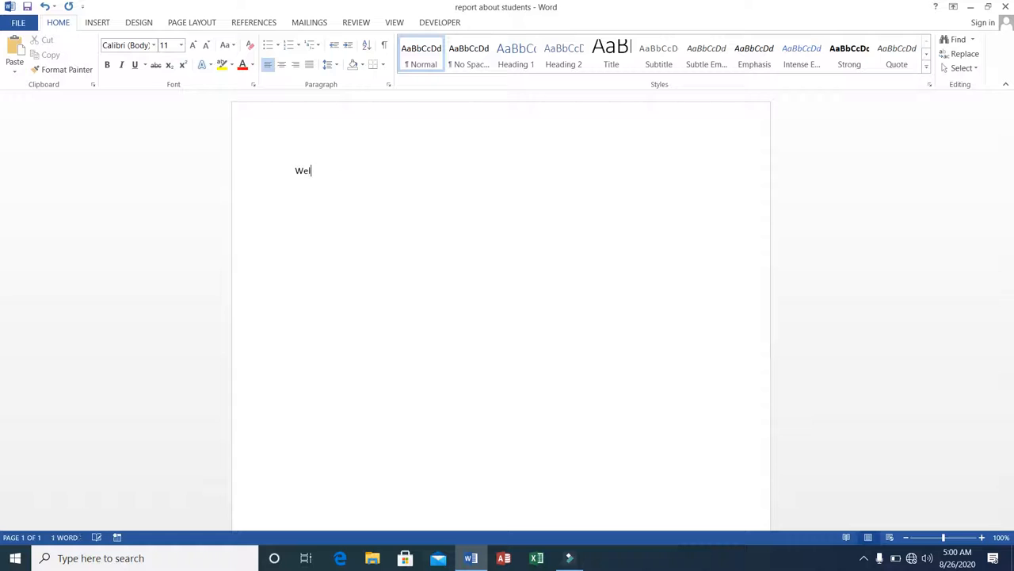
pyautogui.write('come to Office')
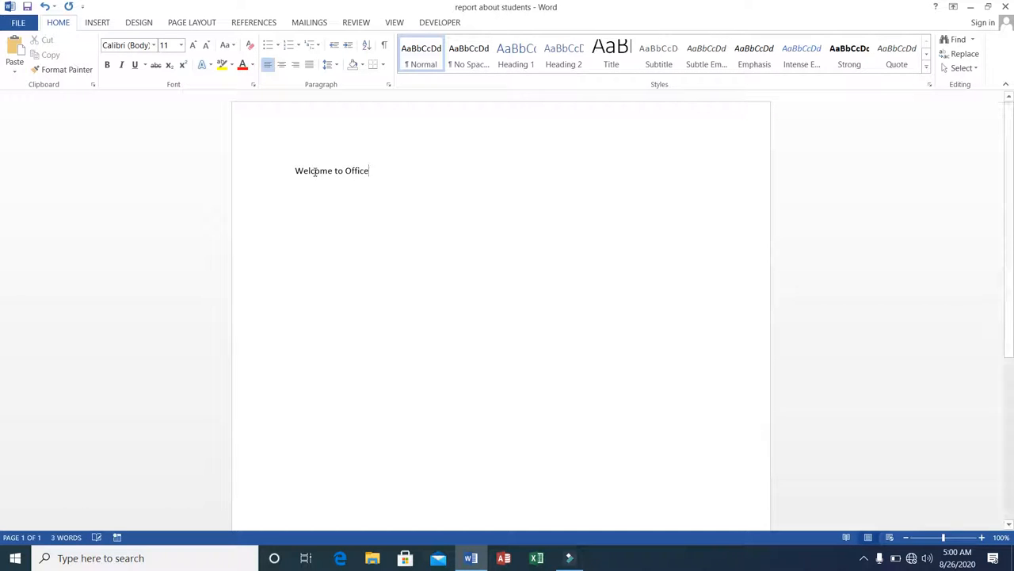
pyautogui.click(296, 169)
pyautogui.moveTo(295, 168); pyautogui.dragTo(379, 169)
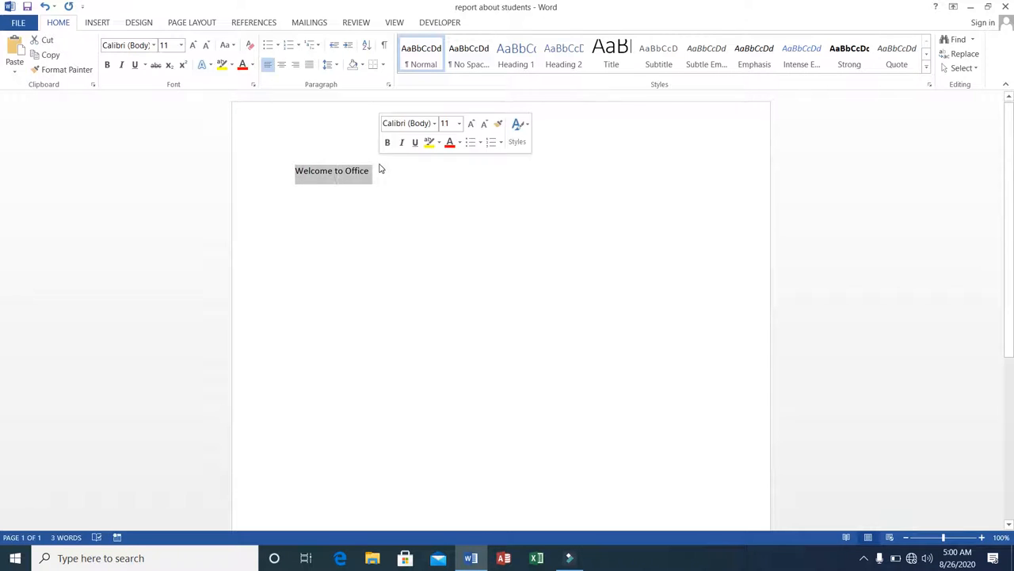
pyautogui.click(206, 65)
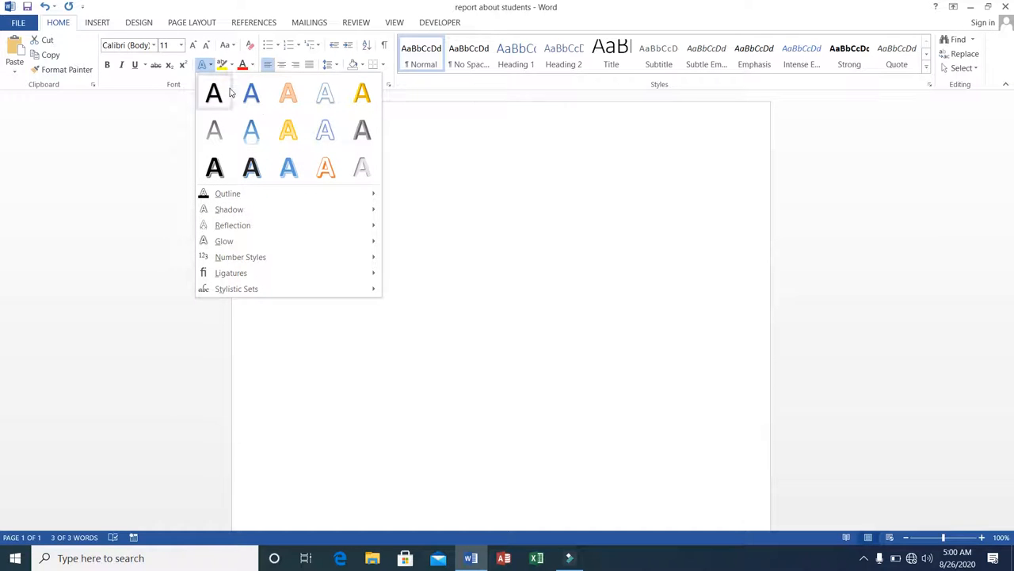
pyautogui.click(415, 194)
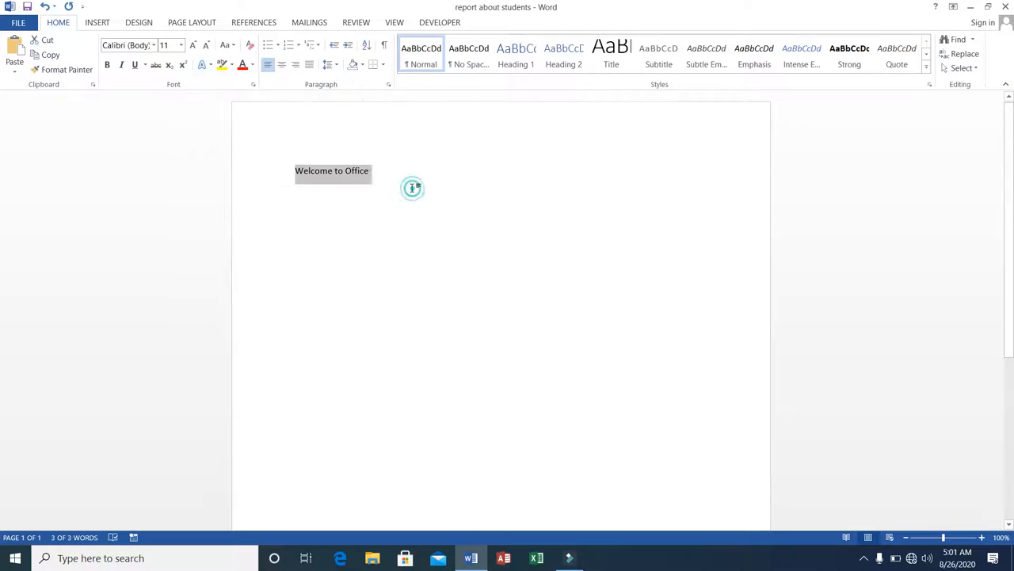
# Indent the Welcome to Office line with three tabs
pyautogui.click(294, 172)
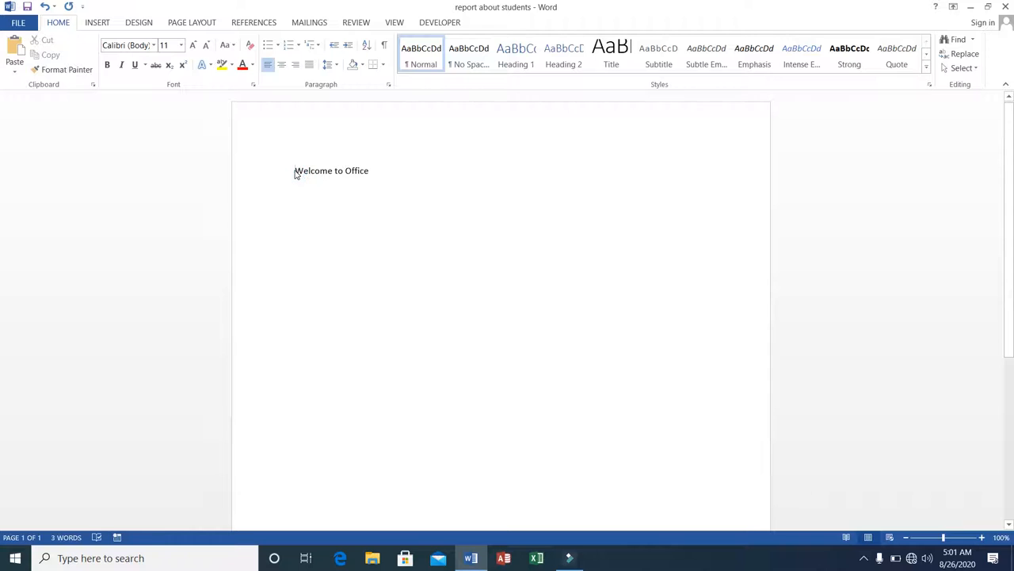
pyautogui.press('Tab')
pyautogui.press('Tab')
pyautogui.press('Tab')
pyautogui.press('Tab')
pyautogui.press('Tab')
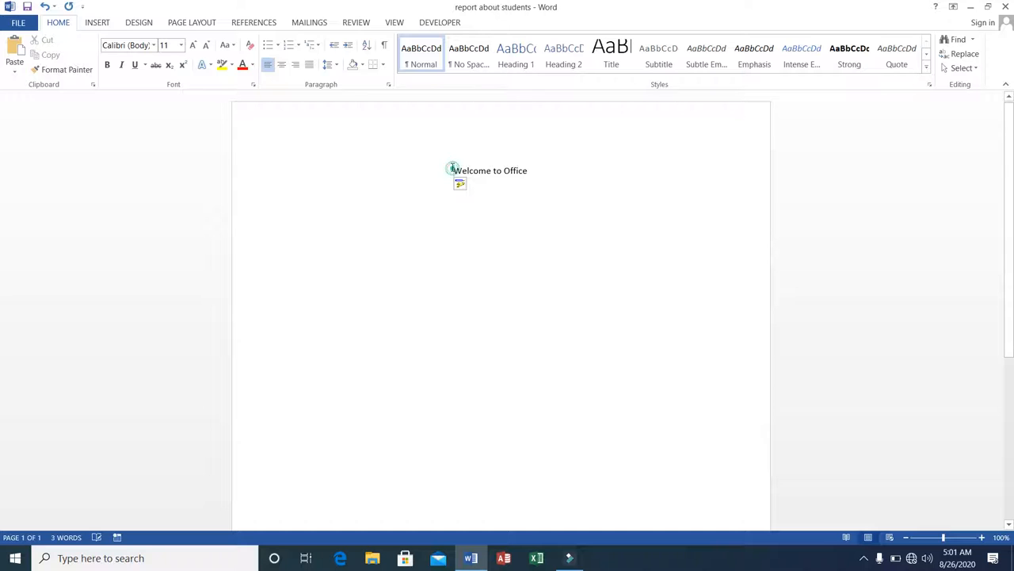
# Select the Welcome to Office line and browse the text effects outline, shadow and reflection options without applying any
pyautogui.moveTo(453, 168); pyautogui.dragTo(536, 161)
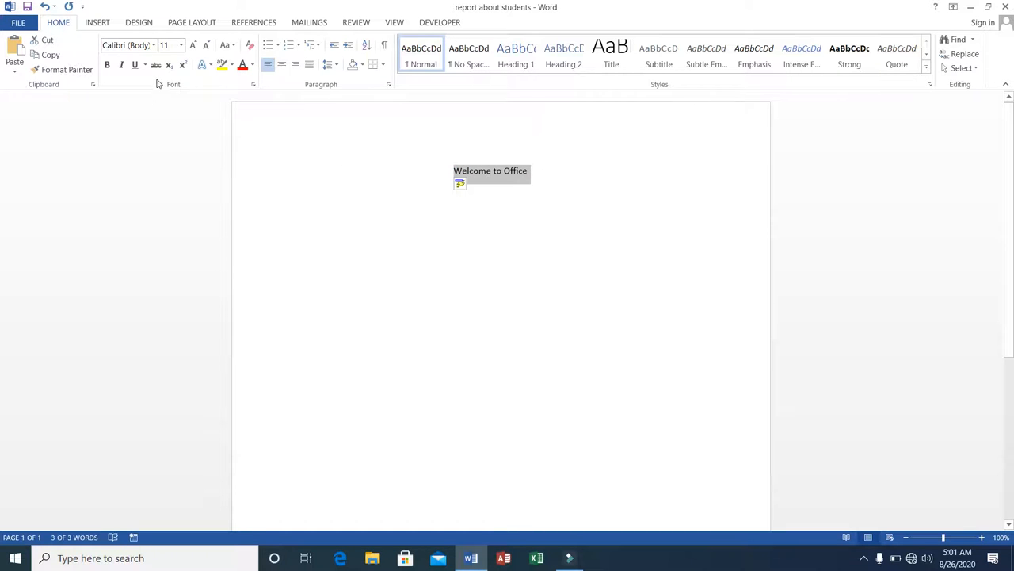
pyautogui.click(210, 66)
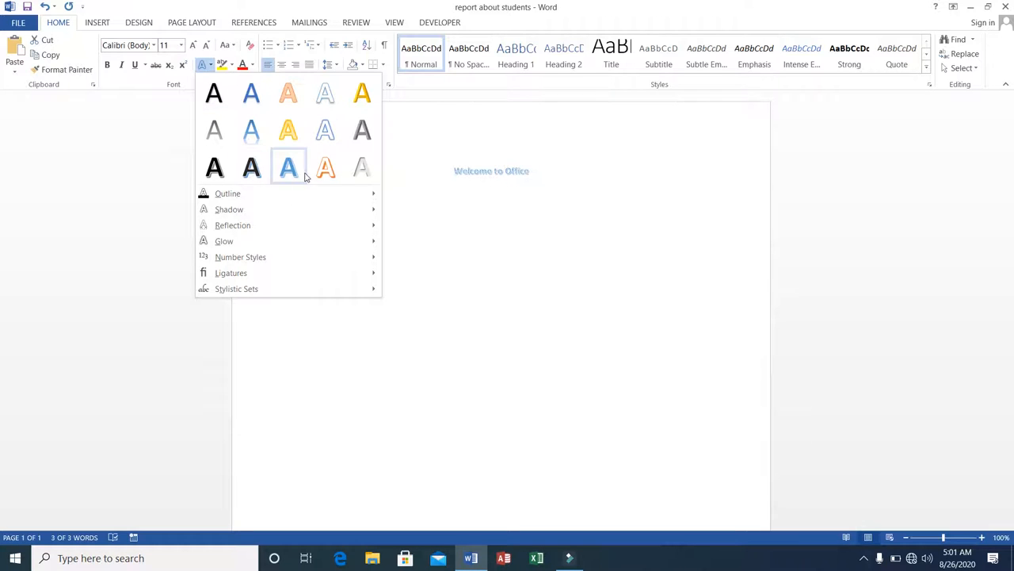
pyautogui.moveTo(296, 192)
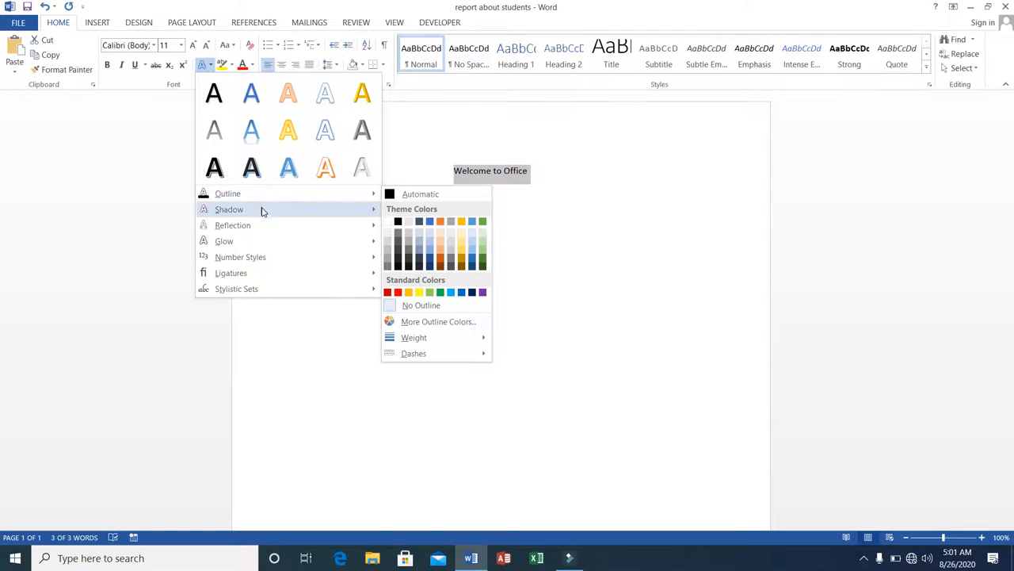
pyautogui.moveTo(263, 211)
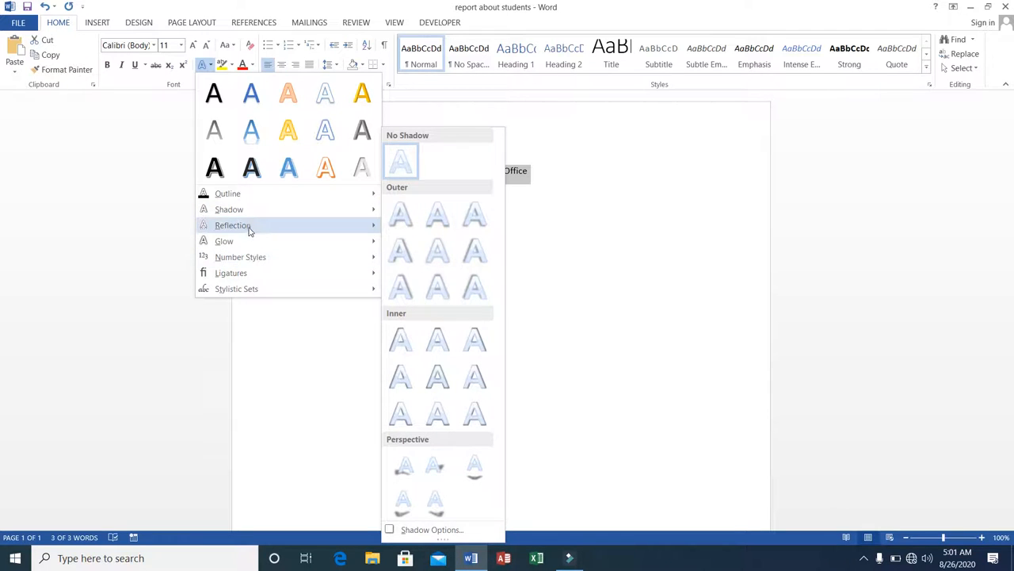
pyautogui.moveTo(248, 228)
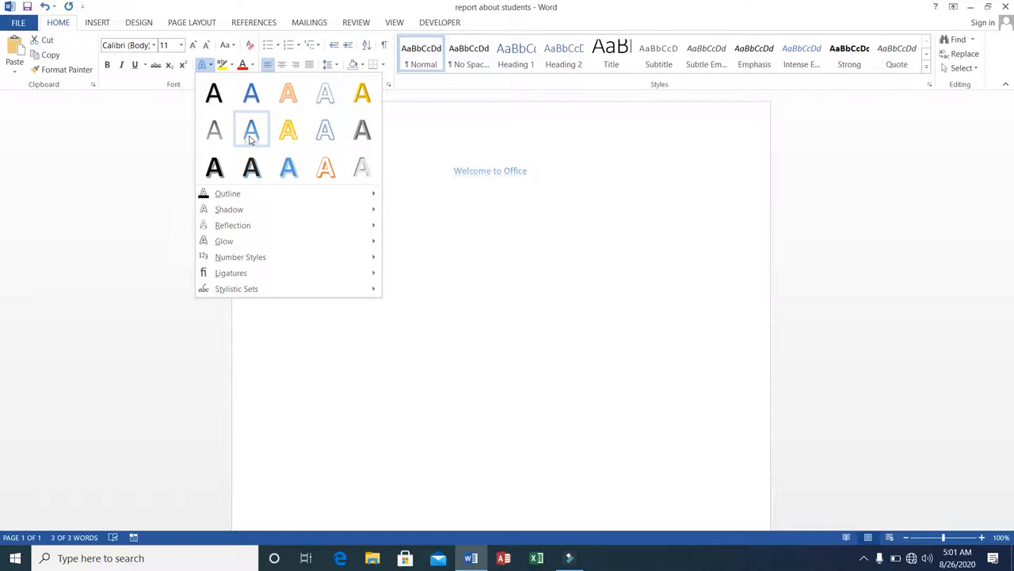
pyautogui.click(455, 173)
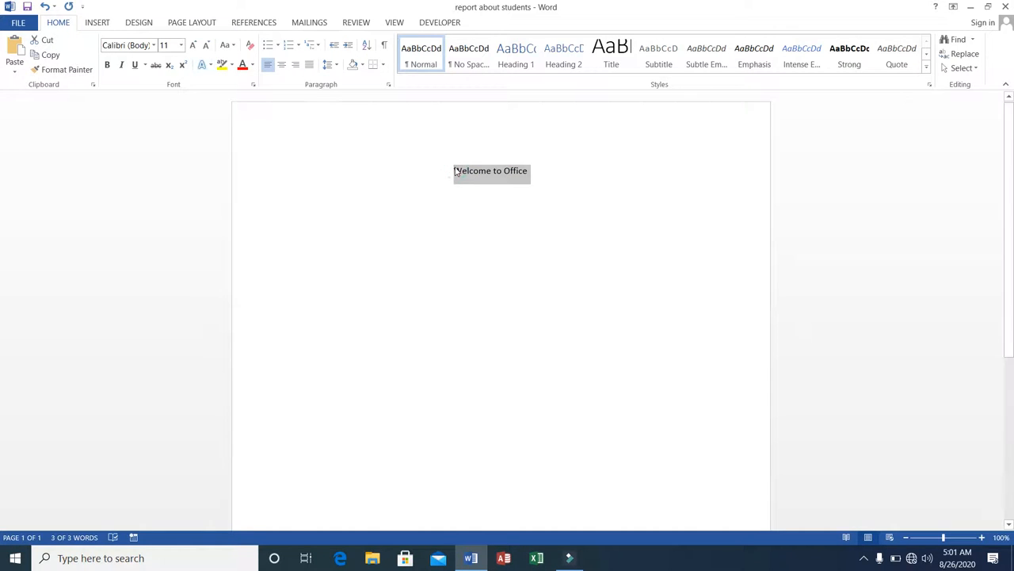
# Set the Welcome to Office line's font size to 24
pyautogui.click(181, 45)
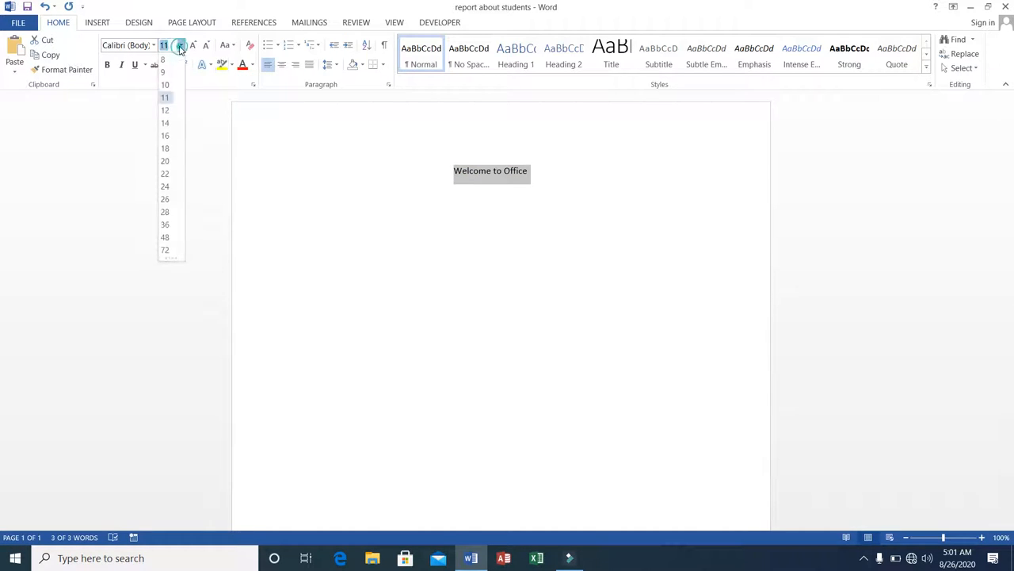
pyautogui.click(166, 187)
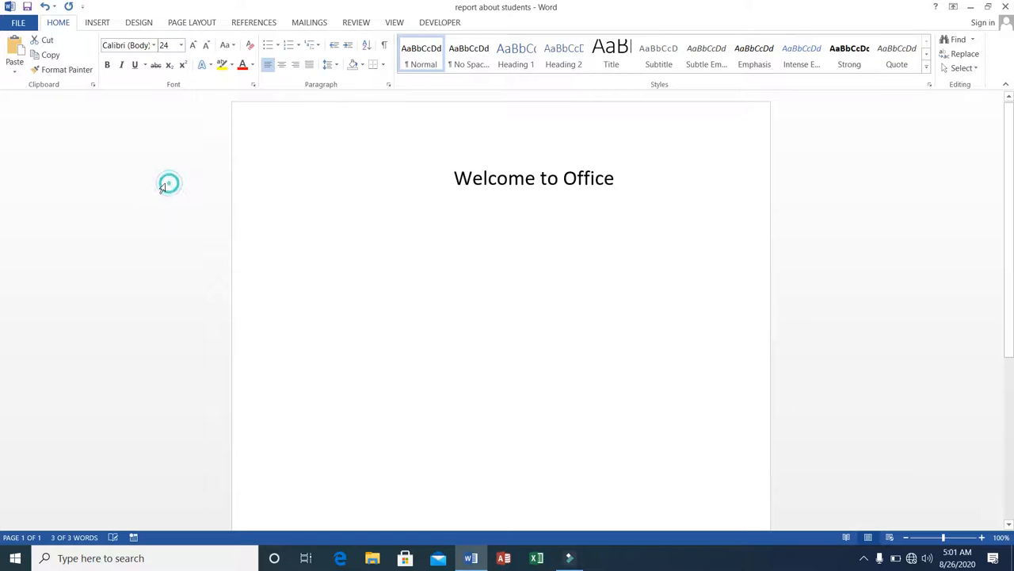
# Highlight the Welcome to Office line in dark yellow
pyautogui.click(210, 66)
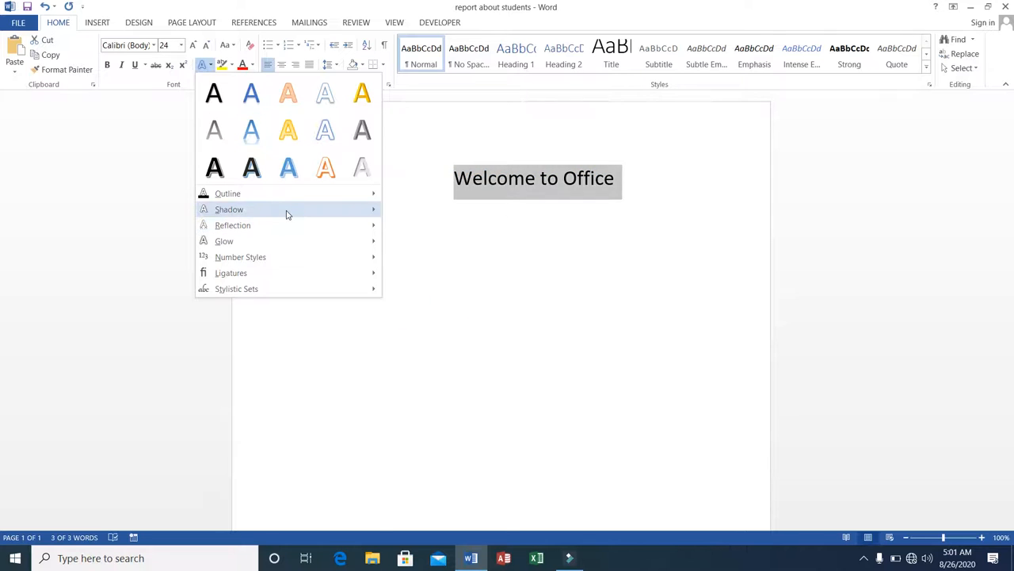
pyautogui.moveTo(323, 215)
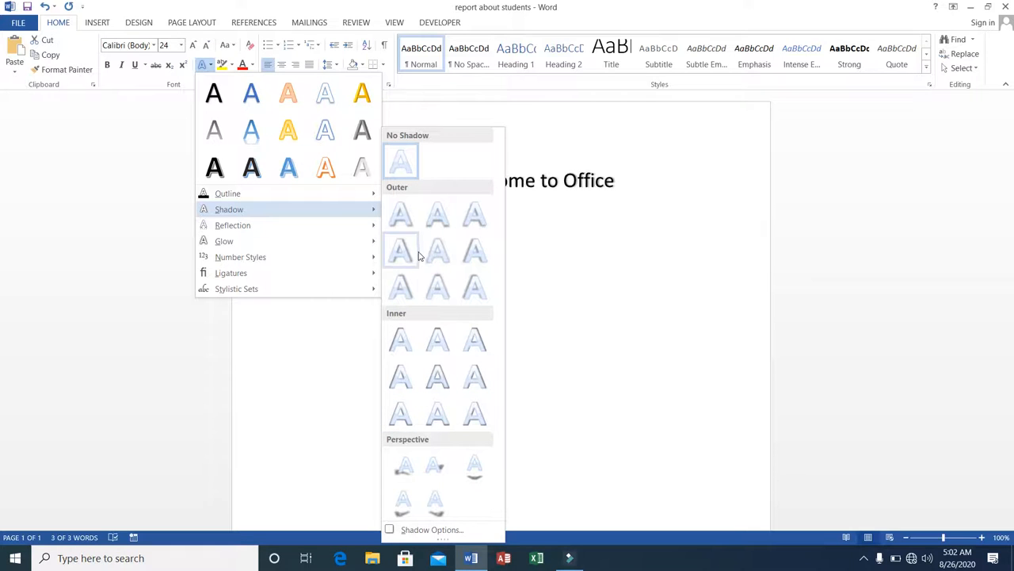
pyautogui.moveTo(292, 244)
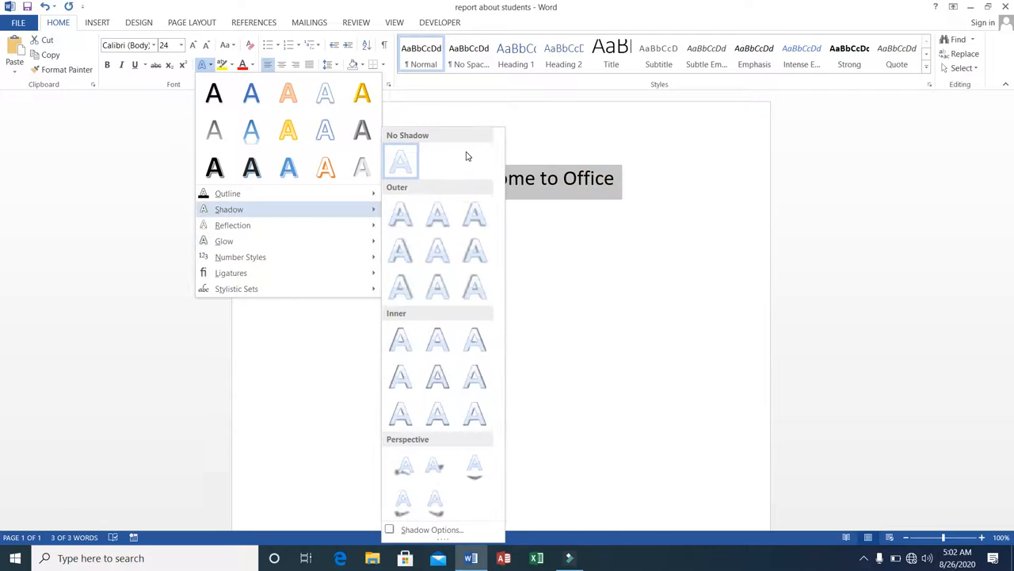
pyautogui.click(634, 191)
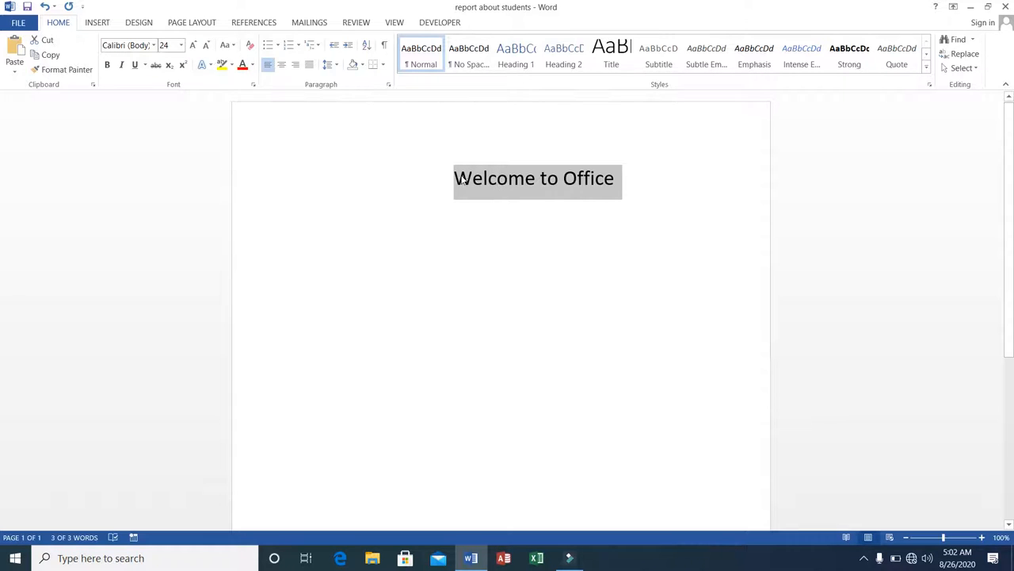
pyautogui.click(232, 68)
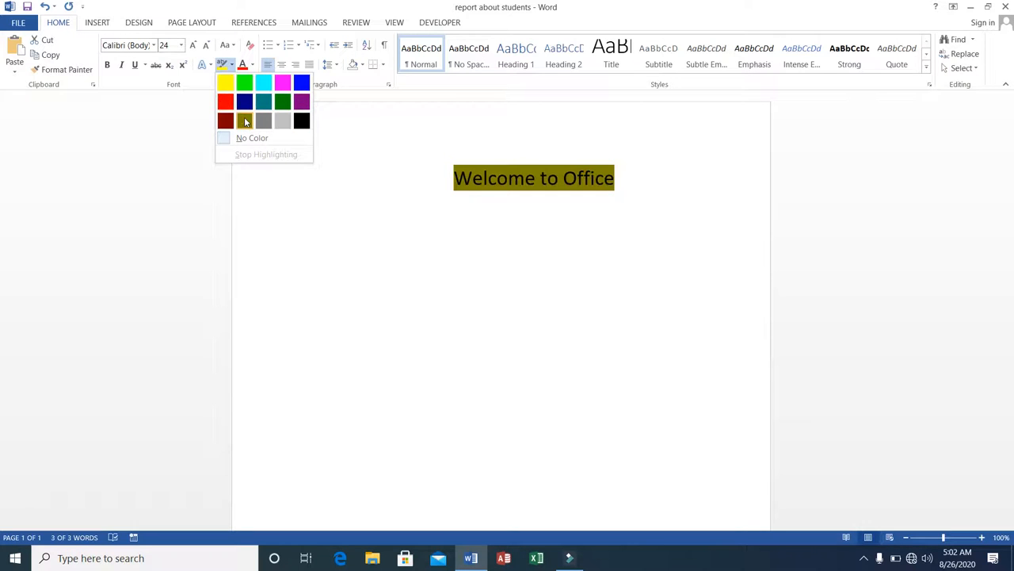
pyautogui.click(245, 120)
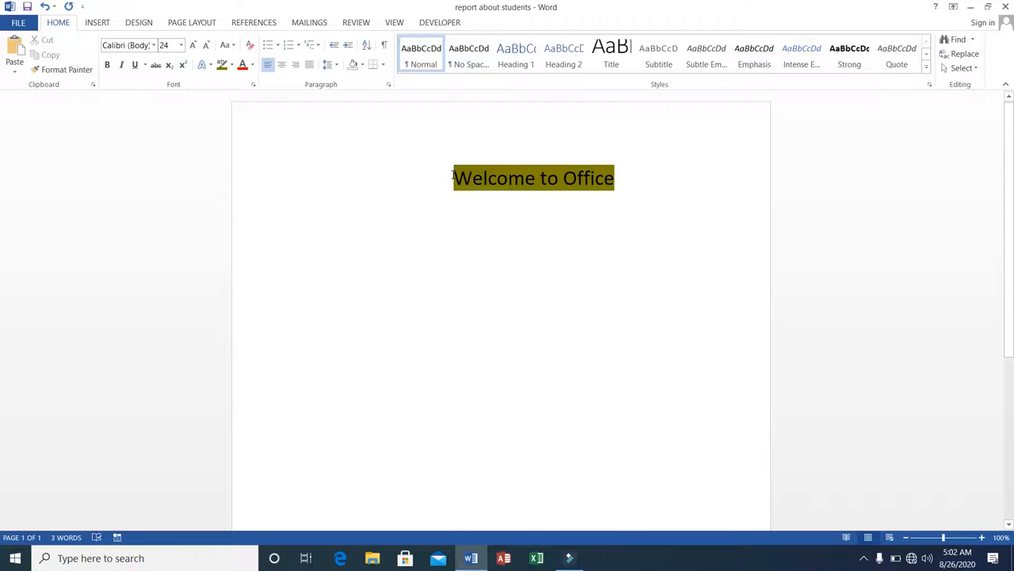
# Change the Welcome to Office line's font colour to light gray
pyautogui.moveTo(453, 176); pyautogui.dragTo(604, 169)
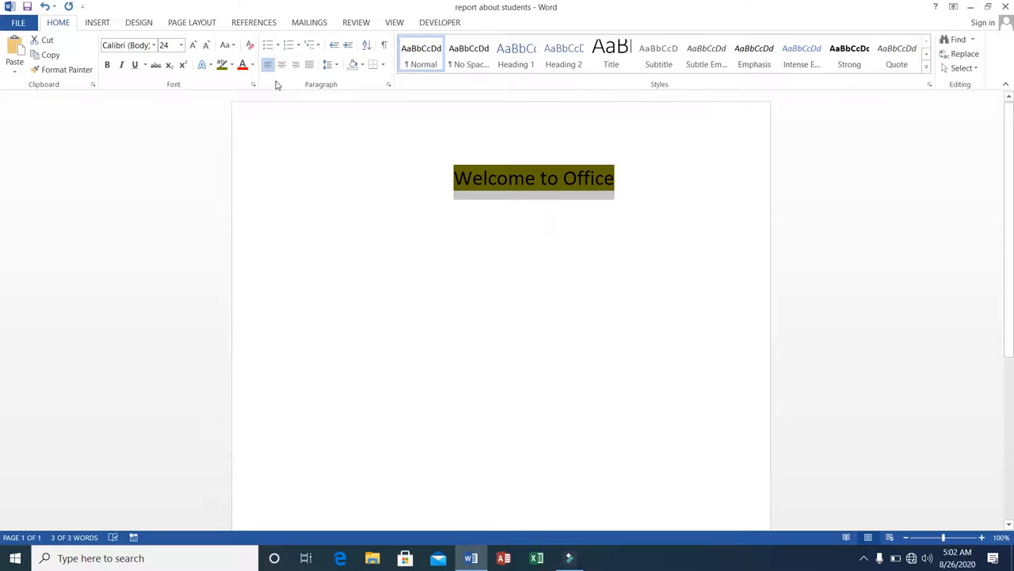
pyautogui.click(252, 67)
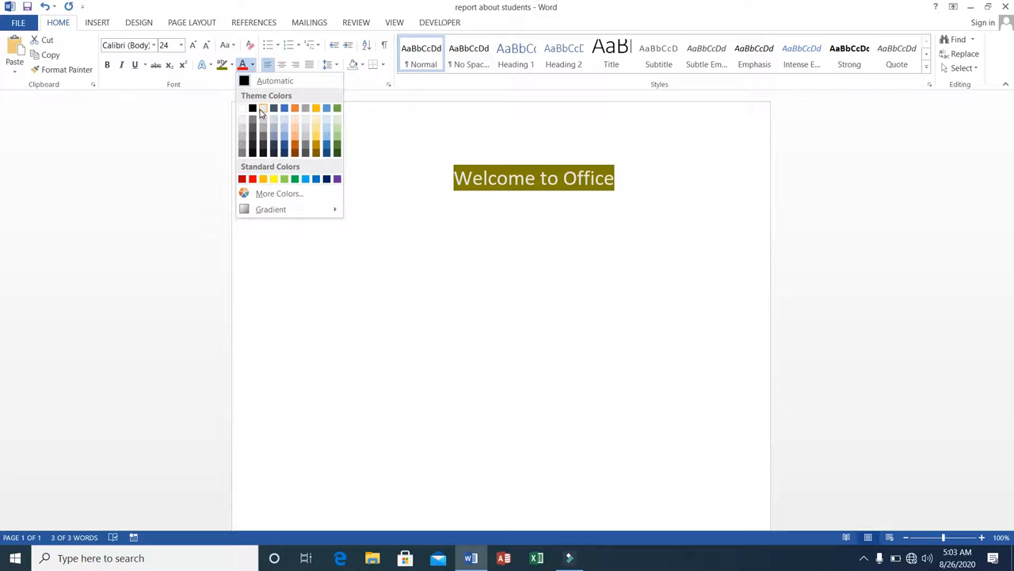
pyautogui.click(261, 108)
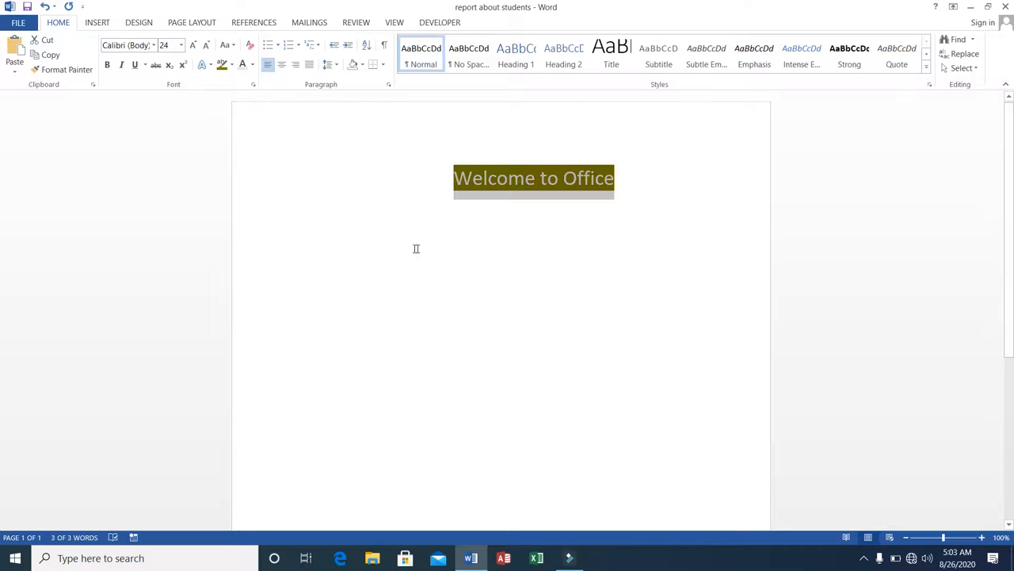
pyautogui.click(448, 198)
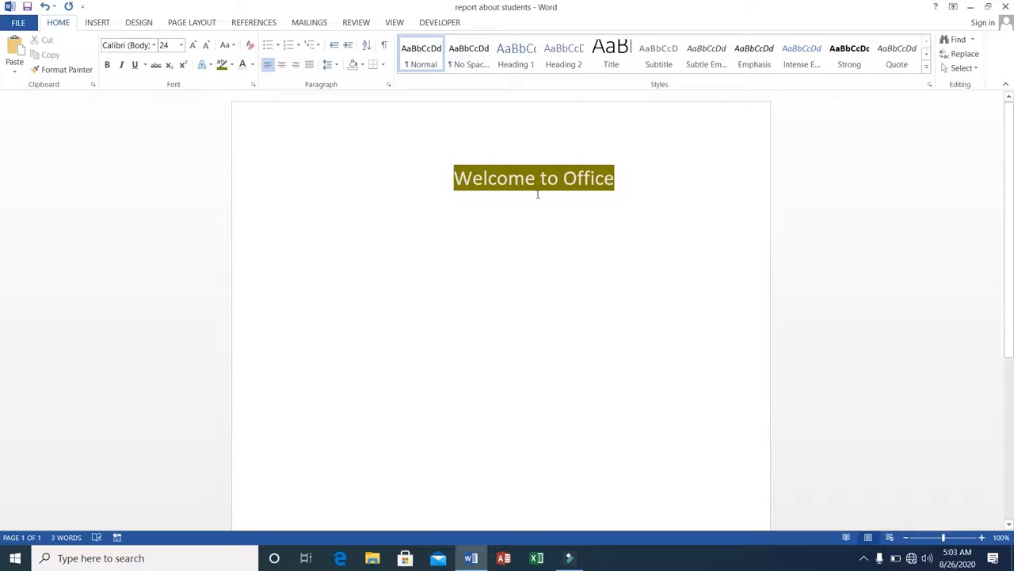
# Add two new lines below the heading and type the random text kjsdfjkdshfjjdsfjkhsdkjfhsdaf
pyautogui.click(643, 179)
pyautogui.press('Return')
pyautogui.press('Return')
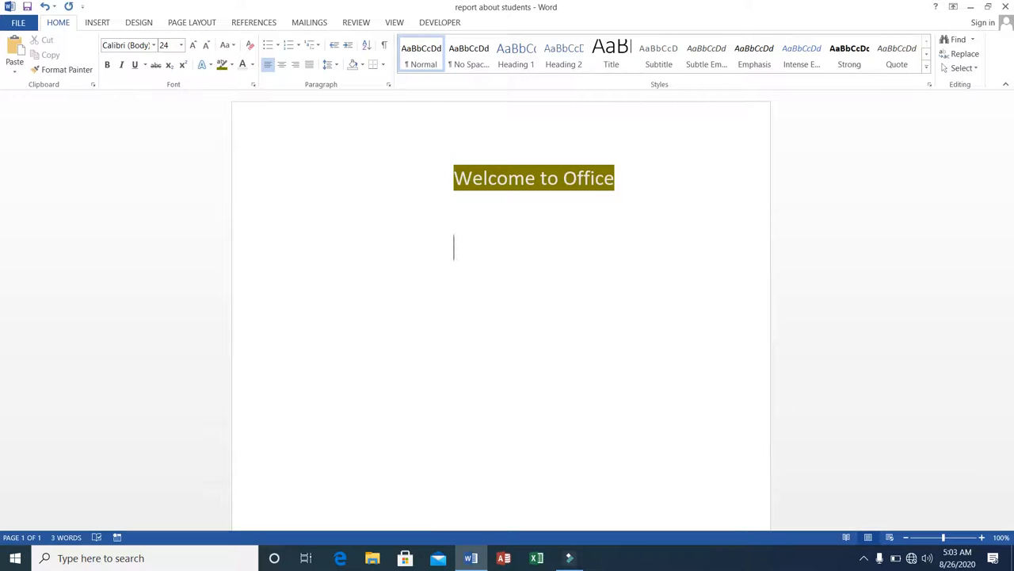
pyautogui.write('khalfjkdshfjjdsfjkhsdkjfhsdaf')
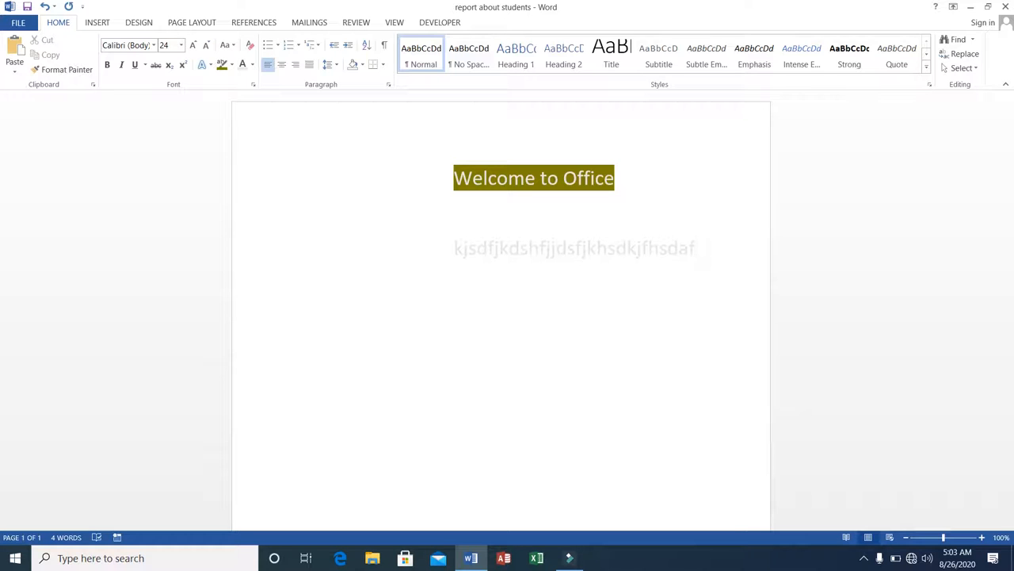
# Recolour the random-text line in a very dark gray font colour
pyautogui.click(252, 64)
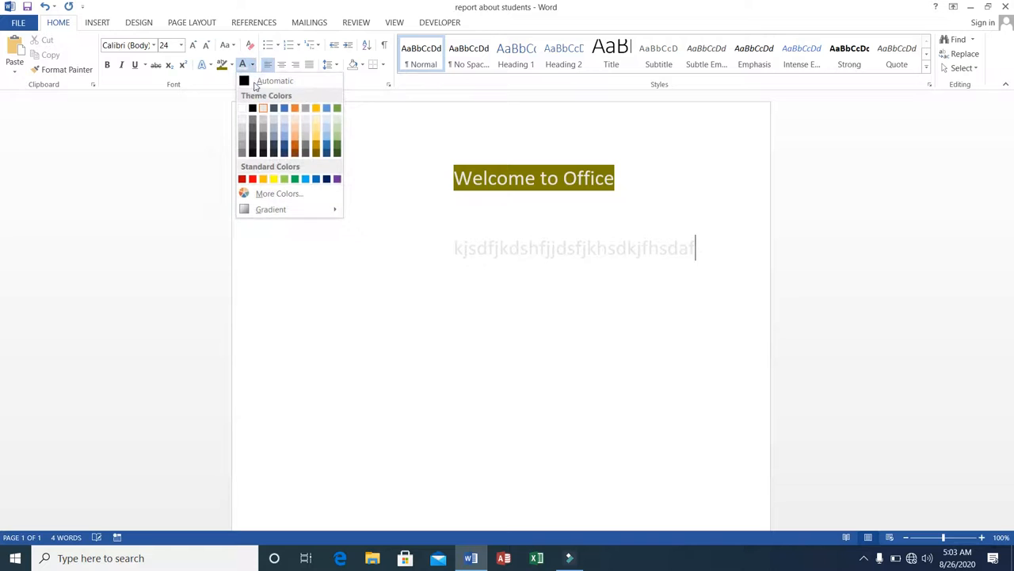
pyautogui.click(264, 154)
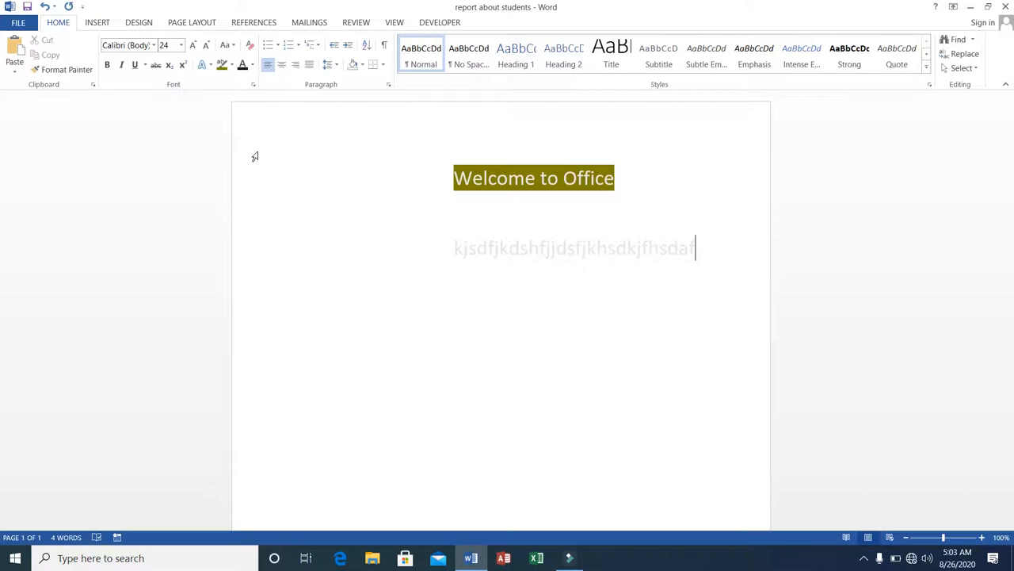
pyautogui.hotkey('shift', 'Left')
pyautogui.hotkey('shift', 'Left')
pyautogui.hotkey('shift', 'Left')
pyautogui.hotkey('shift', 'Left')
pyautogui.hotkey('shift', 'Left')
pyautogui.hotkey('shift', 'Left')
pyautogui.hotkey('shift', 'Left')
pyautogui.hotkey('shift', 'Left')
pyautogui.hotkey('shift', 'Left')
pyautogui.hotkey('shift', 'Left')
pyautogui.hotkey('shift', 'Left')
pyautogui.hotkey('shift', 'Left')
pyautogui.hotkey('shift', 'Left')
pyautogui.hotkey('shift', 'Left')
pyautogui.hotkey('shift', 'Left')
pyautogui.hotkey('shift', 'Left')
pyautogui.hotkey('shift', 'Left')
pyautogui.hotkey('shift', 'Left')
pyautogui.hotkey('shift', 'Left')
pyautogui.hotkey('shift', 'Left')
pyautogui.hotkey('shift', 'Left')
pyautogui.hotkey('shift', 'Left')
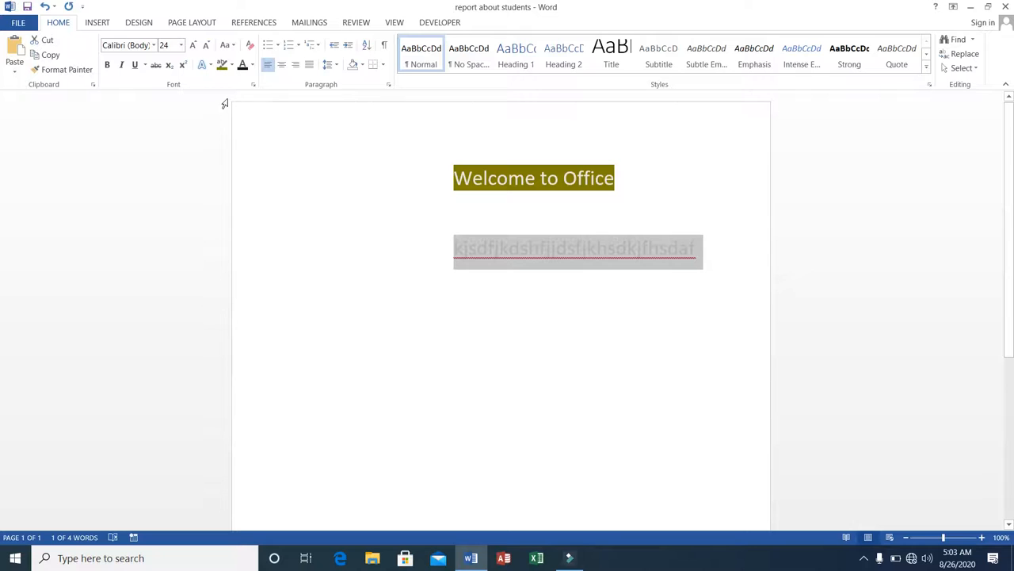
pyautogui.click(242, 66)
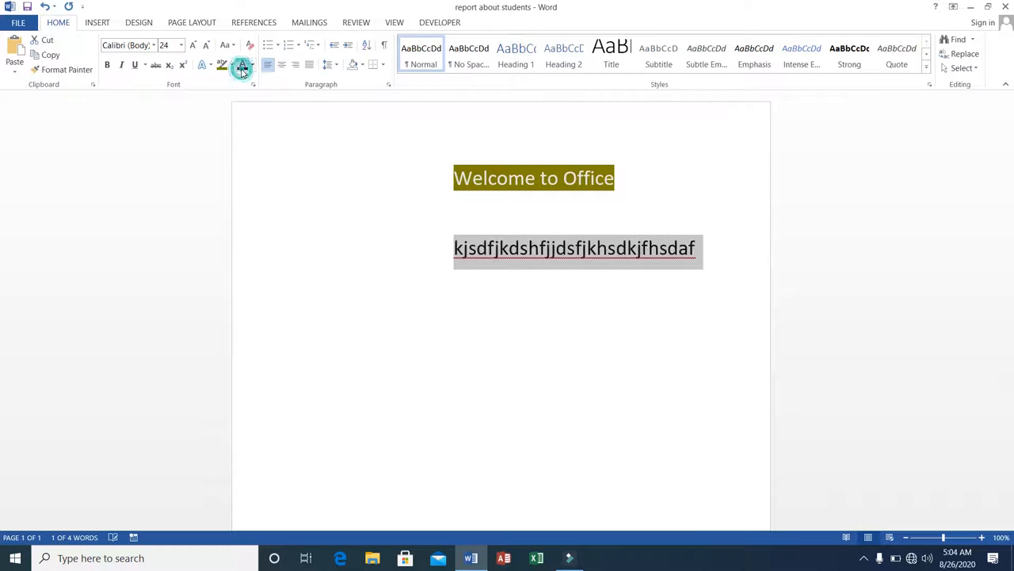
pyautogui.click(455, 250)
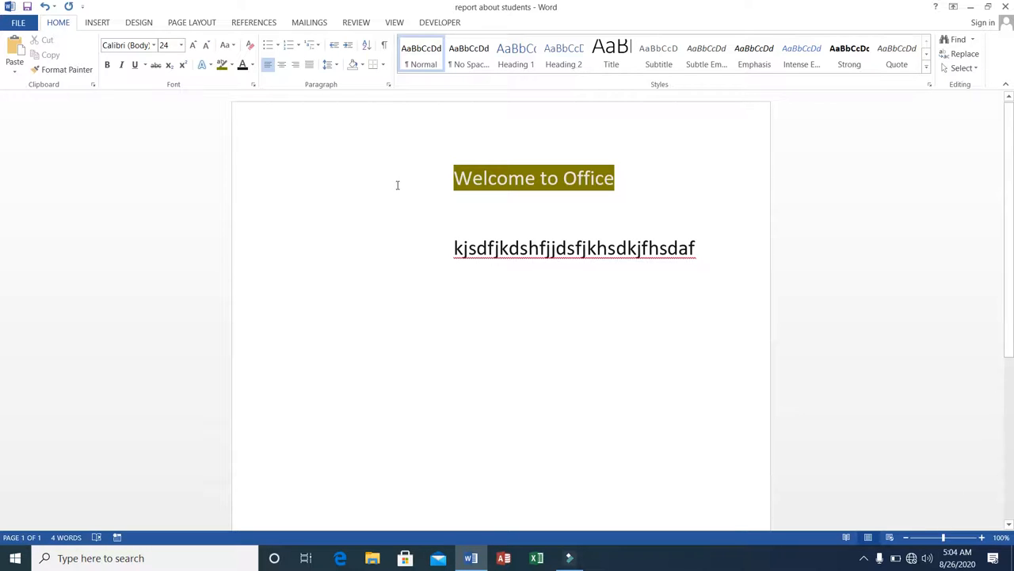
# Select both the heading and the random-text line and delete them
pyautogui.click(450, 176)
pyautogui.click(453, 172)
pyautogui.moveTo(454, 172); pyautogui.dragTo(720, 248)
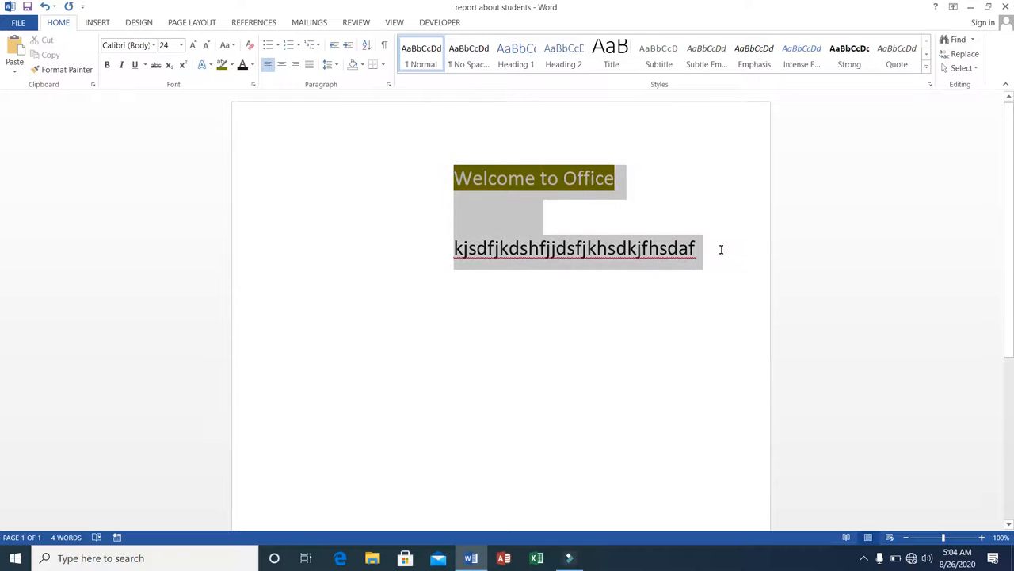
pyautogui.press('Delete')
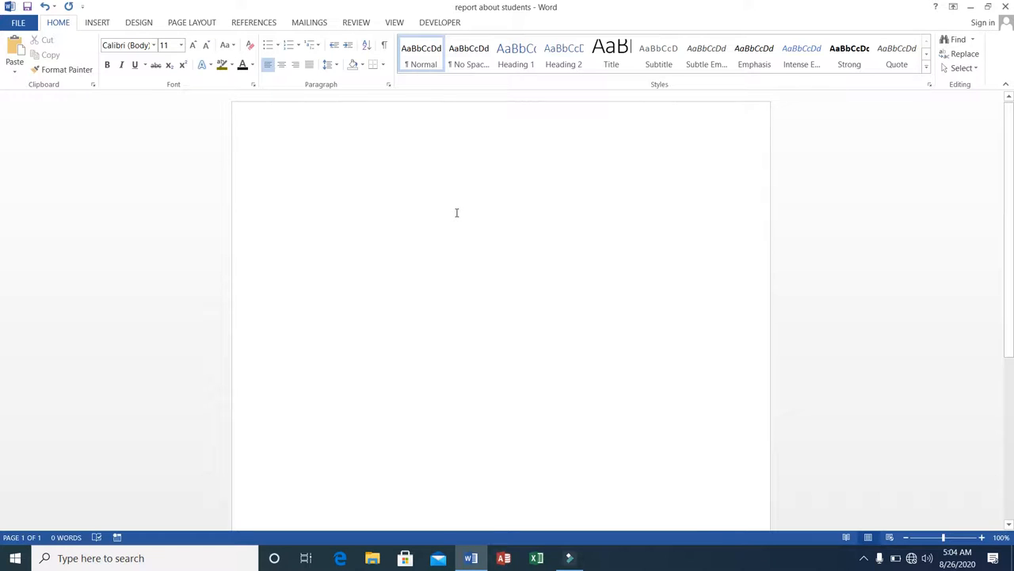
# Type the line Welcome to Office at the top of the page
pyautogui.write('Welcome t')
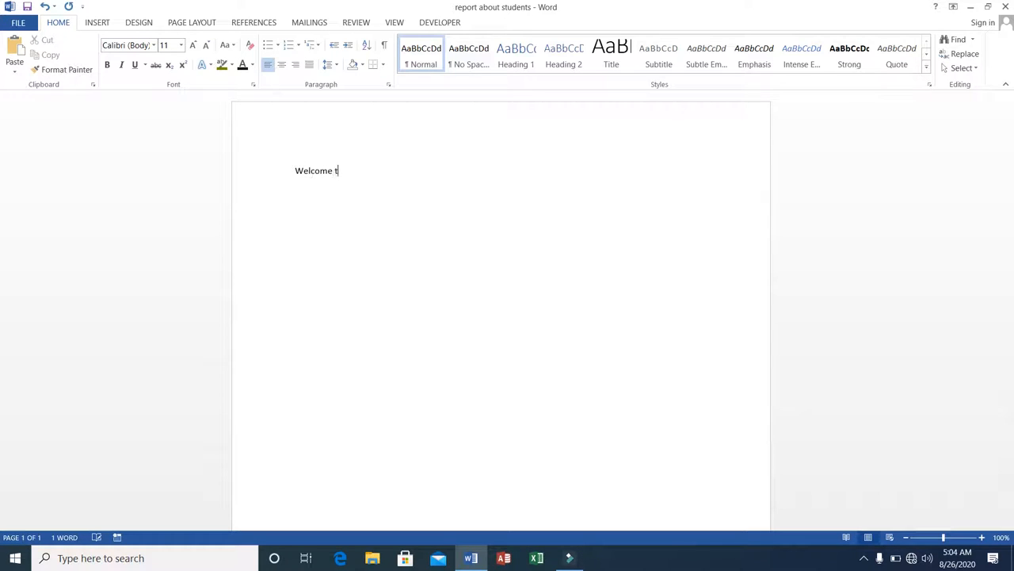
pyautogui.write('o Officwe')
pyautogui.press('BackSpace')
pyautogui.press('BackSpace')
# Select the Welcome to Office line and grow its font size step by step to 36
pyautogui.click(296, 168)
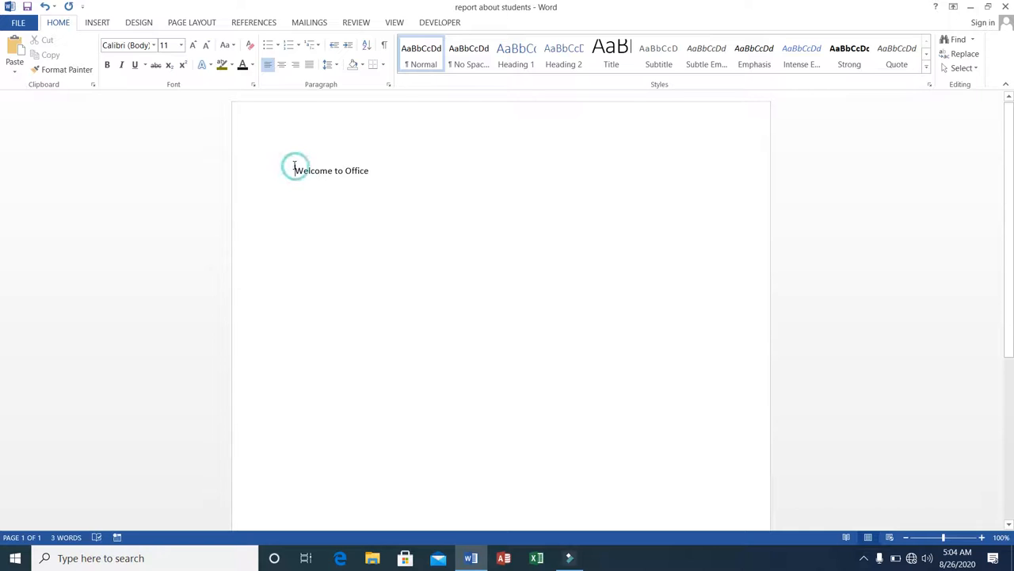
pyautogui.moveTo(296, 168); pyautogui.dragTo(379, 175)
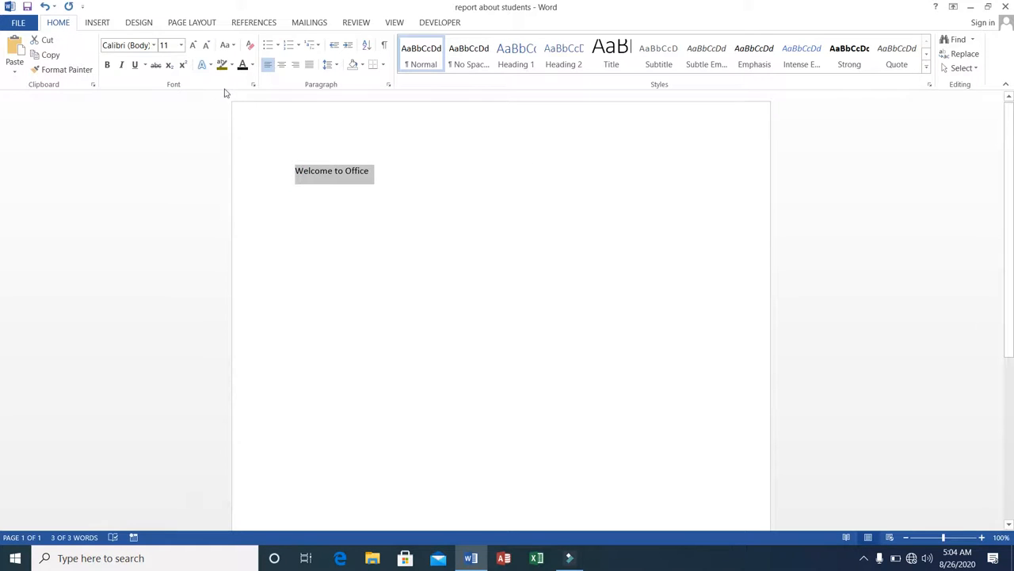
pyautogui.click(193, 45)
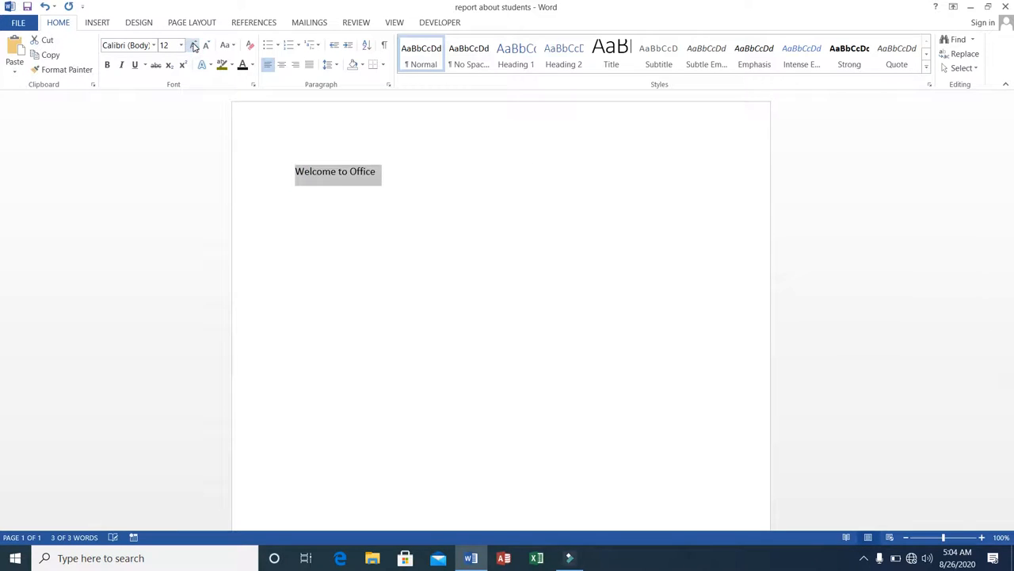
pyautogui.click(193, 46)
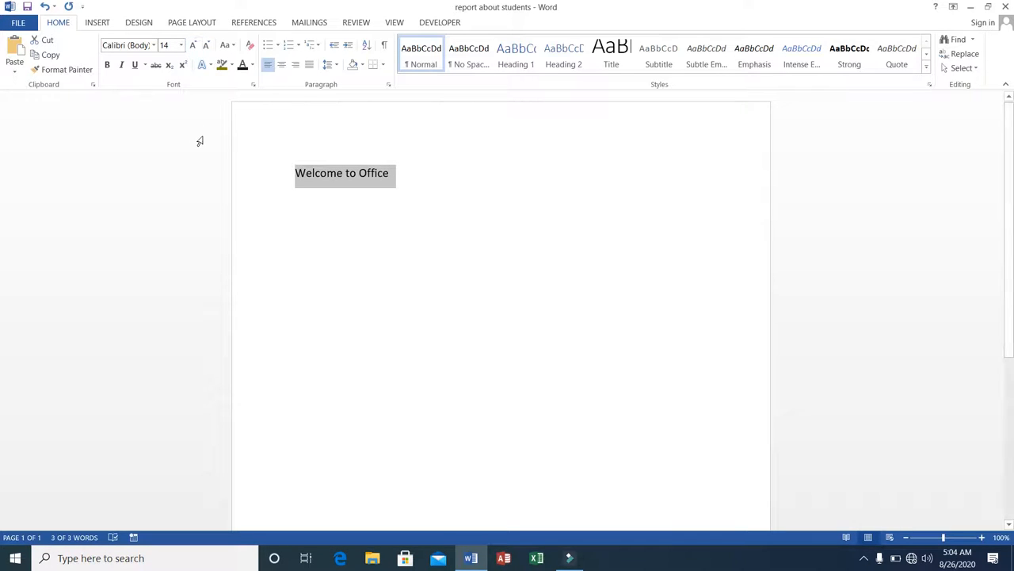
pyautogui.click(182, 47)
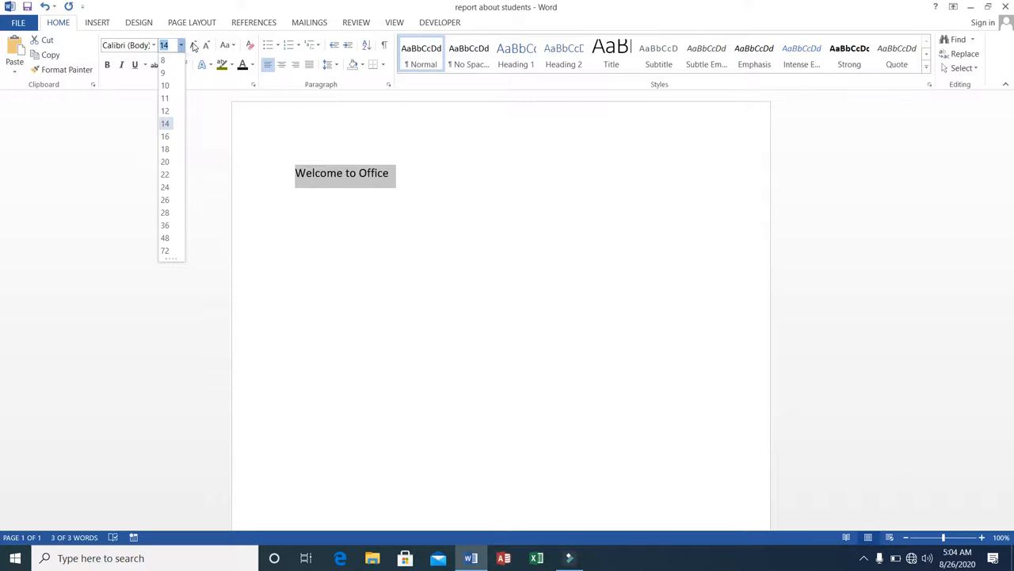
pyautogui.click(194, 45)
pyautogui.click(193, 46)
pyautogui.click(192, 46)
pyautogui.click(193, 46)
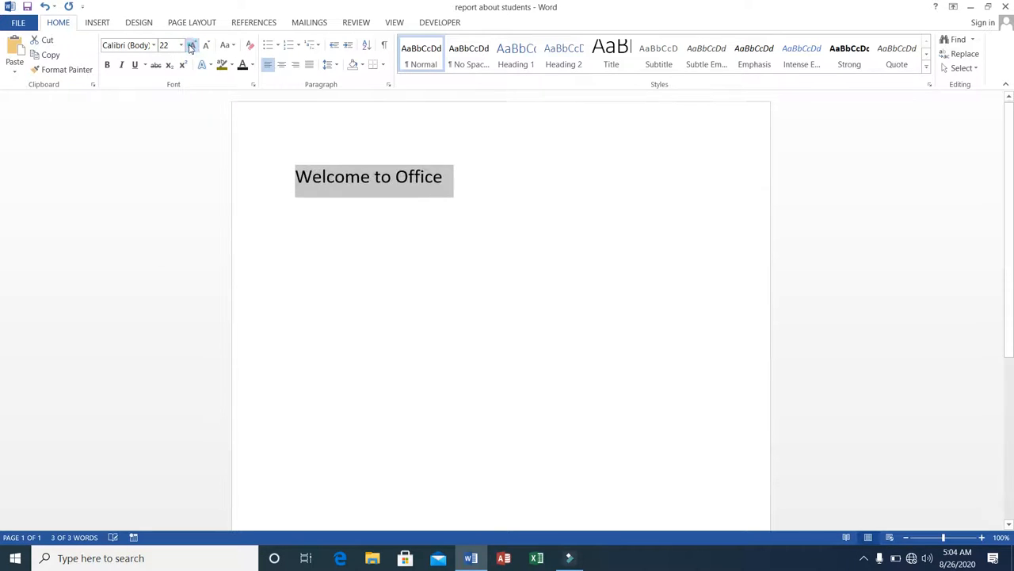
pyautogui.click(191, 47)
pyautogui.click(191, 47)
pyautogui.click(190, 46)
pyautogui.click(189, 46)
# Grow the Welcome to Office line's font size to 72, then shrink it step by step down to 9
pyautogui.click(193, 46)
pyautogui.click(192, 46)
pyautogui.click(192, 46)
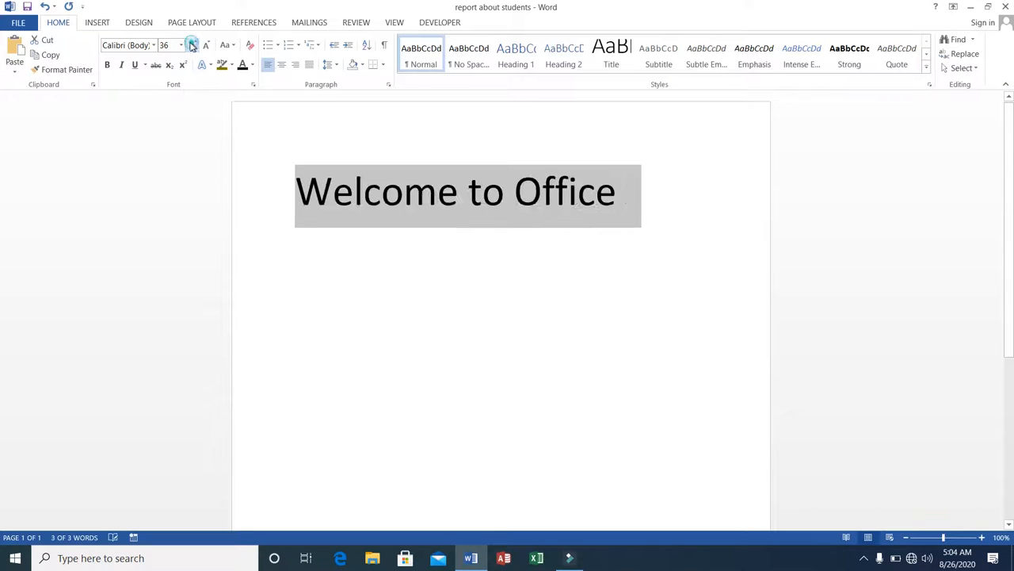
pyautogui.click(193, 46)
pyautogui.click(193, 46)
pyautogui.click(193, 46)
pyautogui.click(193, 46)
pyautogui.click(193, 46)
pyautogui.click(206, 45)
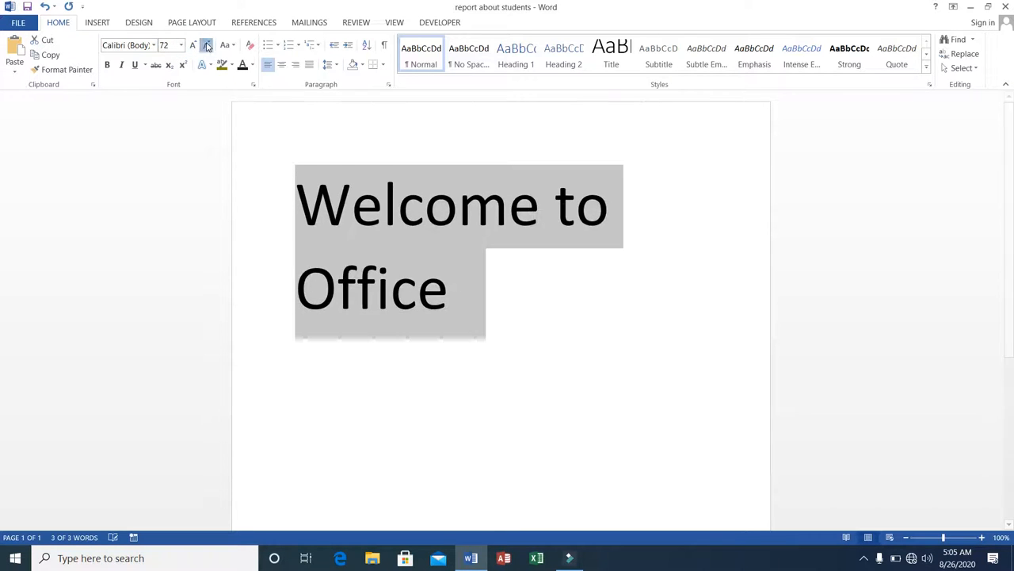
pyautogui.click(206, 45)
pyautogui.click(206, 45)
pyautogui.click(206, 45)
pyautogui.click(206, 45)
pyautogui.click(205, 44)
pyautogui.click(205, 43)
pyautogui.click(205, 43)
pyautogui.click(205, 44)
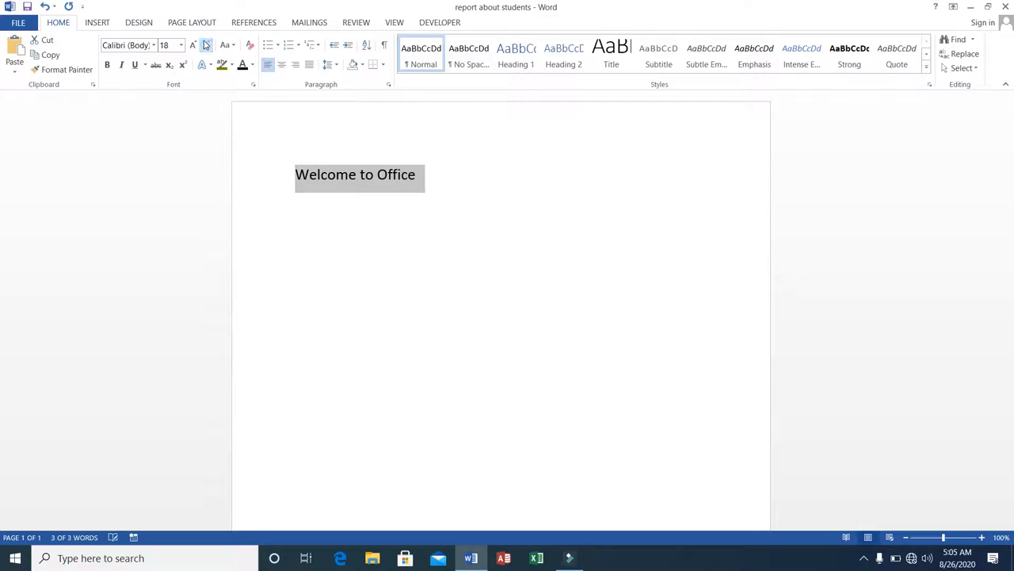
pyautogui.click(205, 45)
pyautogui.click(204, 45)
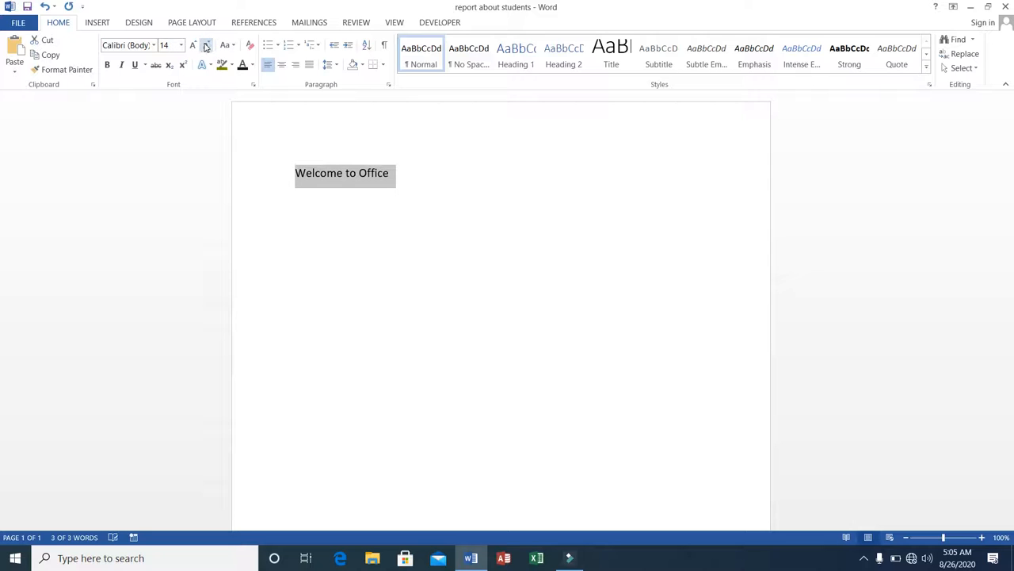
pyautogui.click(205, 45)
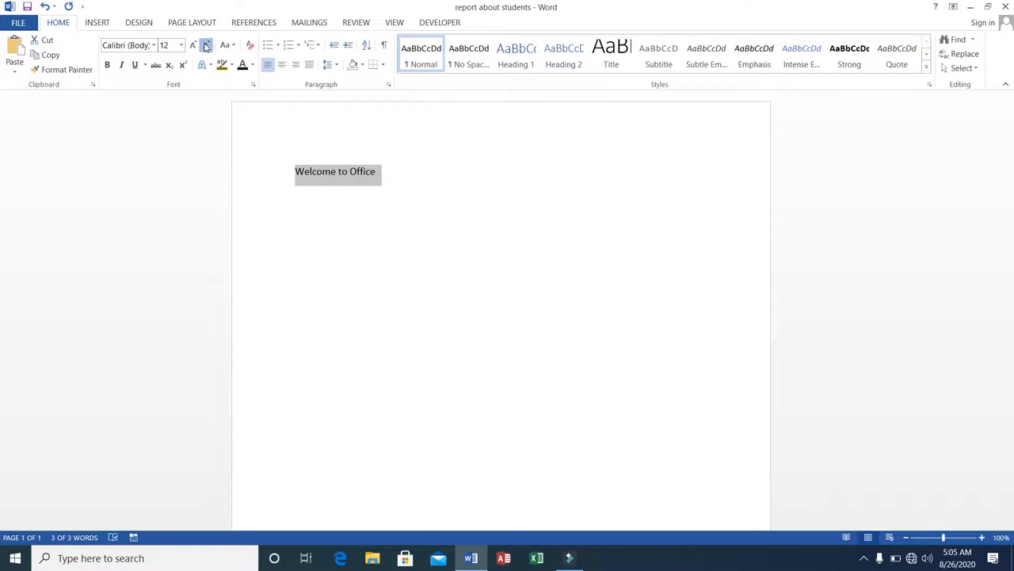
pyautogui.click(206, 45)
pyautogui.click(204, 46)
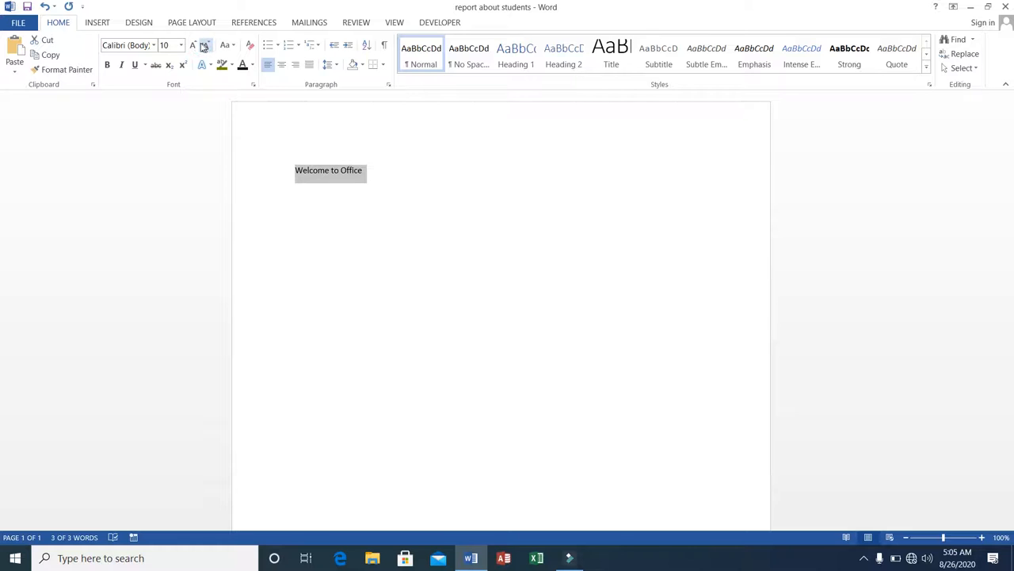
pyautogui.click(204, 45)
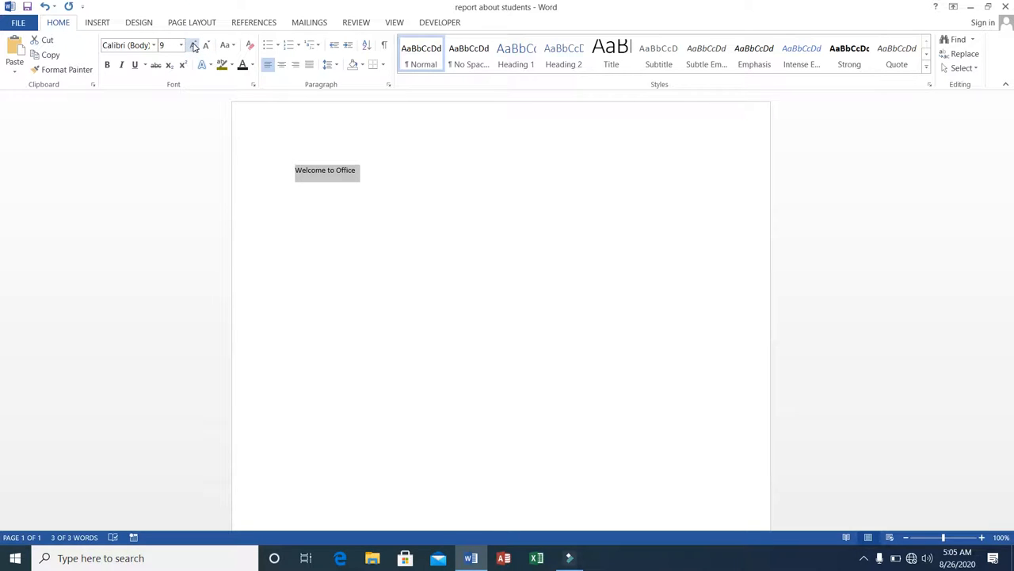
# Grow the Welcome to Office line's font size step by step to 24
pyautogui.click(193, 45)
pyautogui.click(193, 45)
pyautogui.click(191, 46)
pyautogui.click(192, 46)
pyautogui.click(191, 45)
pyautogui.click(191, 45)
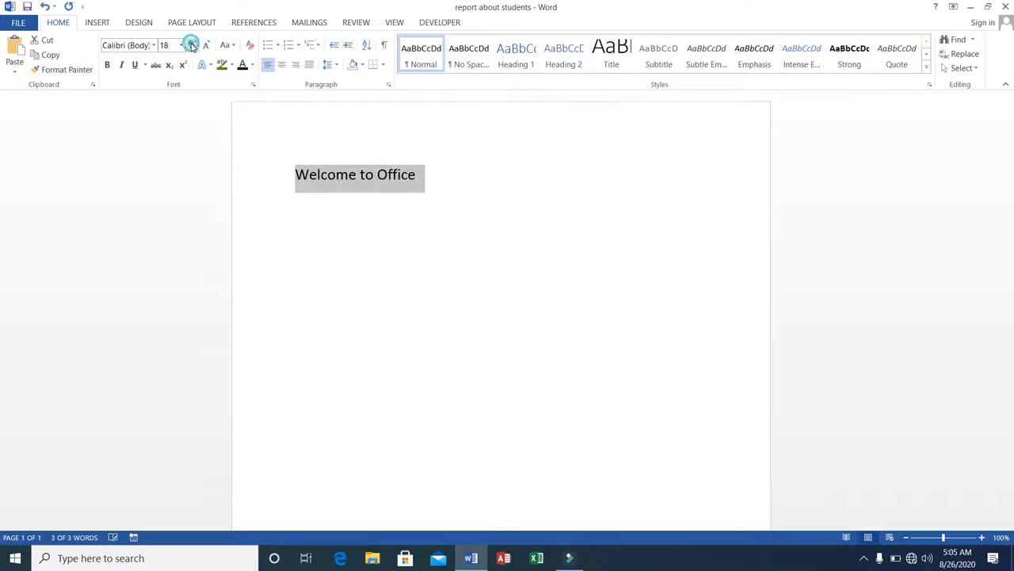
pyautogui.click(191, 45)
pyautogui.click(193, 45)
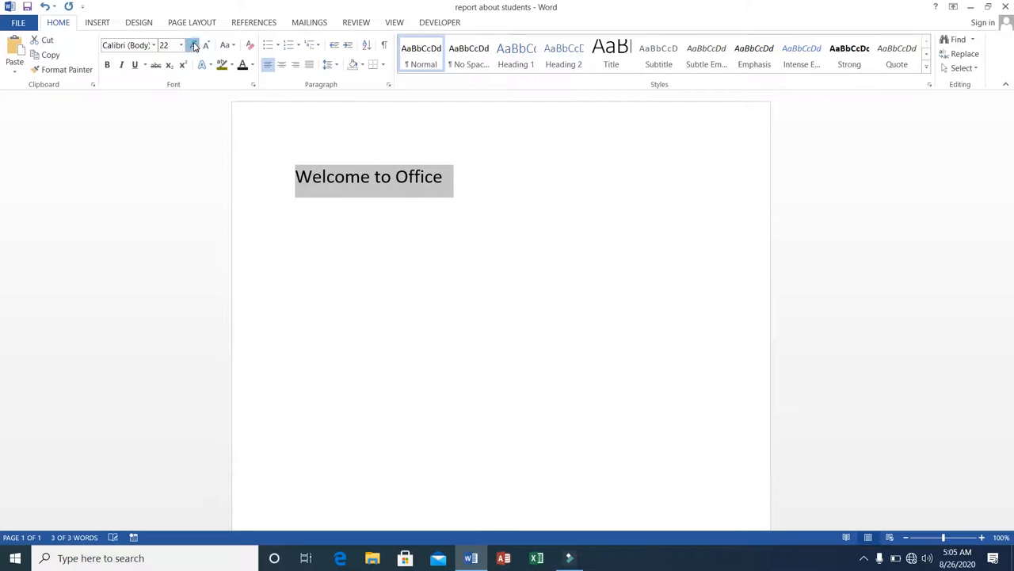
pyautogui.click(194, 45)
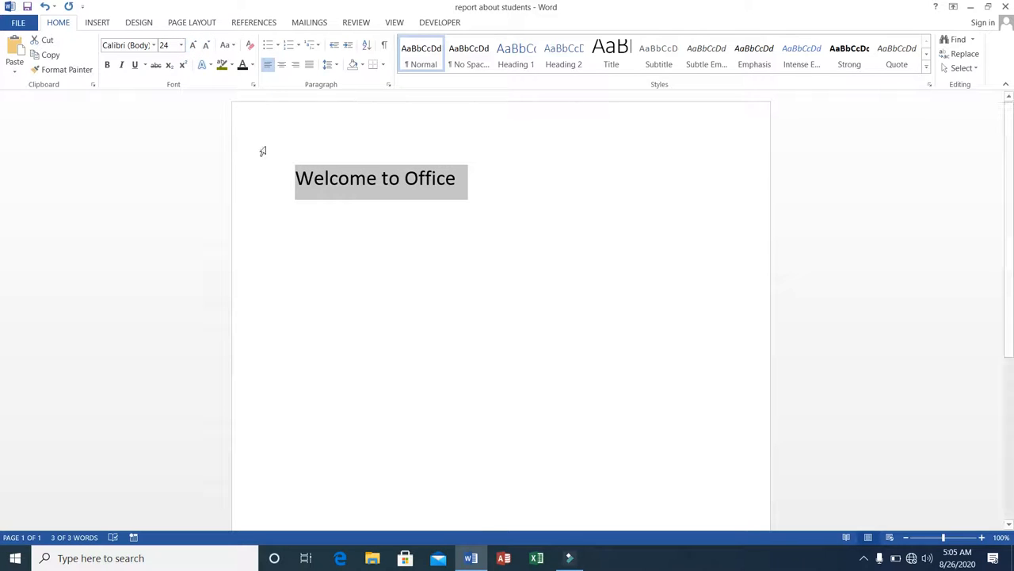
# Reselect the Welcome to Office line and apply Sentence case to it
pyautogui.click(295, 179)
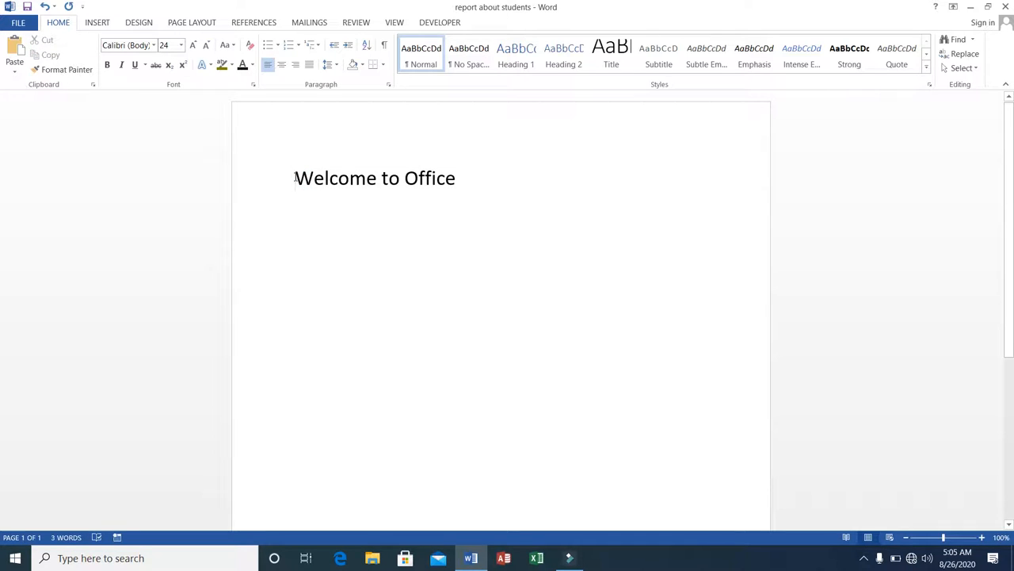
pyautogui.moveTo(295, 177); pyautogui.dragTo(474, 177)
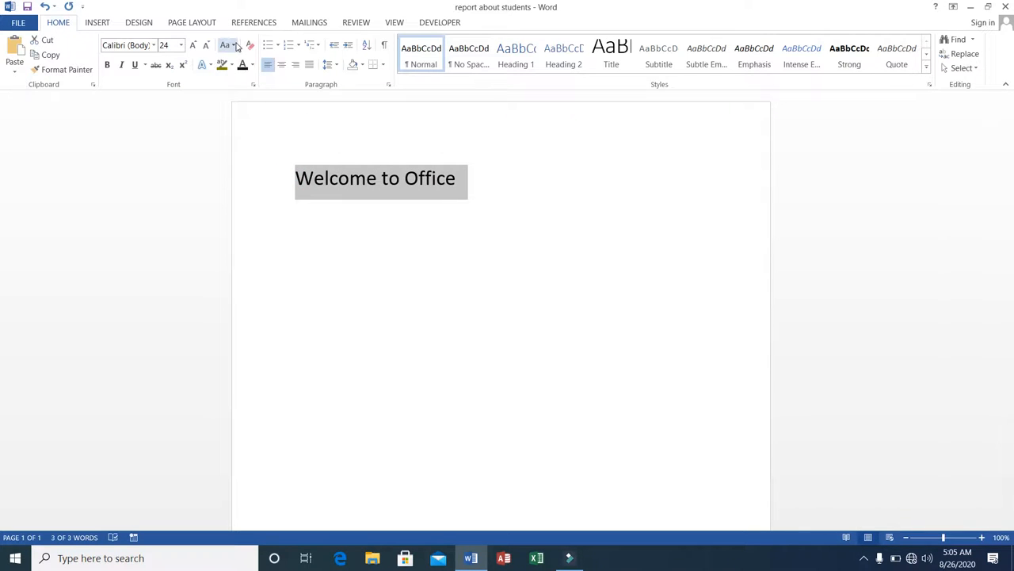
pyautogui.click(233, 45)
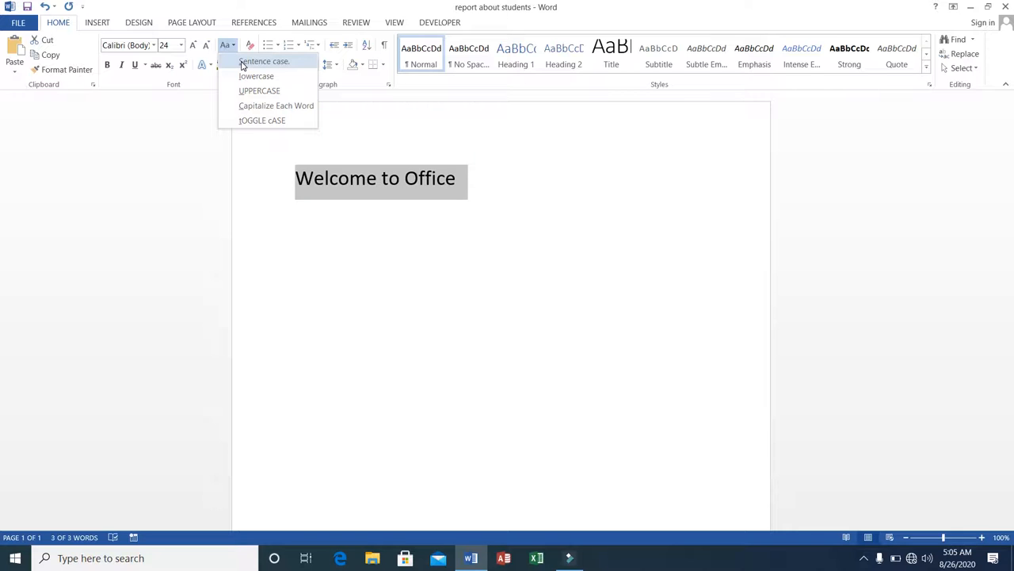
pyautogui.click(242, 63)
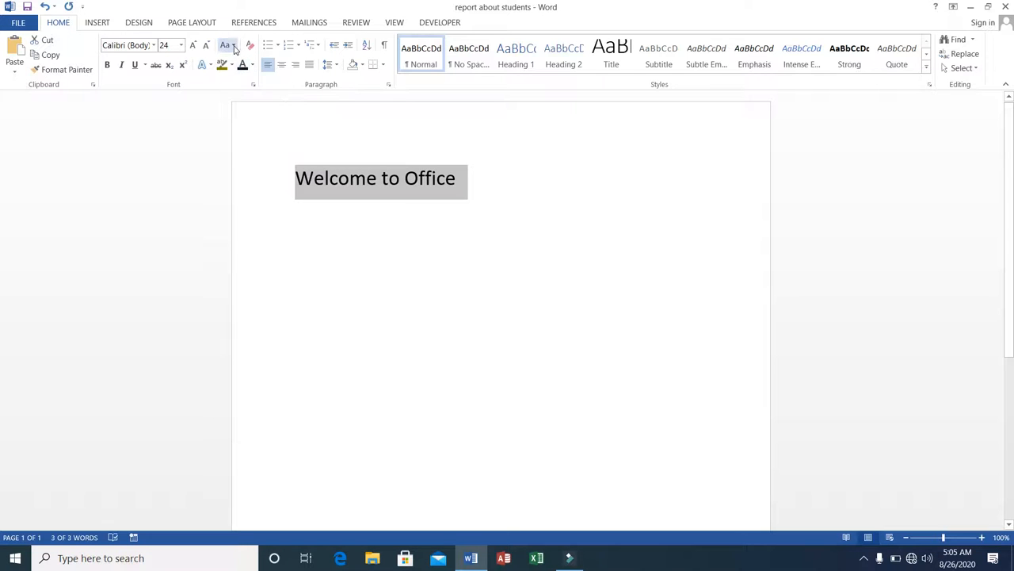
# Change the line's case to lowercase, then to UPPERCASE
pyautogui.click(227, 45)
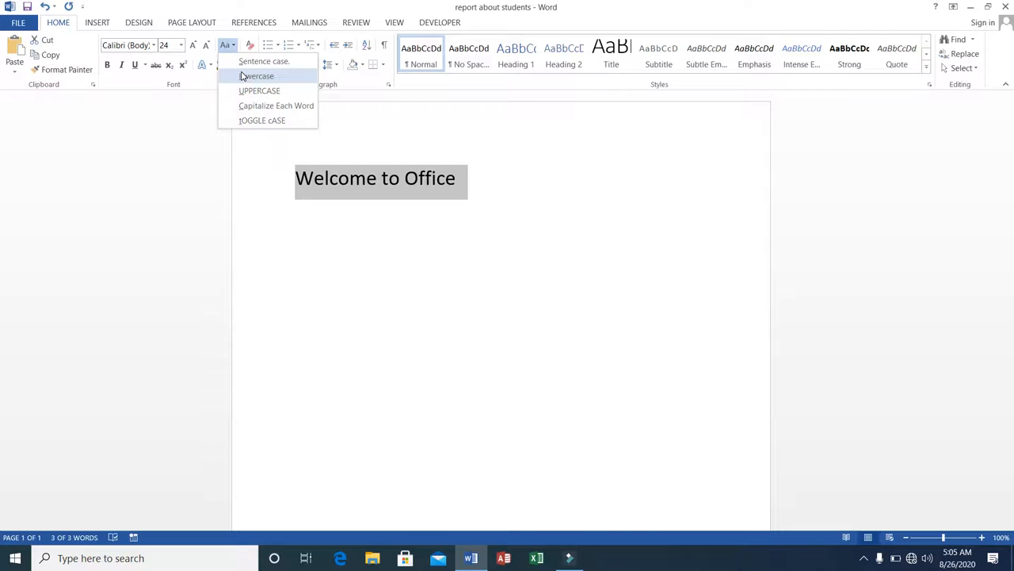
pyautogui.click(244, 76)
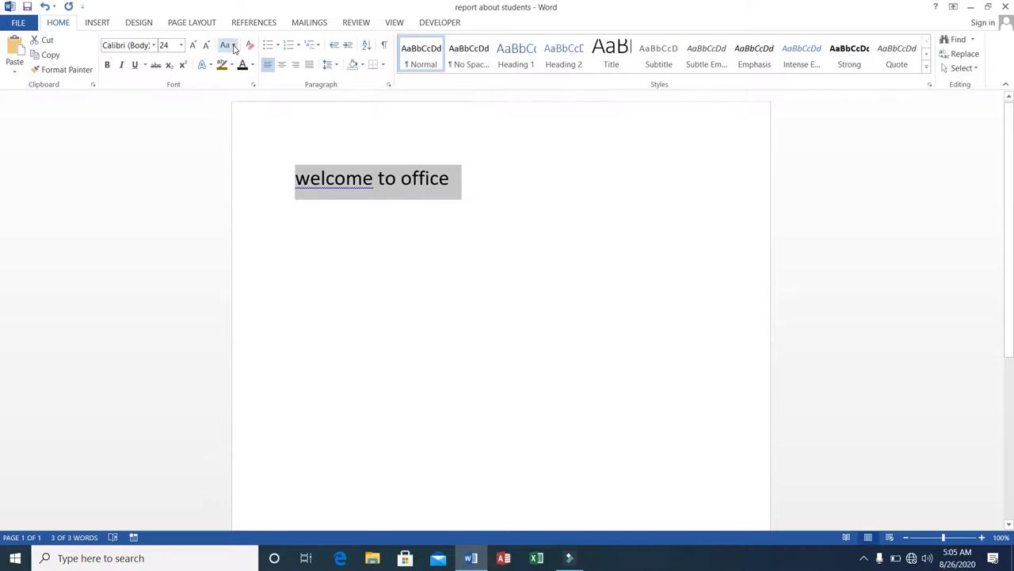
pyautogui.click(234, 48)
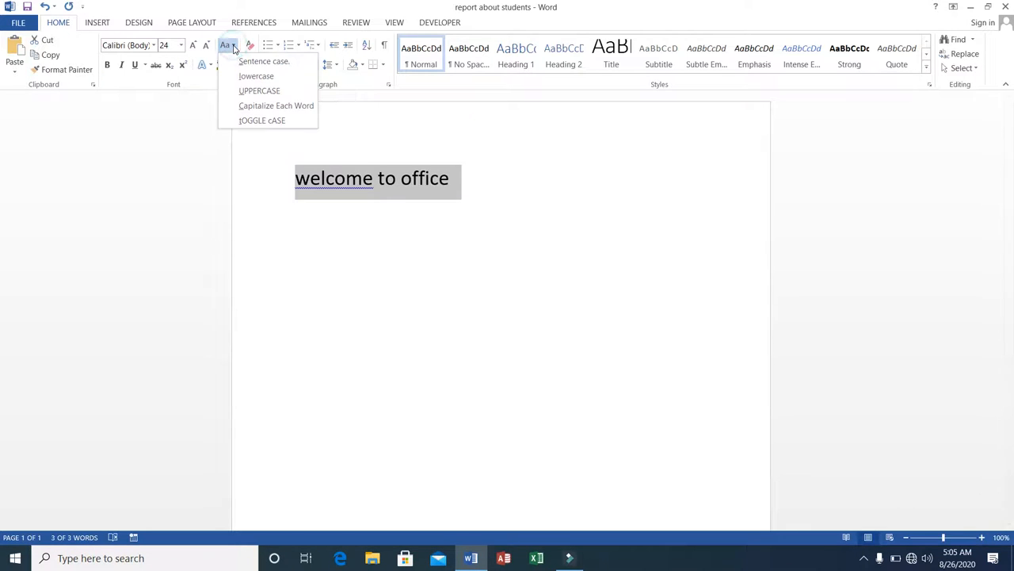
pyautogui.click(248, 91)
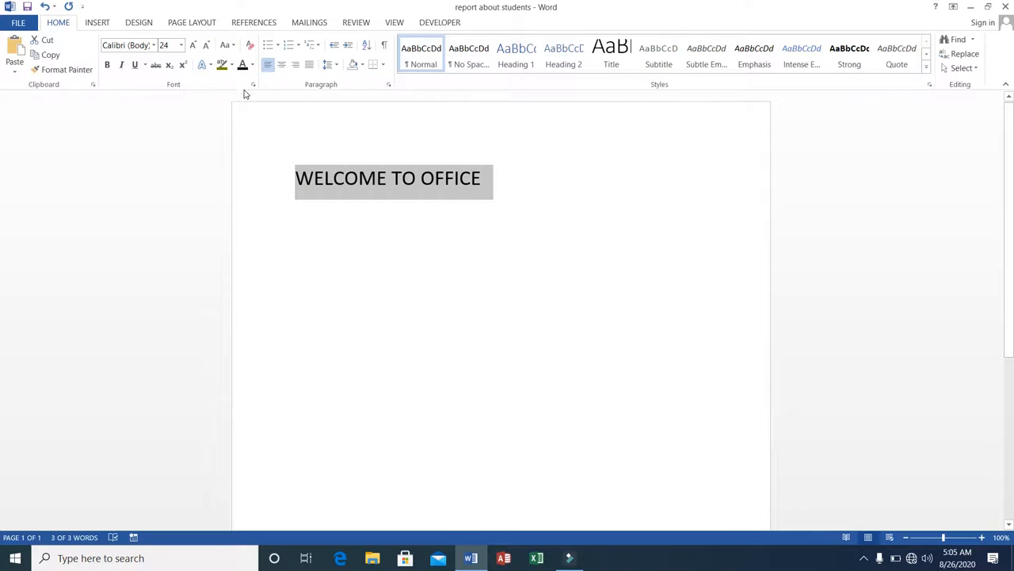
# Change the line's case to Capitalize Each Word
pyautogui.click(233, 46)
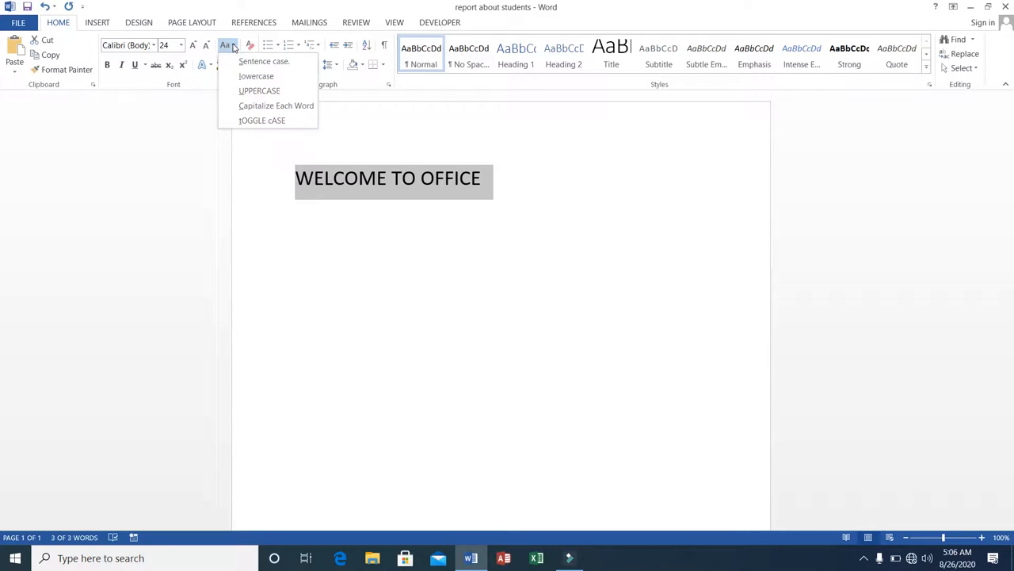
pyautogui.click(249, 105)
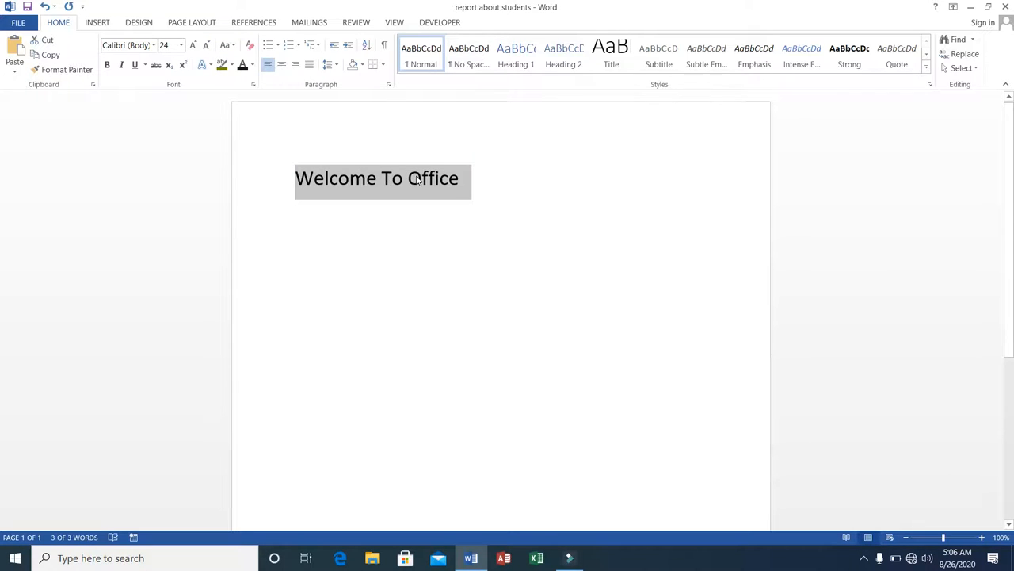
# Change the line's case to tOGGLE cASE
pyautogui.click(233, 47)
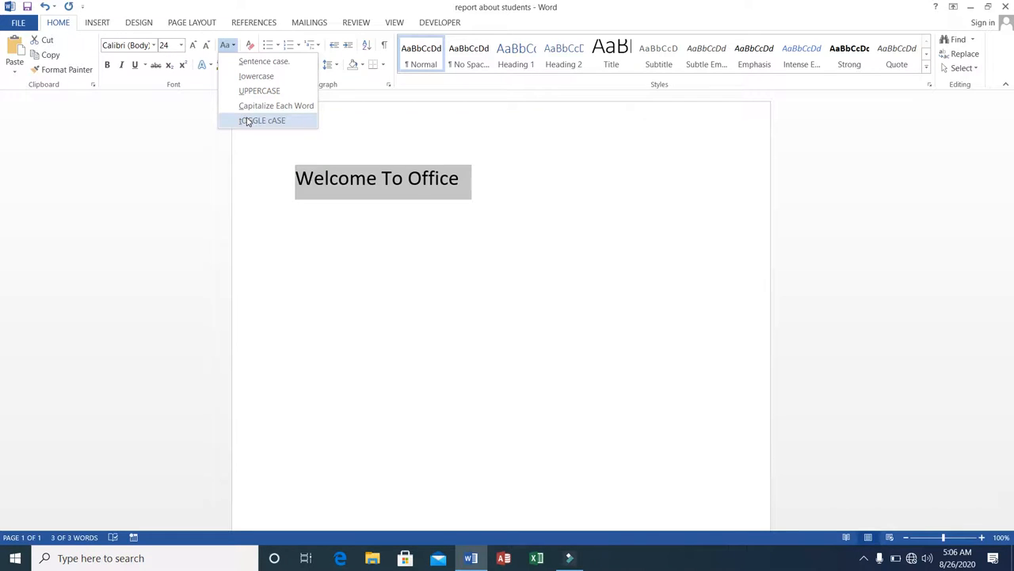
# Toggle the line's case twice and finish by applying Sentence case to it
pyautogui.click(252, 121)
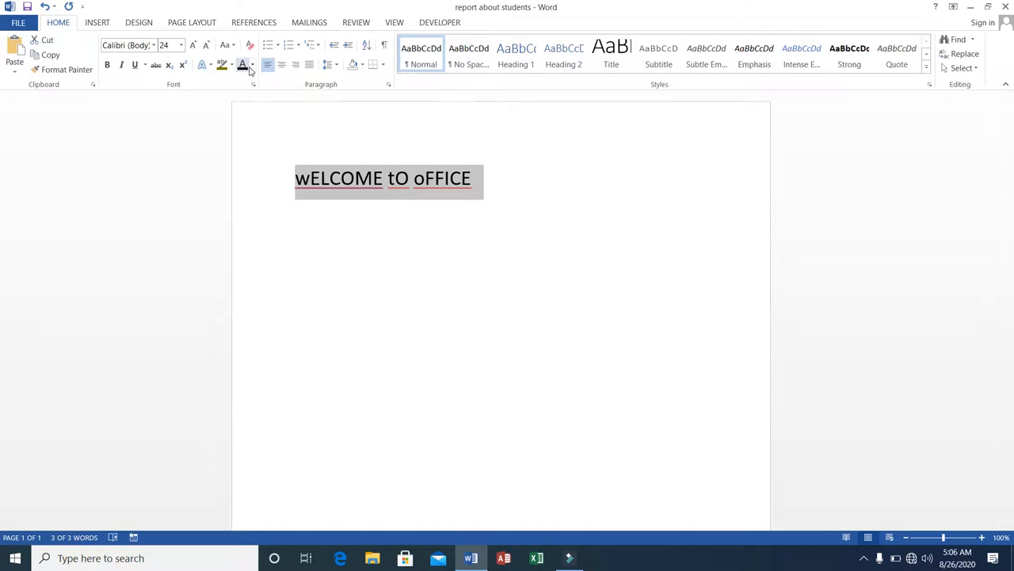
pyautogui.click(232, 46)
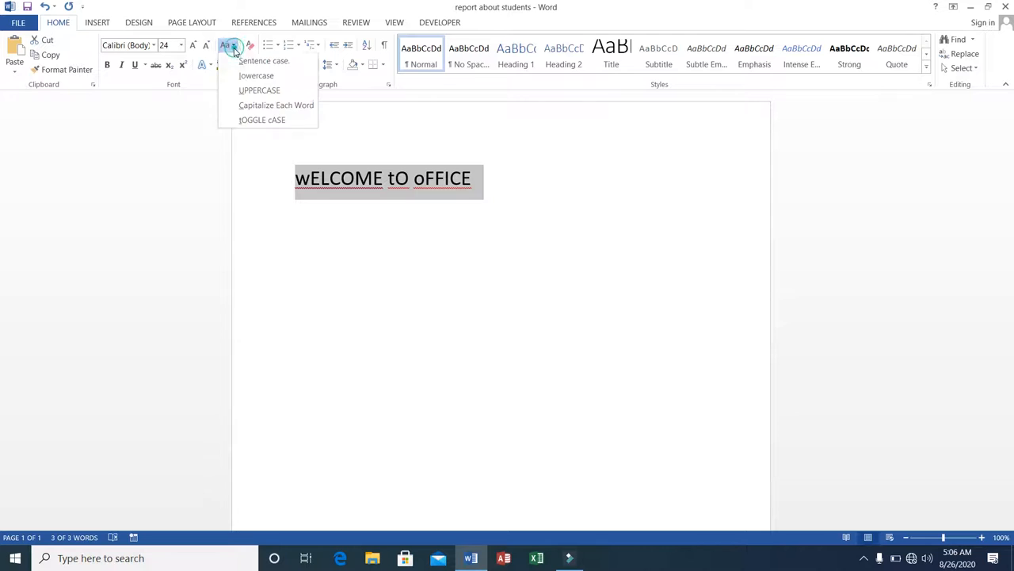
pyautogui.click(247, 119)
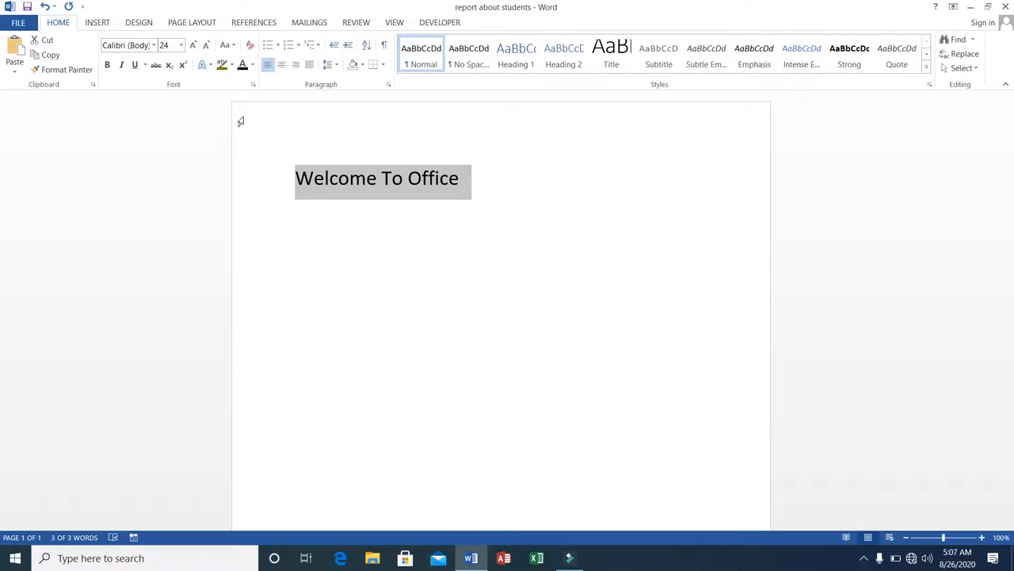
pyautogui.click(230, 46)
pyautogui.click(241, 62)
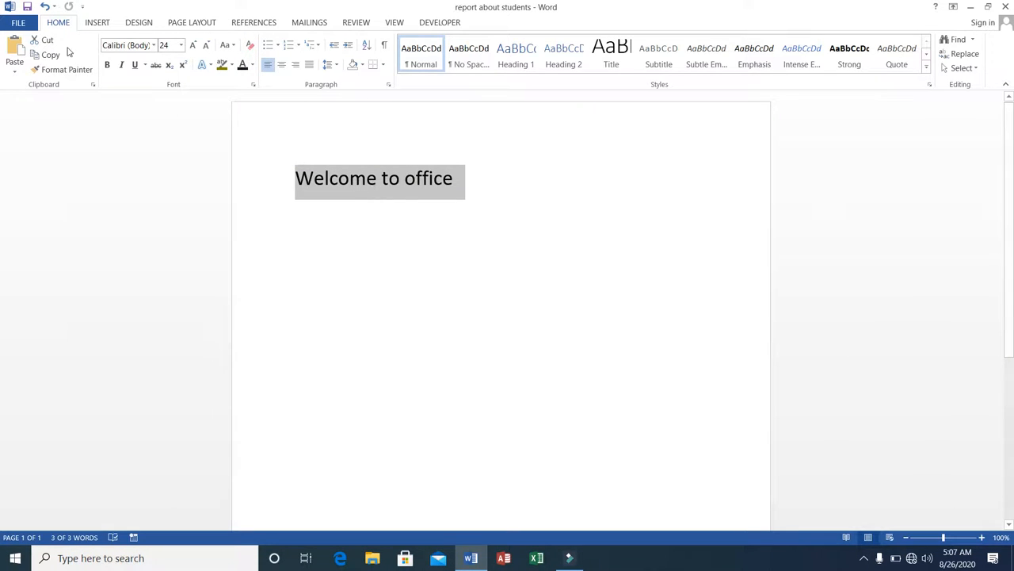
# Apply bold, italic, underline, strikethrough and an orange font colour to the line
pyautogui.click(107, 65)
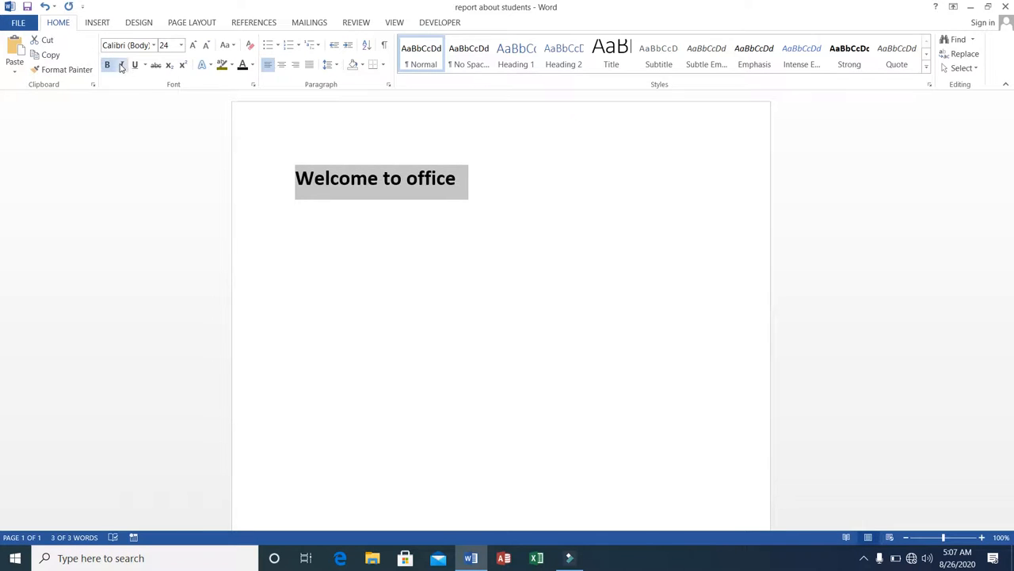
pyautogui.click(121, 65)
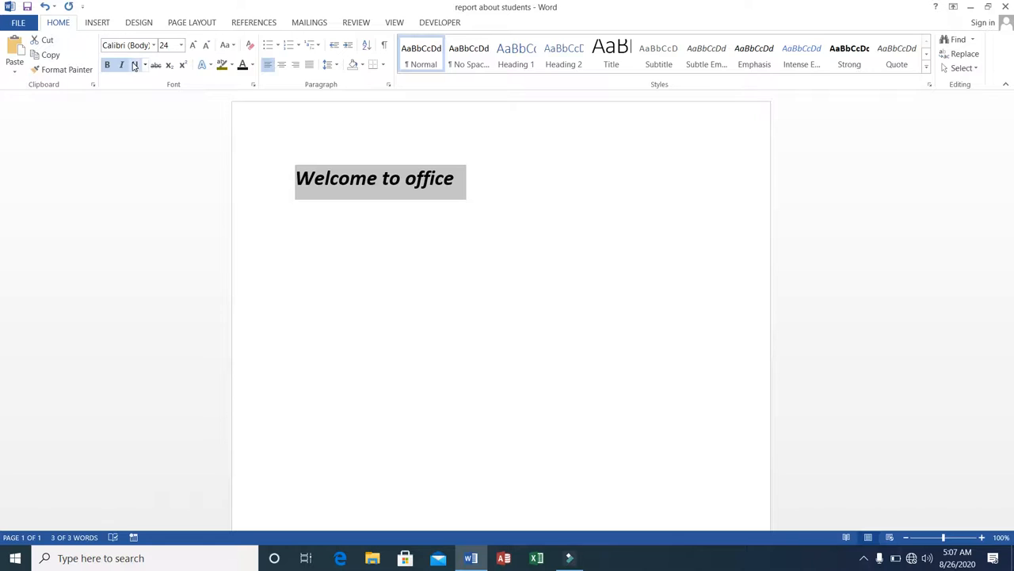
pyautogui.click(134, 64)
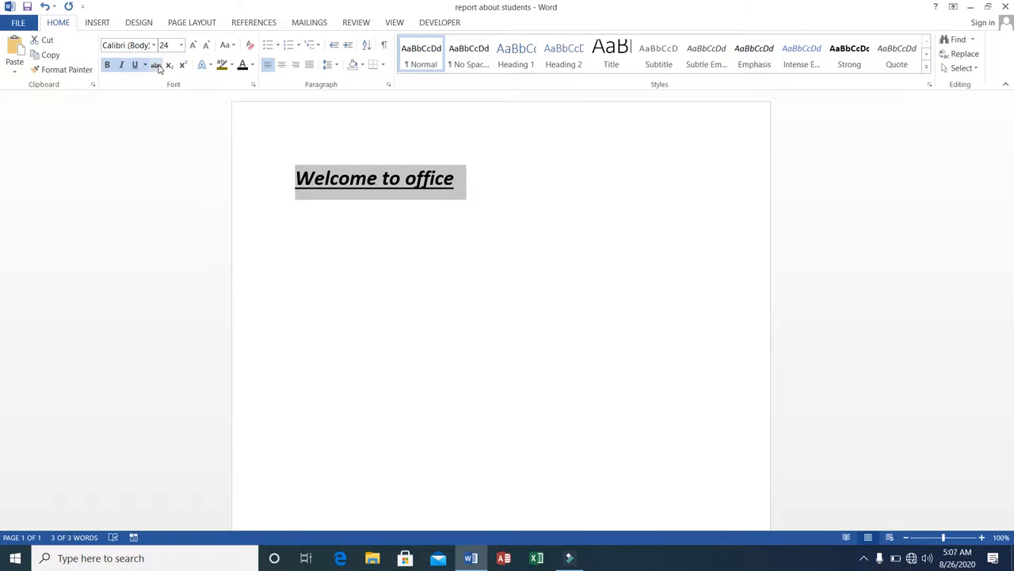
pyautogui.click(157, 67)
pyautogui.click(254, 66)
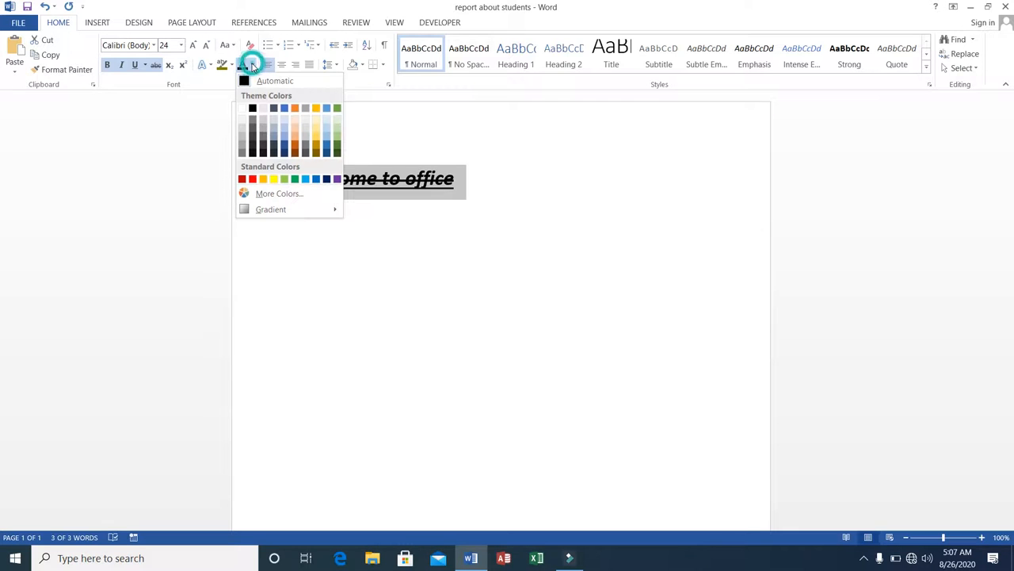
pyautogui.click(263, 180)
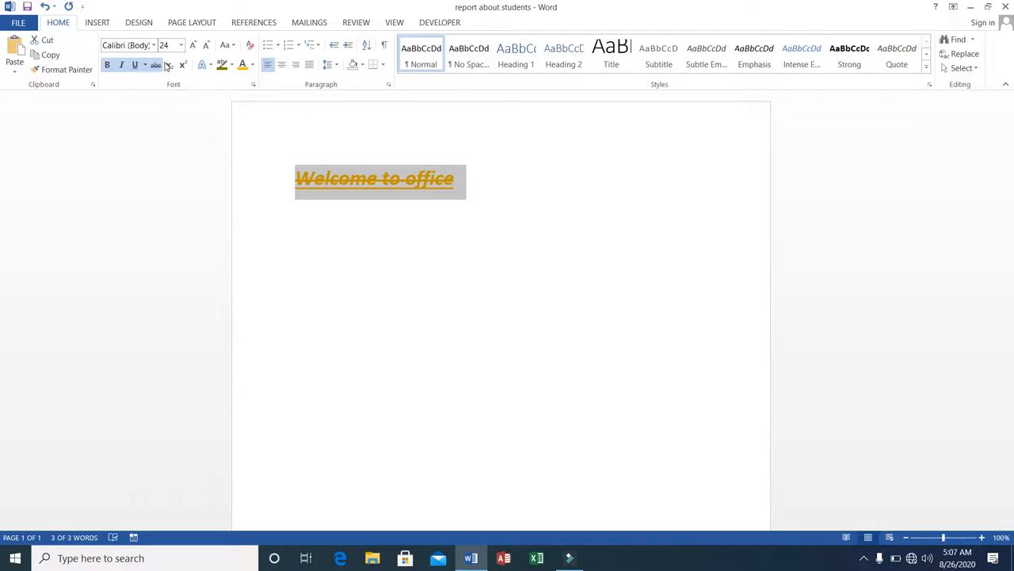
# Clear all formatting from the Welcome to office line and delete the whole line
pyautogui.click(249, 46)
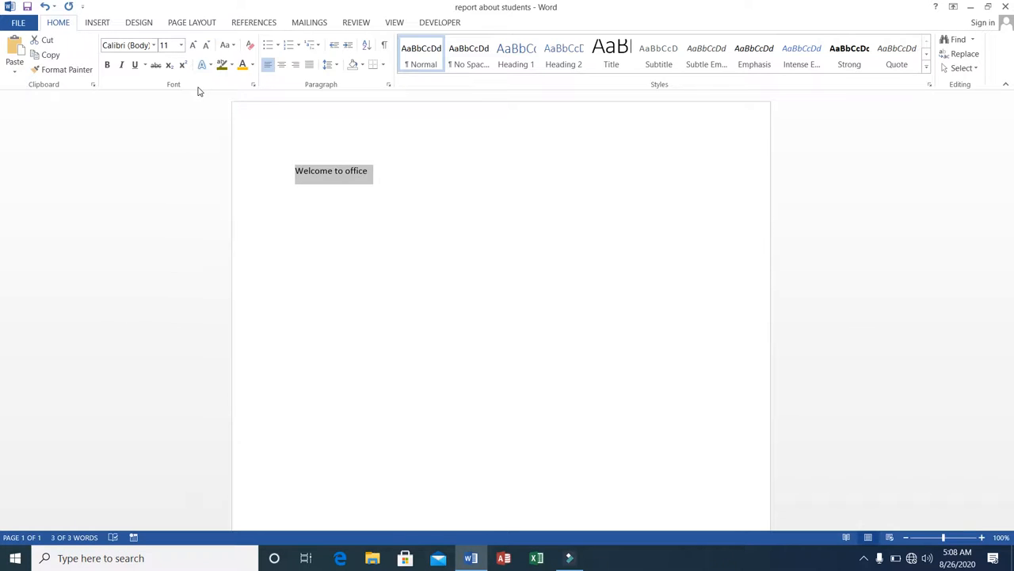
pyautogui.click(295, 172)
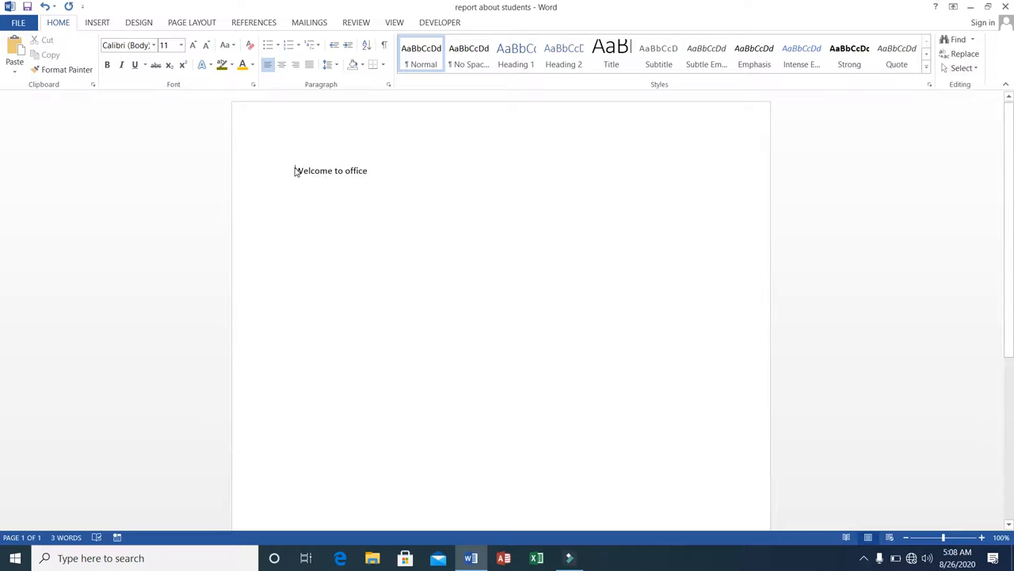
pyautogui.tripleClick(294, 172)
pyautogui.press('Delete')
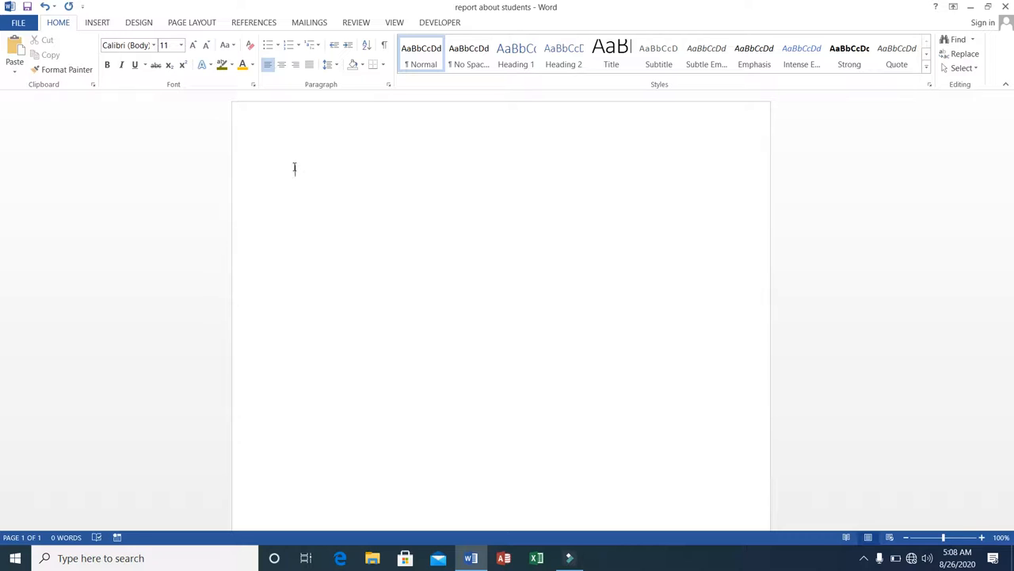
# Type the question What is the capital of Pakistan?
pyautogui.write('What is the capital of Pakistan?')
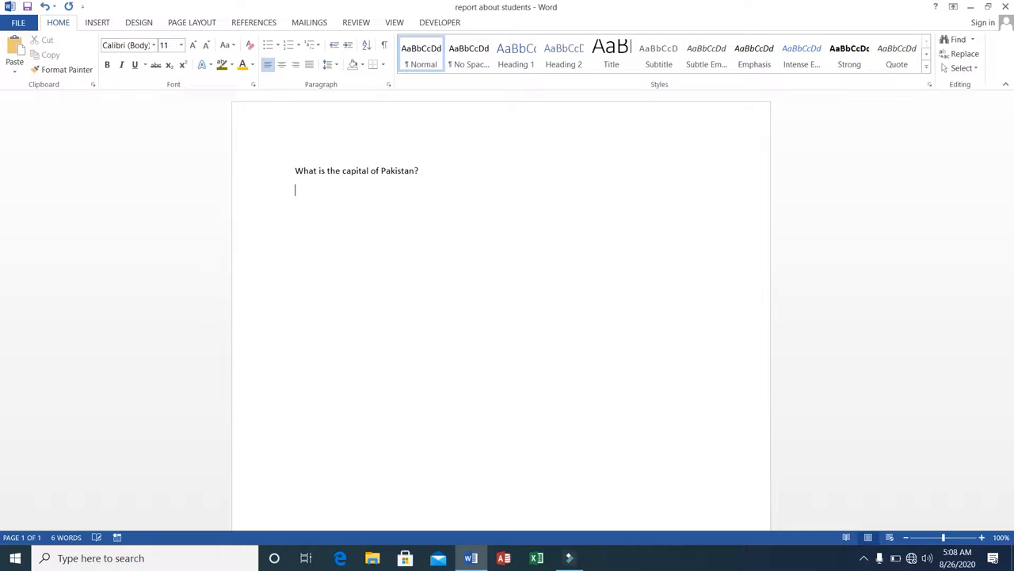
# Add the prefix Q. at the start of the question
pyautogui.click(293, 172)
pyautogui.write('Q')
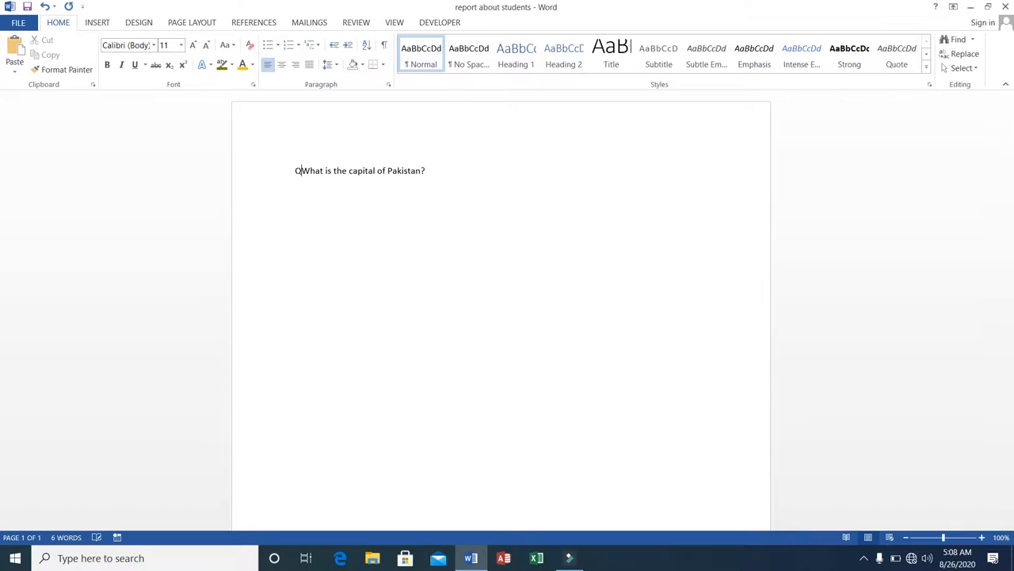
pyautogui.write('.')
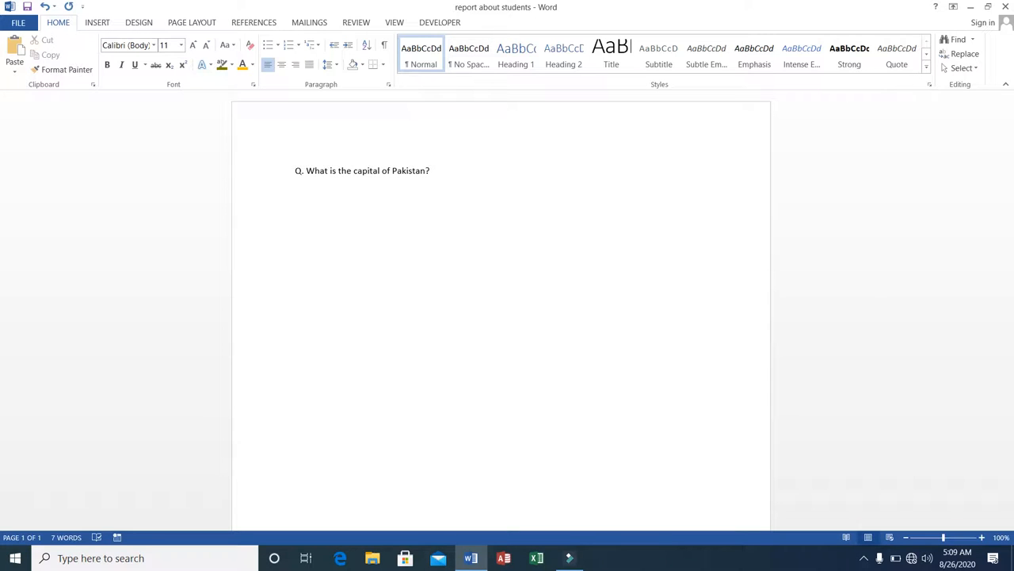
# Start a round-bullet list under the question with the options Karachi, Rawalpindi and Islamabad
pyautogui.click(278, 48)
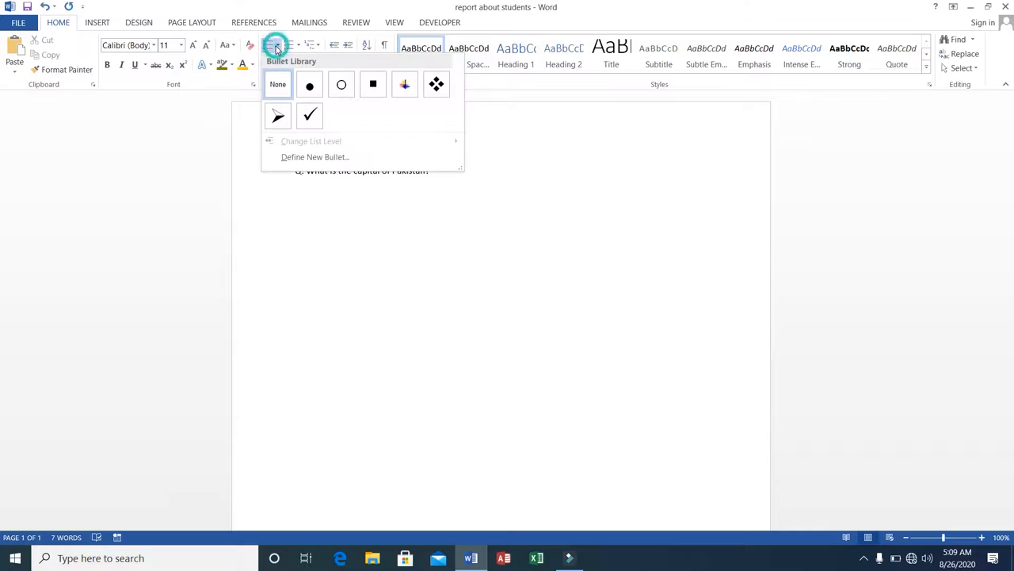
pyautogui.click(309, 85)
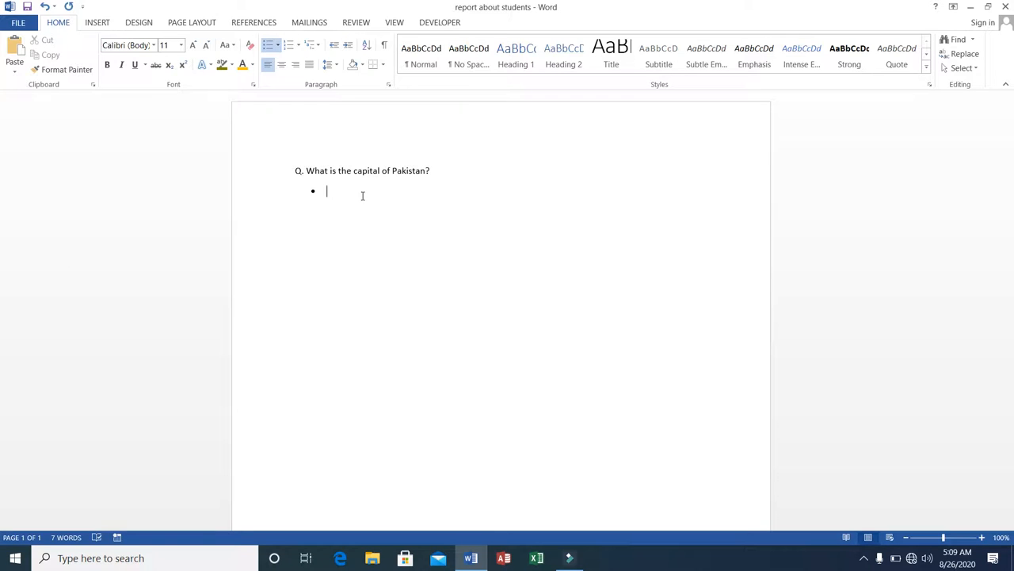
pyautogui.write('Karachi Rawalpindi Isl')
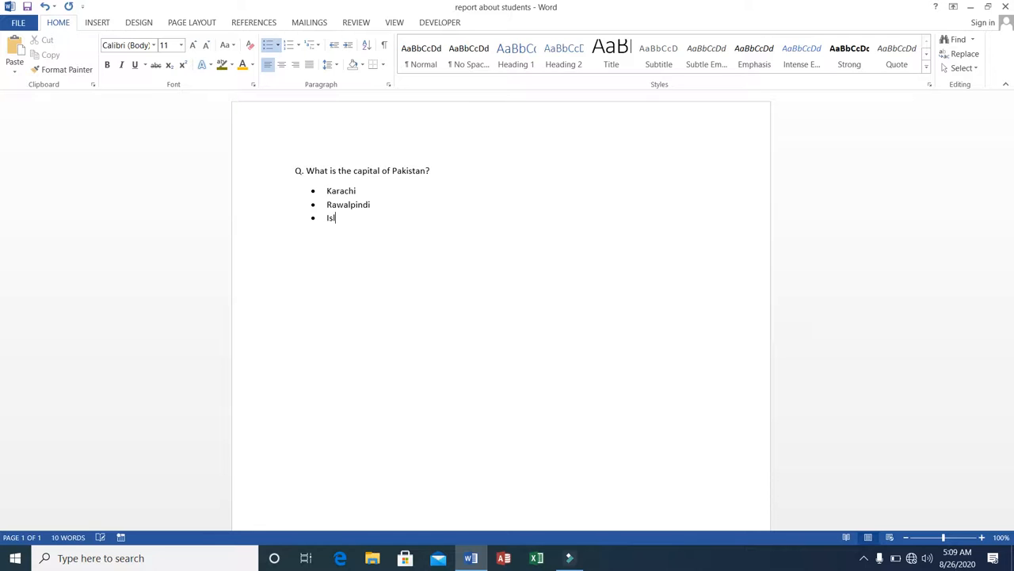
pyautogui.write('amabad')
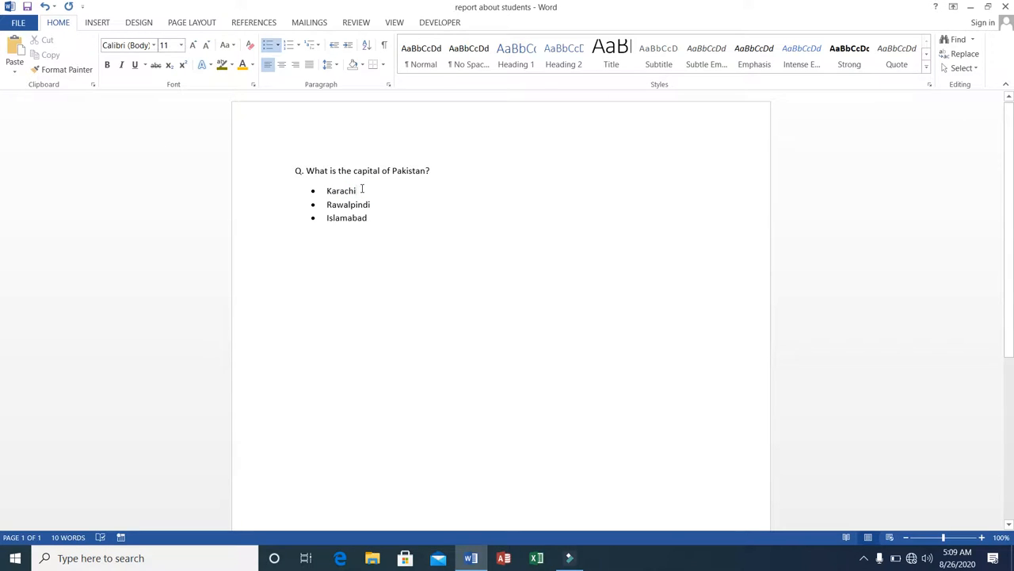
# Edit the list down to the two options Karachi and Islamabad, removing Rawalpindi
pyautogui.press('Delete')
pyautogui.press('Delete')
pyautogui.press('Delete')
pyautogui.press('Delete')
pyautogui.press('Delete')
pyautogui.press('Delete')
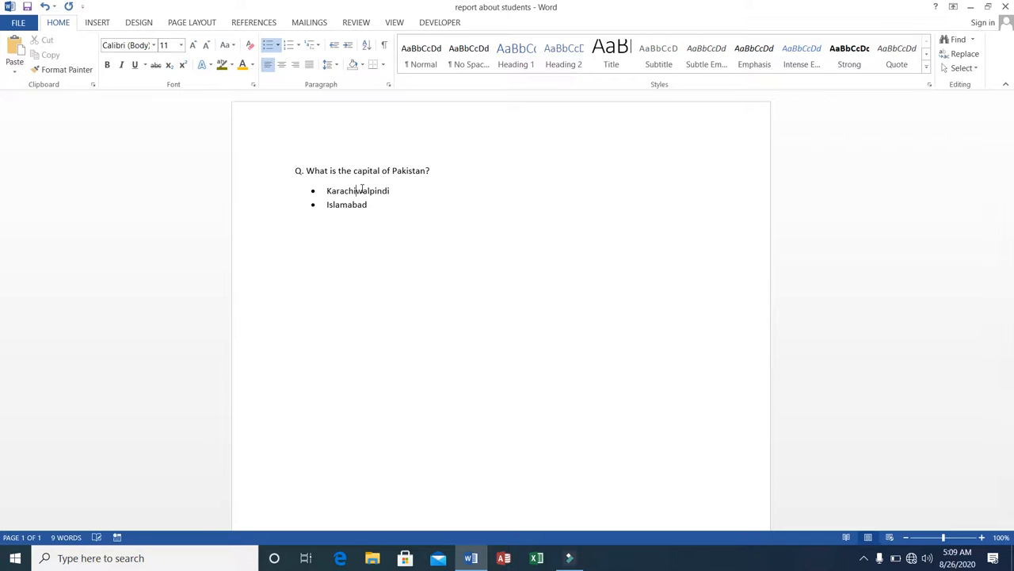
pyautogui.press('Delete')
pyautogui.press('Delete')
pyautogui.press('Delete')
pyautogui.press('Delete')
pyautogui.press('Delete')
pyautogui.press('Delete')
pyautogui.press('Delete')
pyautogui.press('Delete')
pyautogui.press('Delete')
pyautogui.press('Delete')
pyautogui.press('Delete')
pyautogui.press('Delete')
pyautogui.press('Delete')
pyautogui.press('Delete')
pyautogui.press('Delete')
pyautogui.write('Islamabad')
pyautogui.press('Return')
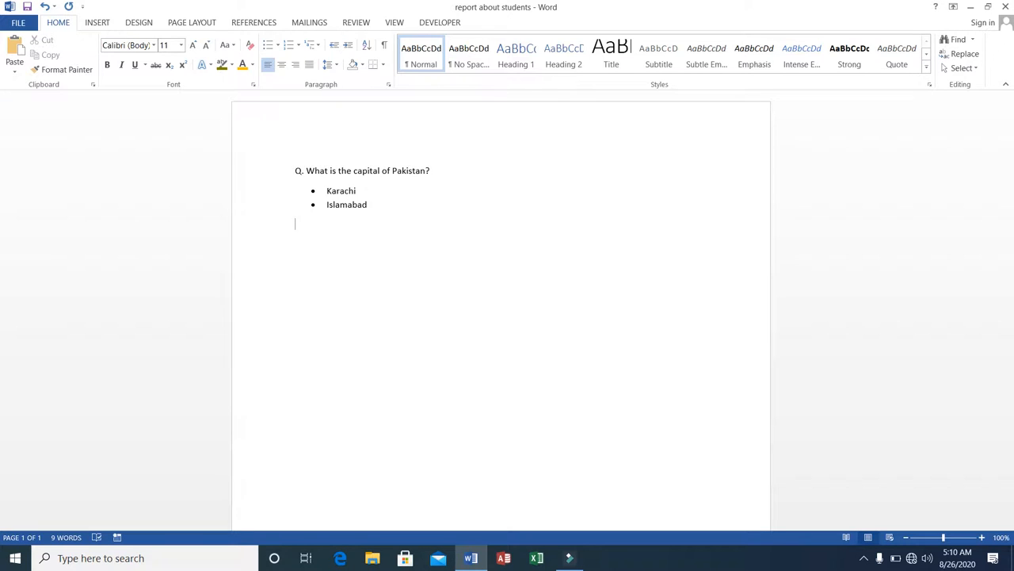
# Select both list items and change their bullets to check marks, and after that to four-diamond symbols
pyautogui.click(325, 190)
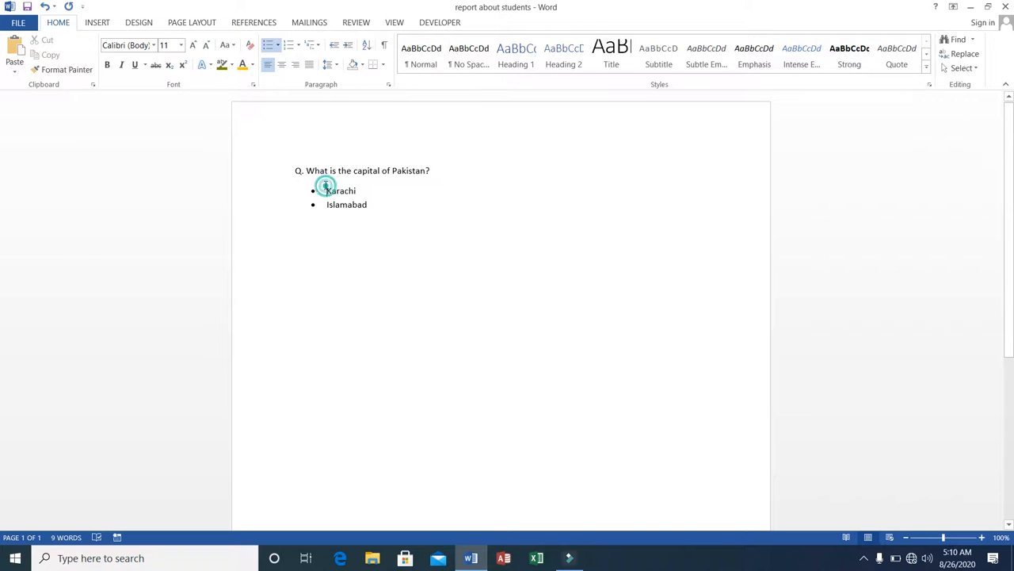
pyautogui.moveTo(325, 190); pyautogui.dragTo(381, 204)
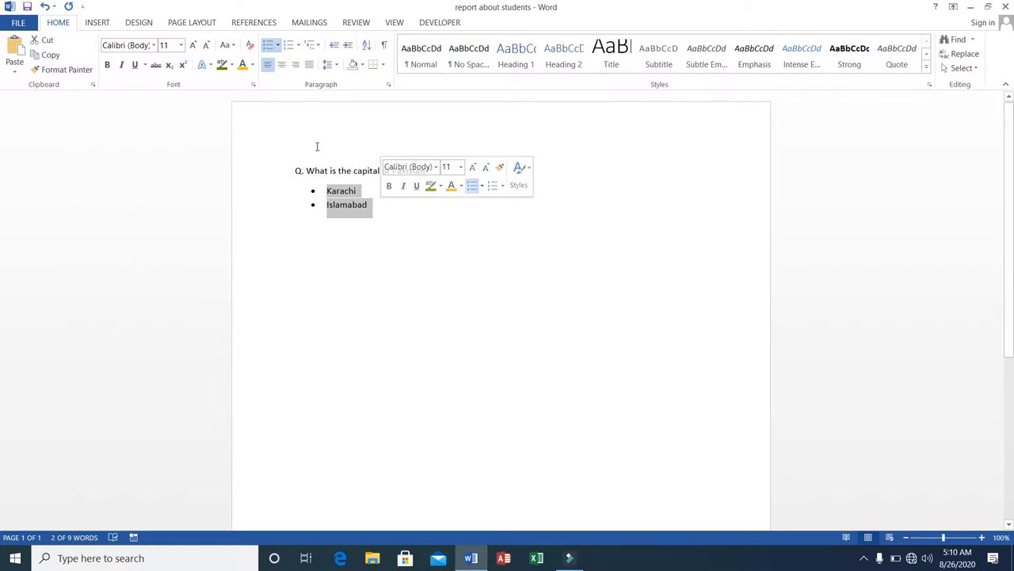
pyautogui.click(278, 47)
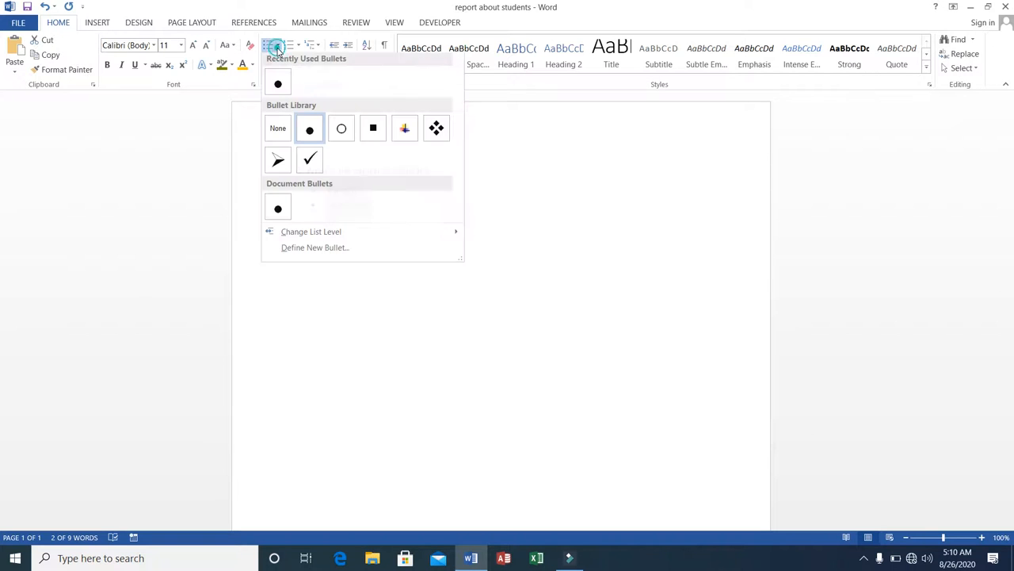
pyautogui.click(303, 167)
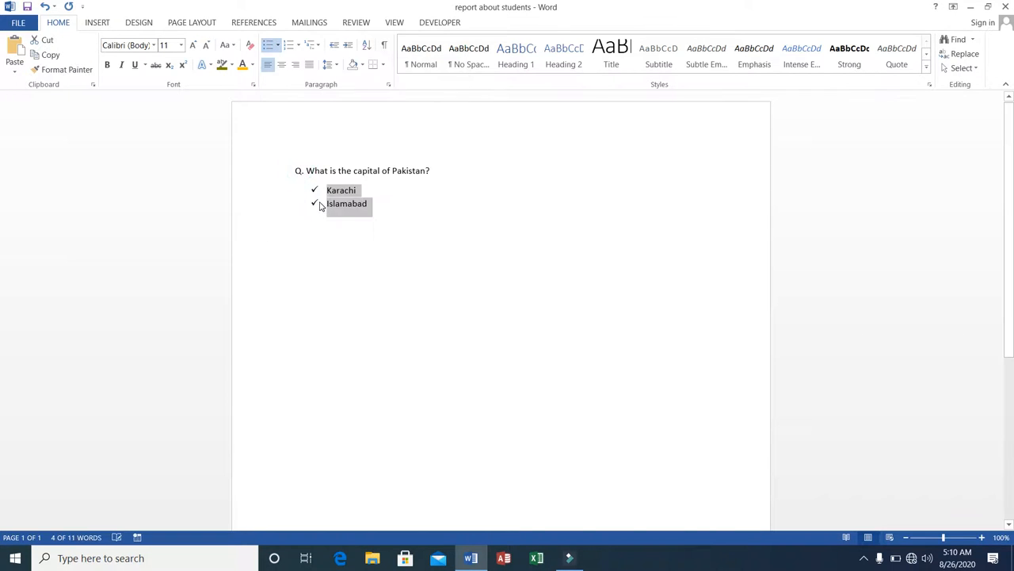
pyautogui.click(280, 48)
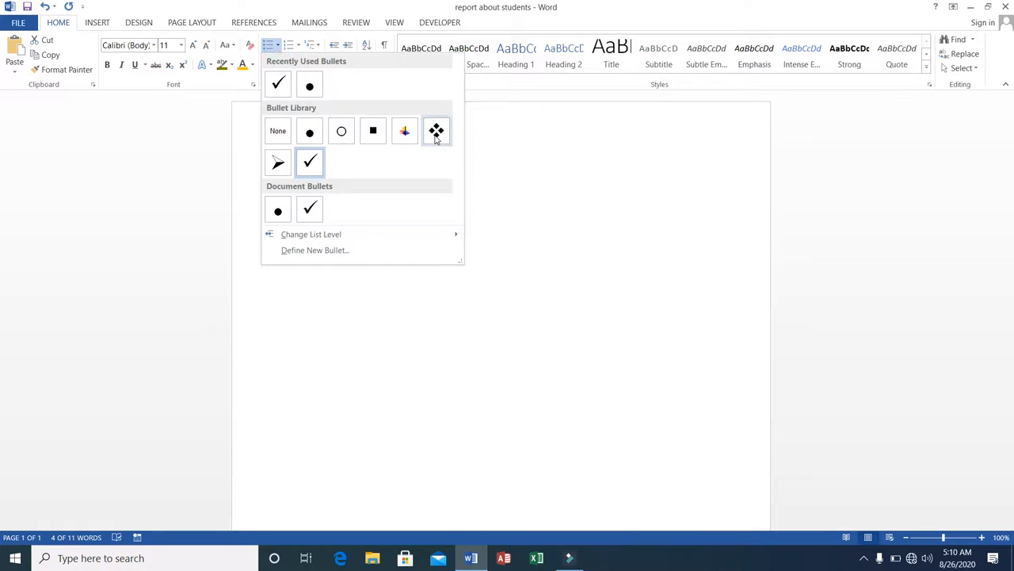
pyautogui.click(436, 132)
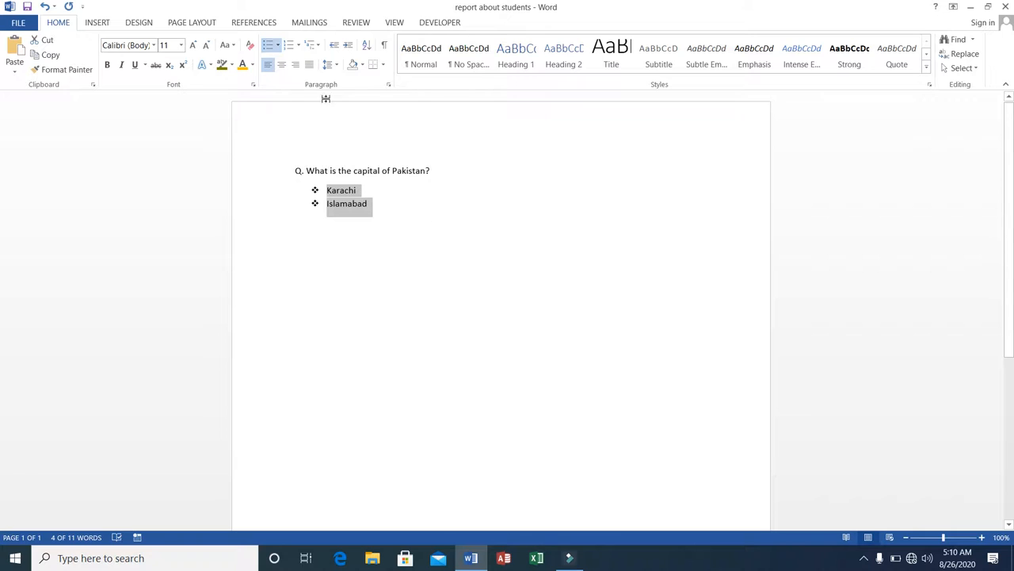
# Switch the list to numbering, first with I. II. III. roman numerals and finally with a) b) c) letters
pyautogui.click(289, 45)
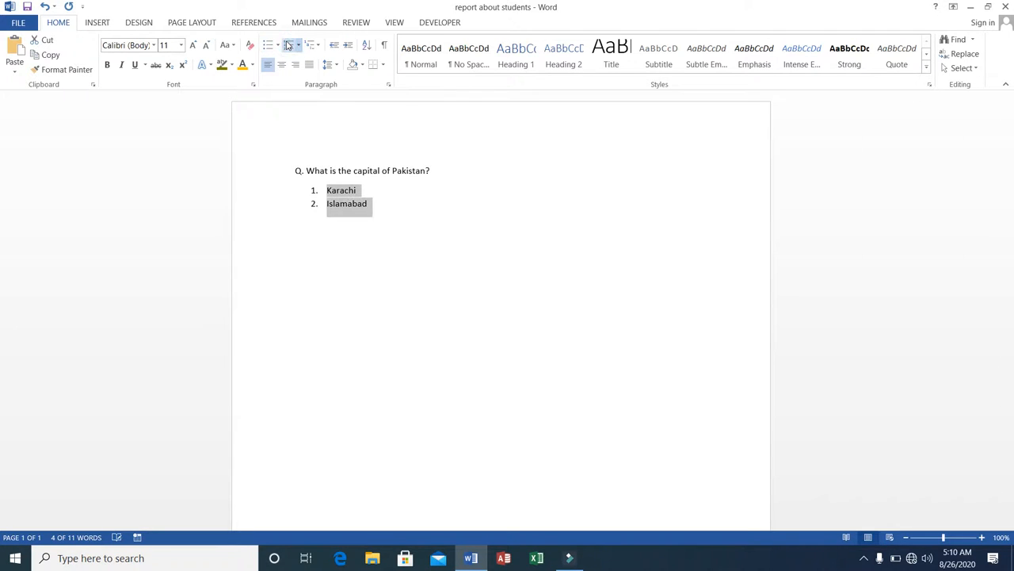
pyautogui.click(299, 46)
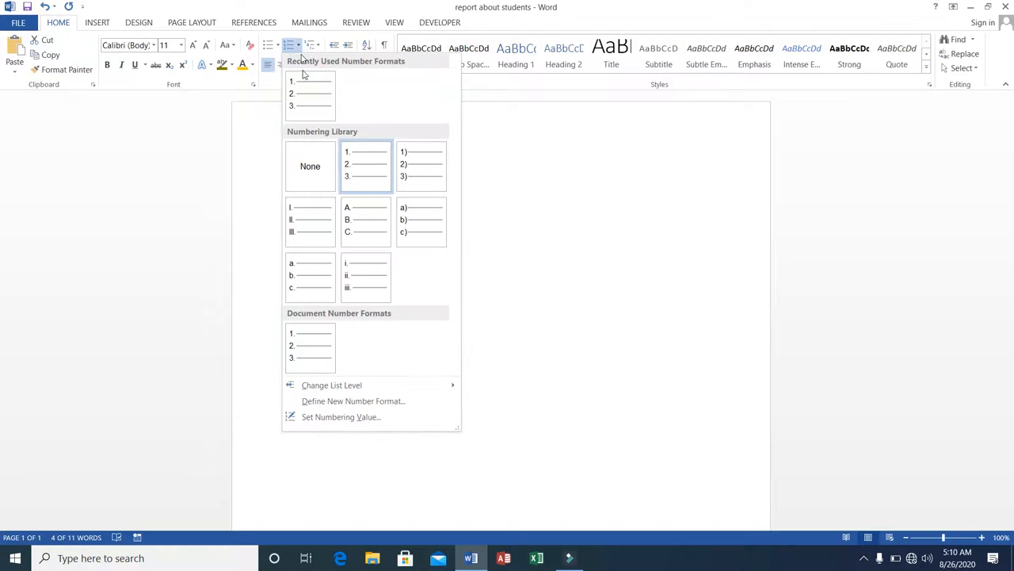
pyautogui.click(328, 224)
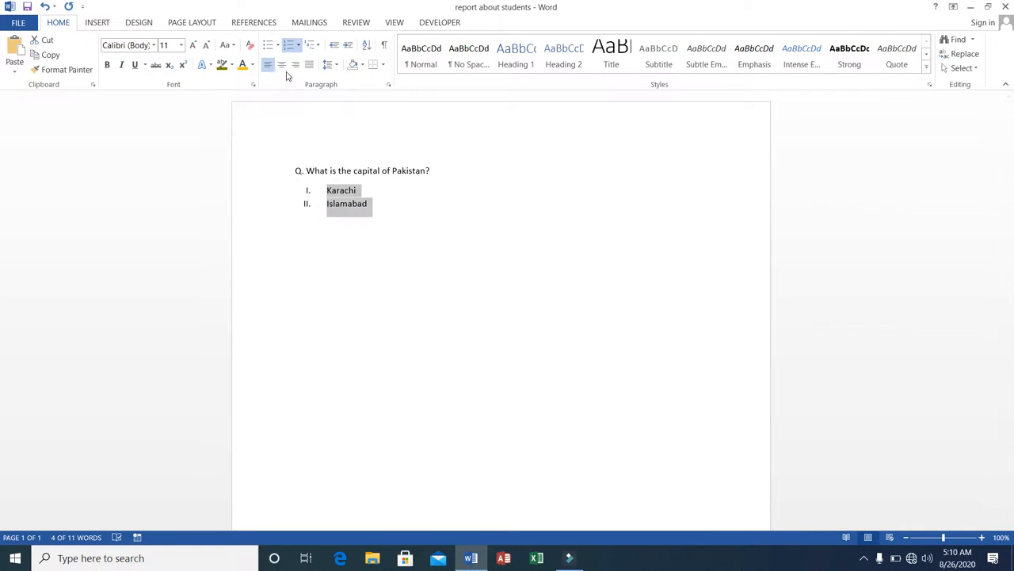
pyautogui.click(299, 46)
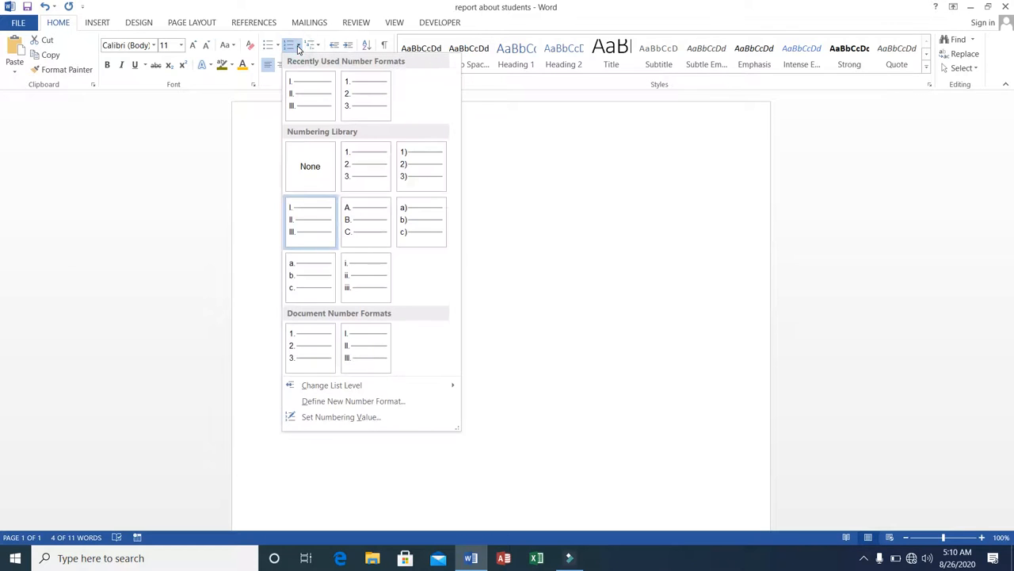
pyautogui.click(399, 229)
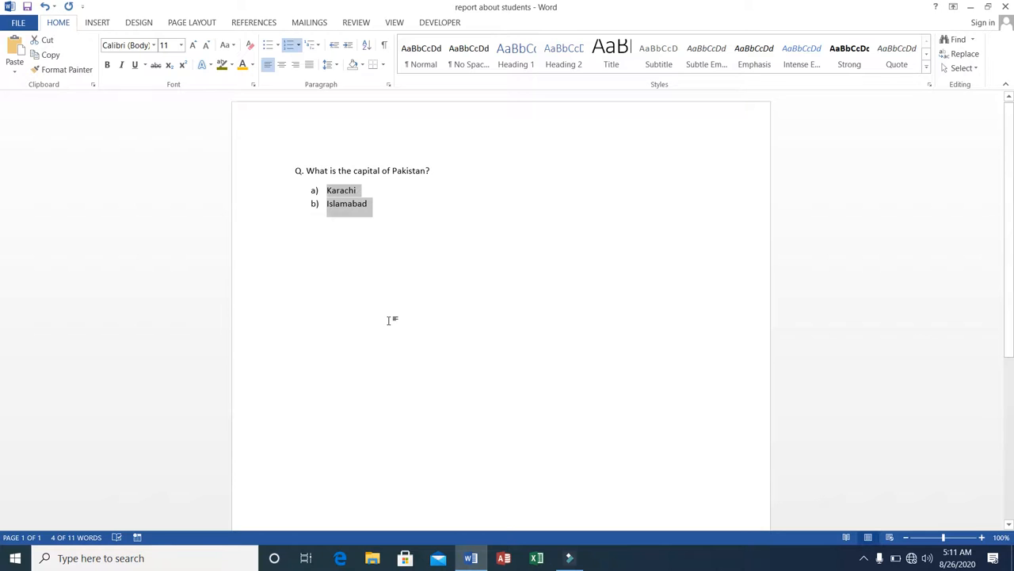
# Select the question together with its list and delete them
pyautogui.click(298, 170)
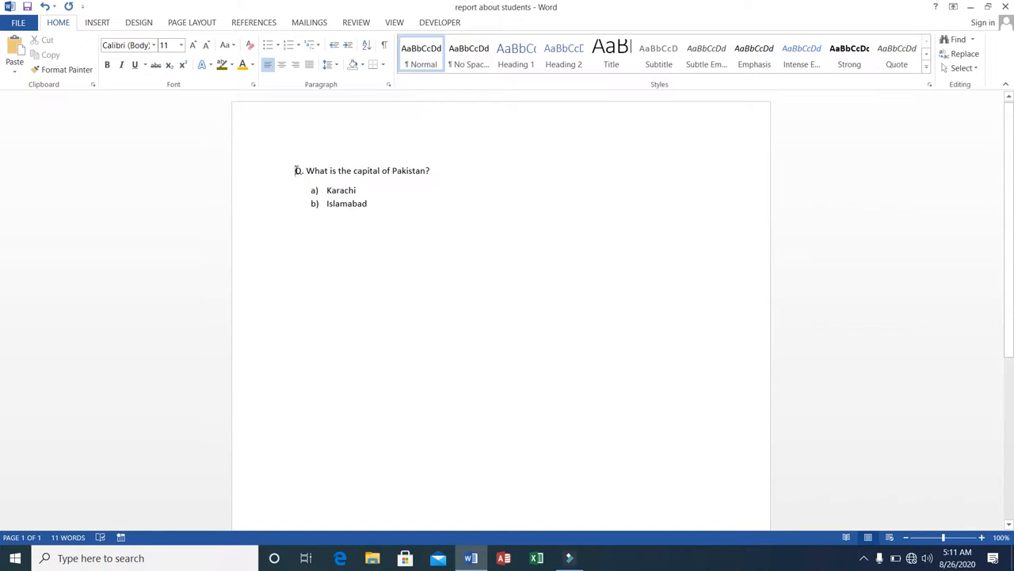
pyautogui.hotkey('shift', 'Down')
pyautogui.hotkey('shift', 'Down')
pyautogui.hotkey('shift', 'Down')
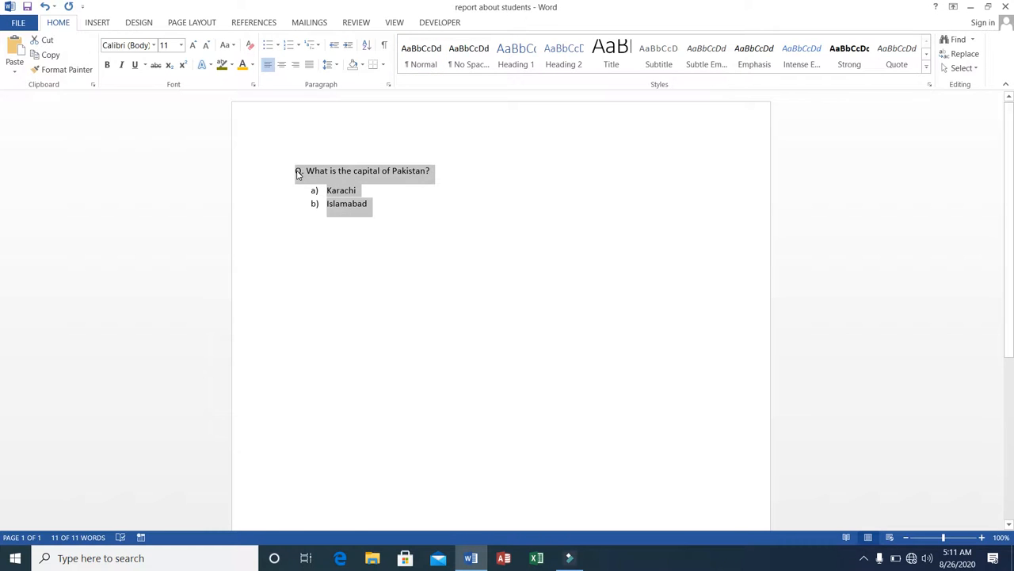
pyautogui.press('Delete')
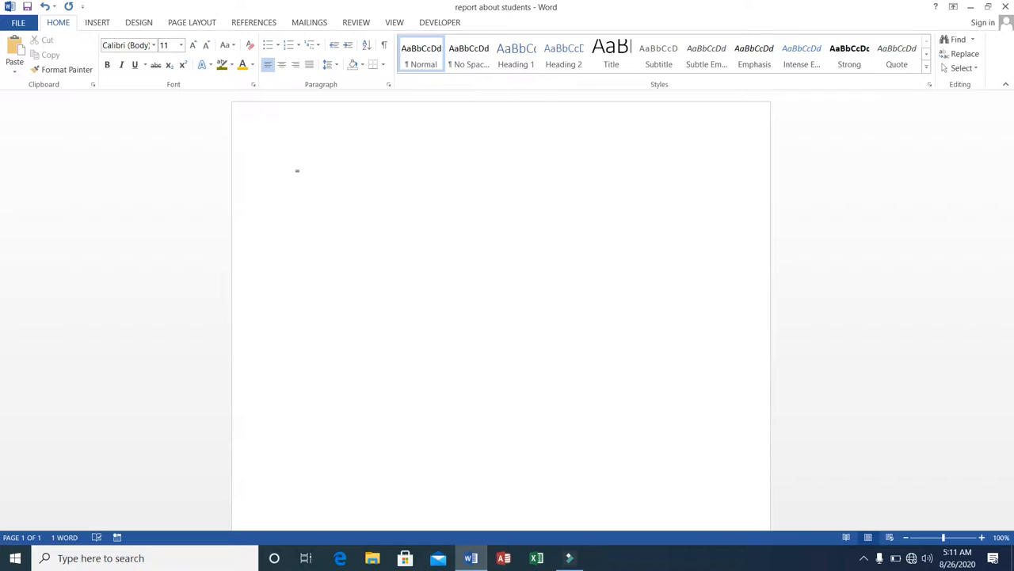
# Generate sample paragraphs by entering the =rand() formula
pyautogui.write('rand')
pyautogui.write('()')
pyautogui.press('Return')
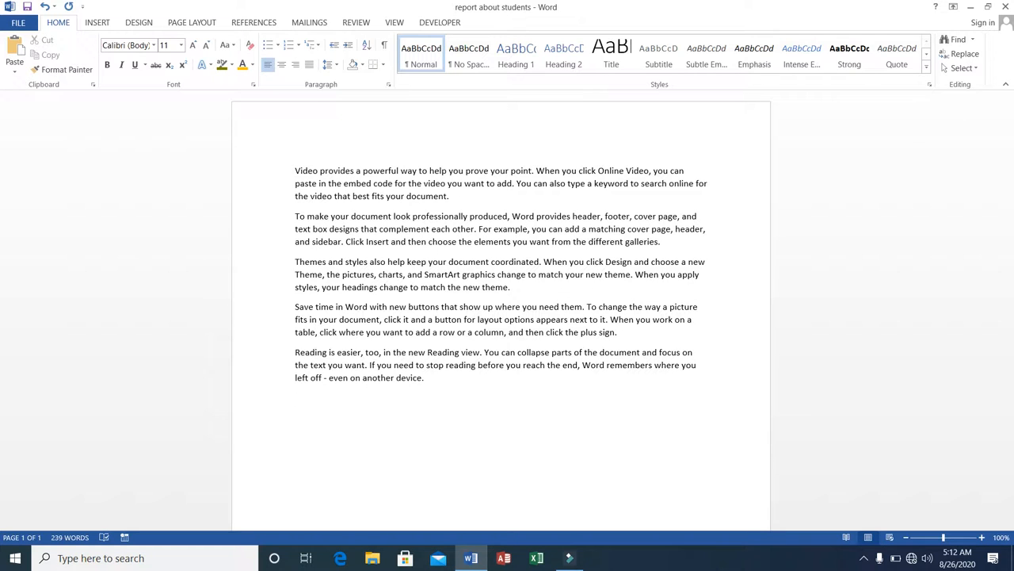
# Insert a new first line and enter the title MS-Office above the opening paragraph
pyautogui.click(283, 69)
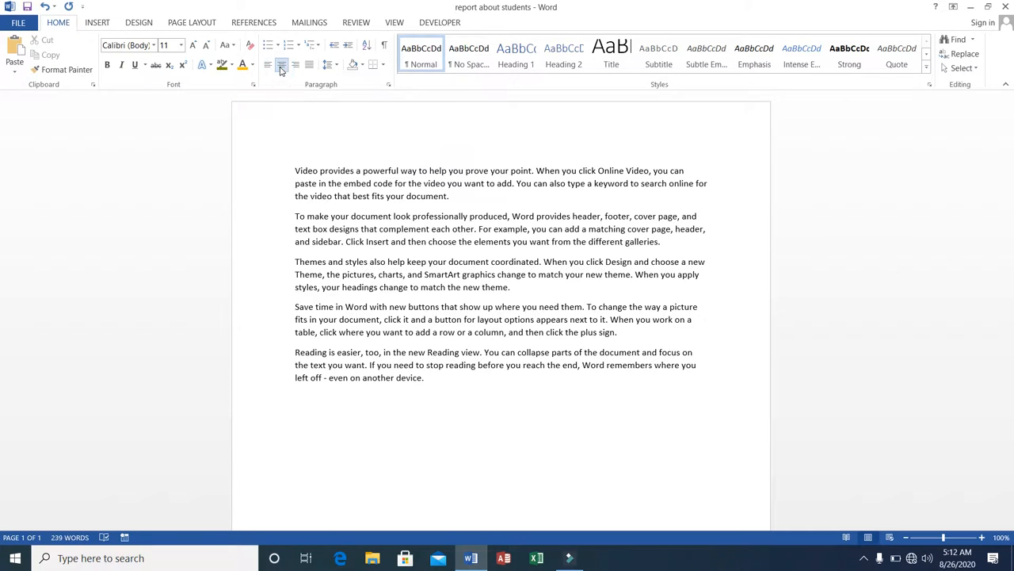
pyautogui.click(293, 169)
pyautogui.press('Return')
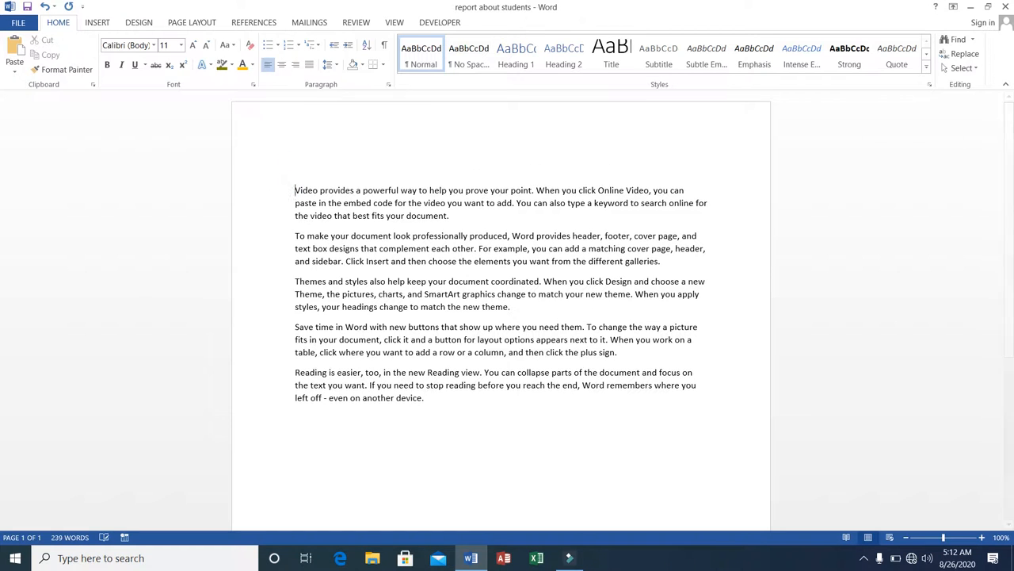
pyautogui.write('MS-Office')
# Cycle the MS-Office title's alignment through center and right, then back to left
pyautogui.click(293, 170)
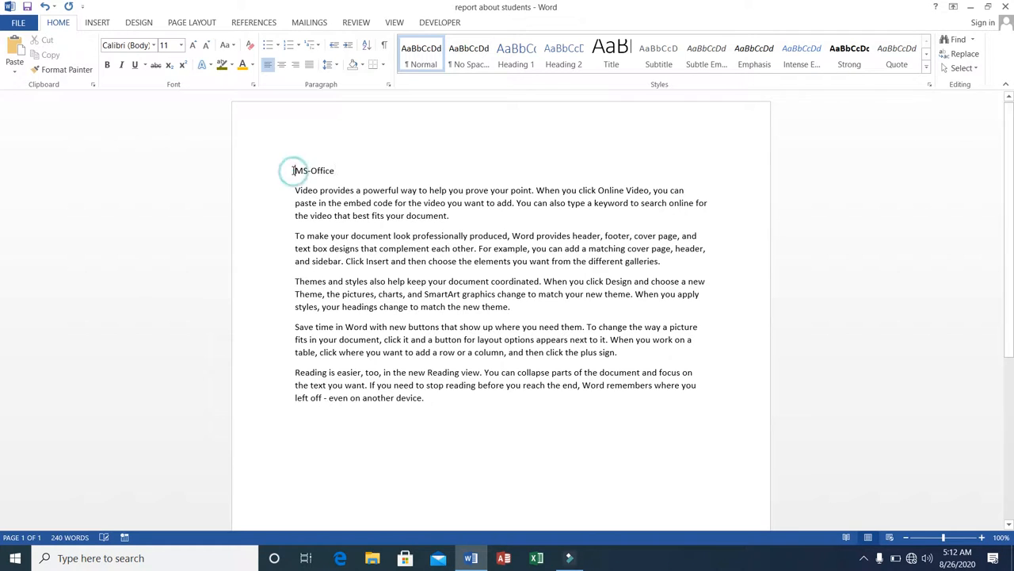
pyautogui.click(282, 65)
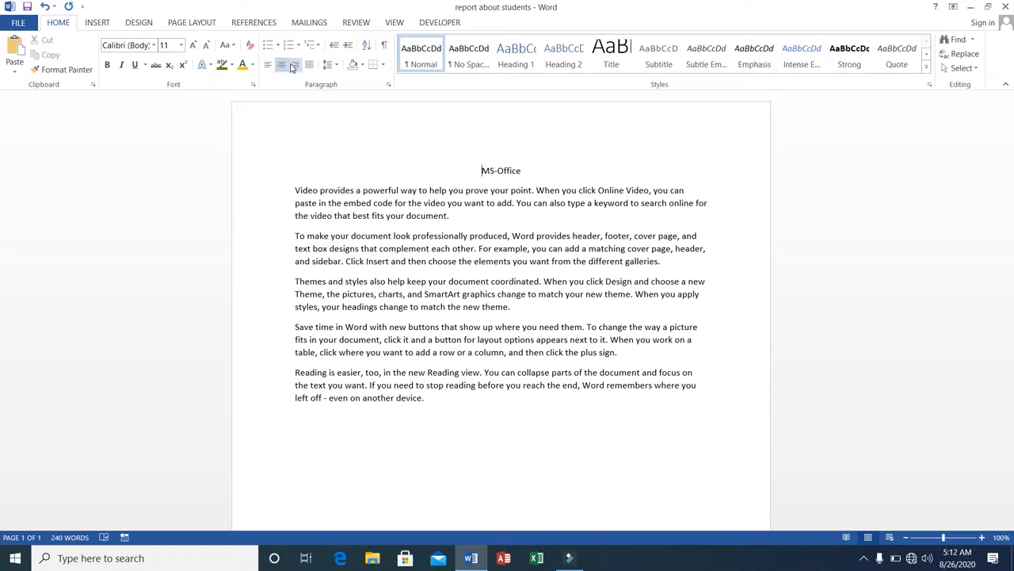
pyautogui.click(293, 65)
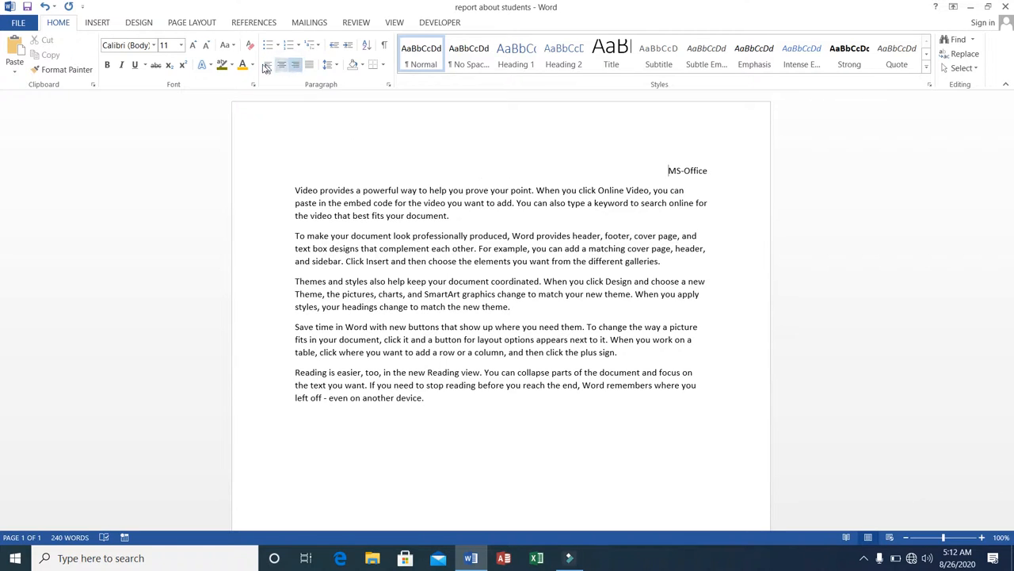
pyautogui.click(268, 66)
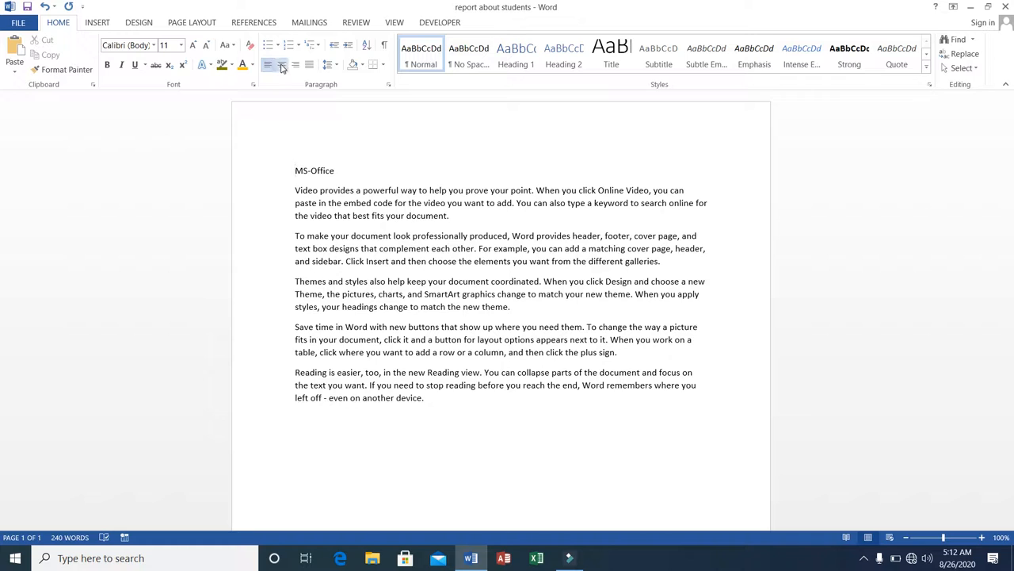
pyautogui.click(282, 66)
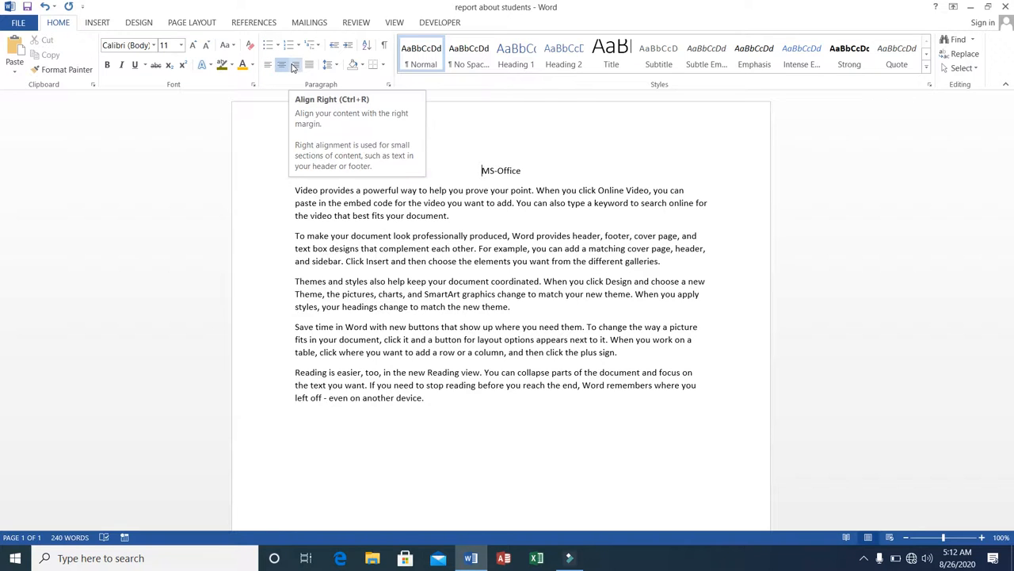
pyautogui.click(294, 65)
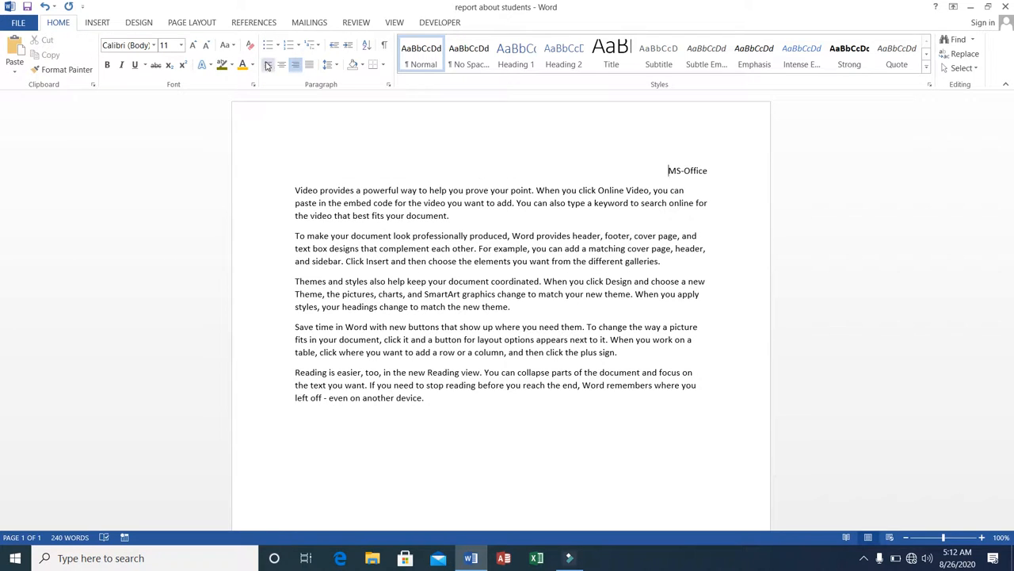
pyautogui.click(268, 66)
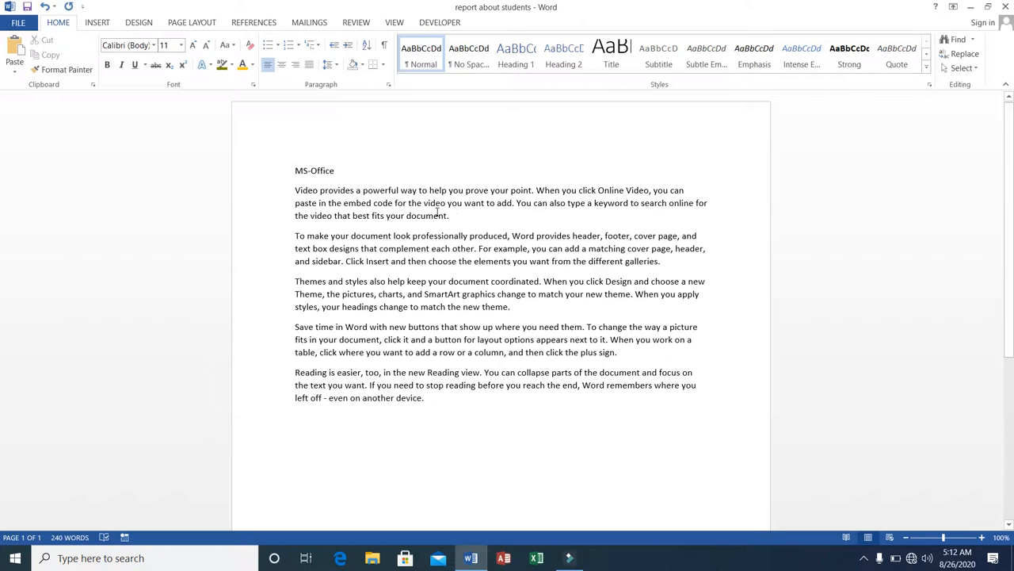
pyautogui.click(685, 190)
pyautogui.click(682, 203)
pyautogui.click(697, 294)
pyautogui.click(693, 278)
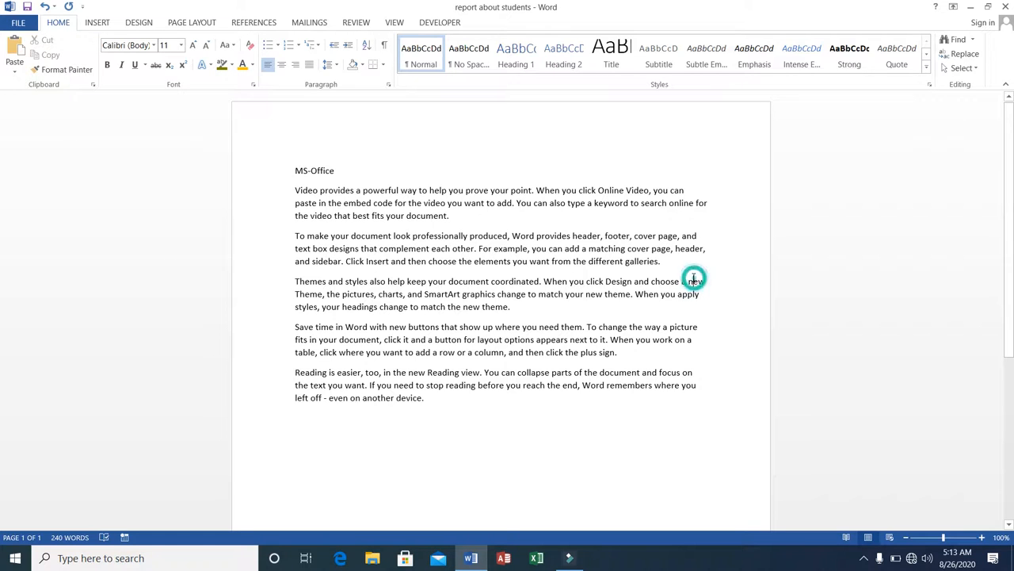
pyautogui.click(695, 327)
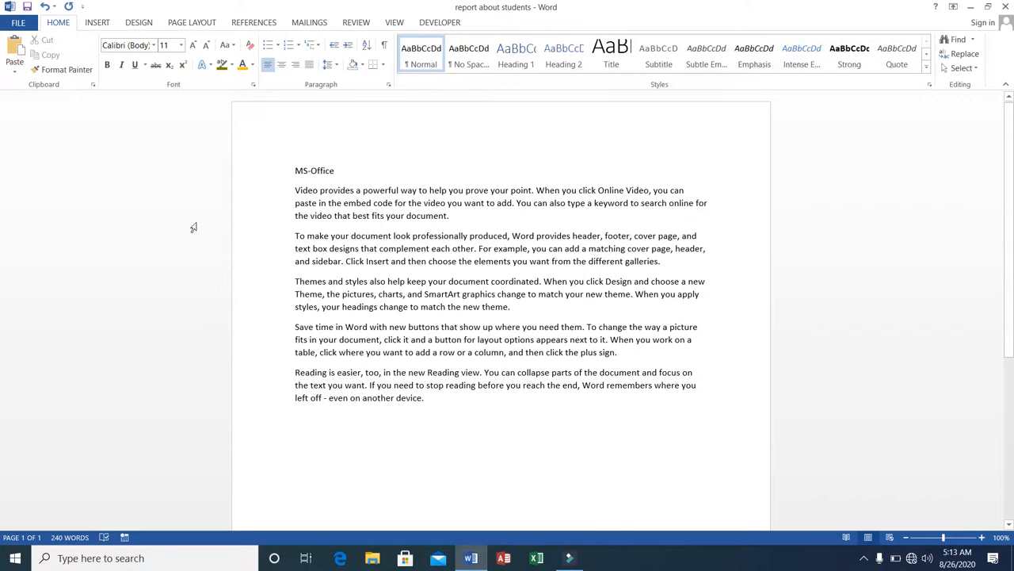
# Select all five body paragraphs and justify them
pyautogui.click(293, 190)
pyautogui.hotkey('shift', 'Down')
pyautogui.hotkey('shift', 'Down')
pyautogui.hotkey('shift', 'Down')
pyautogui.hotkey('shift', 'Down')
pyautogui.hotkey('shift', 'Down')
pyautogui.hotkey('shift', 'Down')
pyautogui.hotkey('shift', 'Down')
pyautogui.hotkey('shift', 'Down')
pyautogui.hotkey('shift', 'Down')
pyautogui.hotkey('shift', 'Down')
pyautogui.hotkey('shift', 'Down')
pyautogui.hotkey('shift', 'Down')
pyautogui.hotkey('shift', 'Down')
pyautogui.hotkey('shift', 'Down')
pyautogui.hotkey('shift', 'Down')
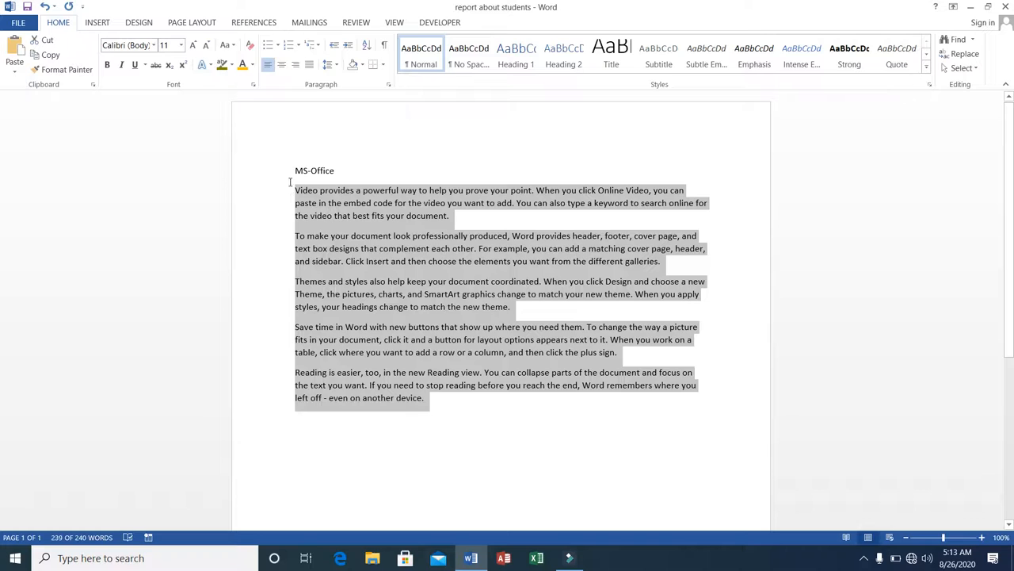
pyautogui.click(310, 68)
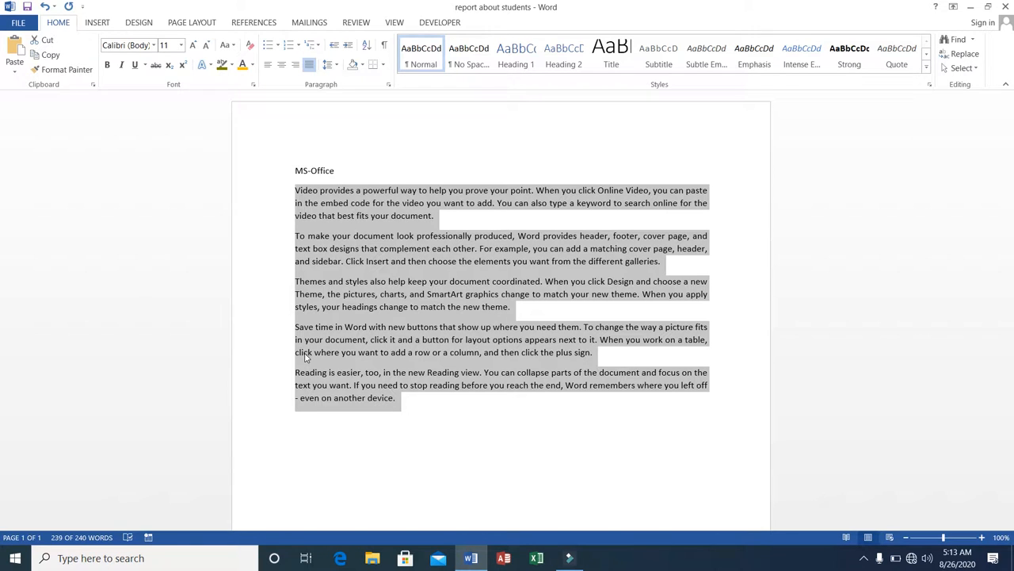
# Select the first body paragraph and set its line spacing to 1.15
pyautogui.click(297, 192)
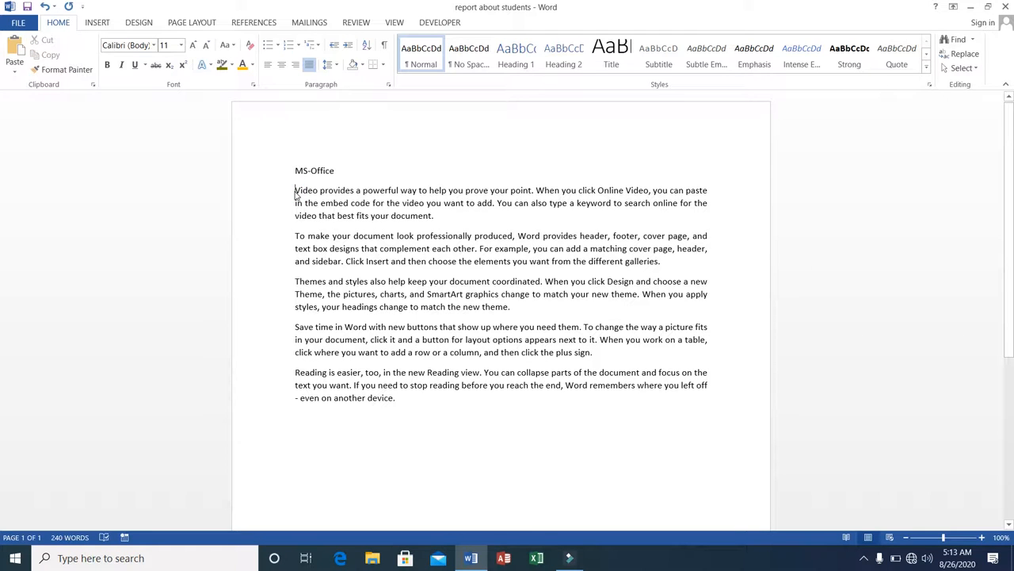
pyautogui.hotkey('shift', 'Down')
pyautogui.hotkey('shift', 'Down')
pyautogui.hotkey('shift', 'Down')
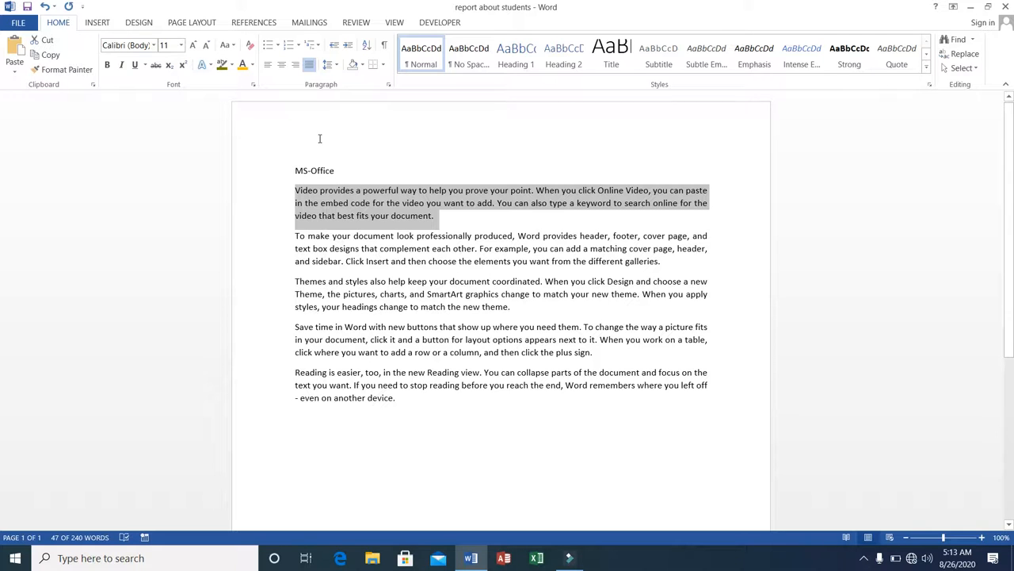
pyautogui.click(339, 65)
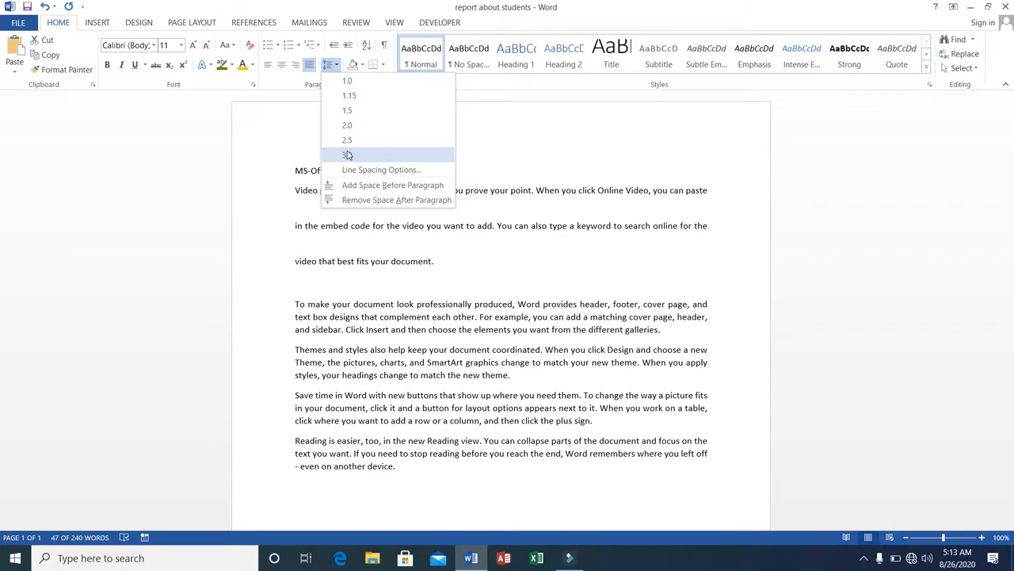
pyautogui.click(346, 97)
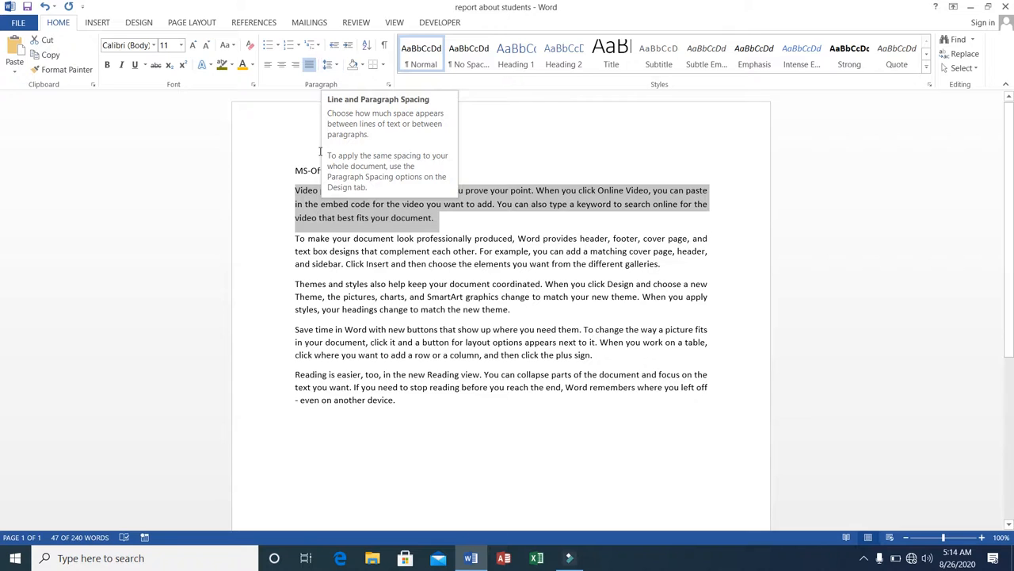
# Increase the first paragraph's indent several times, then decrease it back to the margin
pyautogui.click(294, 187)
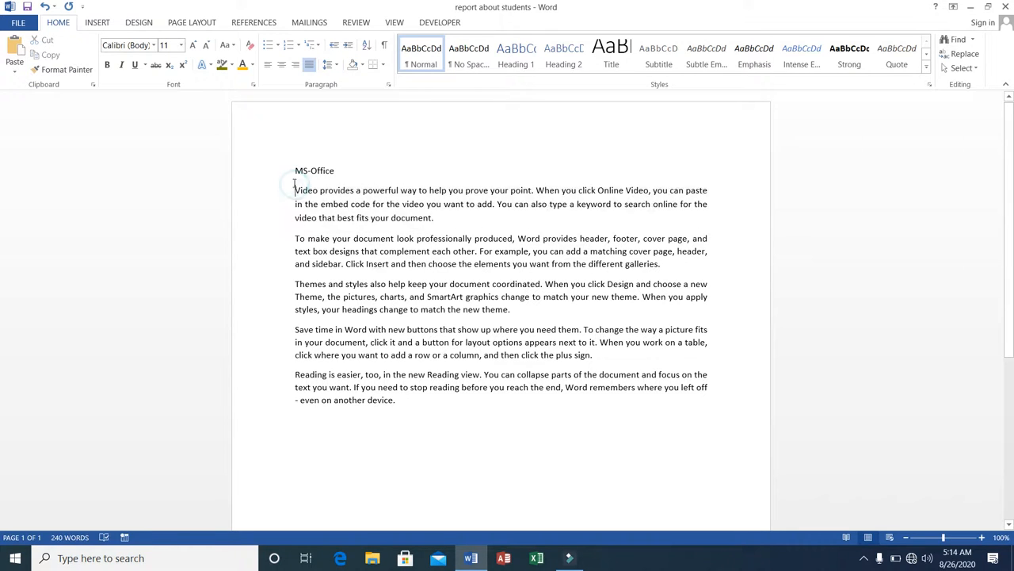
pyautogui.click(347, 49)
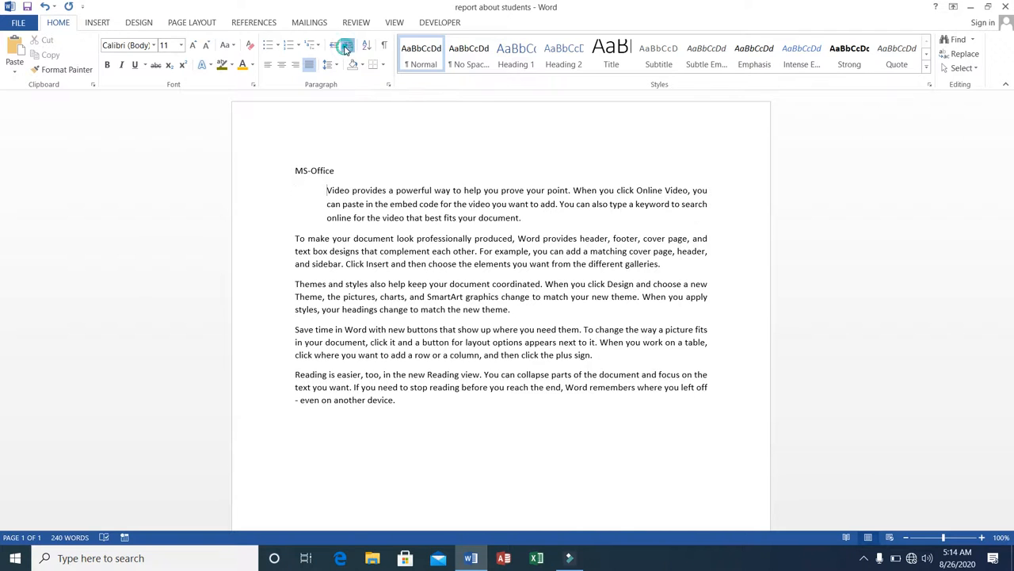
pyautogui.click(346, 49)
pyautogui.click(346, 49)
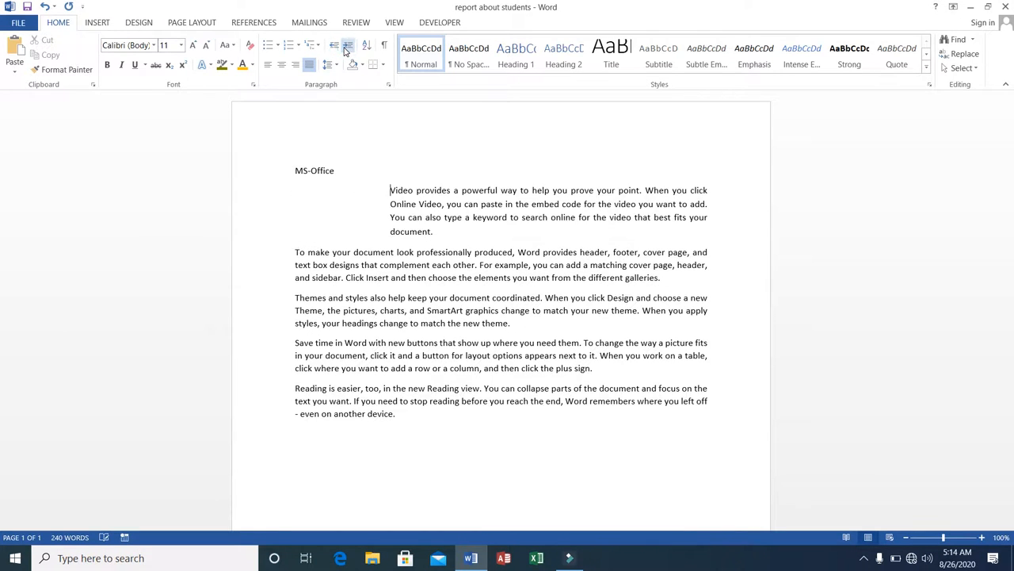
pyautogui.click(345, 49)
pyautogui.click(345, 49)
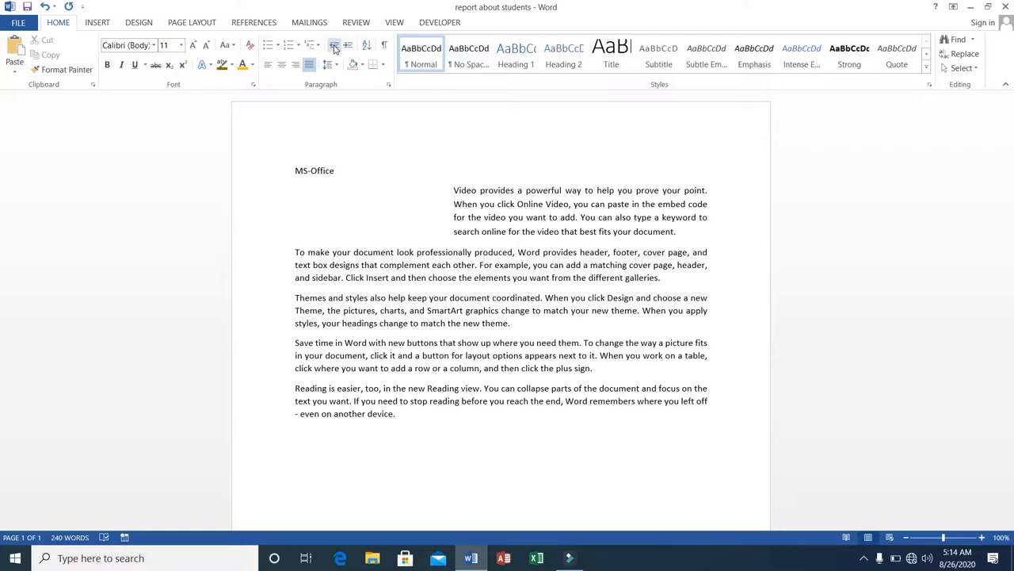
pyautogui.click(334, 48)
pyautogui.click(333, 47)
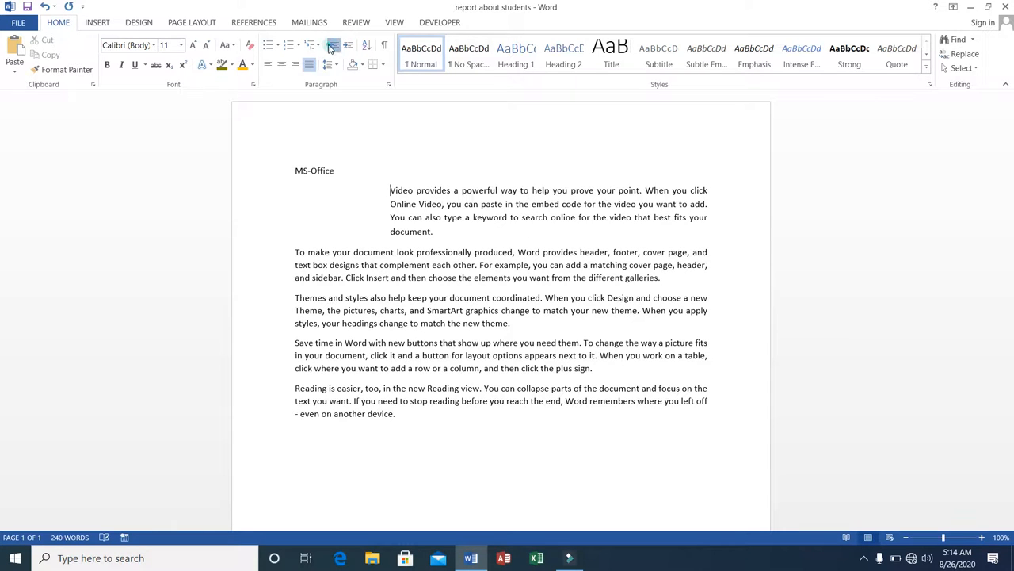
pyautogui.click(332, 47)
pyautogui.click(333, 47)
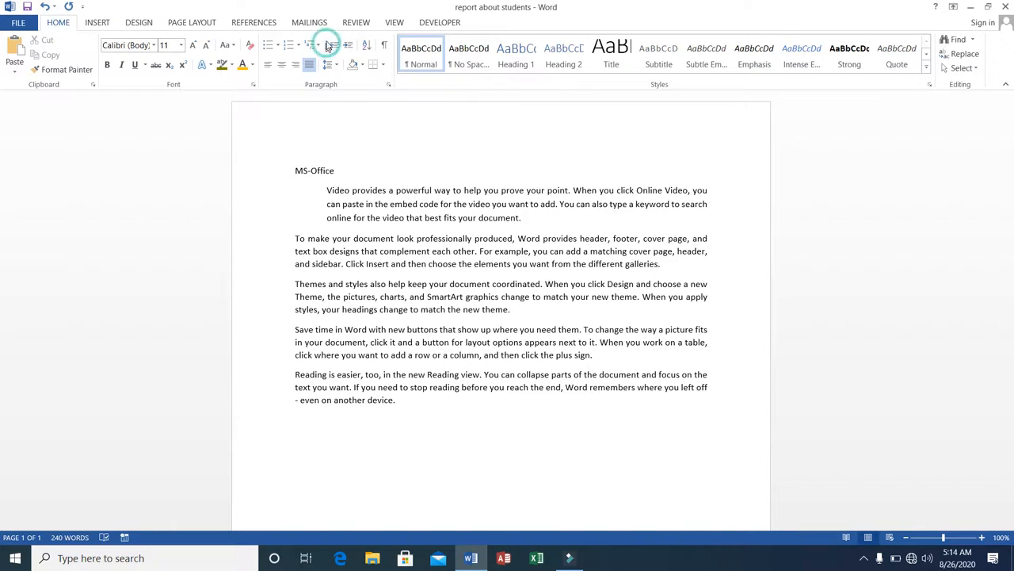
pyautogui.click(334, 47)
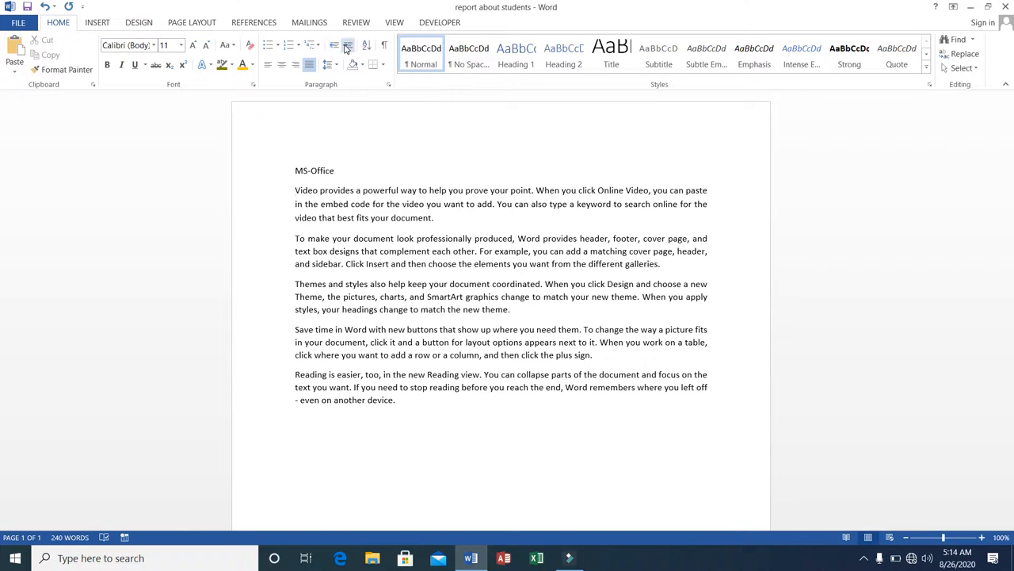
# Increase the first body paragraph's left indent a few steps
pyautogui.click(346, 45)
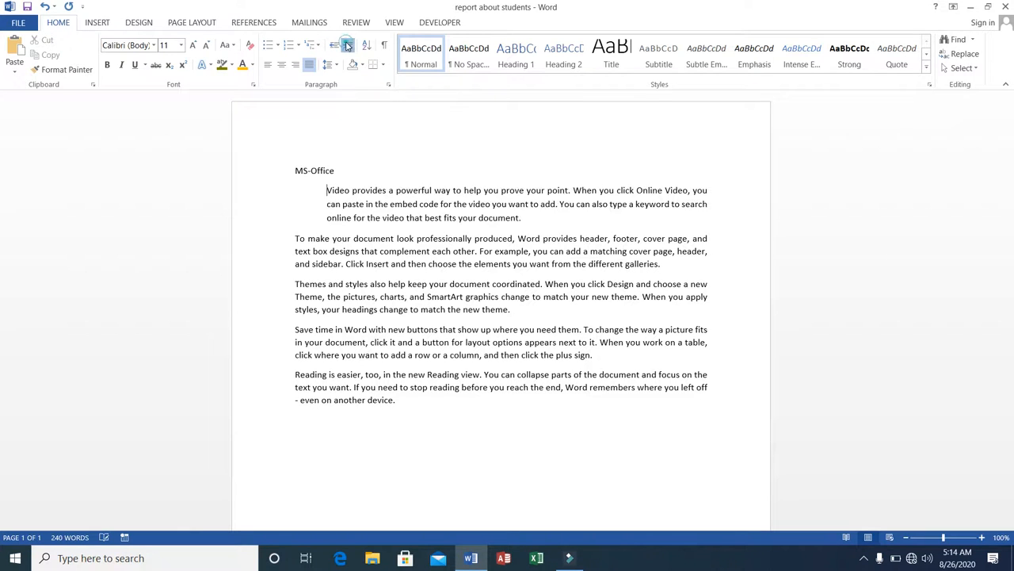
pyautogui.click(346, 45)
pyautogui.click(346, 46)
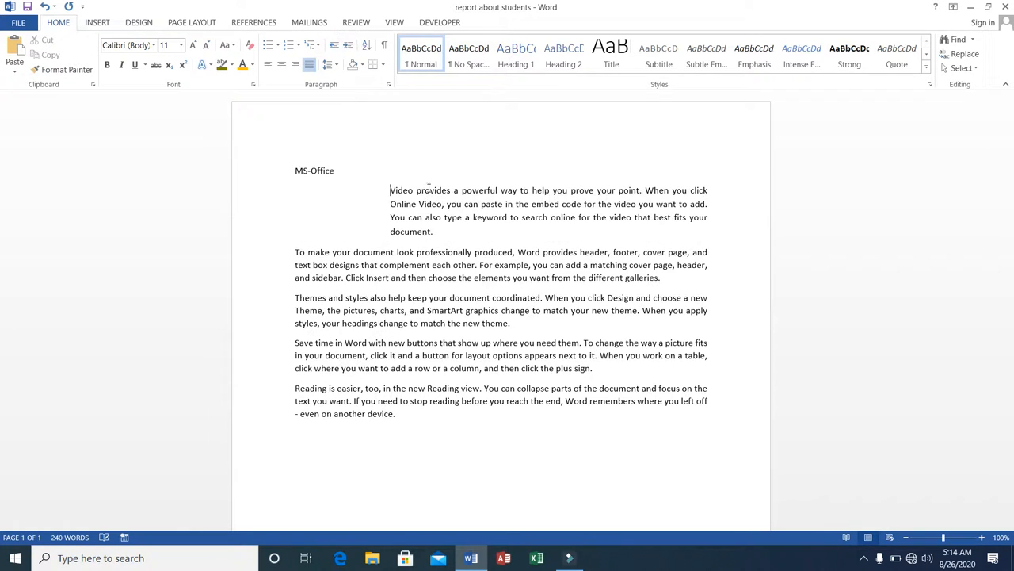
# Add a paragraph reading ksdjglkasdhlkjgads after the first body paragraph and a blank line after the next one
pyautogui.click(434, 232)
pyautogui.press('Return')
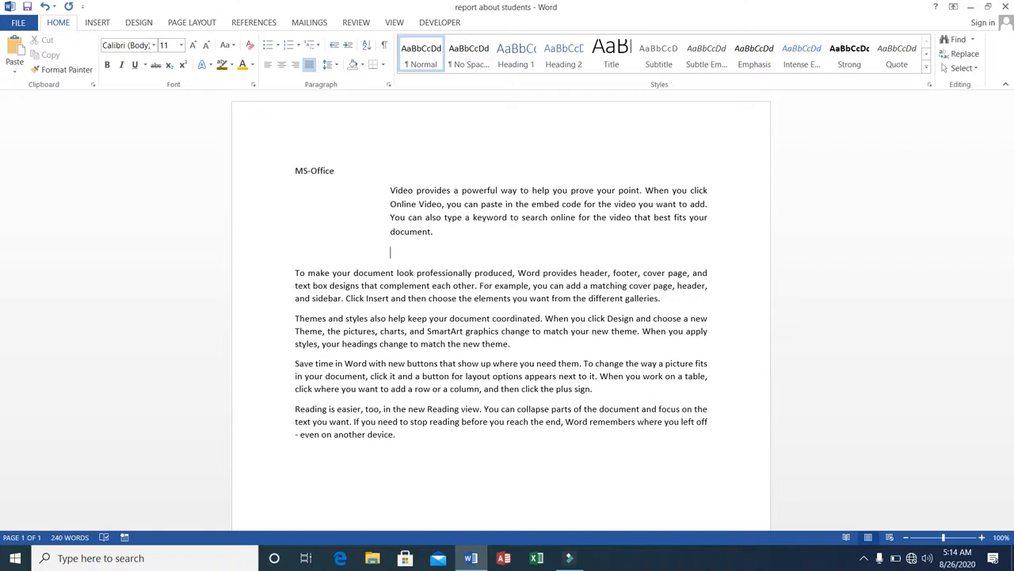
pyautogui.write('ksdjglkasdhlkjgads')
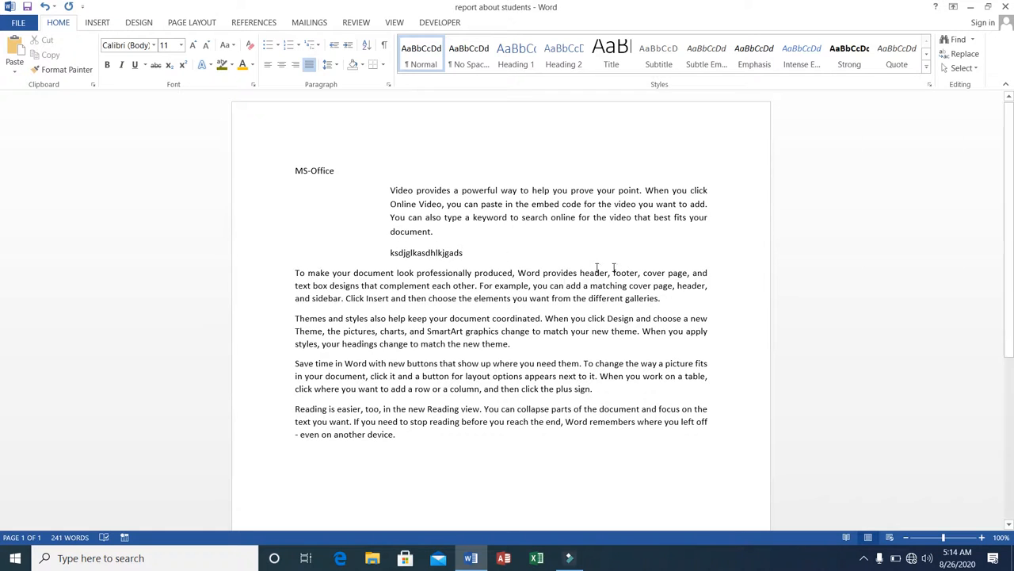
pyautogui.click(675, 299)
pyautogui.press('Return')
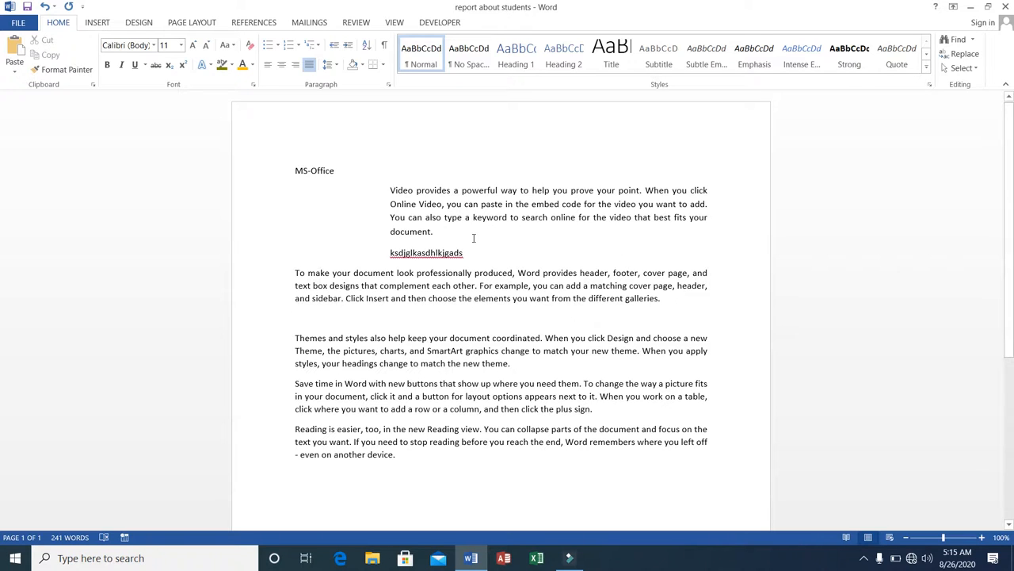
# Insert two blank lines above the MS-Office title and enter A, B and C on separate lines
pyautogui.click(442, 231)
pyautogui.click(294, 170)
pyautogui.press('Return')
pyautogui.press('Return')
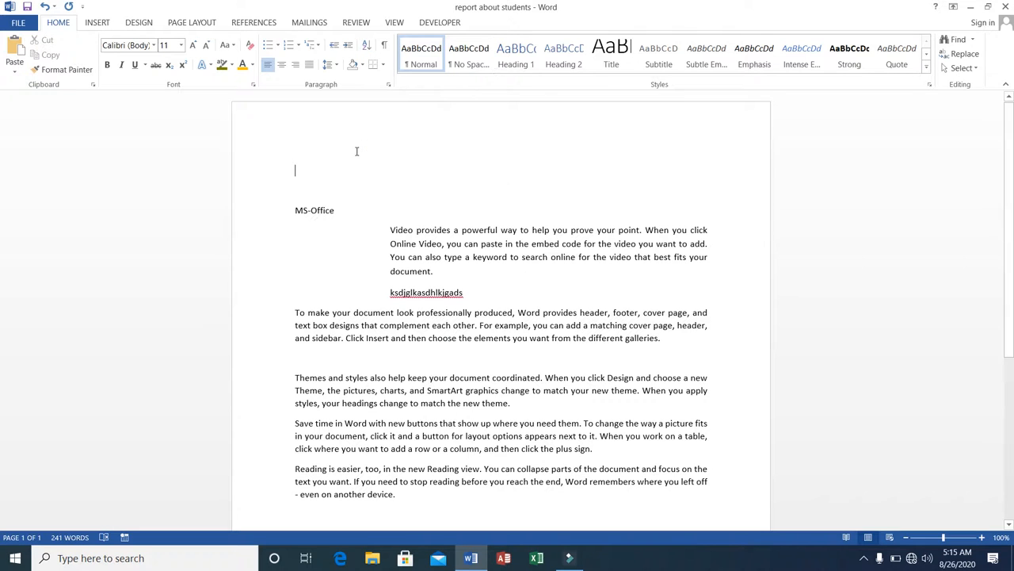
pyautogui.write('A')
pyautogui.press('Return')
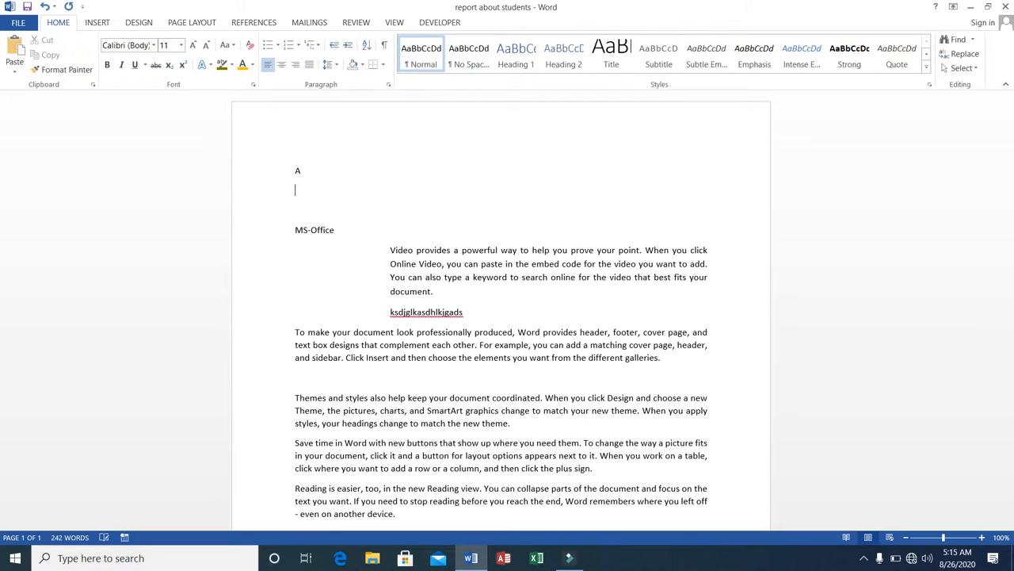
pyautogui.write('B')
pyautogui.press('Return')
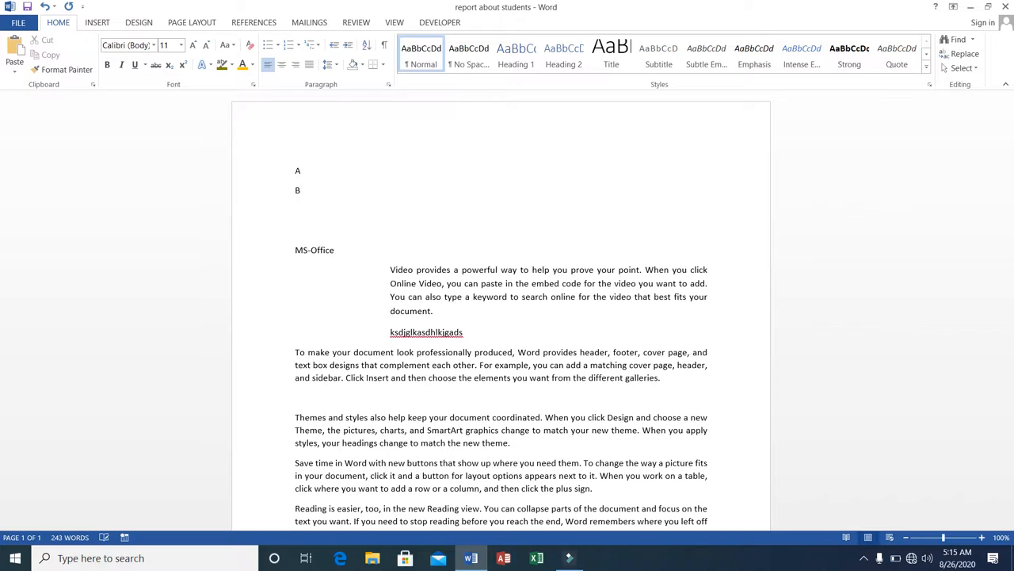
pyautogui.write('C')
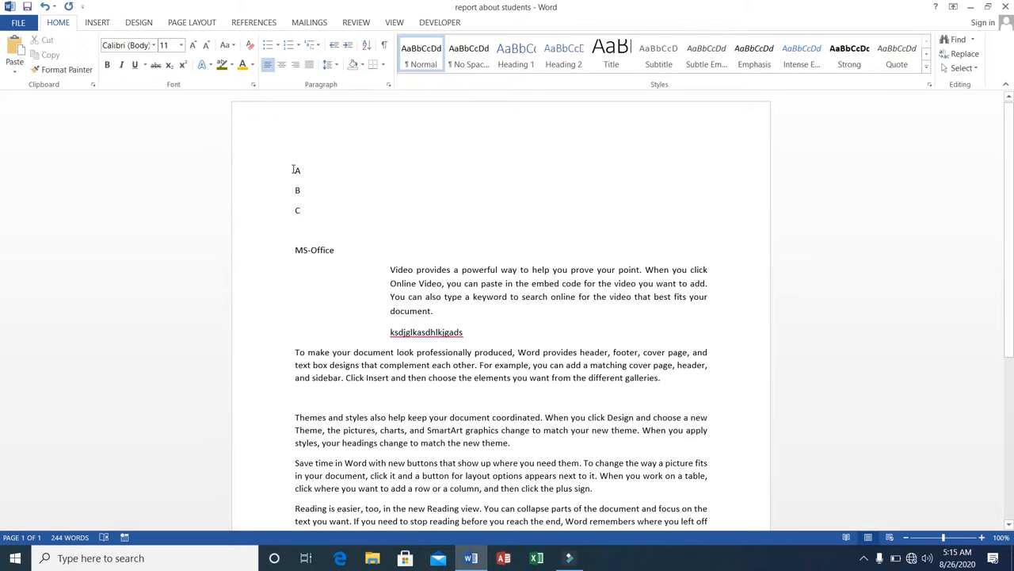
# Sort the A, B and C lines in descending text order
pyautogui.moveTo(293, 170); pyautogui.dragTo(300, 211)
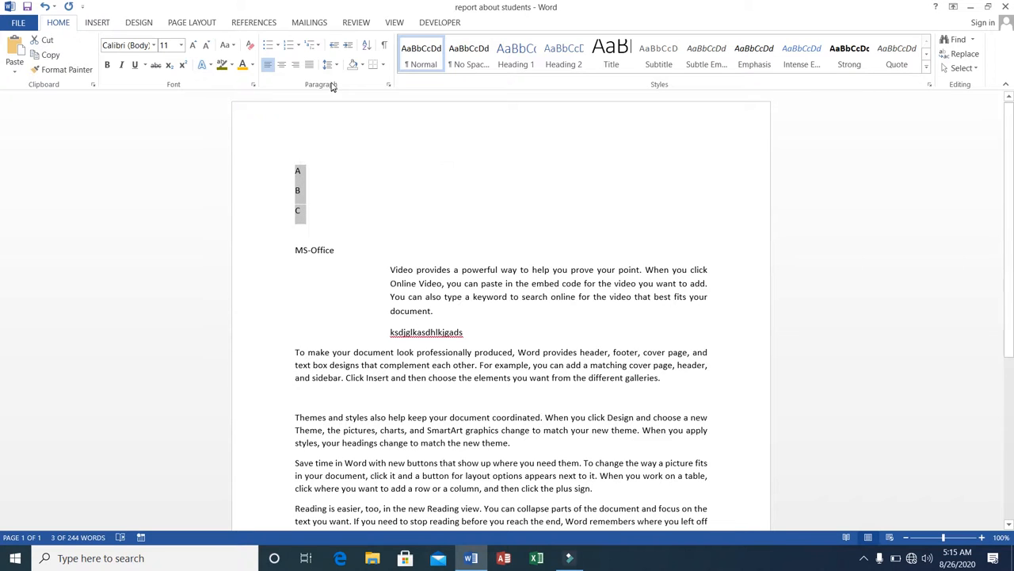
pyautogui.click(367, 46)
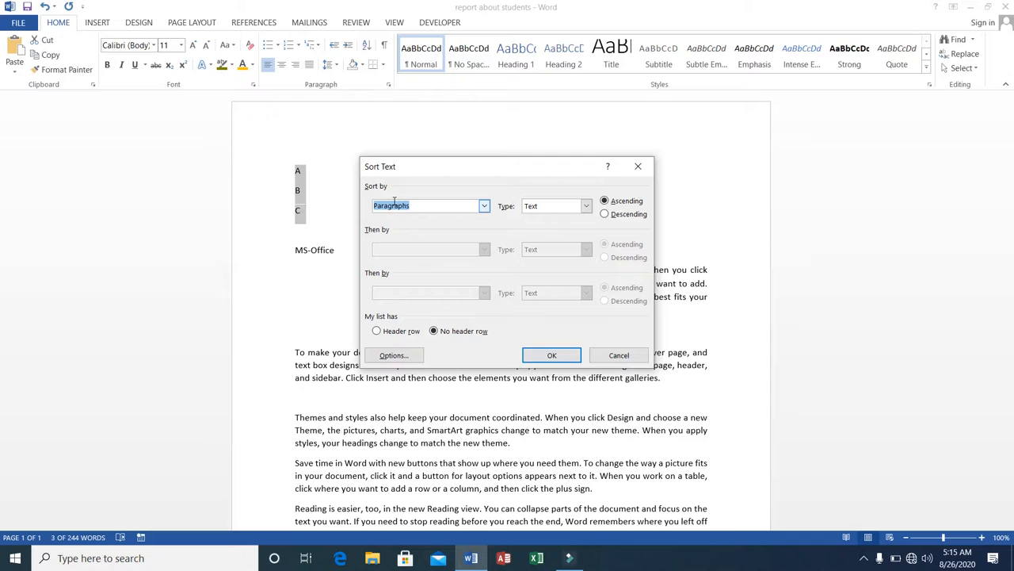
pyautogui.click(586, 207)
pyautogui.click(585, 208)
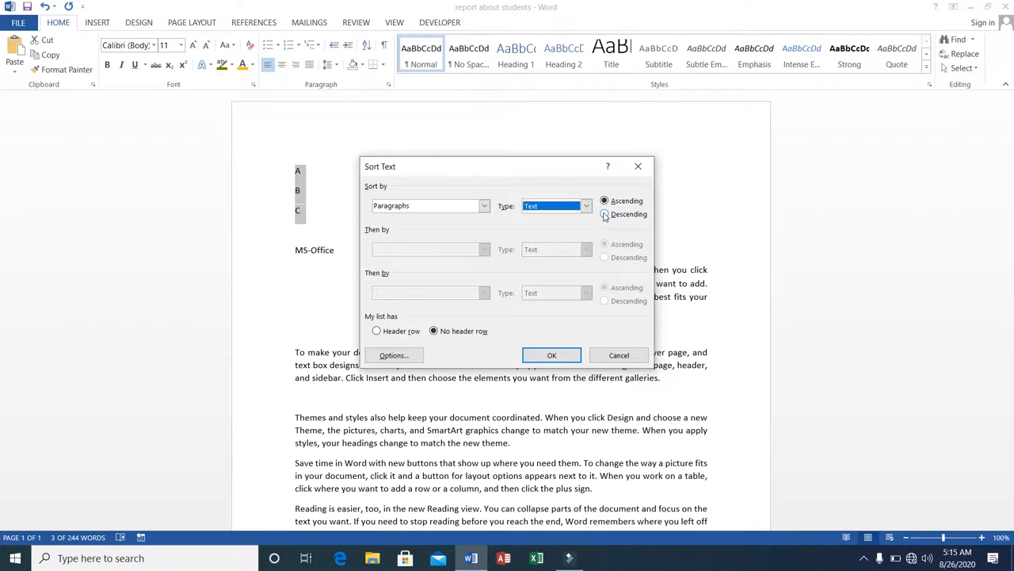
pyautogui.click(605, 215)
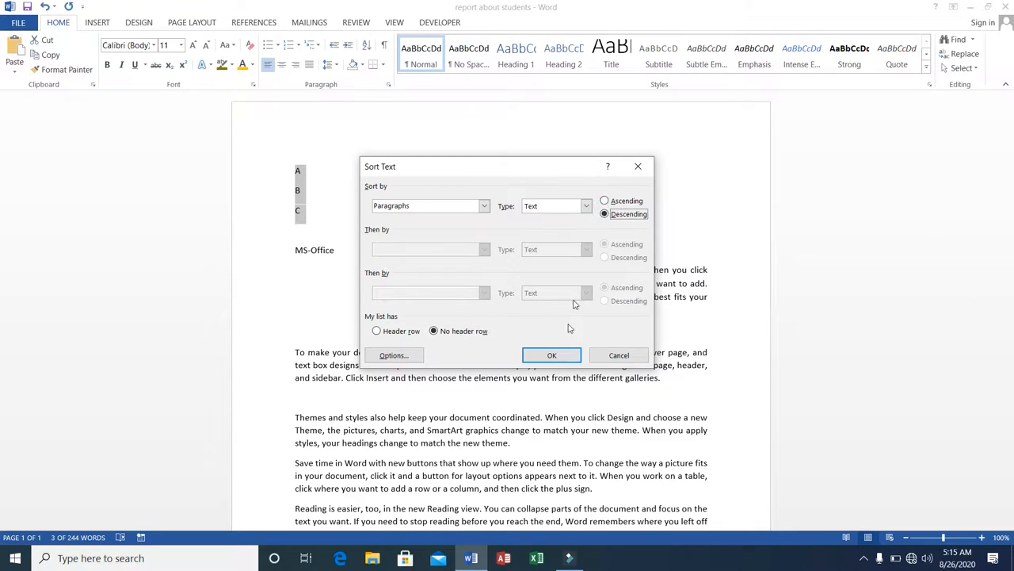
pyautogui.click(551, 355)
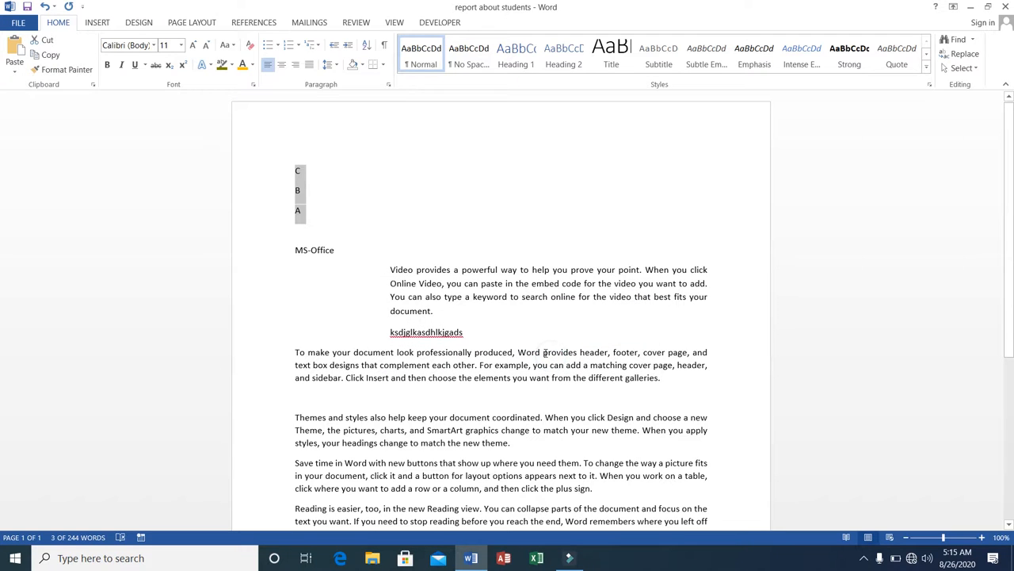
# Sort the same lines back into ascending order
pyautogui.click(366, 46)
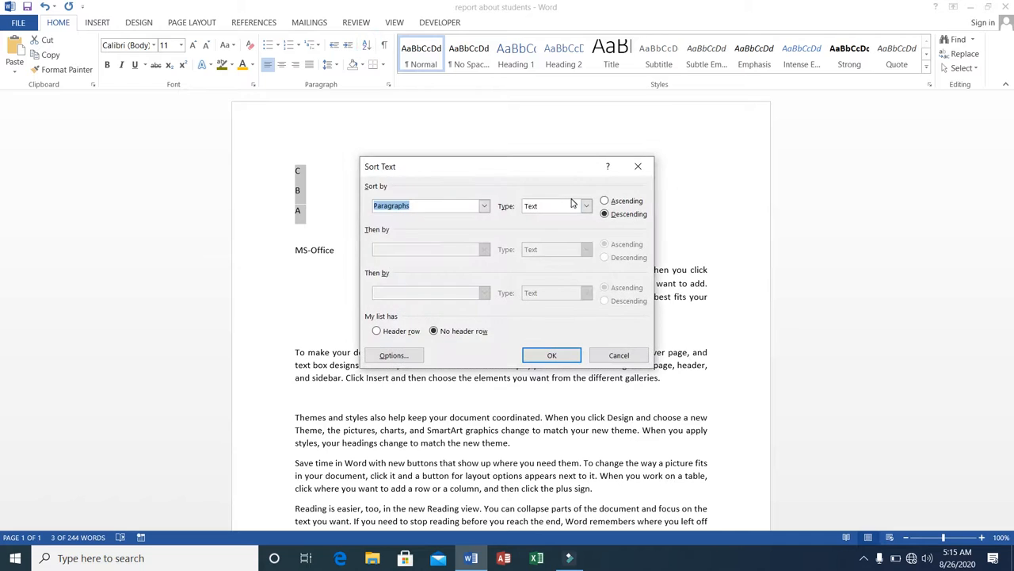
pyautogui.click(605, 202)
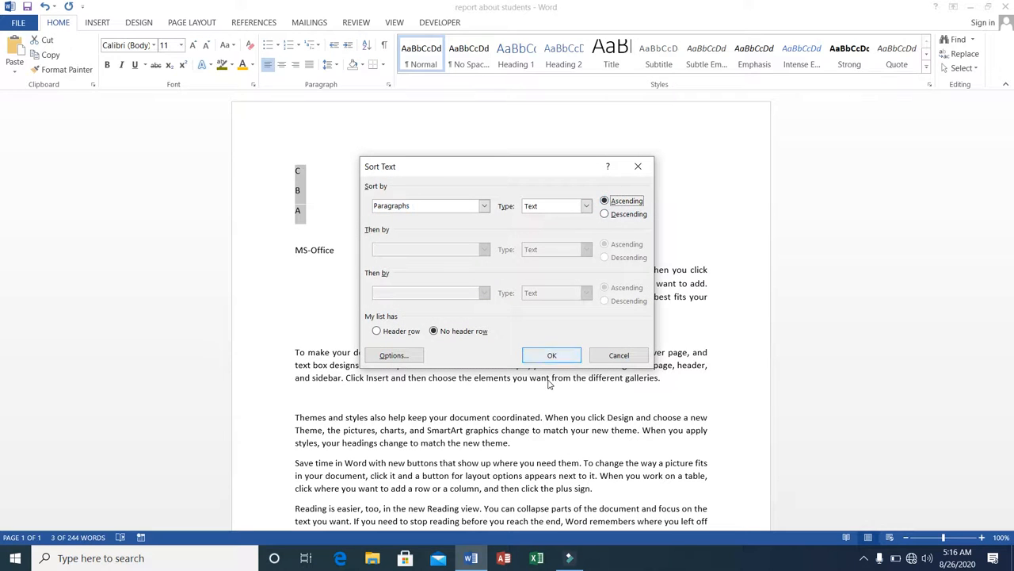
pyautogui.click(548, 356)
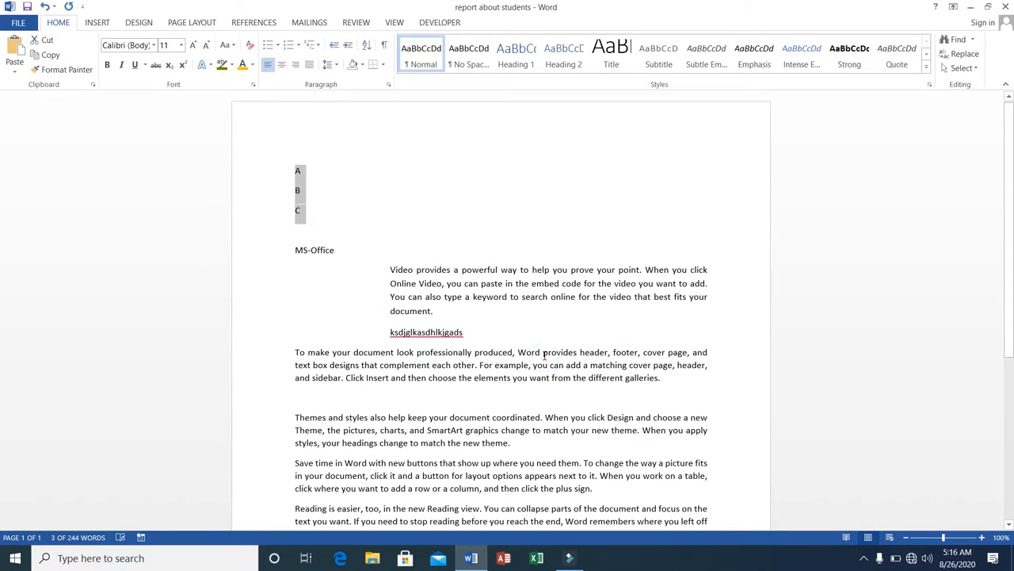
# Replace the selected lines with 1, 2, 5 and 7 on separate lines
pyautogui.write('1')
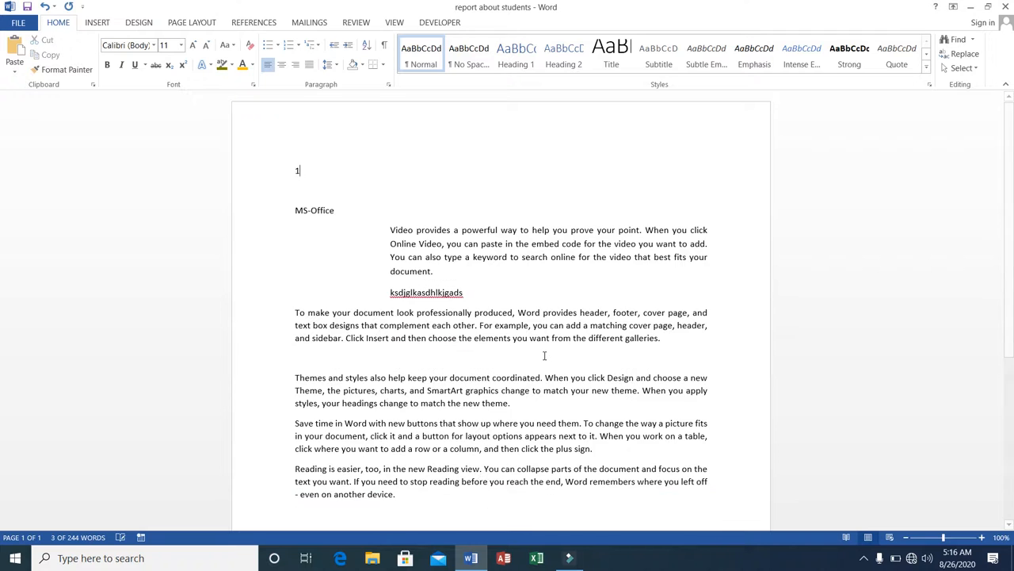
pyautogui.press('Return')
pyautogui.write('2')
pyautogui.press('Return')
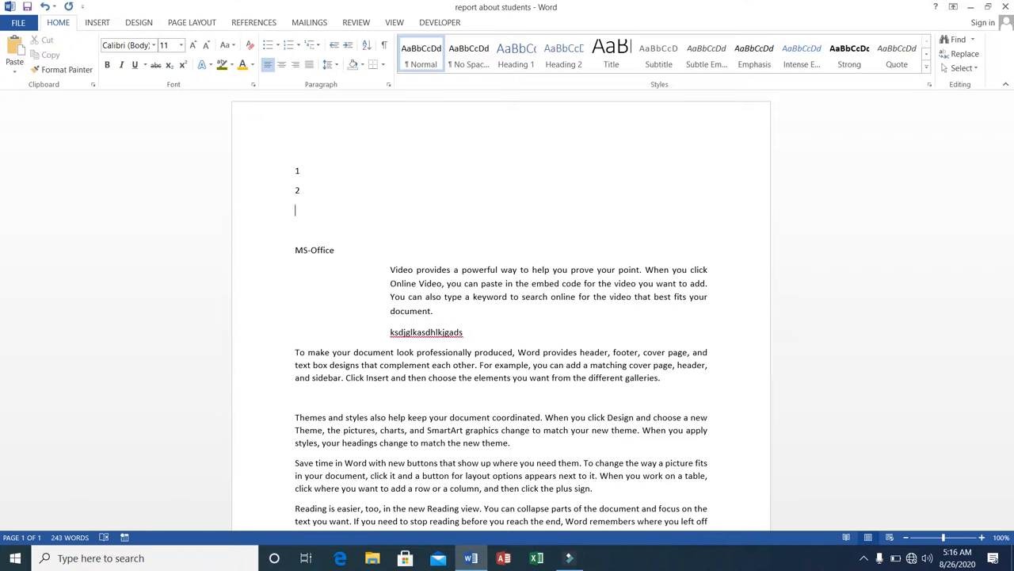
pyautogui.write('5')
pyautogui.press('Return')
pyautogui.write('7')
pyautogui.press('Return')
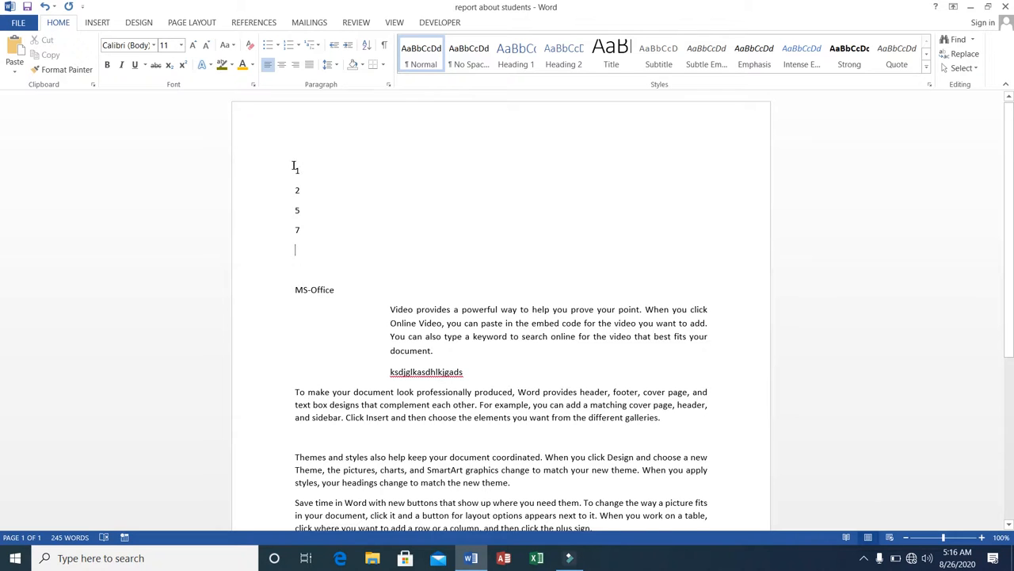
# Sort the number lines in descending numeric order
pyautogui.moveTo(294, 166); pyautogui.dragTo(305, 232)
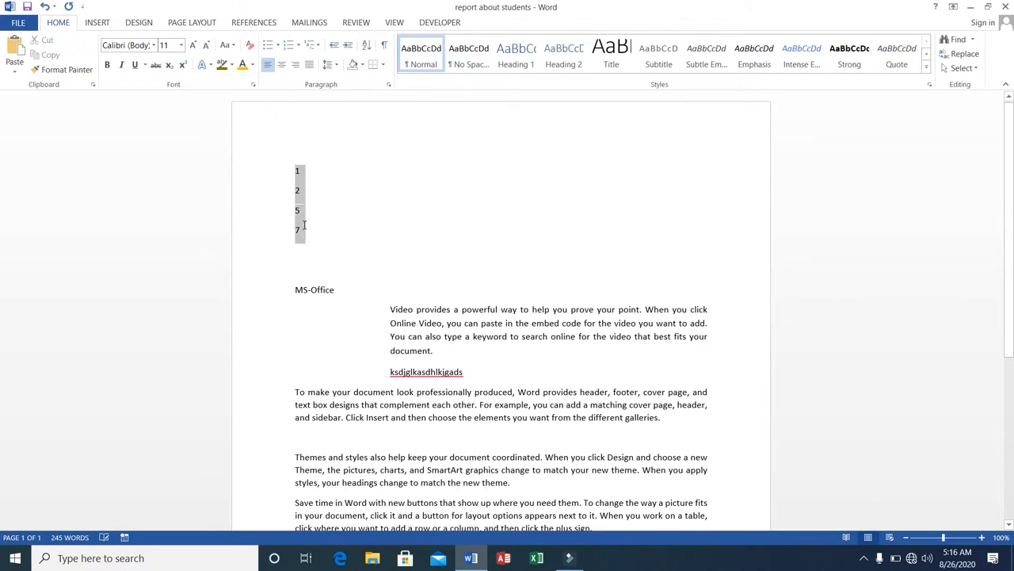
pyautogui.click(367, 46)
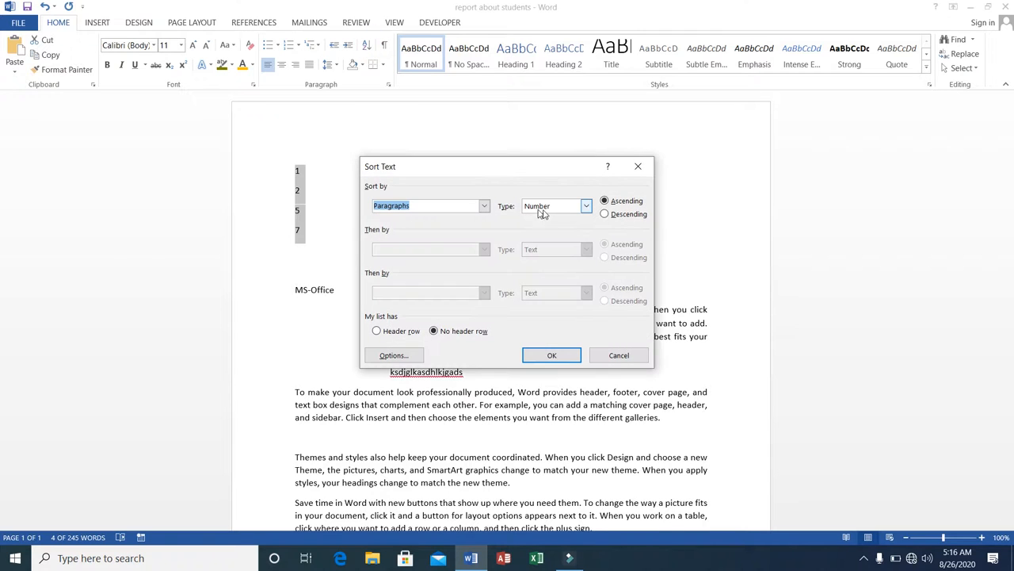
pyautogui.click(607, 216)
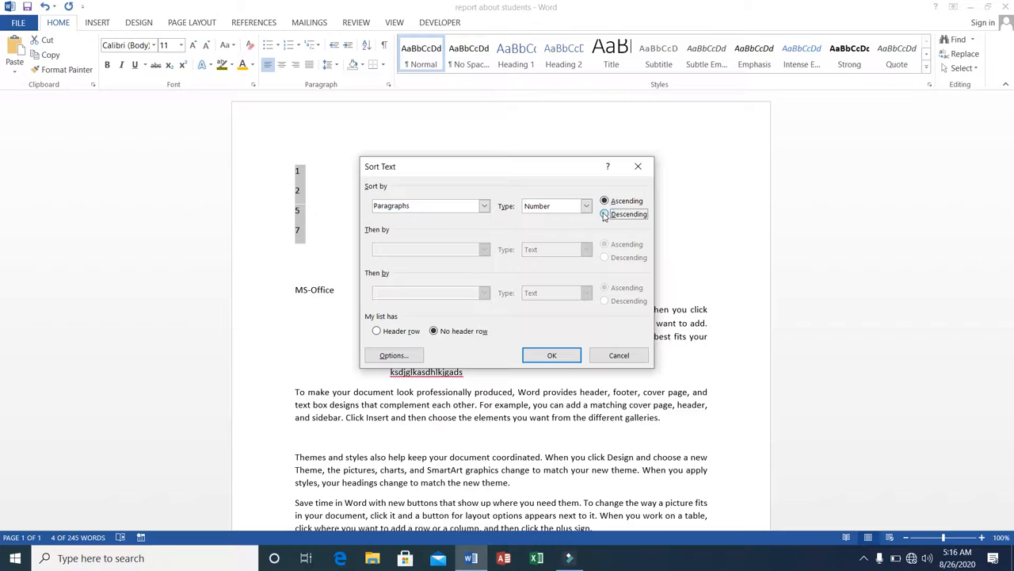
pyautogui.click(553, 355)
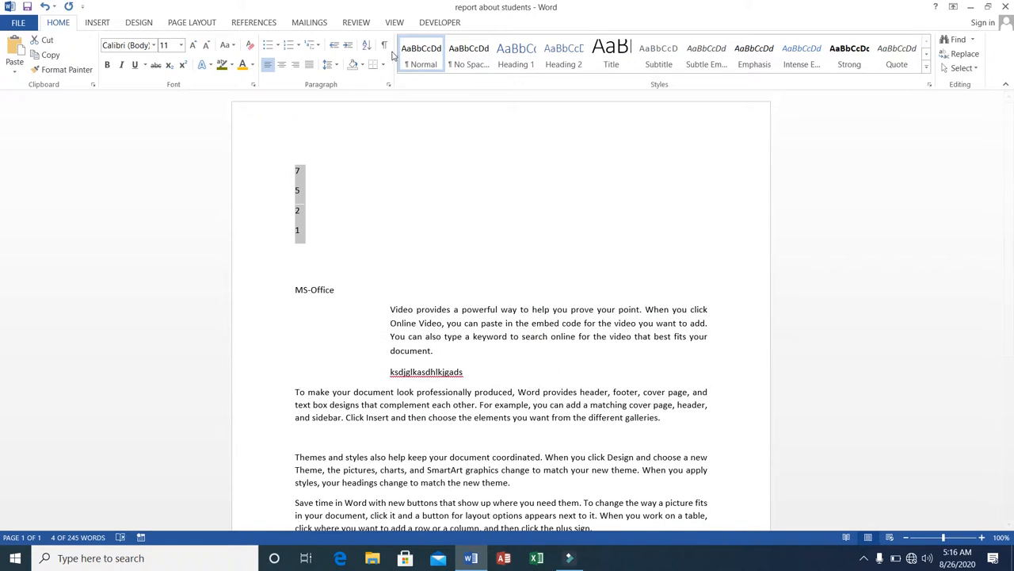
# Sort the number lines back into ascending order
pyautogui.click(366, 45)
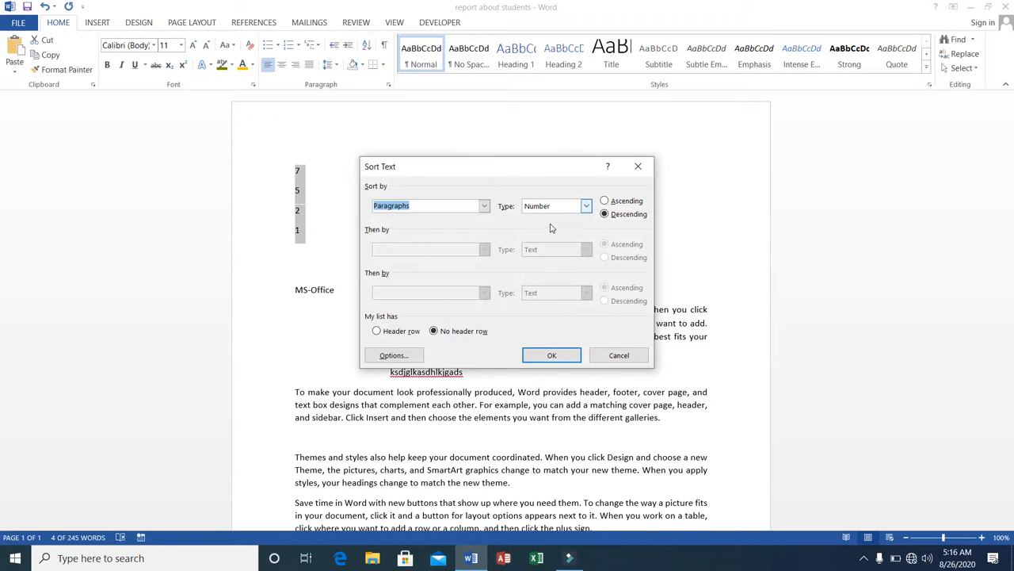
pyautogui.click(605, 201)
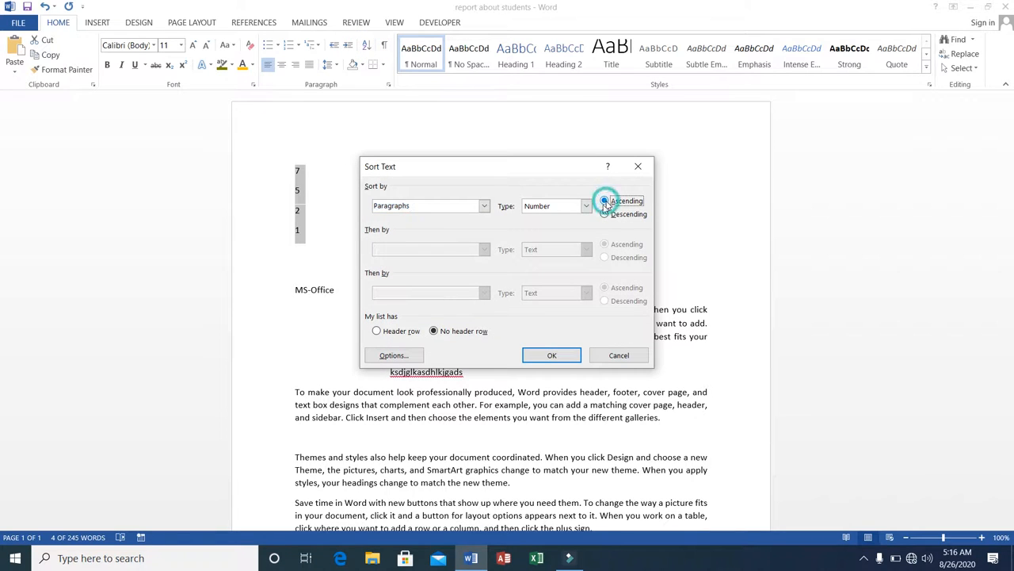
pyautogui.click(554, 356)
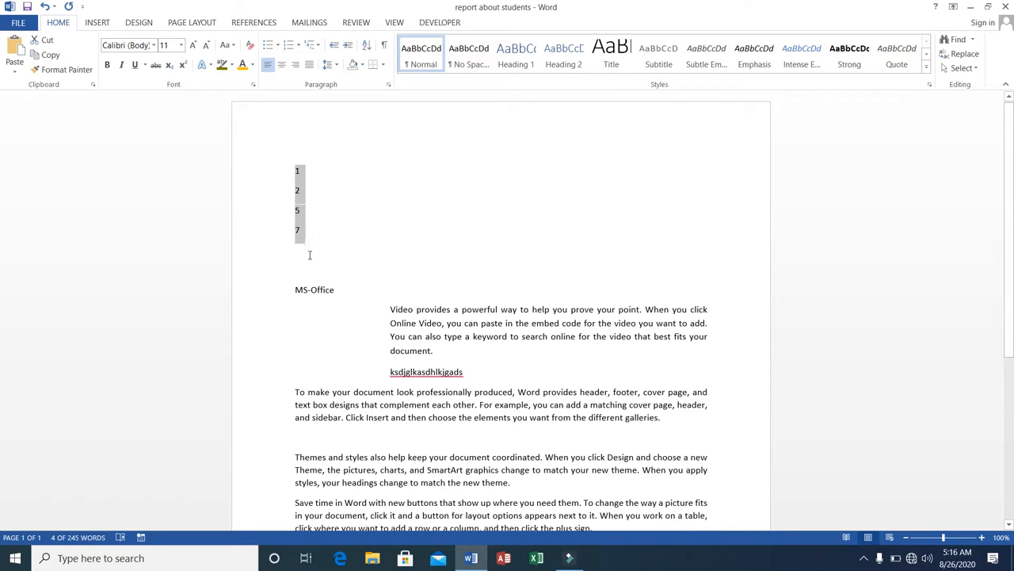
# Delete the number lines and the empty line above the MS-Office title
pyautogui.press('Delete')
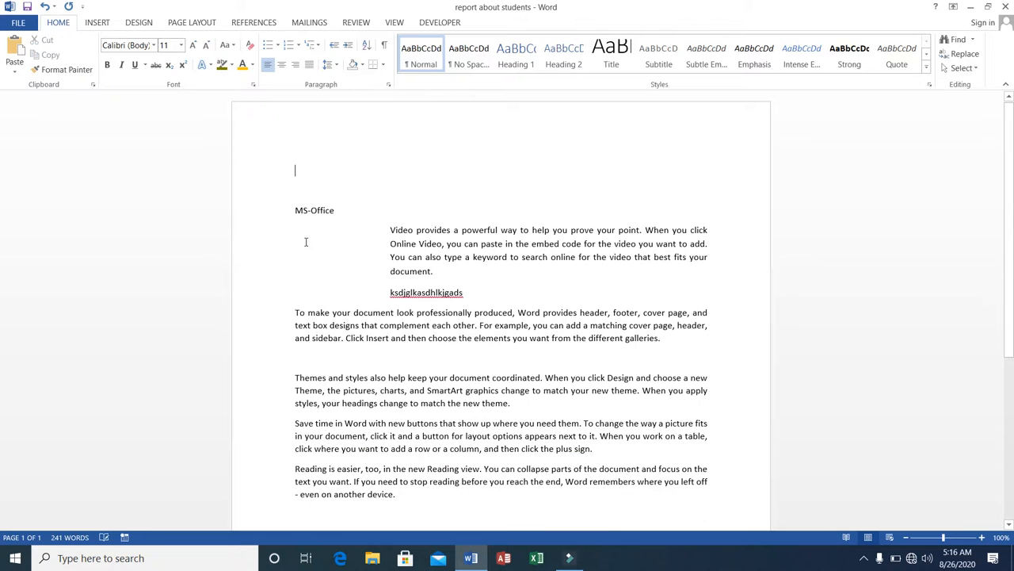
pyautogui.press('Delete')
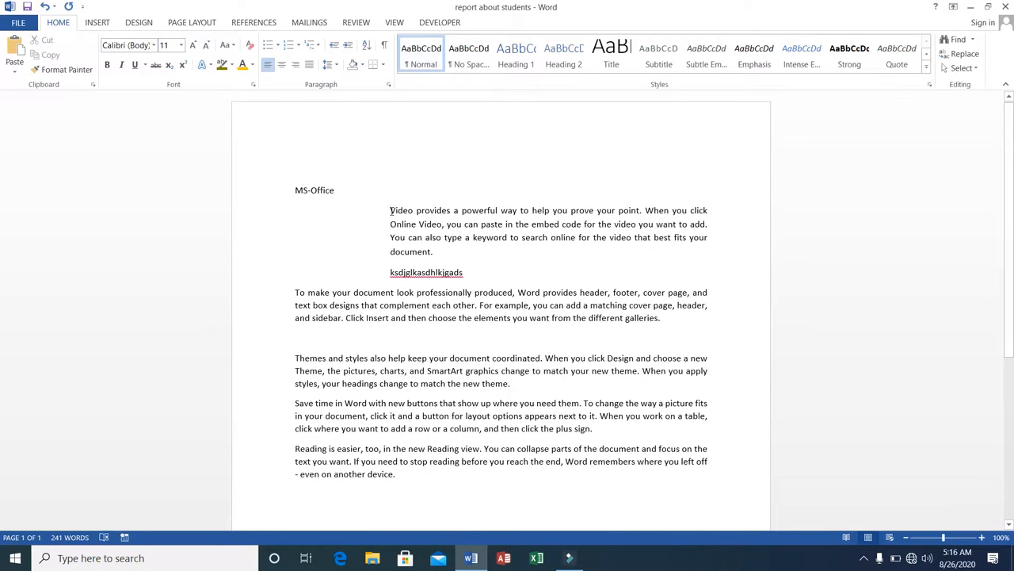
# Apply a blue theme-colour shading to the indented first body paragraph
pyautogui.click(391, 210)
pyautogui.moveTo(391, 210); pyautogui.dragTo(446, 262)
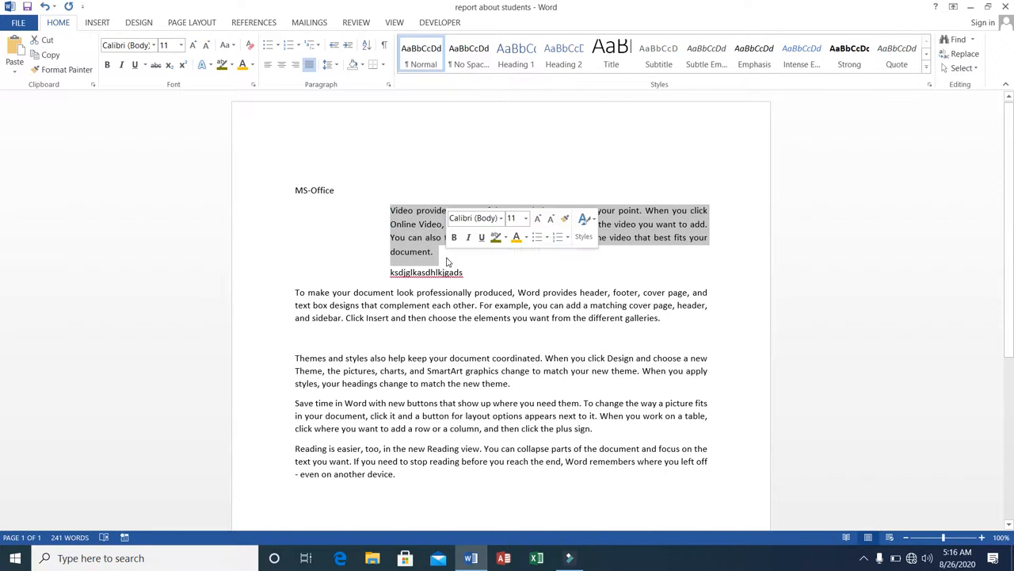
pyautogui.click(362, 65)
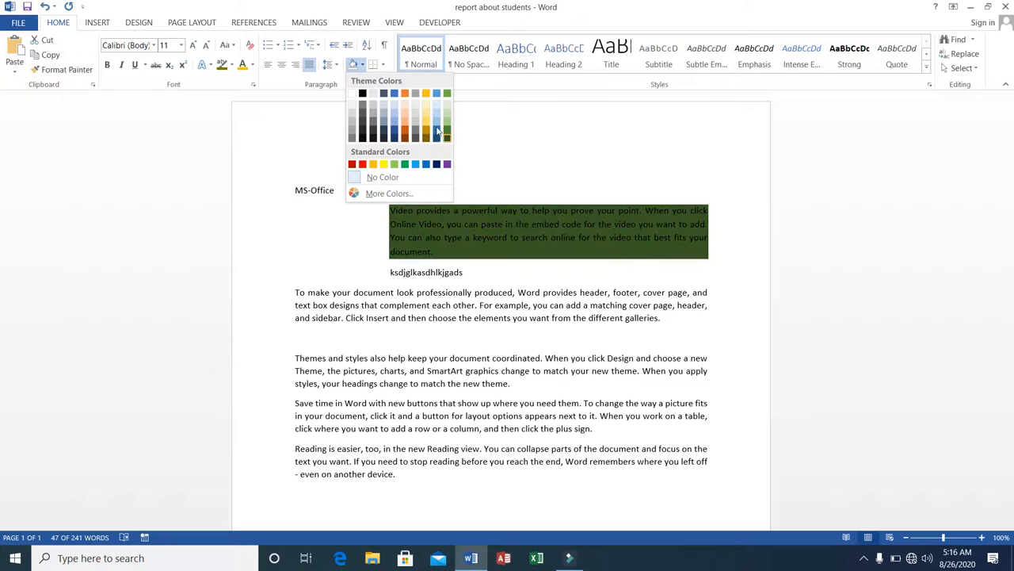
pyautogui.click(394, 129)
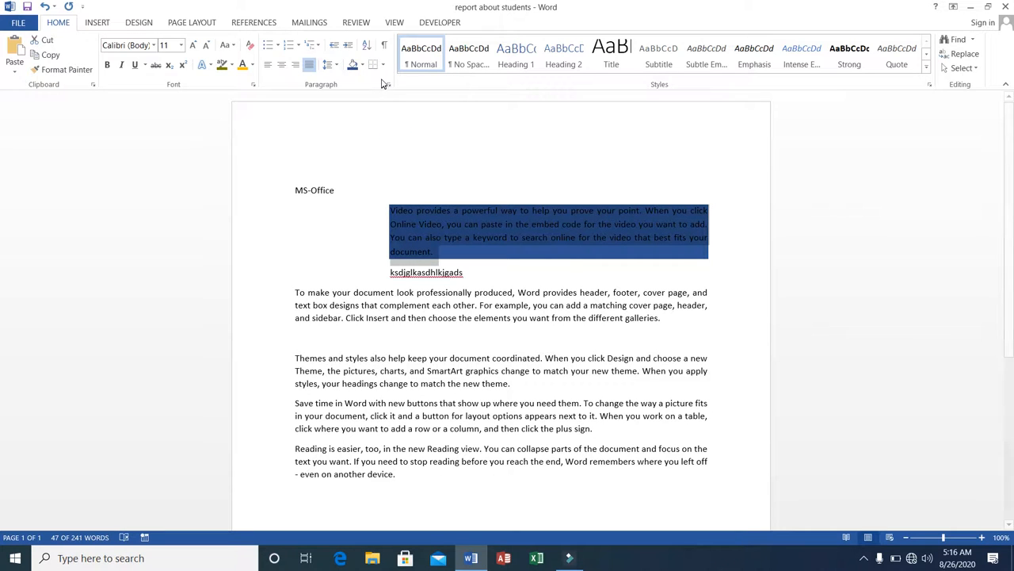
# Add a bottom border to the paragraph beginning "To make your document"
pyautogui.click(293, 292)
pyautogui.click(293, 291)
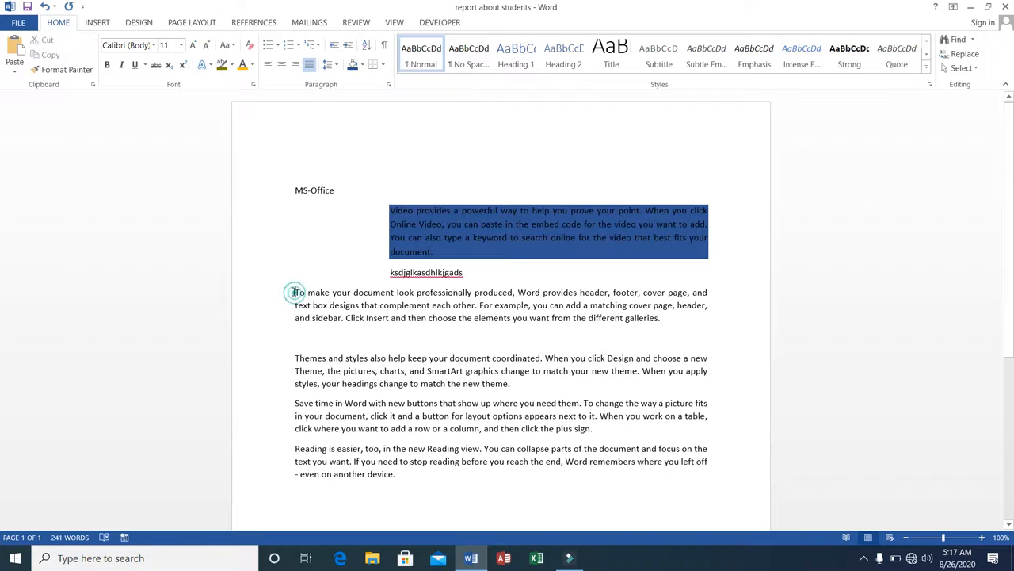
pyautogui.moveTo(332, 305); pyautogui.dragTo(669, 318)
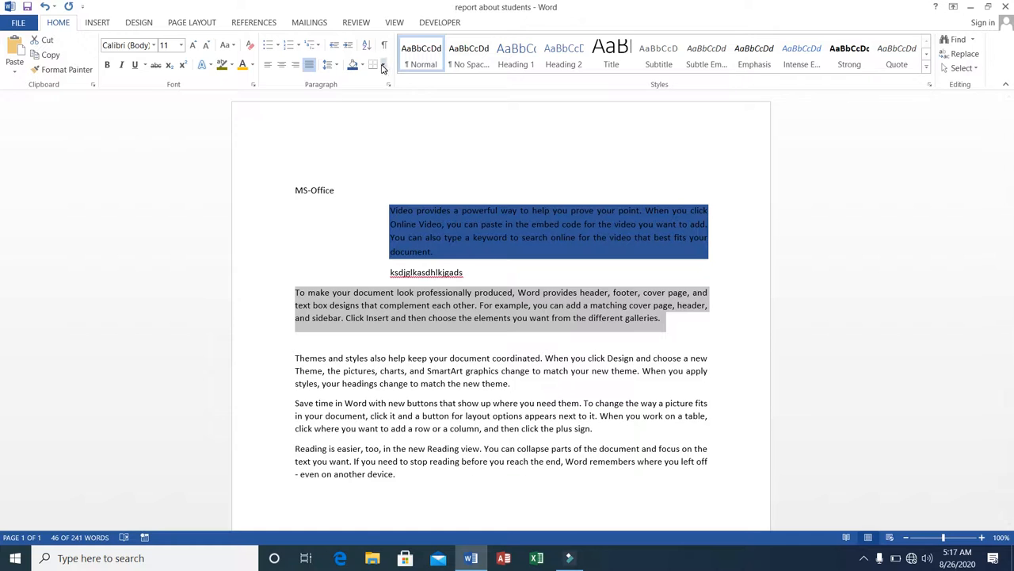
pyautogui.click(383, 65)
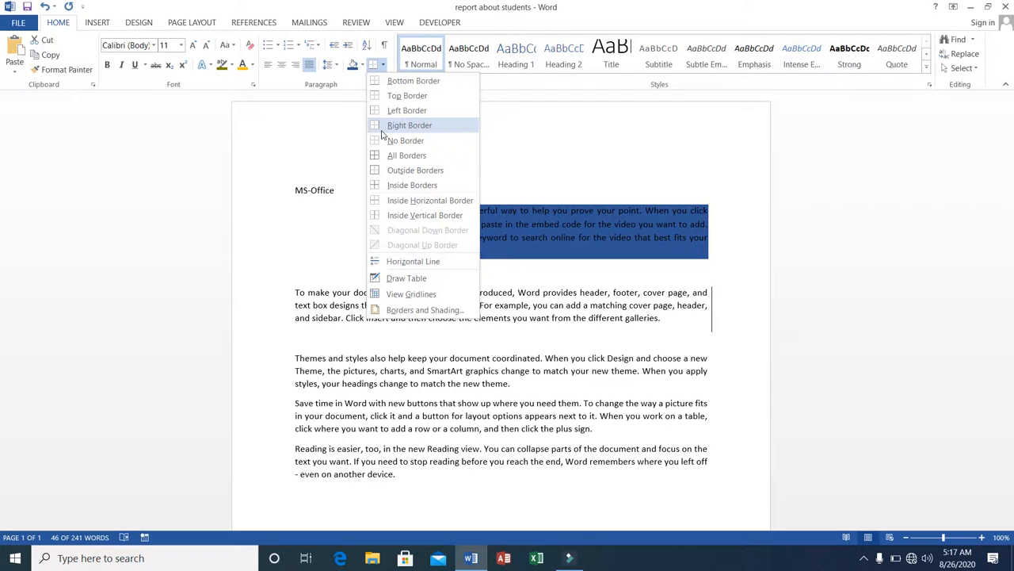
pyautogui.click(382, 83)
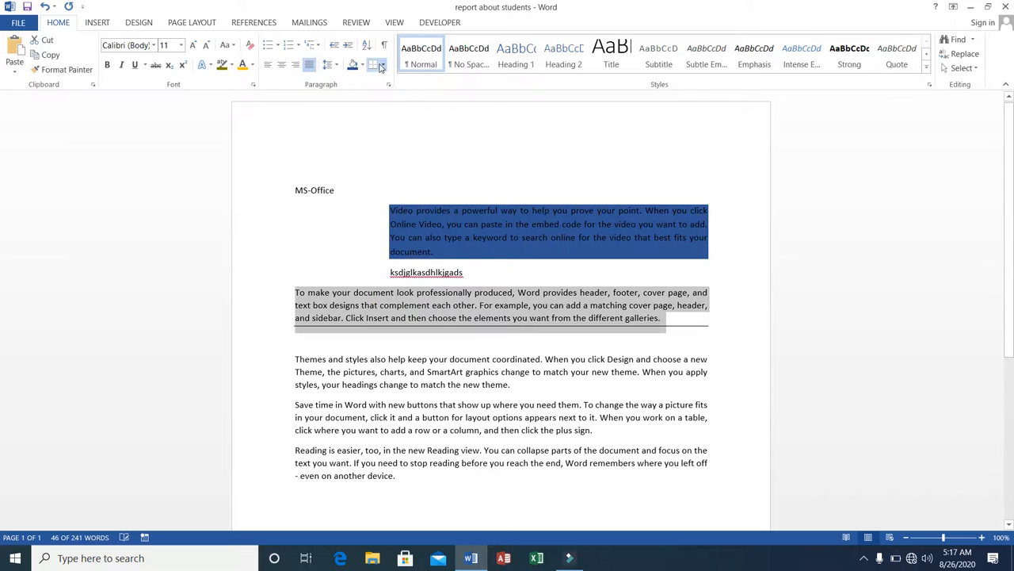
# Add top, right and left borders to the same paragraph
pyautogui.click(381, 65)
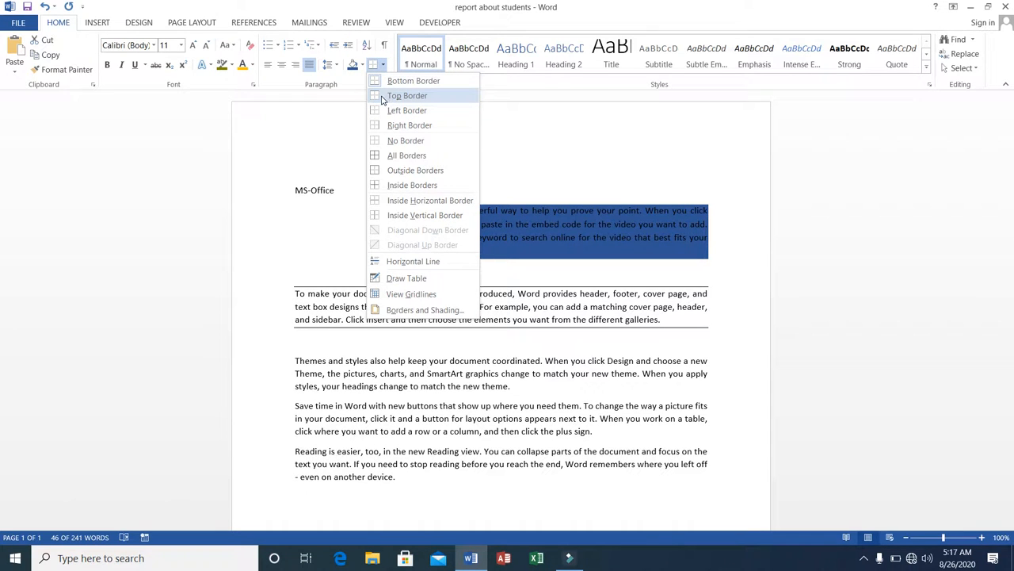
pyautogui.click(382, 96)
pyautogui.click(382, 65)
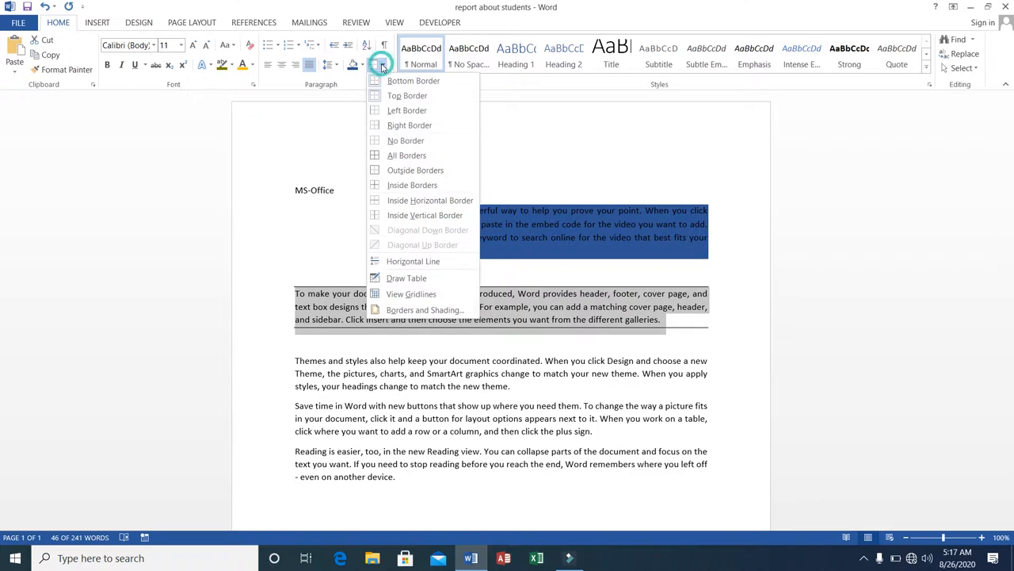
pyautogui.click(389, 127)
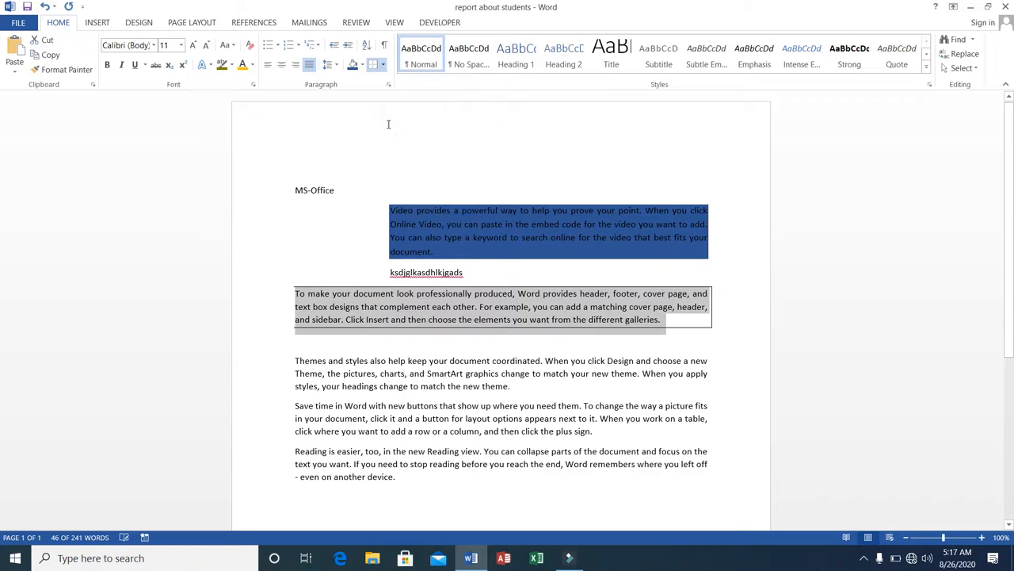
pyautogui.click(383, 65)
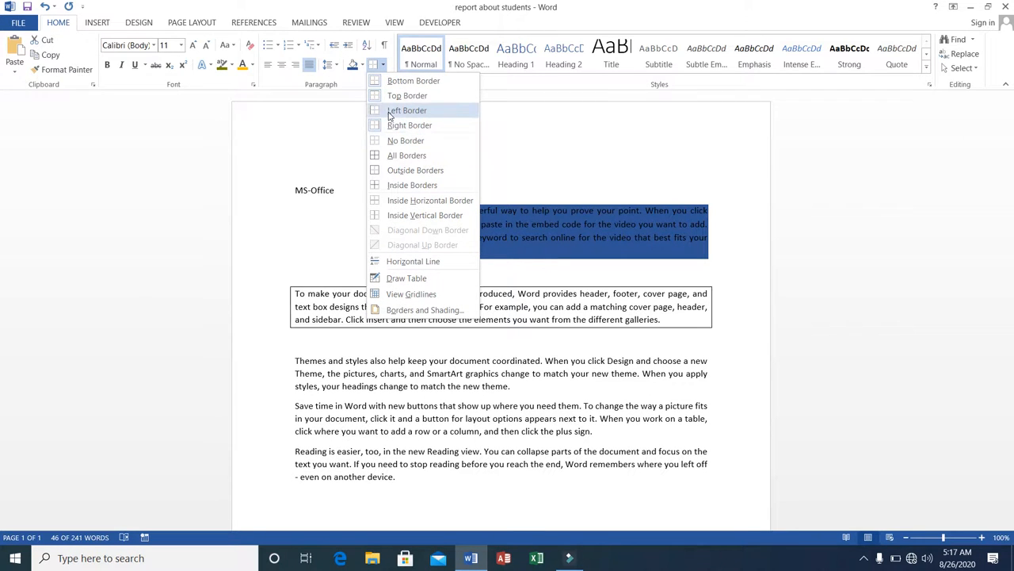
pyautogui.click(388, 114)
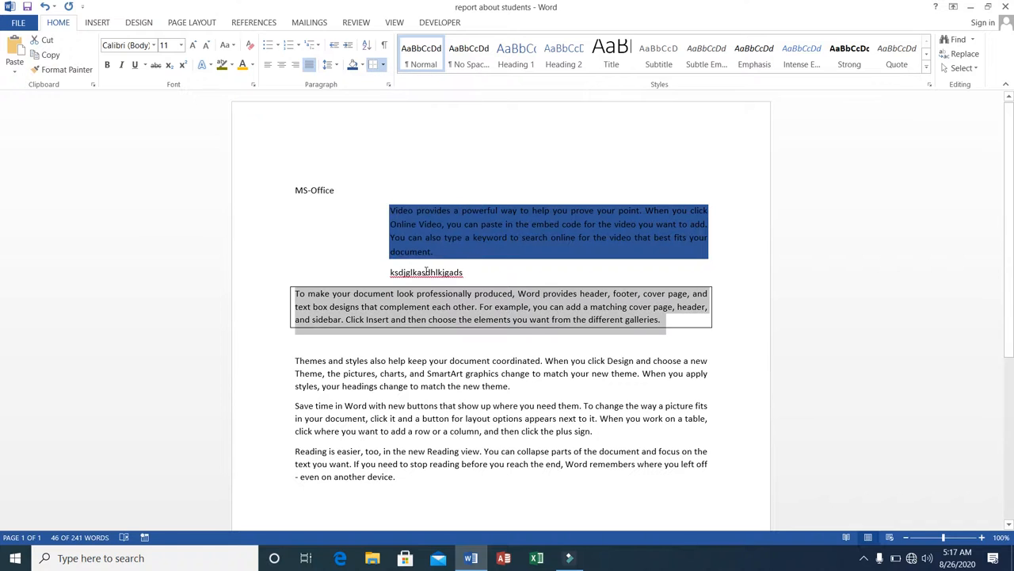
# Remove all borders from the paragraph
pyautogui.click(383, 66)
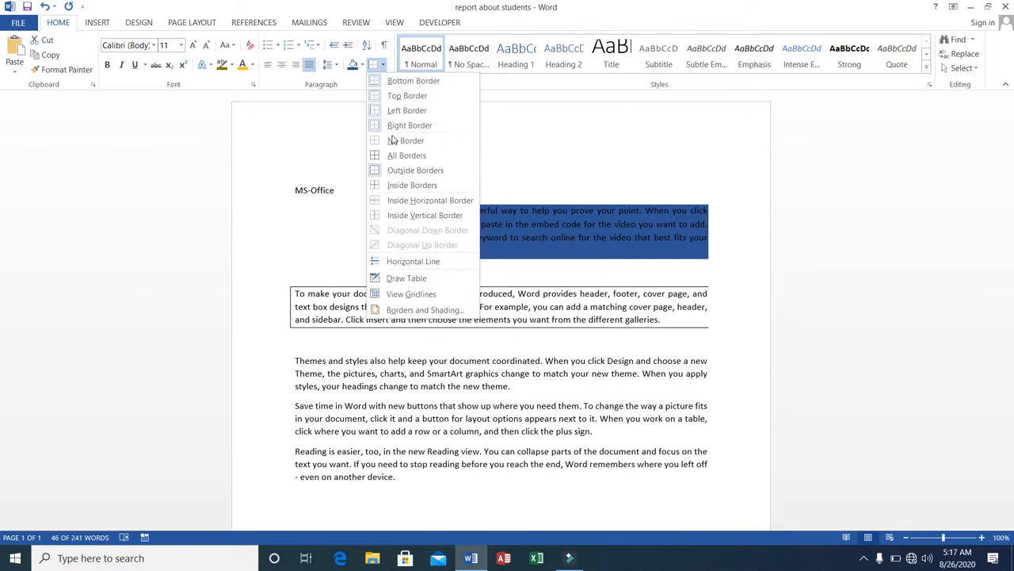
pyautogui.click(393, 141)
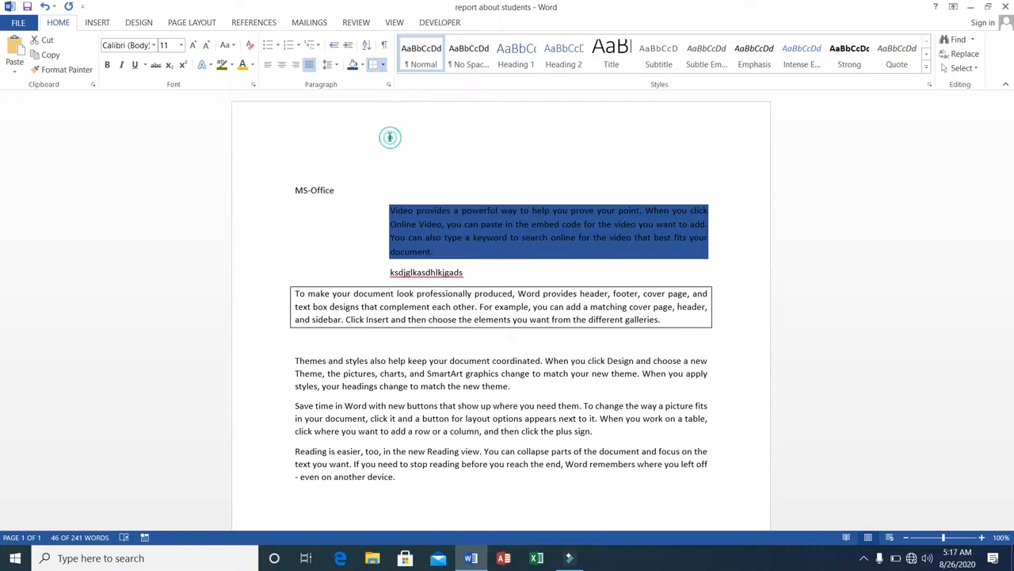
# Apply outside borders to the paragraph beginning "To make your document"
pyautogui.click(384, 65)
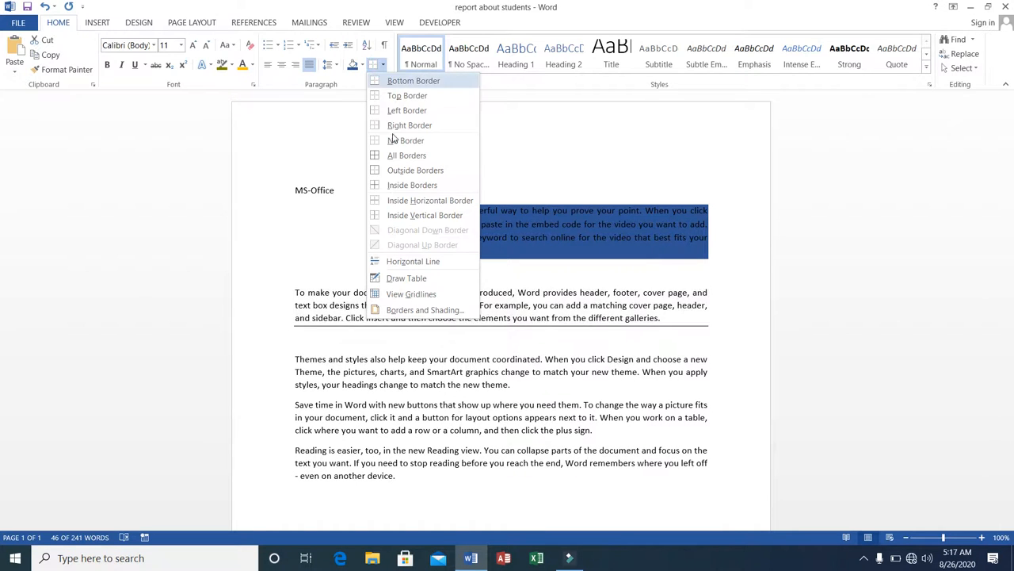
pyautogui.click(399, 171)
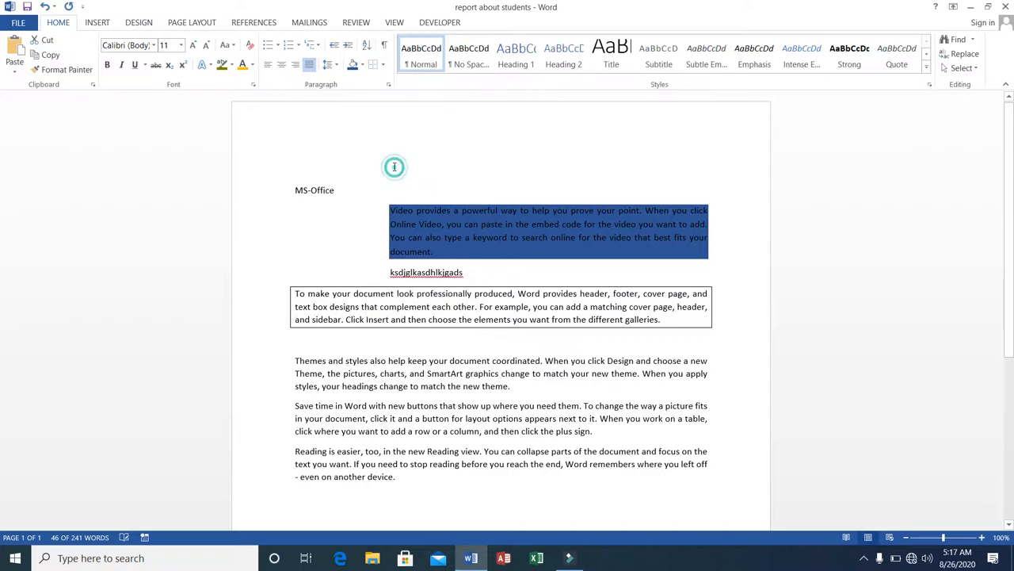
# Draw a table around the opening text with the Draw Table tool, adding a row divider and a column divider
pyautogui.click(383, 65)
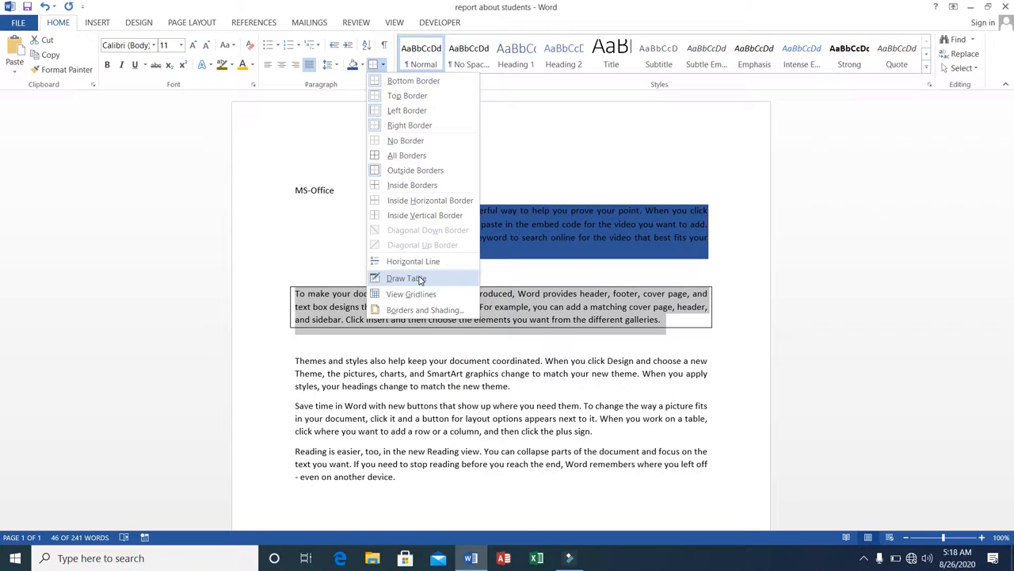
pyautogui.click(406, 278)
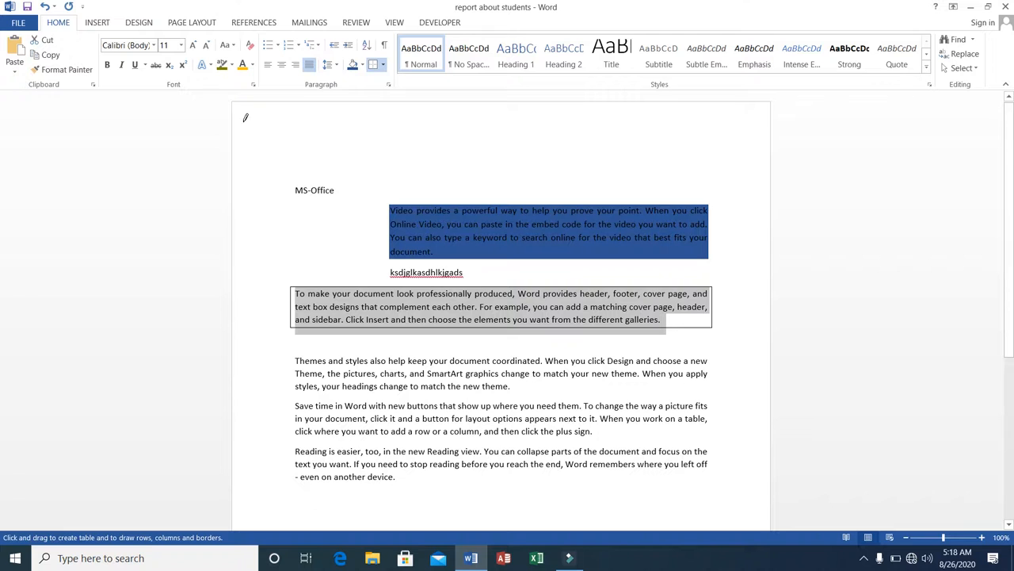
pyautogui.moveTo(279, 134)
pyautogui.mouseDown()
pyautogui.moveTo(426, 177)
pyautogui.moveTo(466, 243)
pyautogui.moveTo(762, 320)
pyautogui.moveTo(725, 277)
pyautogui.mouseUp()
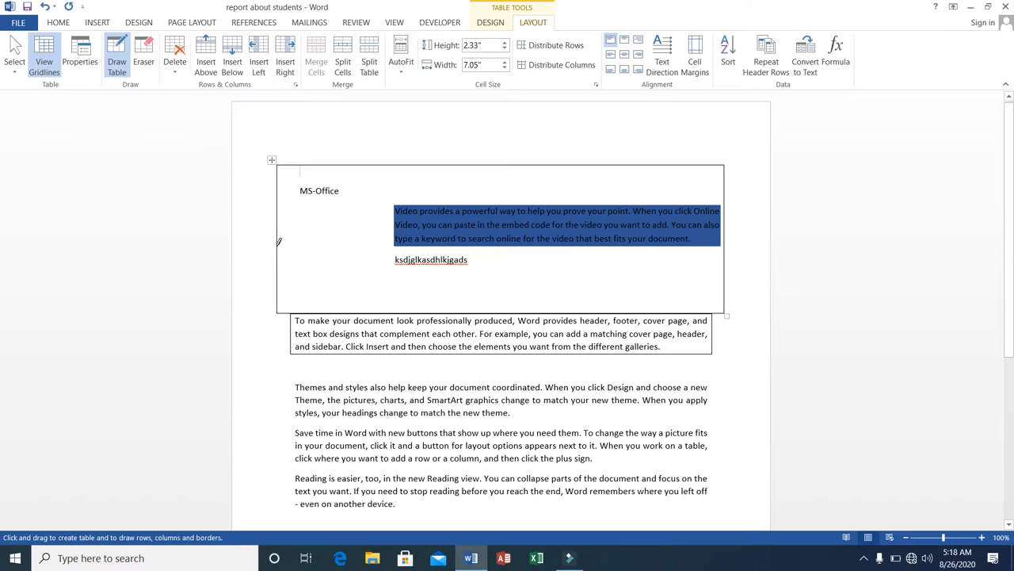
pyautogui.moveTo(284, 237); pyautogui.dragTo(733, 240)
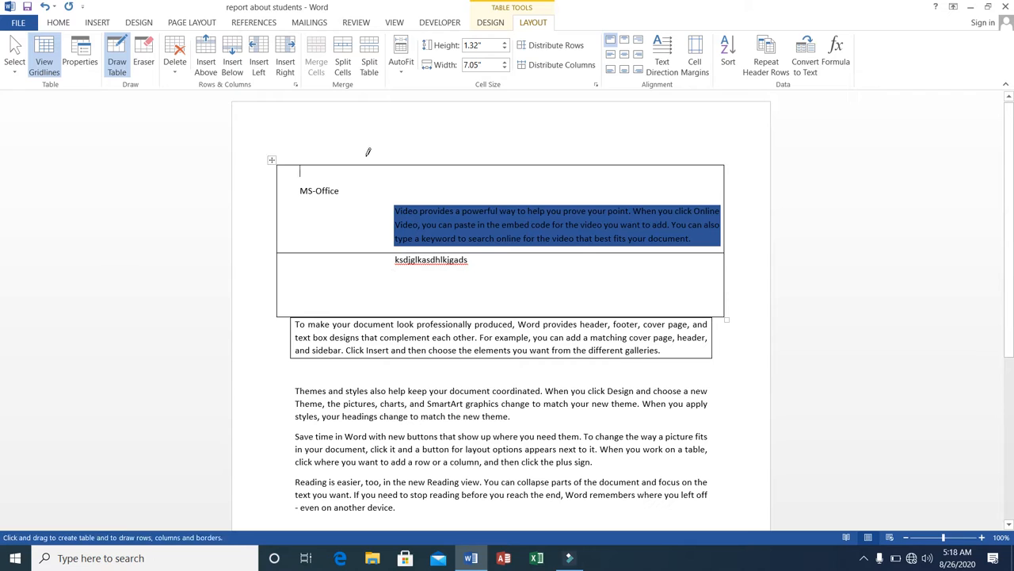
pyautogui.moveTo(372, 157); pyautogui.dragTo(382, 289)
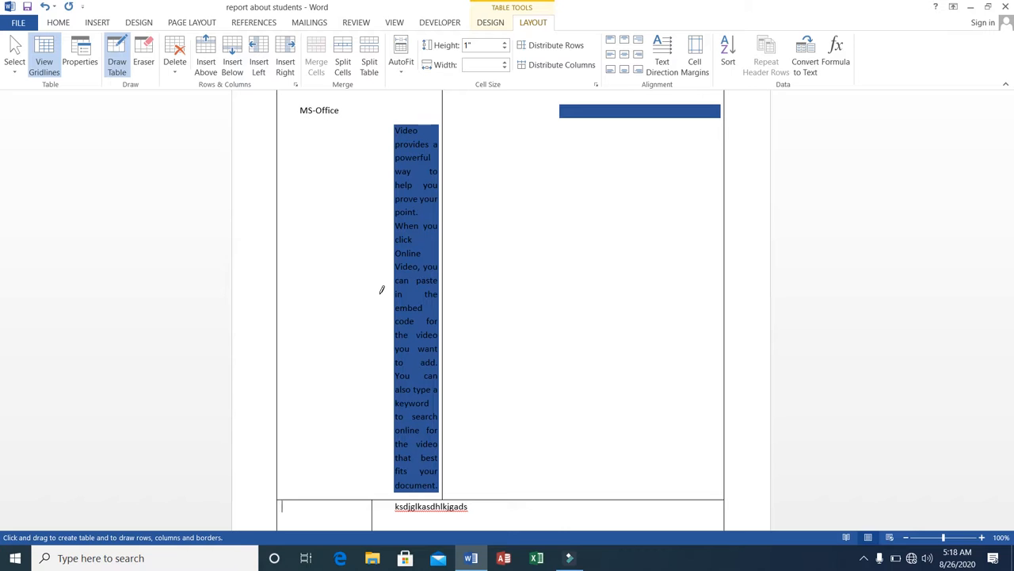
# Undo all the table drawing and leave drawing mode
pyautogui.hotkey('ctrl', 'z')
pyautogui.hotkey('ctrl', 'z')
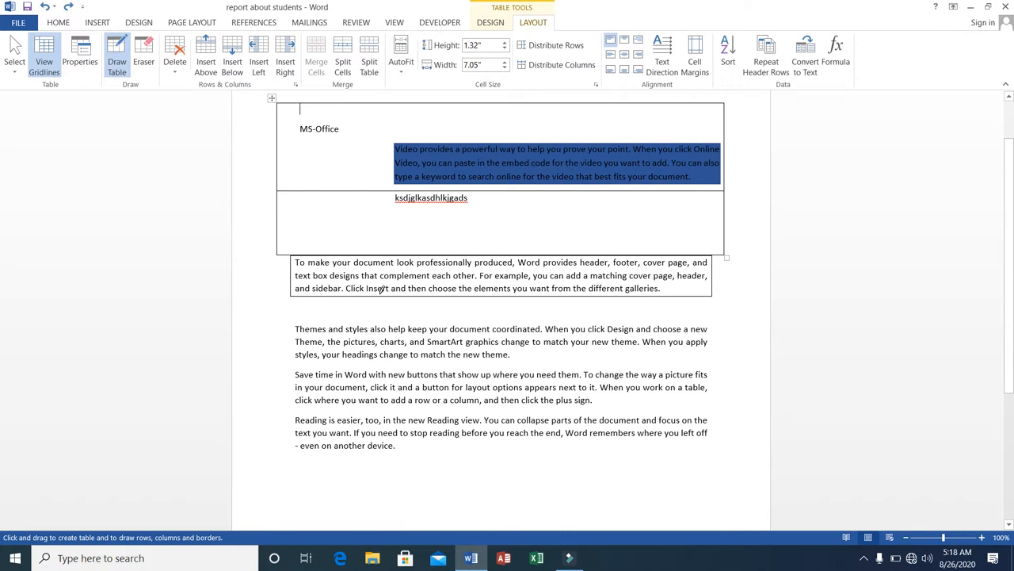
pyautogui.hotkey('ctrl', 'z')
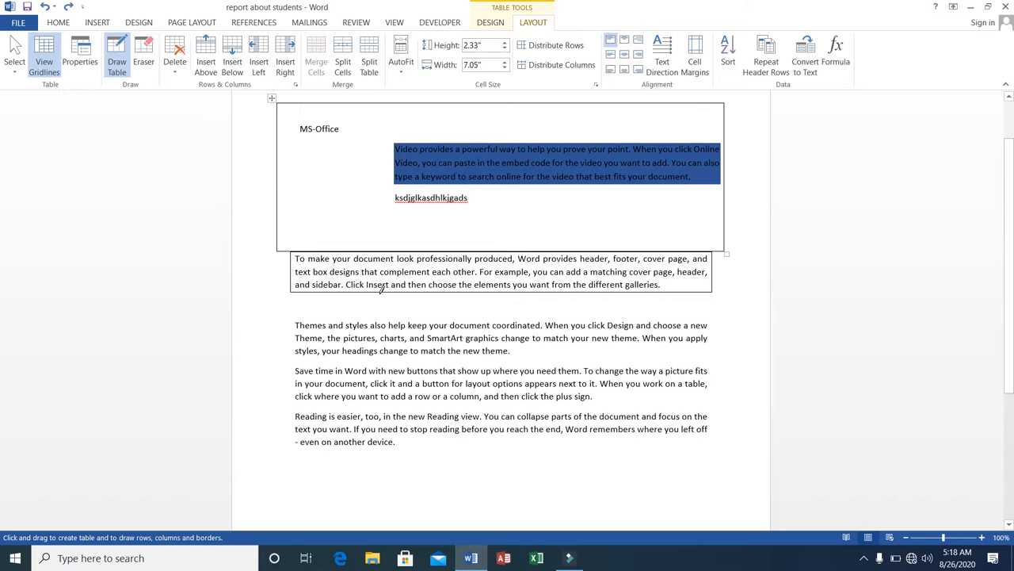
pyautogui.hotkey('ctrl', 'z')
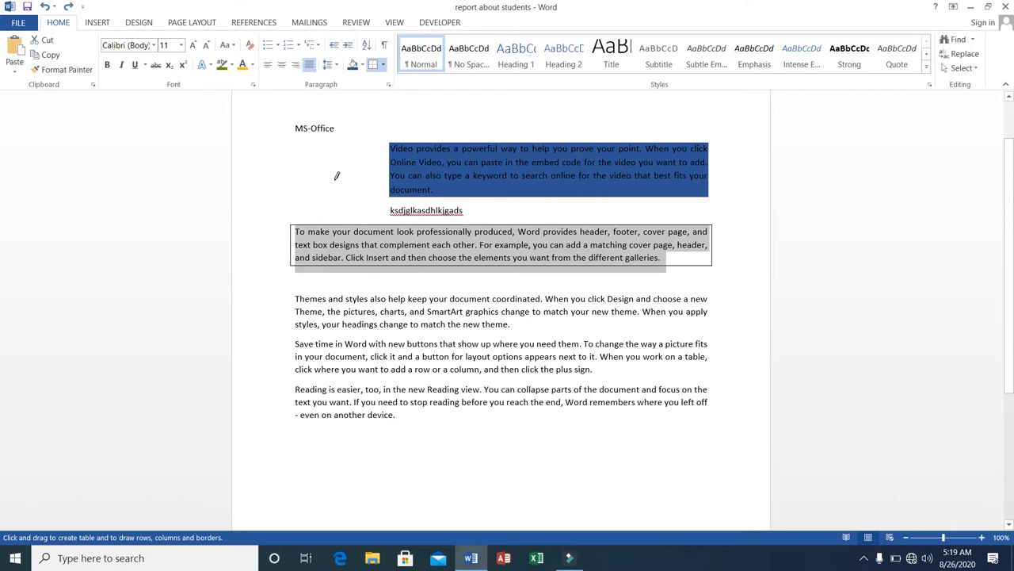
pyautogui.press('Escape')
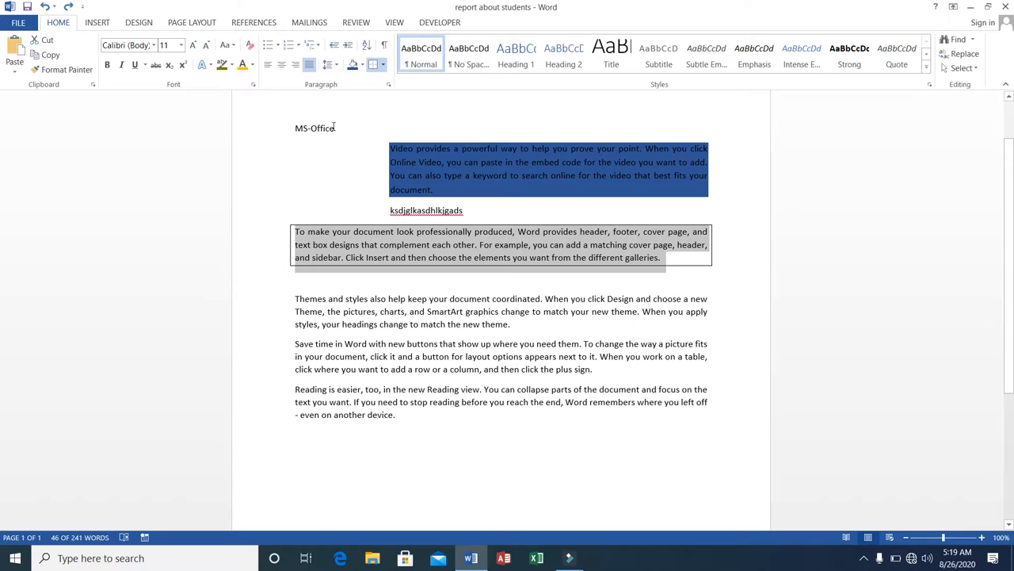
# Show paragraph marks and formatting symbols, and place the cursor in the empty paragraph below the bordered paragraph
pyautogui.click(384, 47)
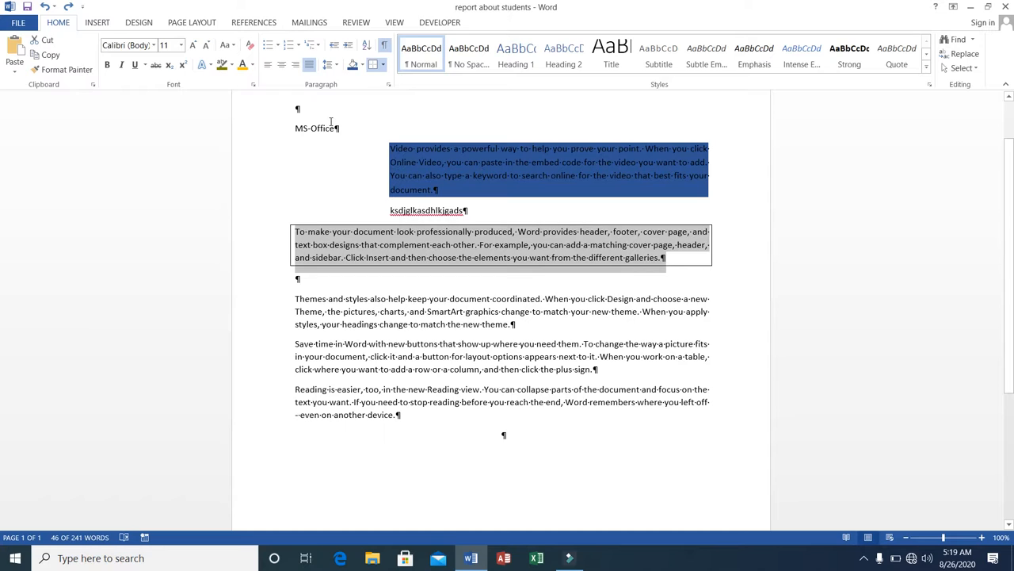
pyautogui.click(331, 125)
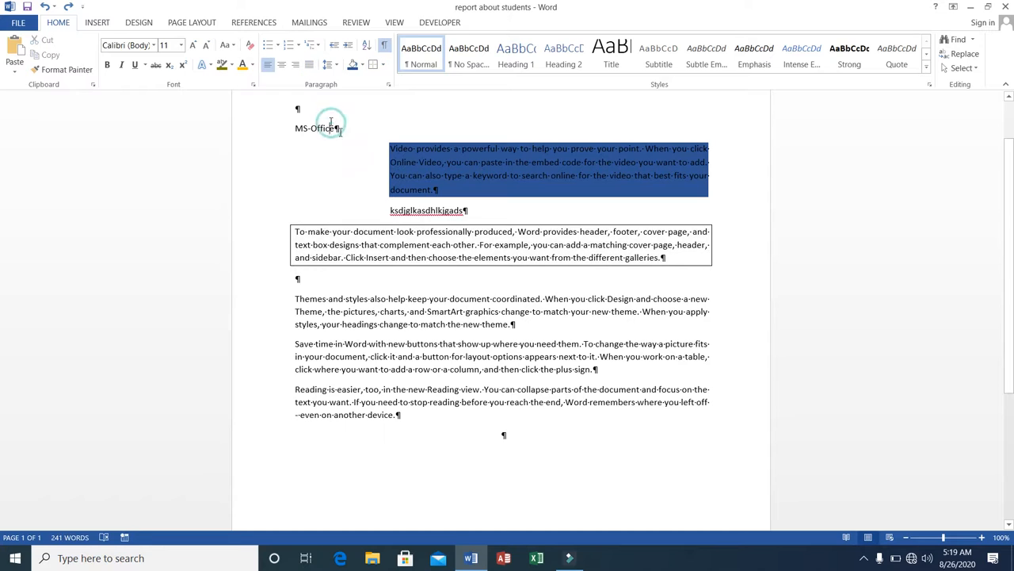
pyautogui.click(463, 214)
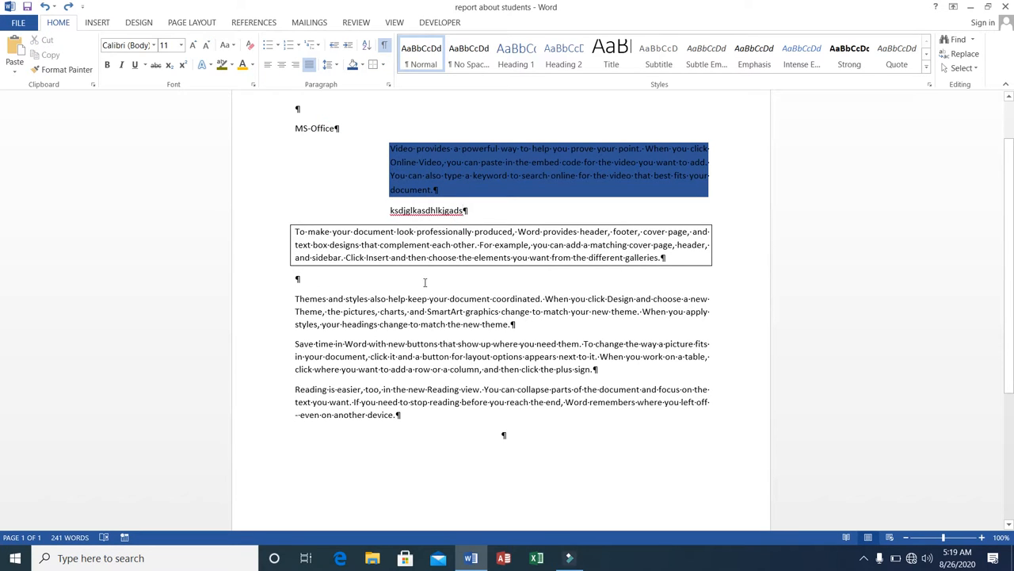
pyautogui.click(314, 278)
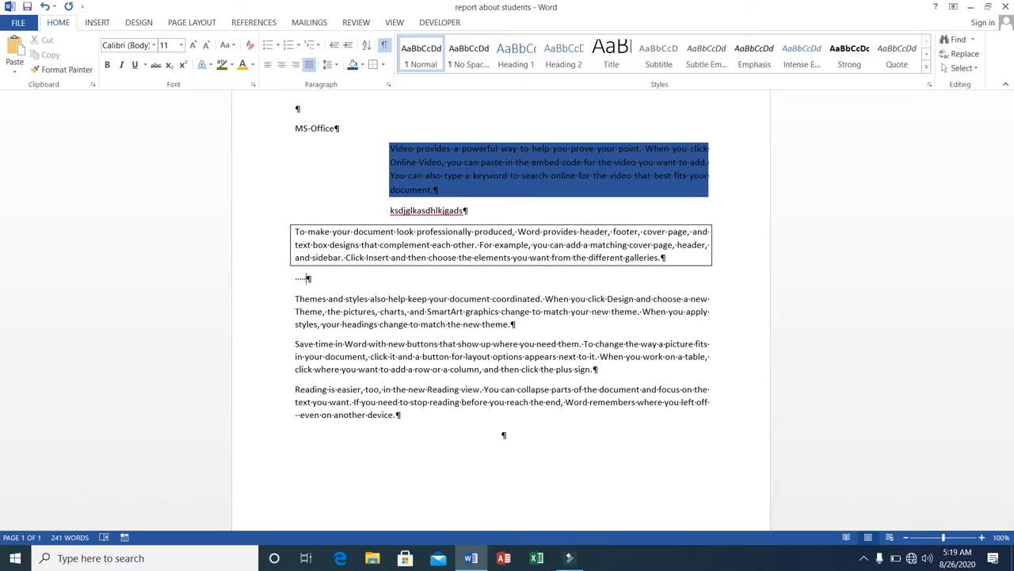
# Insert four tabs, three new paragraphs and three more tabs there, then hide the formatting marks
pyautogui.press('Tab')
pyautogui.press('Tab')
pyautogui.press('Tab')
pyautogui.press('Tab')
pyautogui.press('Return')
pyautogui.press('Return')
pyautogui.press('Return')
pyautogui.press('Return')
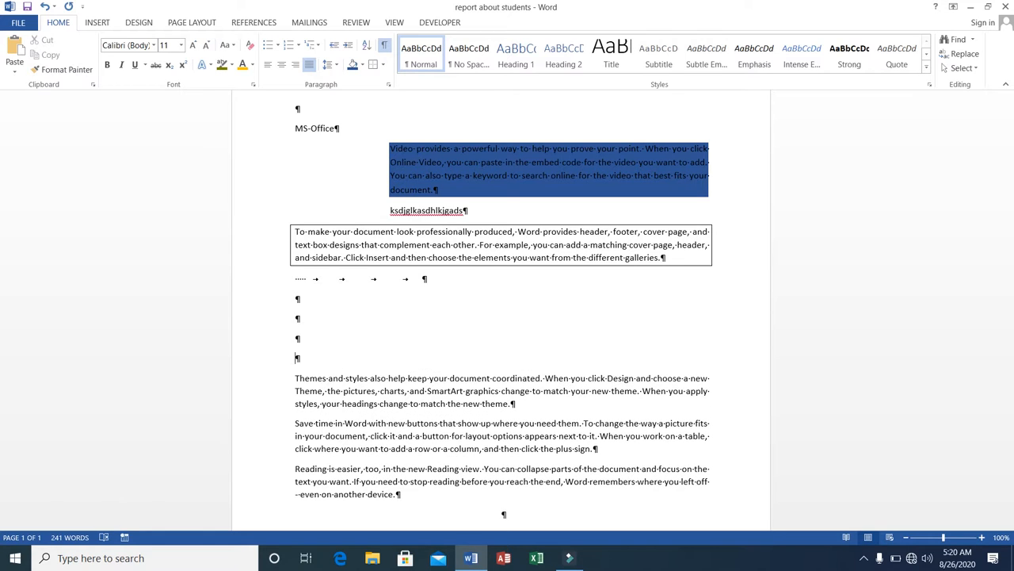
pyautogui.press('Tab')
pyautogui.press('Tab')
pyautogui.press('Tab')
pyautogui.click(386, 46)
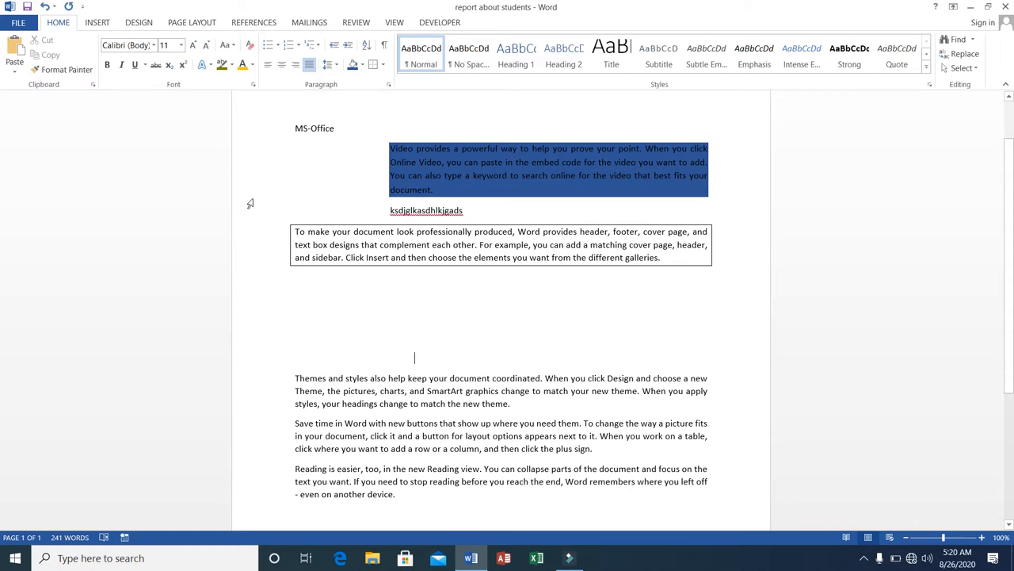
# Open the print settings and set the number of copies to 4
pyautogui.click(20, 23)
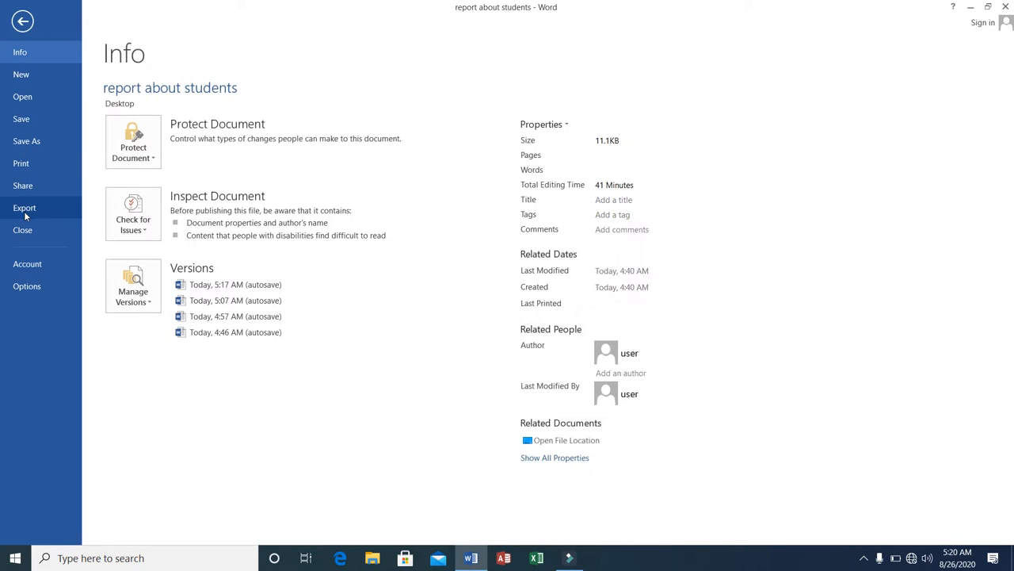
pyautogui.click(24, 164)
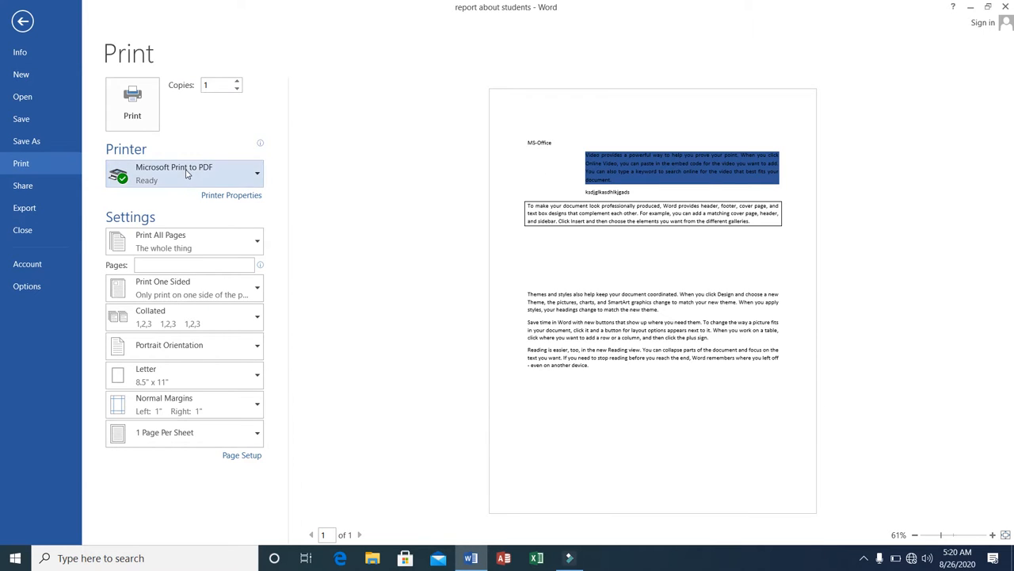
pyautogui.click(237, 90)
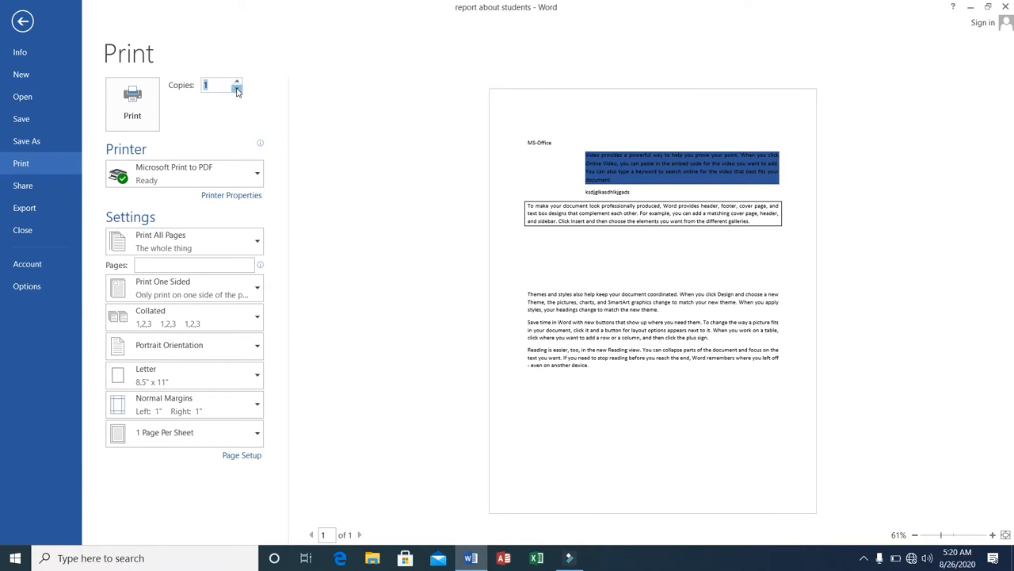
pyautogui.click(237, 90)
pyautogui.click(235, 81)
pyautogui.click(235, 80)
pyautogui.click(235, 80)
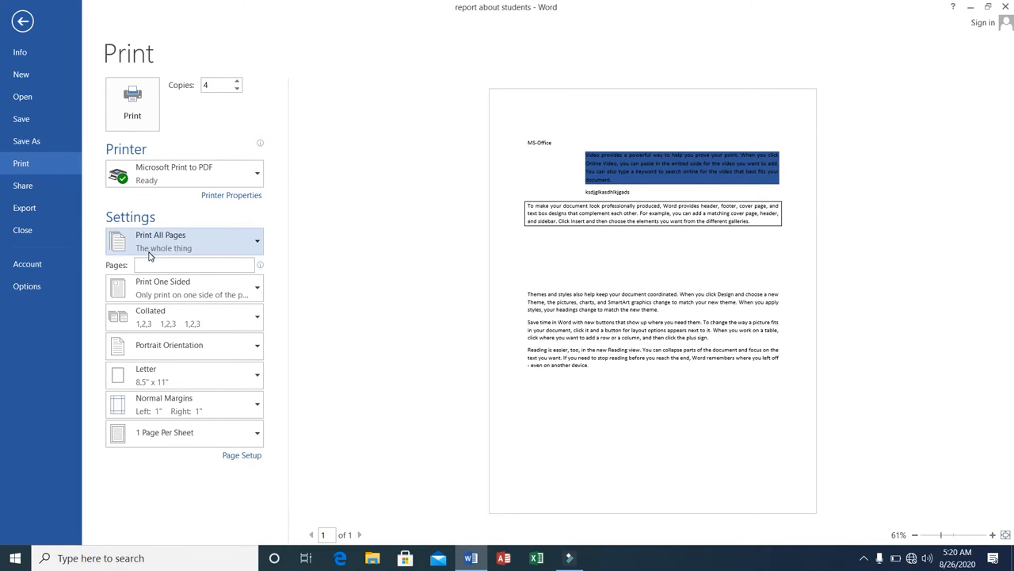
# Switch the print orientation to Landscape, then back to Portrait
pyautogui.click(234, 264)
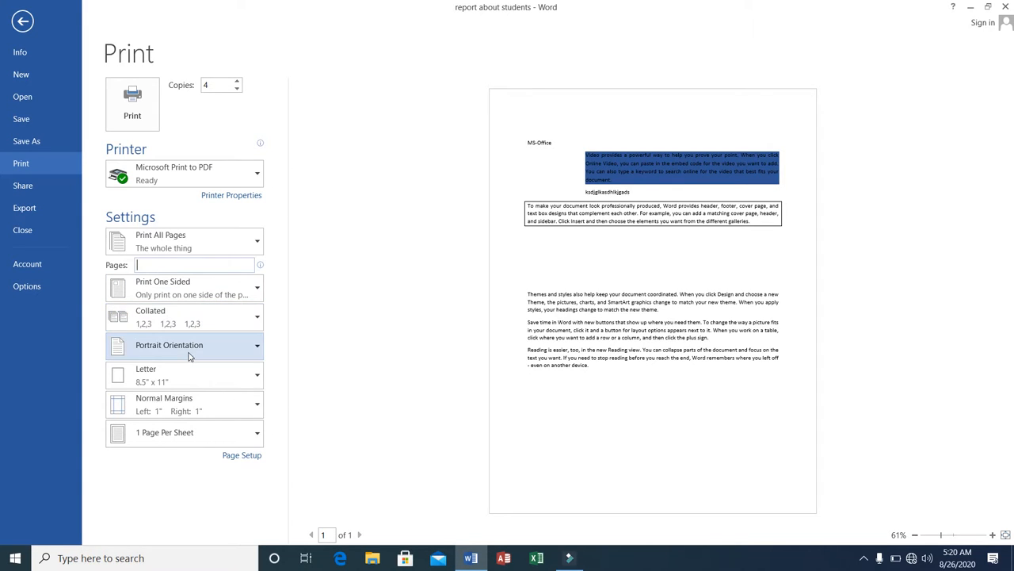
pyautogui.click(256, 348)
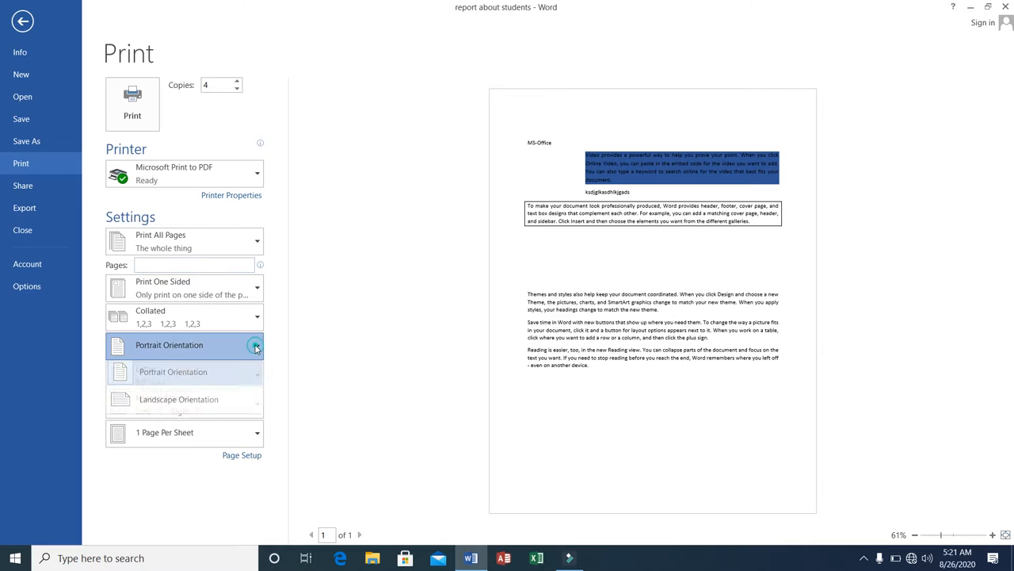
pyautogui.click(203, 404)
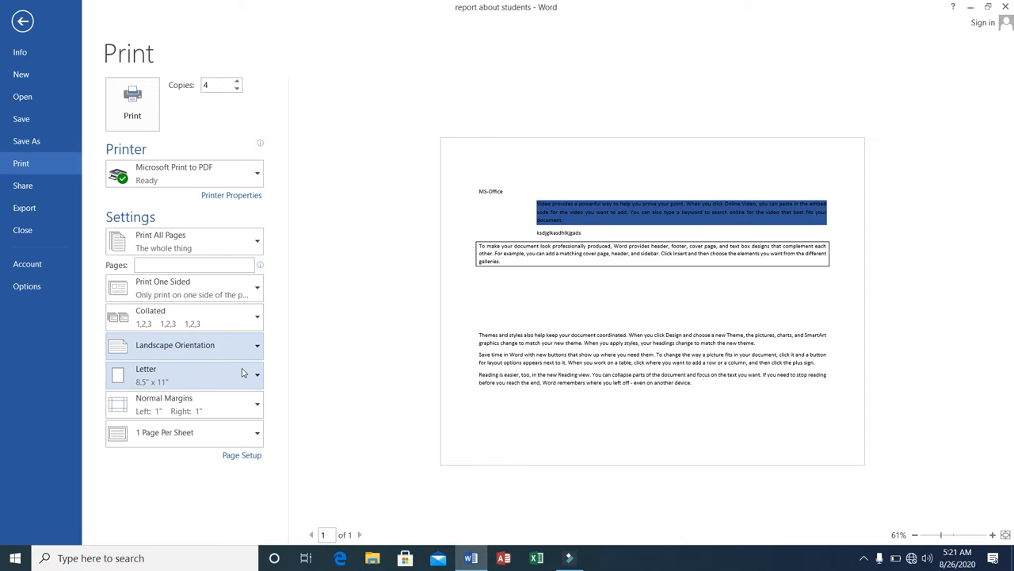
pyautogui.click(258, 345)
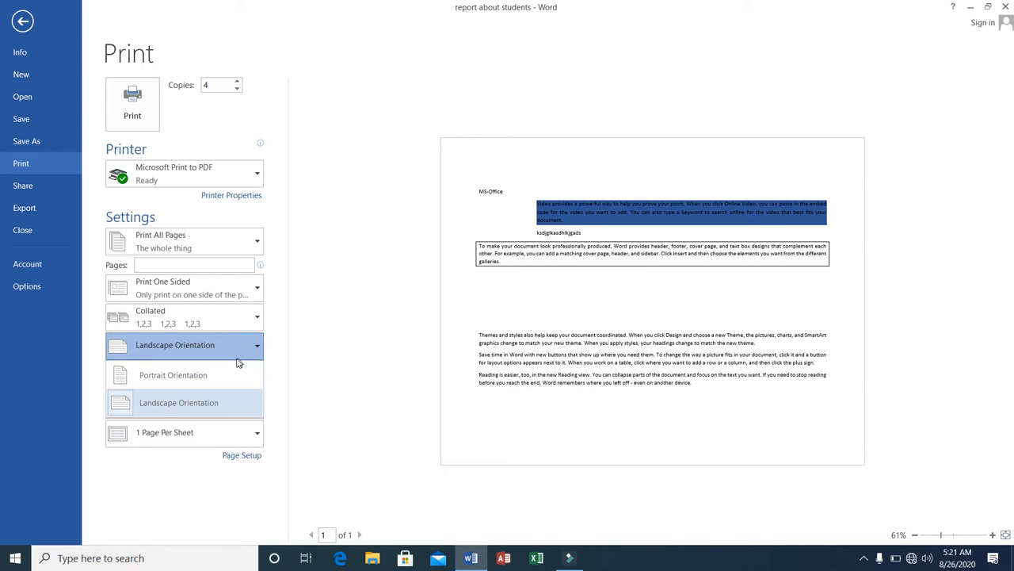
pyautogui.click(228, 369)
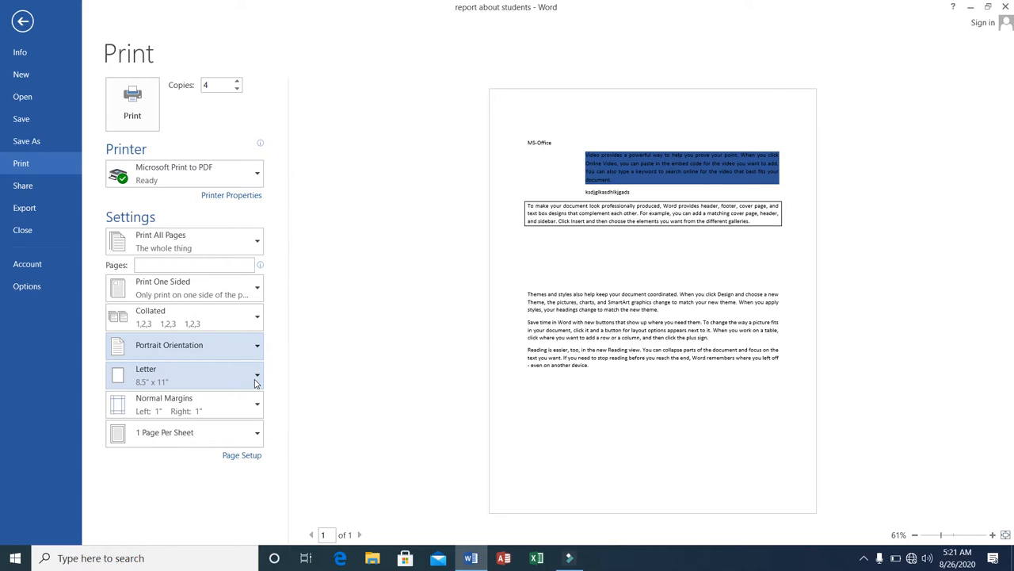
# Browse the paper size, margins and pages-per-sheet options, then return to the document
pyautogui.click(255, 382)
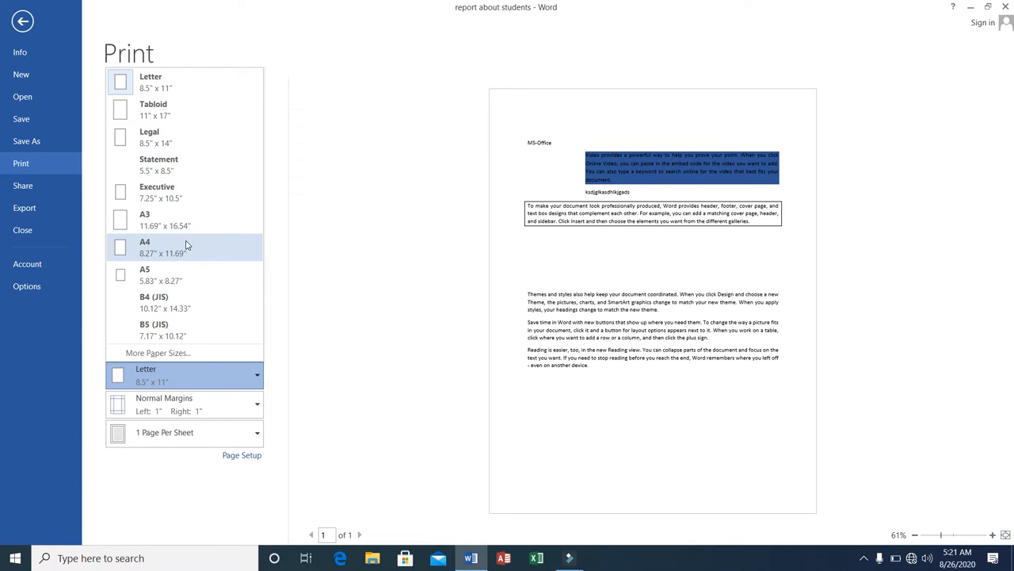
pyautogui.click(186, 90)
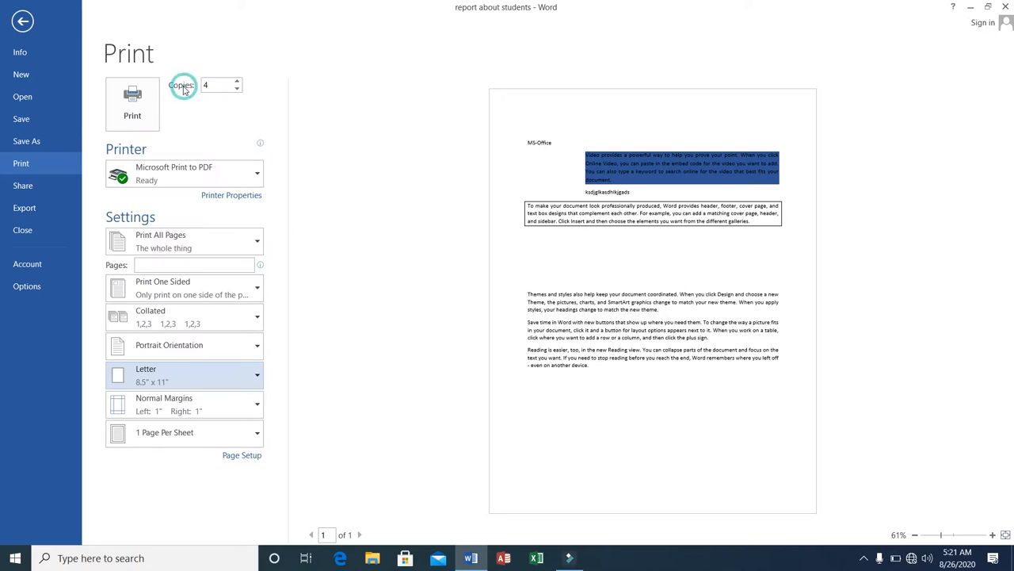
pyautogui.click(252, 412)
pyautogui.click(252, 406)
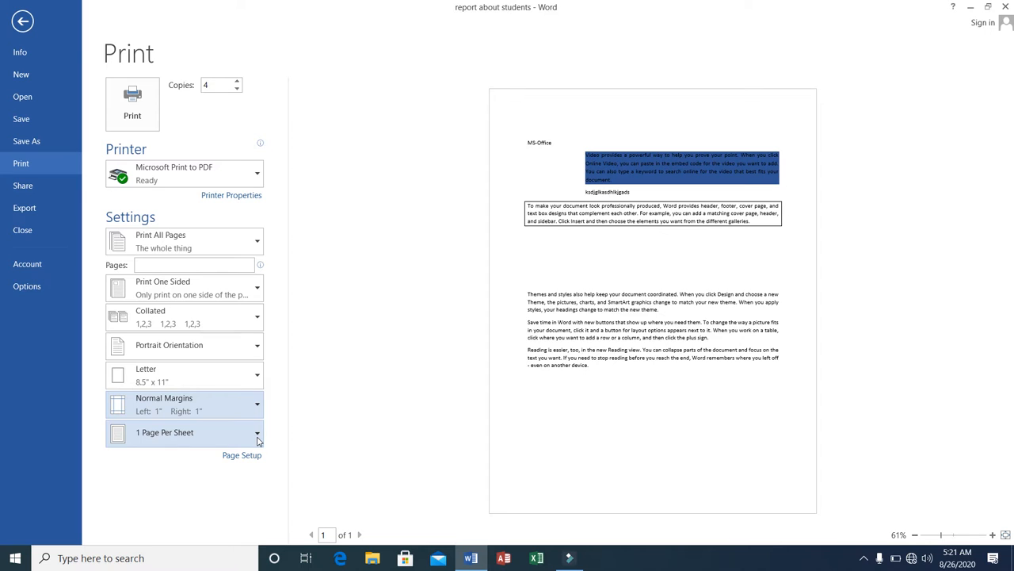
pyautogui.click(256, 439)
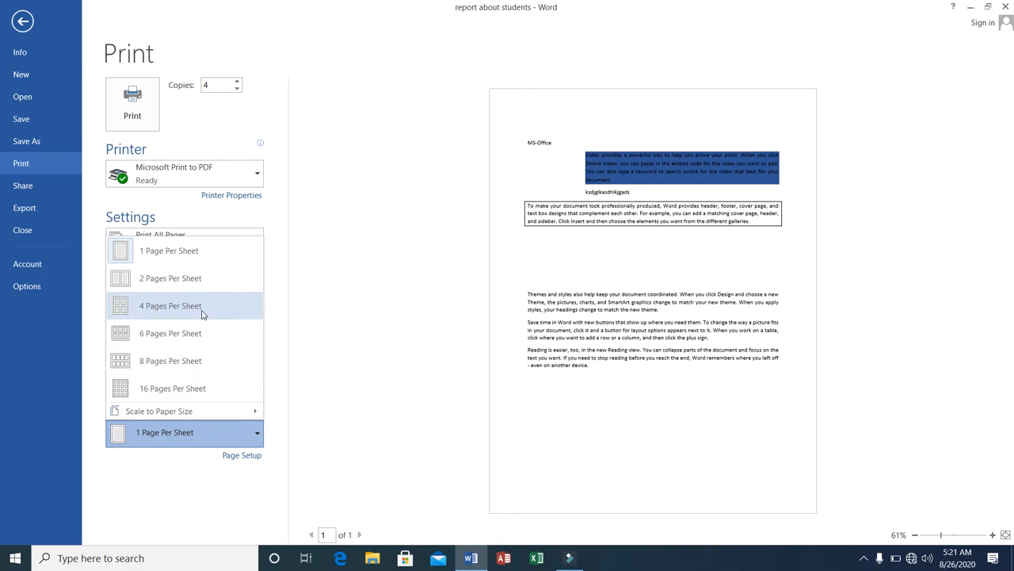
pyautogui.click(321, 303)
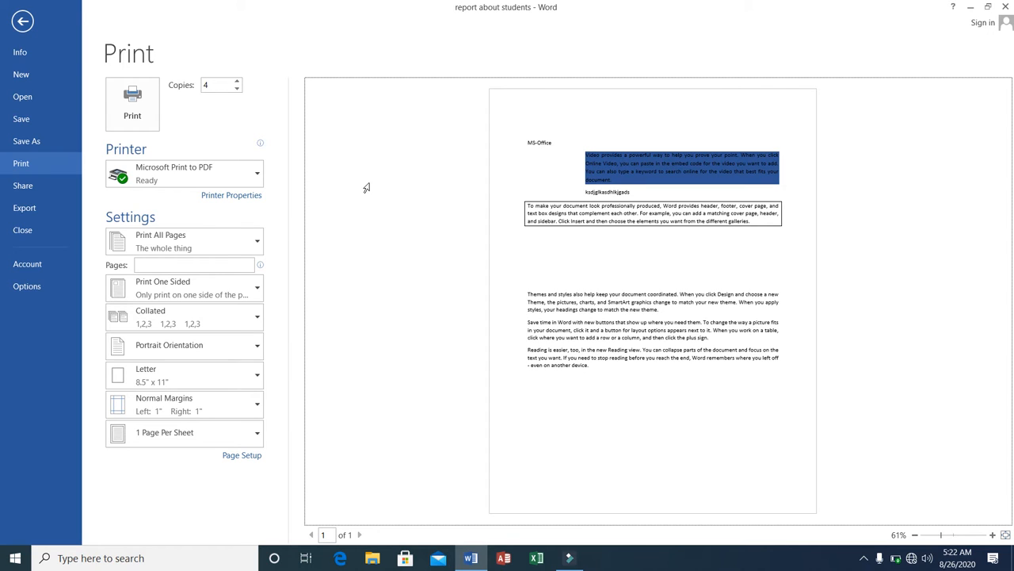
pyautogui.click(22, 23)
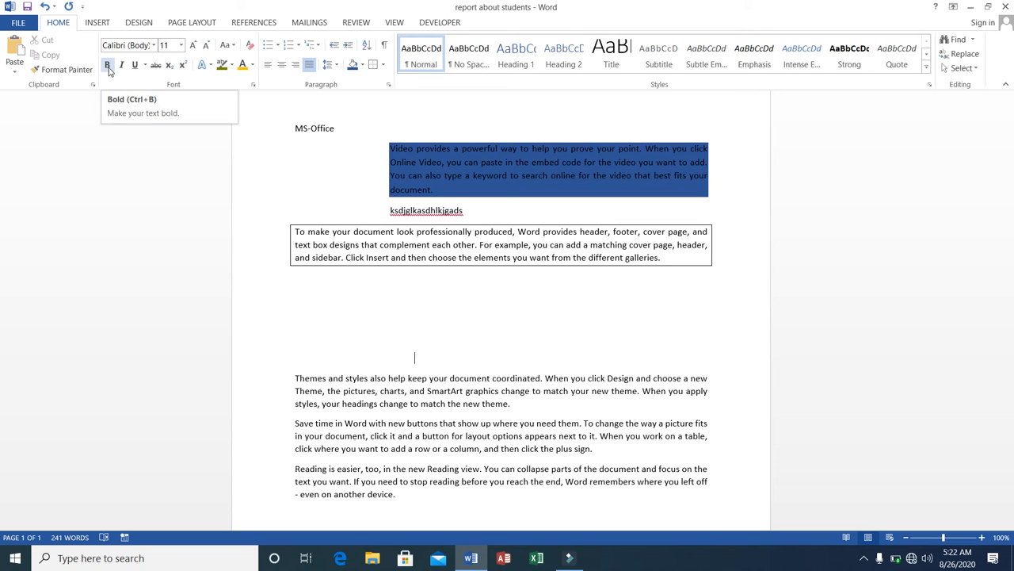
pyautogui.click(290, 227)
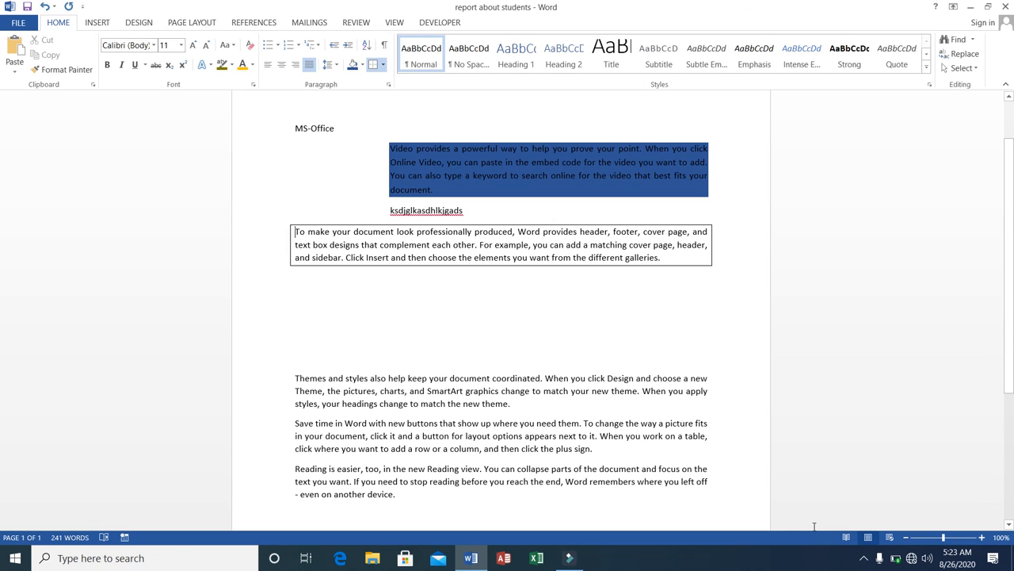
pyautogui.click(865, 559)
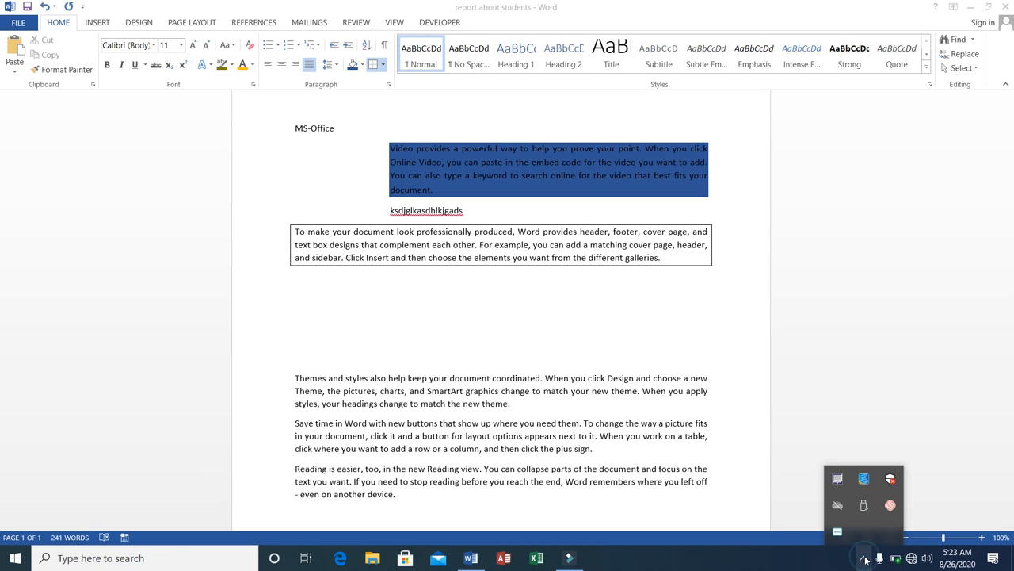
pyautogui.rightClick(839, 532)
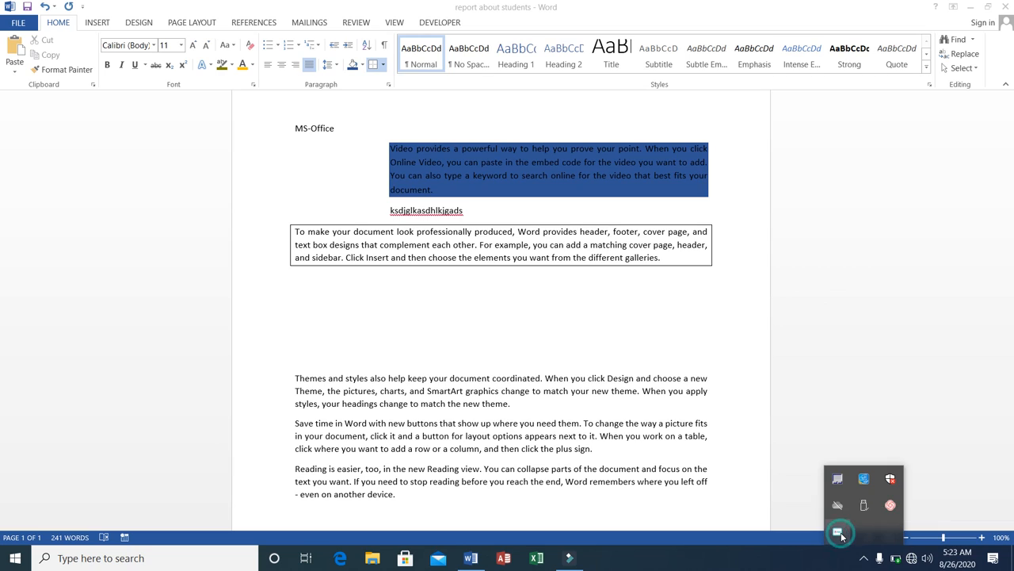